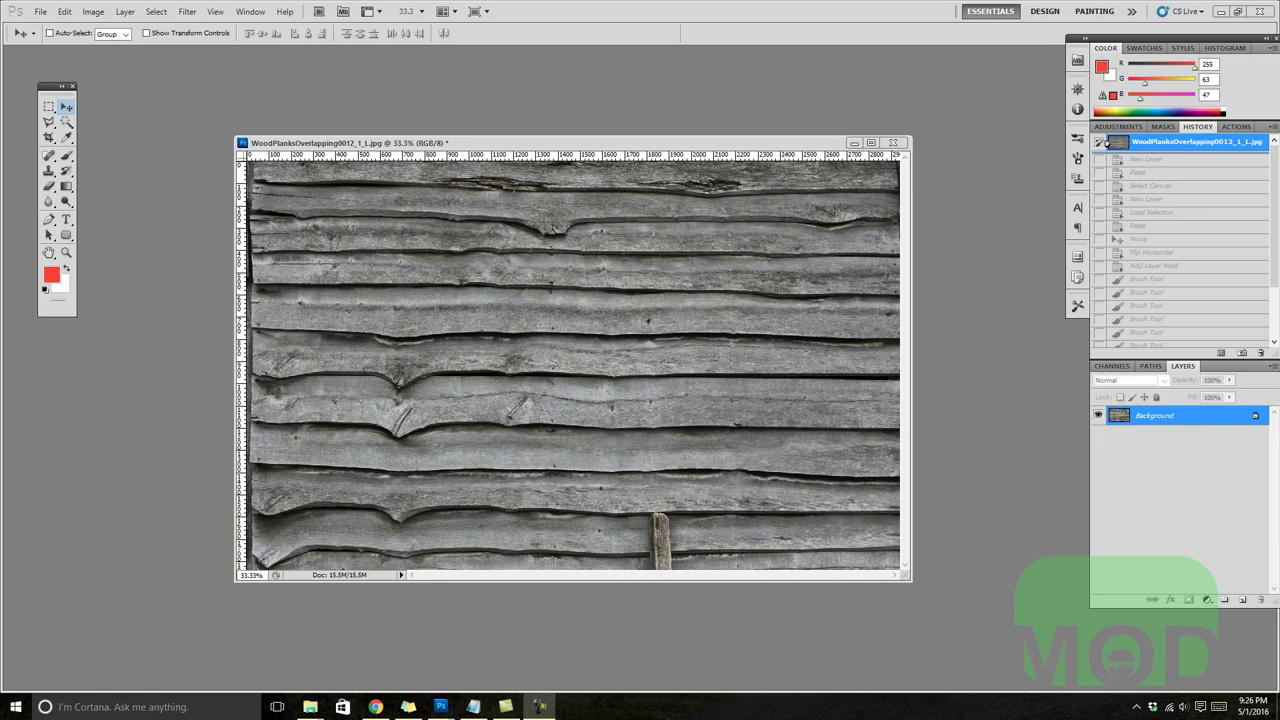
# Show the wood planks image in full-screen mode with the menu bar kept.
pyautogui.moveTo(496, 142); pyautogui.dragTo(521, 139)
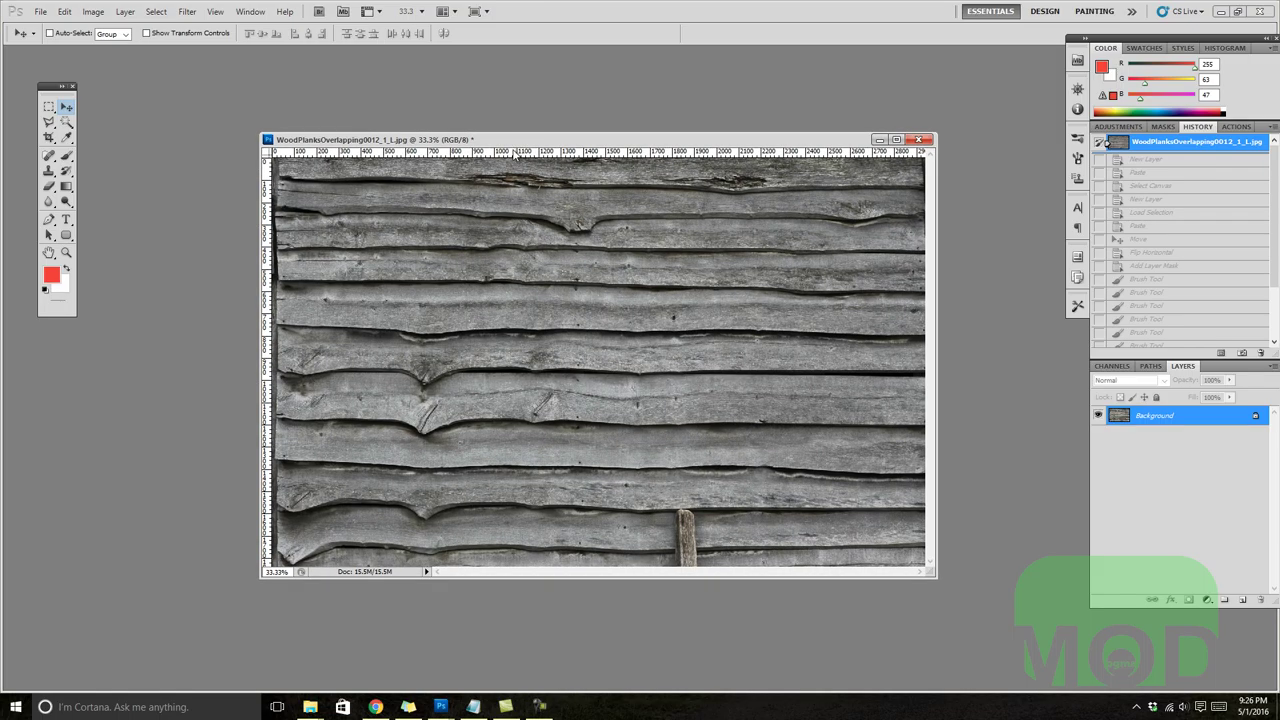
pyautogui.press('f')
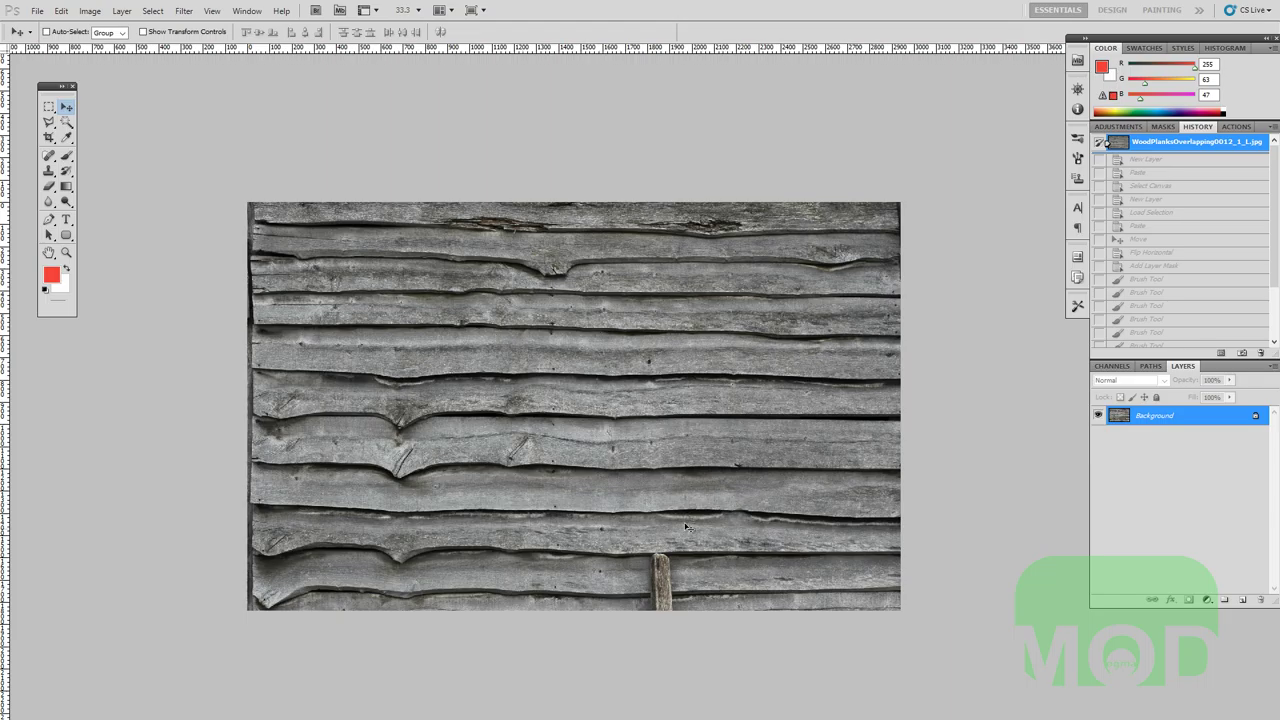
pyautogui.moveTo(599, 536); pyautogui.dragTo(620, 487)
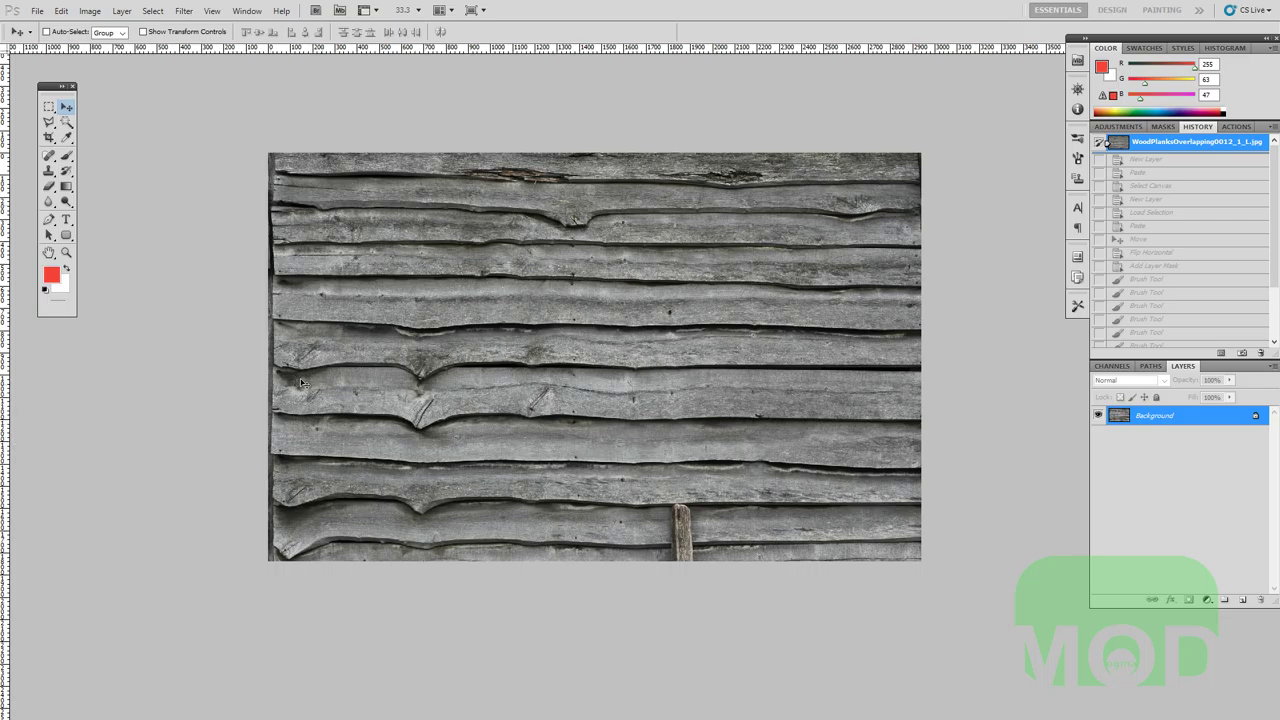
# Crop the image to a full-height square of about 1839 x 1839 pixels, starting near the left ends of the planks.
pyautogui.press('m')
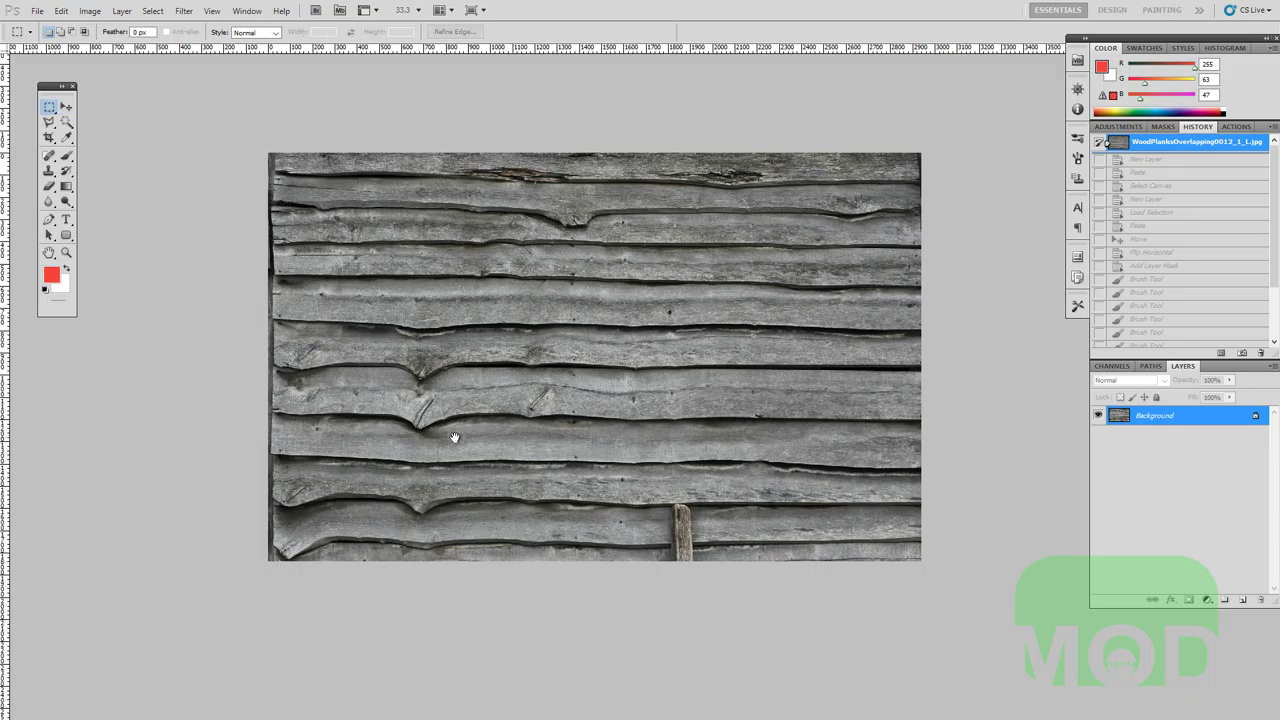
pyautogui.moveTo(455, 440); pyautogui.dragTo(474, 487)
pyautogui.moveTo(386, 552); pyautogui.dragTo(411, 548)
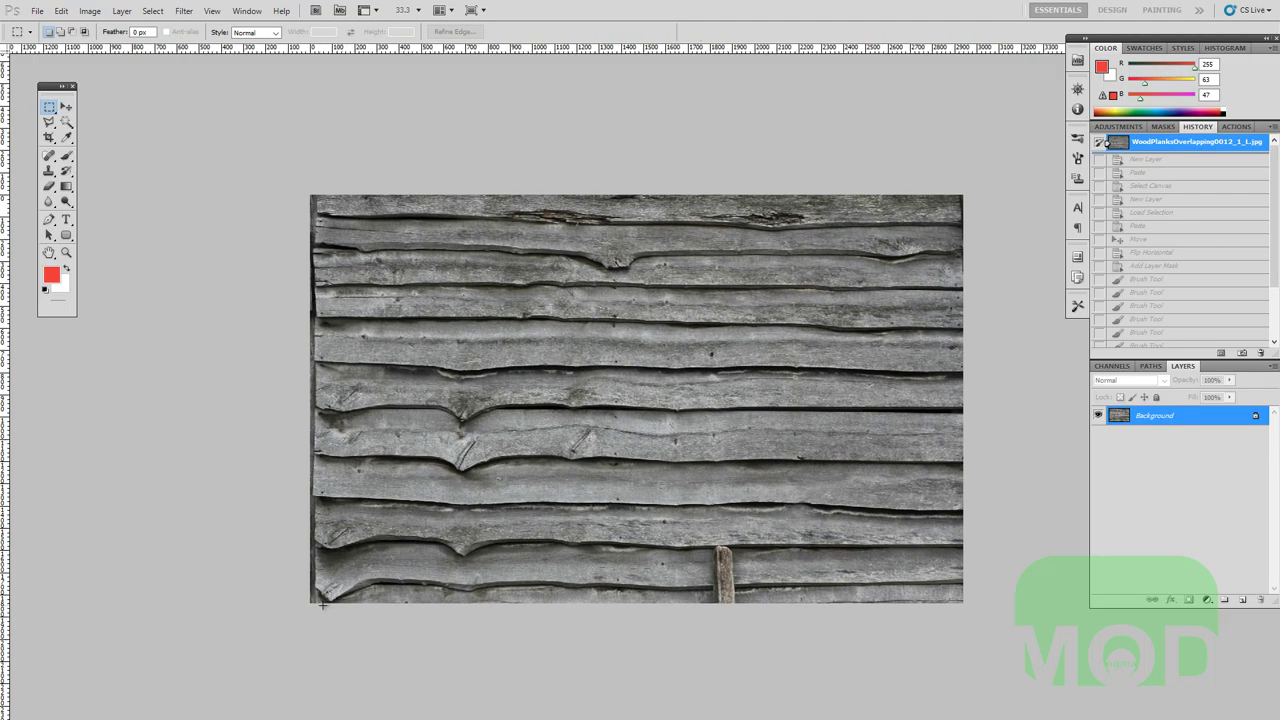
pyautogui.moveTo(470, 450); pyautogui.dragTo(786, 190)
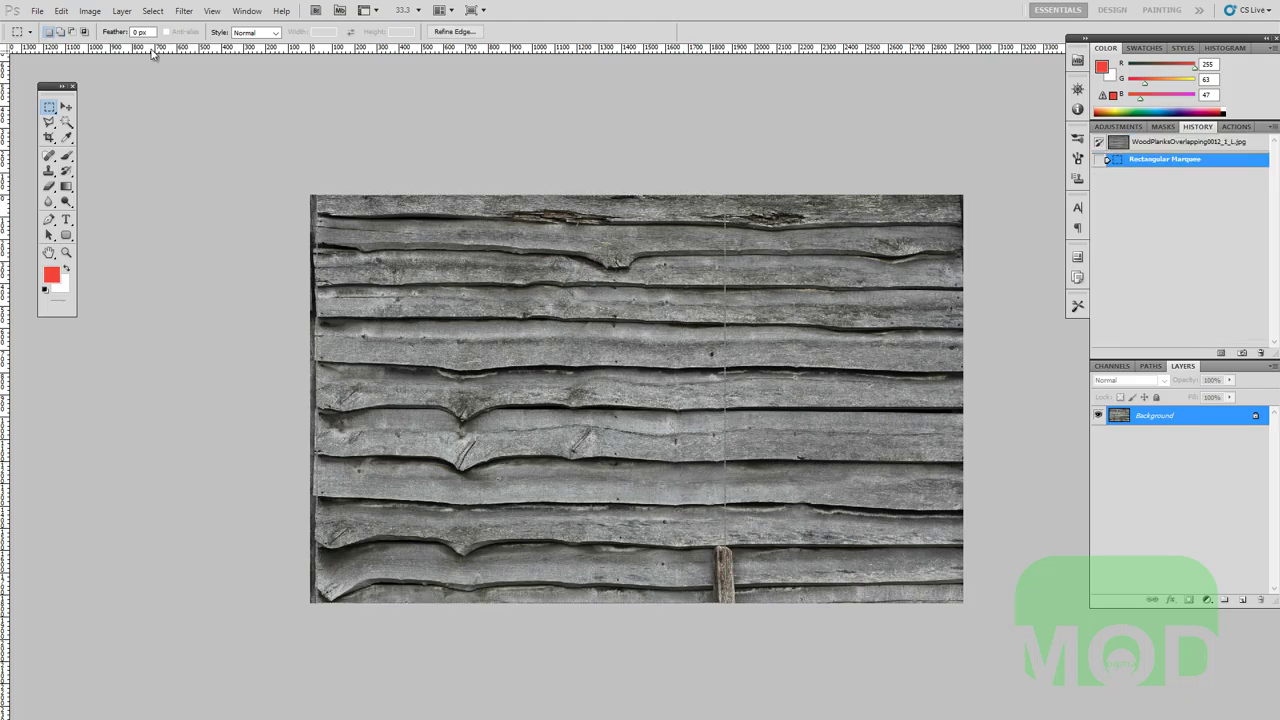
pyautogui.click(89, 10)
pyautogui.click(126, 146)
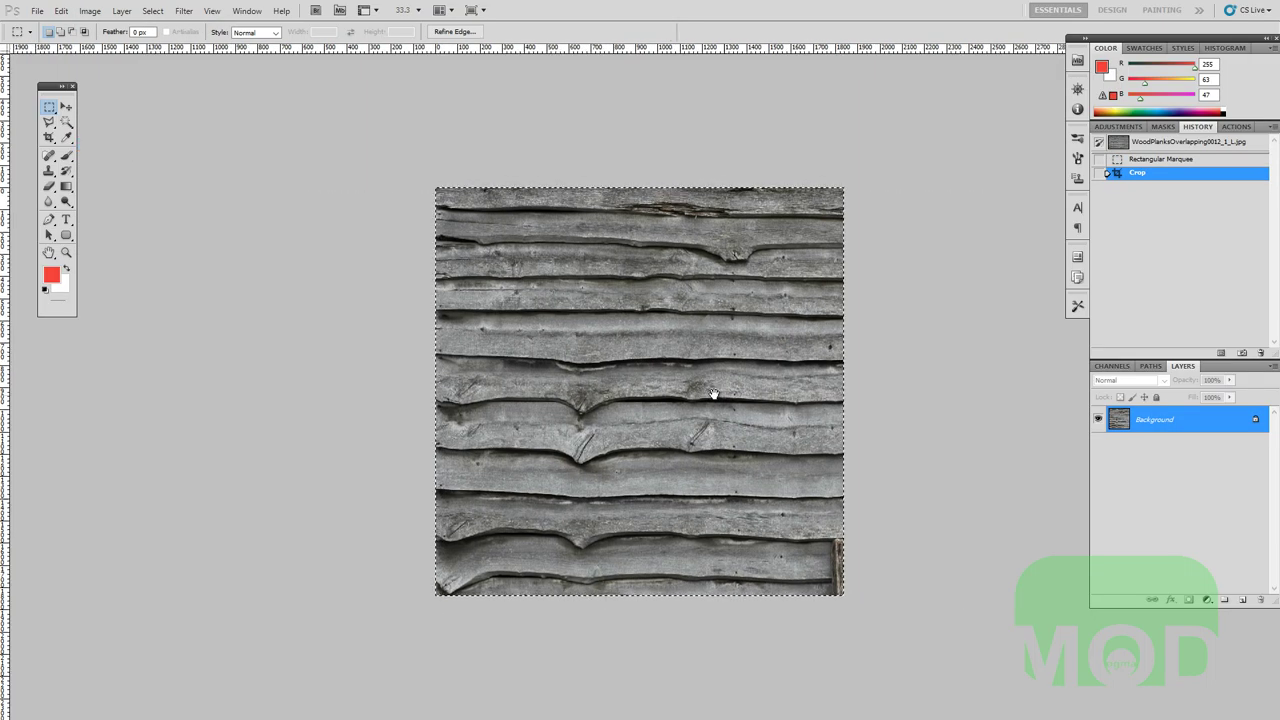
# Resize the cropped image to a width of 2048 pixels with constrained proportions.
pyautogui.hotkey('ctrl', 'alt', 'i')
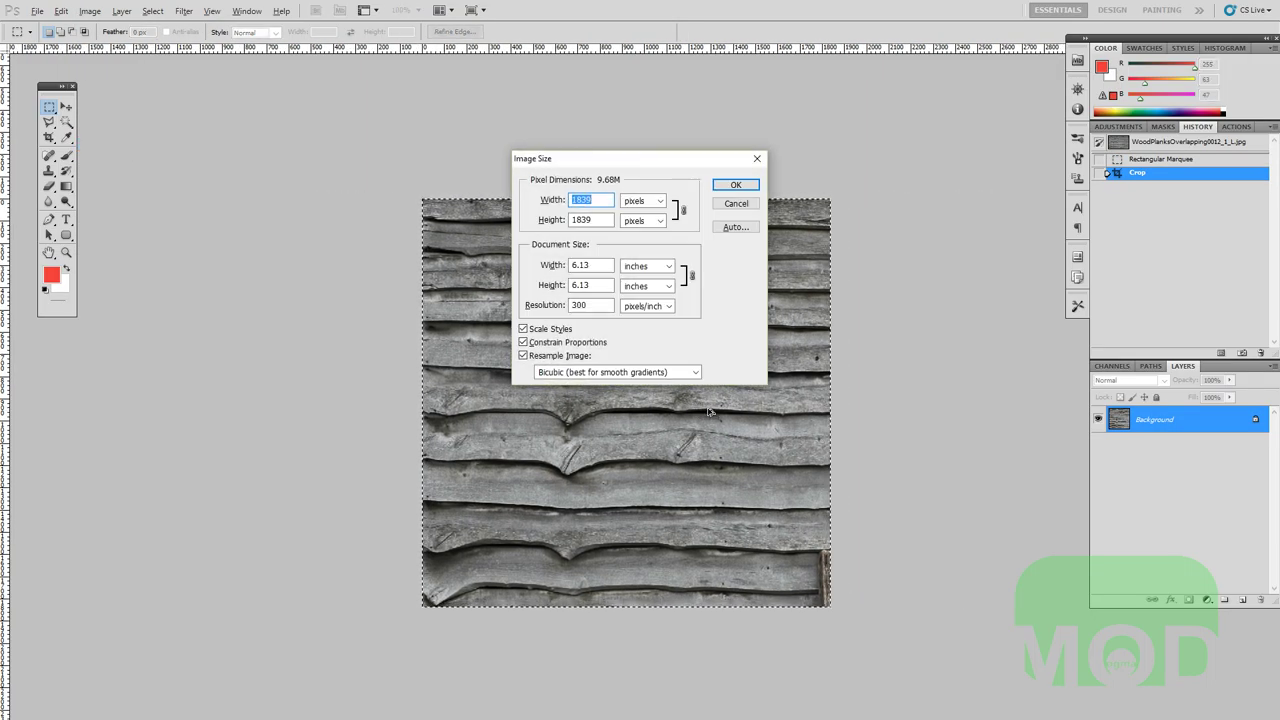
pyautogui.write('2048')
pyautogui.press('Return')
# Add a new empty layer above the Background, hide it, and make the Background layer active.
pyautogui.press('v')
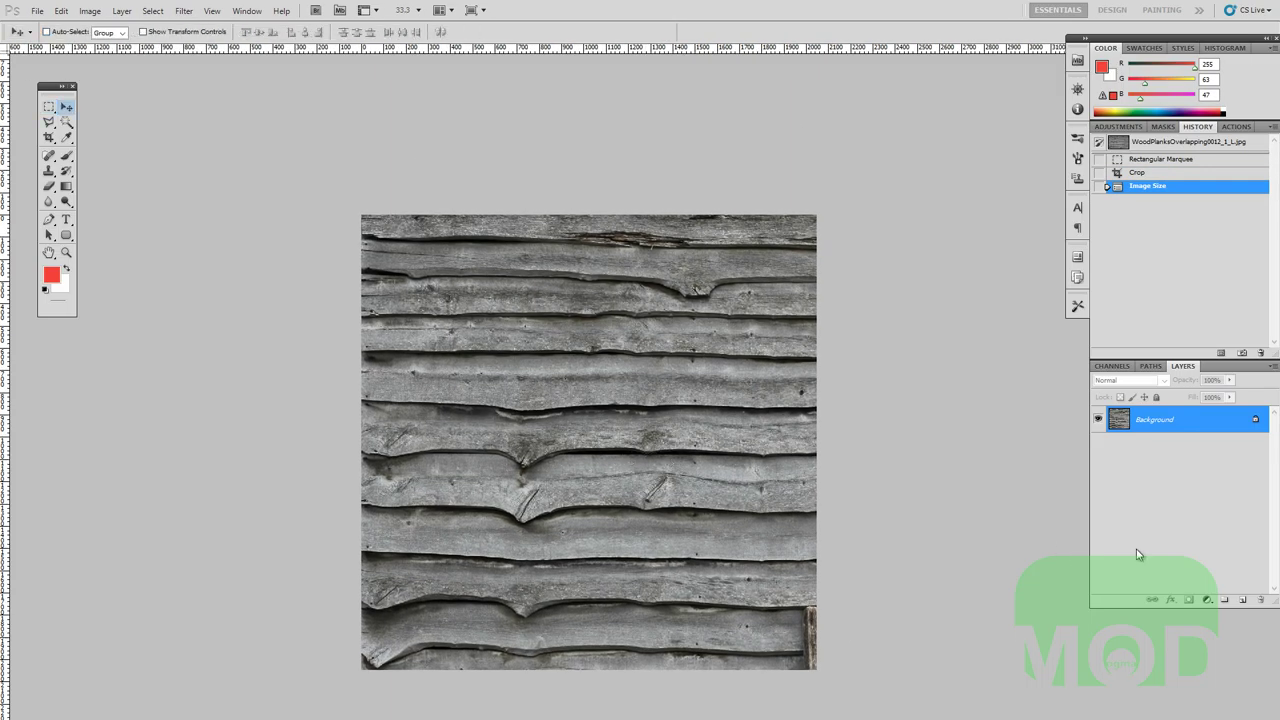
pyautogui.click(1240, 600)
pyautogui.click(1098, 421)
pyautogui.click(1170, 452)
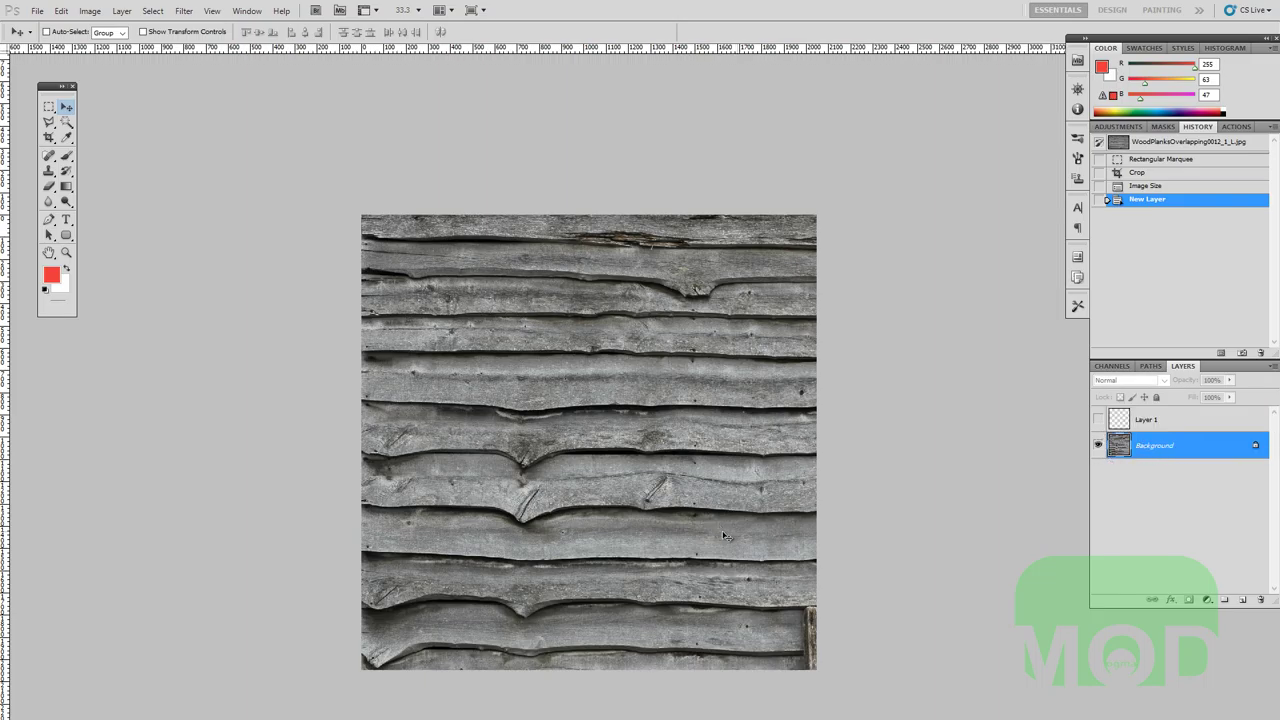
# Duplicate the Background layer and offset the copy 1024 pixels right and 1024 pixels down with Wrap Around.
pyautogui.hotkey('ctrl', 'j')
pyautogui.moveTo(596, 457)
pyautogui.mouseDown()
pyautogui.moveTo(592, 479)
pyautogui.moveTo(586, 438)
pyautogui.mouseUp()
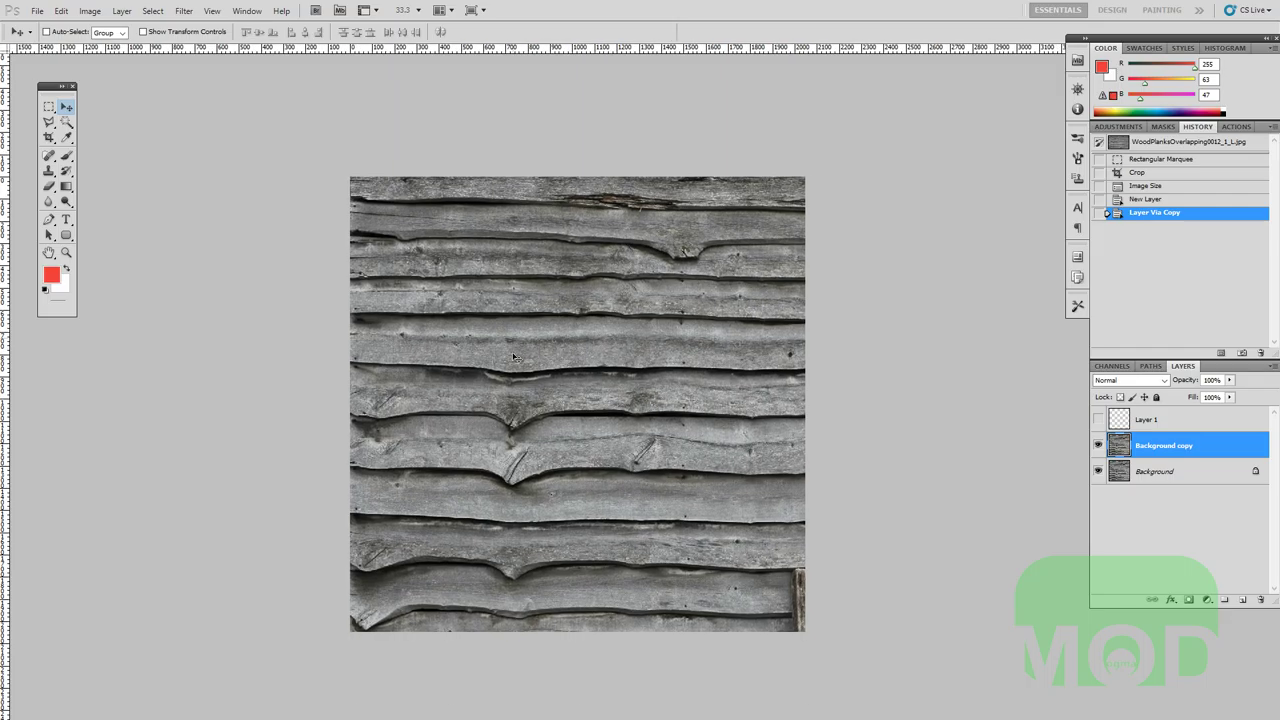
pyautogui.click(184, 11)
pyautogui.moveTo(218, 280)
pyautogui.click(135, 318)
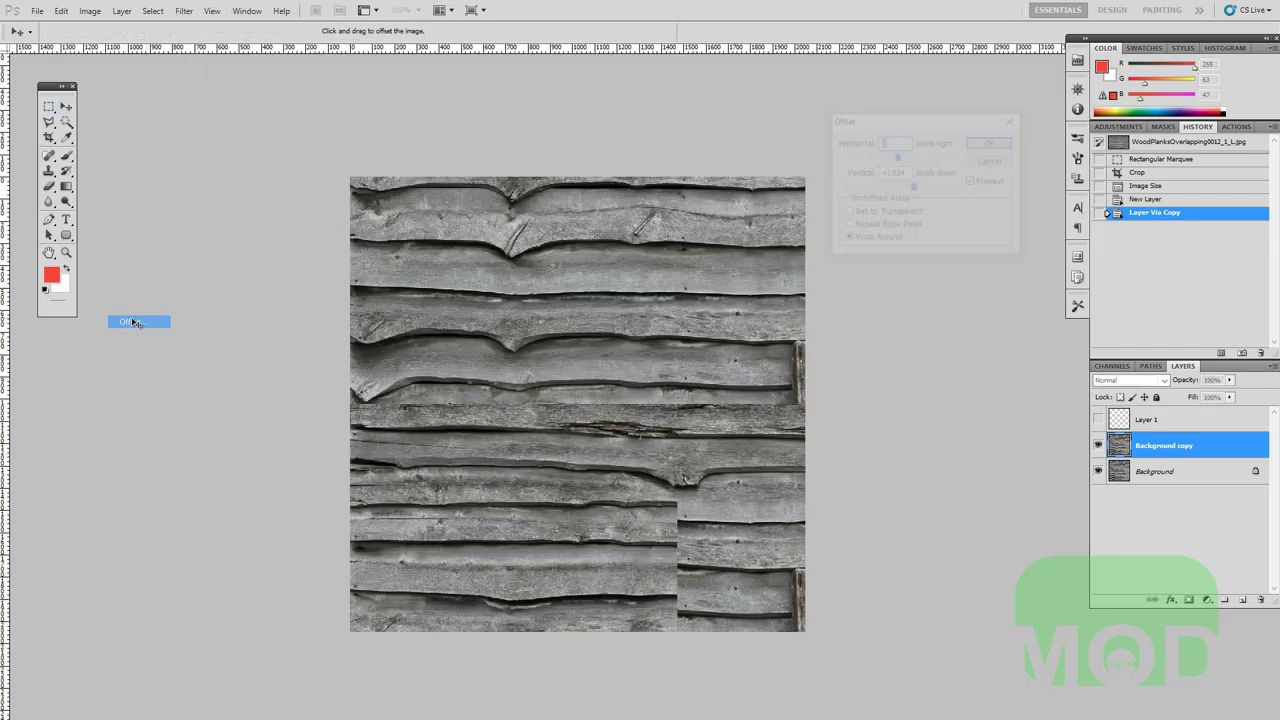
pyautogui.write('1024')
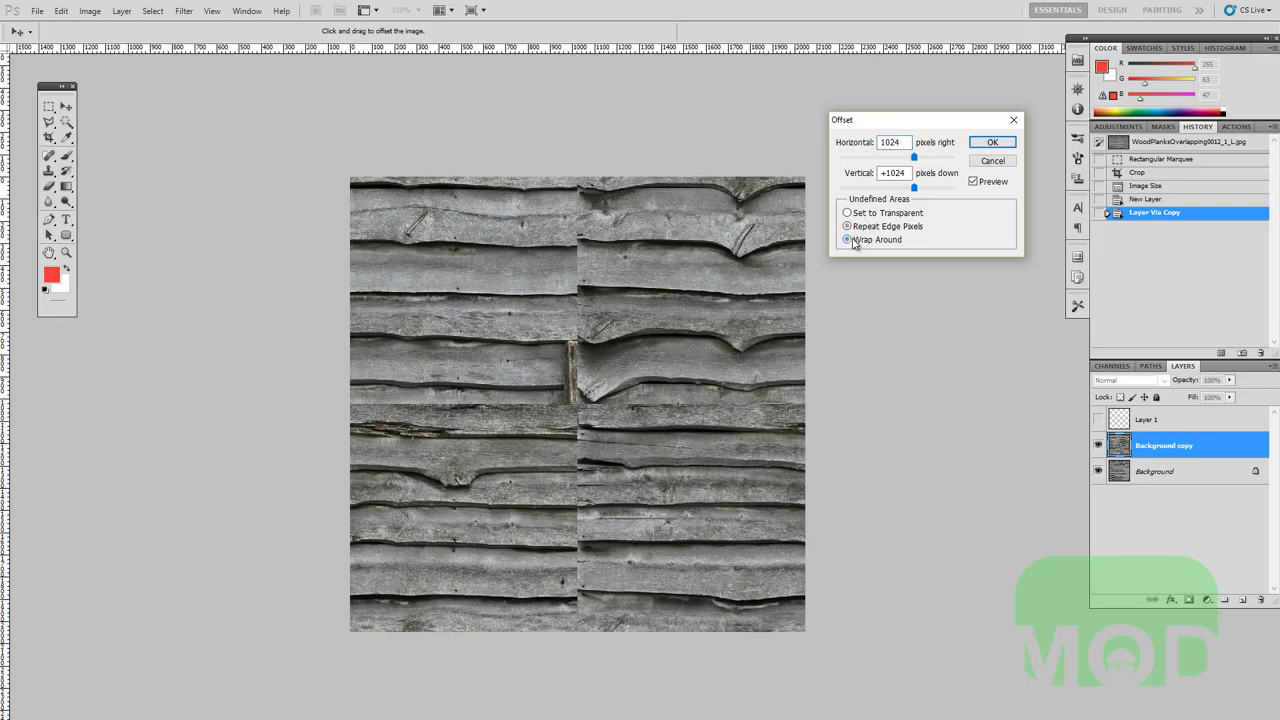
pyautogui.click(986, 147)
# Place a horizontal and a vertical guide along the two seams crossing the image centre, and hide the guides.
pyautogui.moveTo(606, 388); pyautogui.dragTo(600, 357)
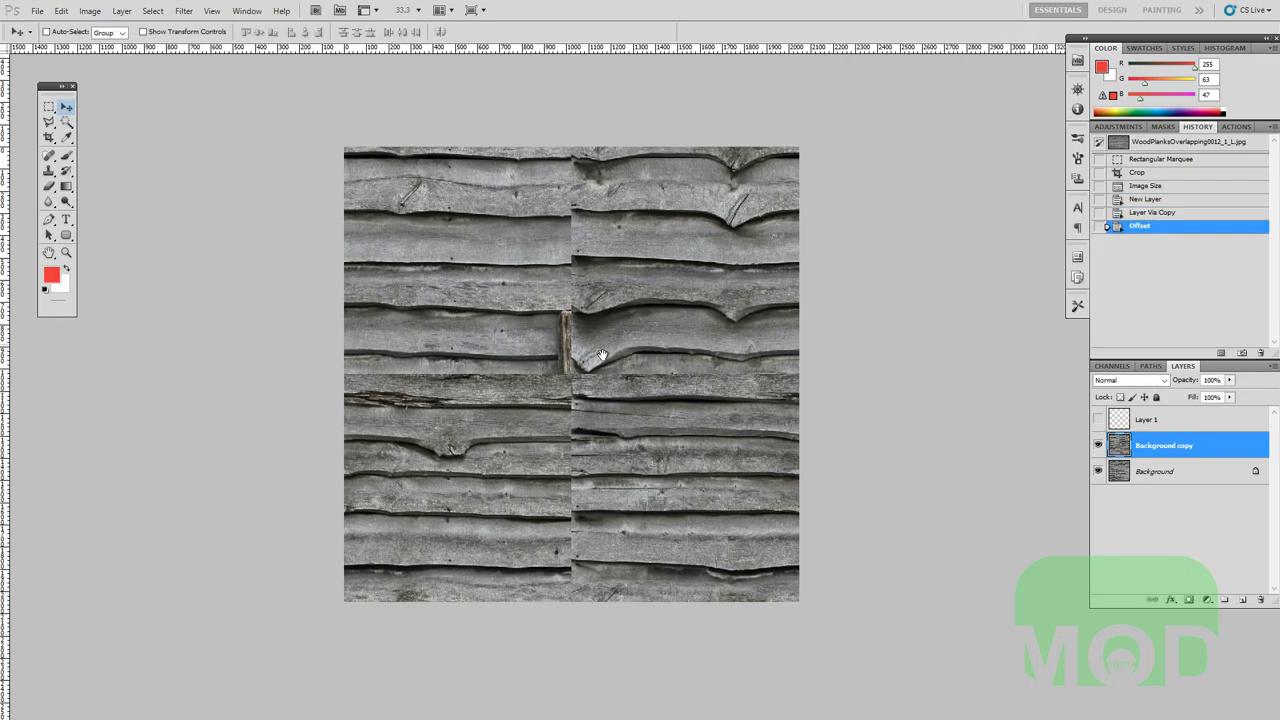
pyautogui.scroll(1, 601, 383)
pyautogui.moveTo(589, 407); pyautogui.dragTo(591, 351)
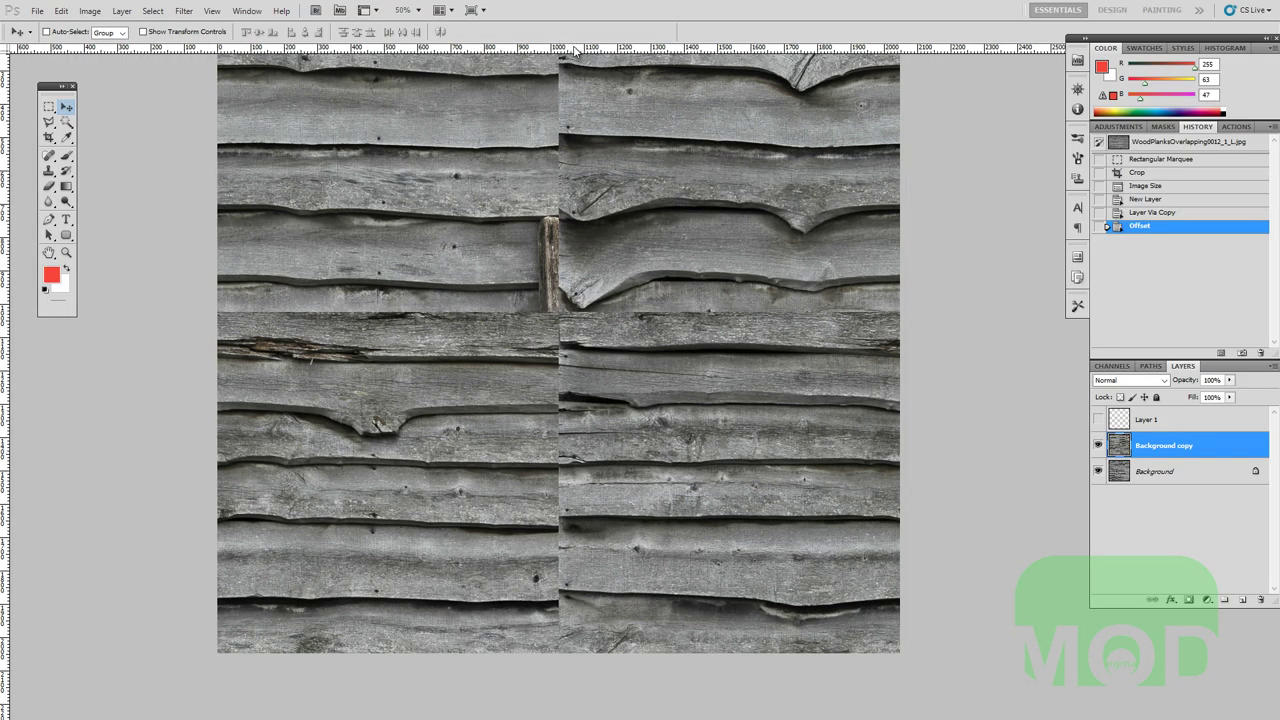
pyautogui.moveTo(575, 48); pyautogui.dragTo(610, 313)
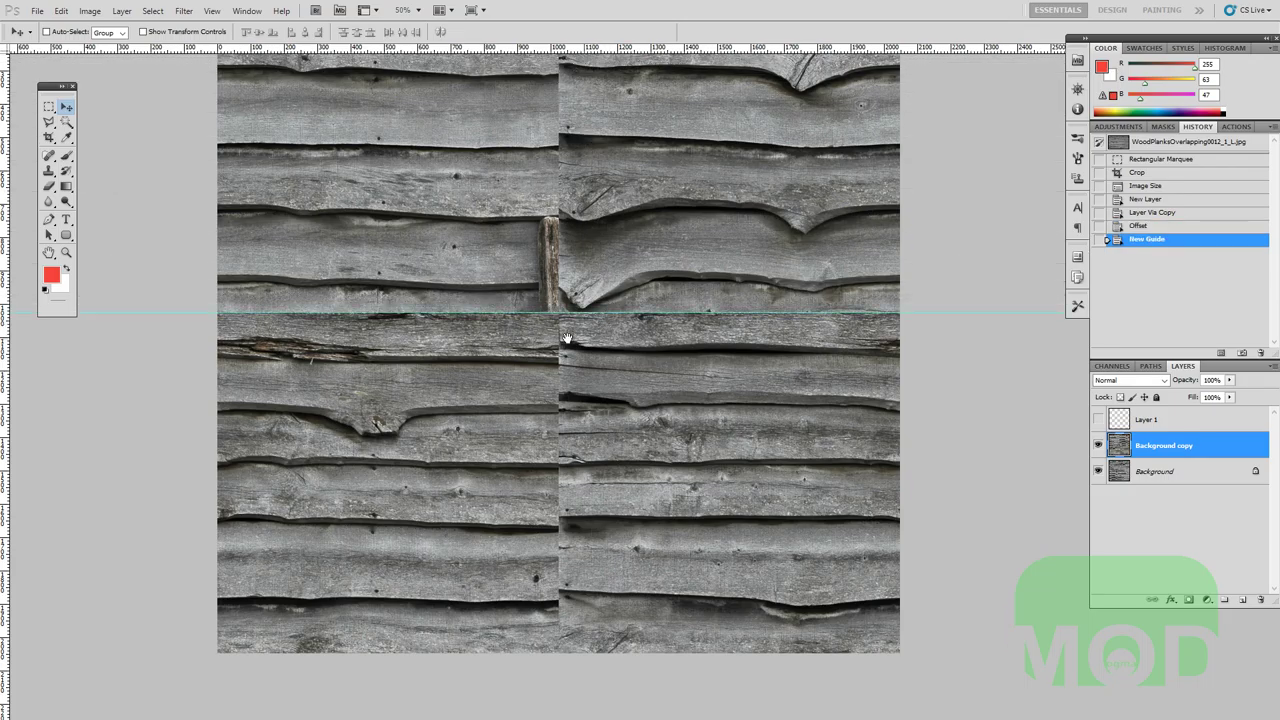
pyautogui.scroll(1, 569, 340)
pyautogui.moveTo(440, 382); pyautogui.dragTo(556, 372)
pyautogui.scroll(3, 597, 309)
pyautogui.scroll(-2, 560, 380)
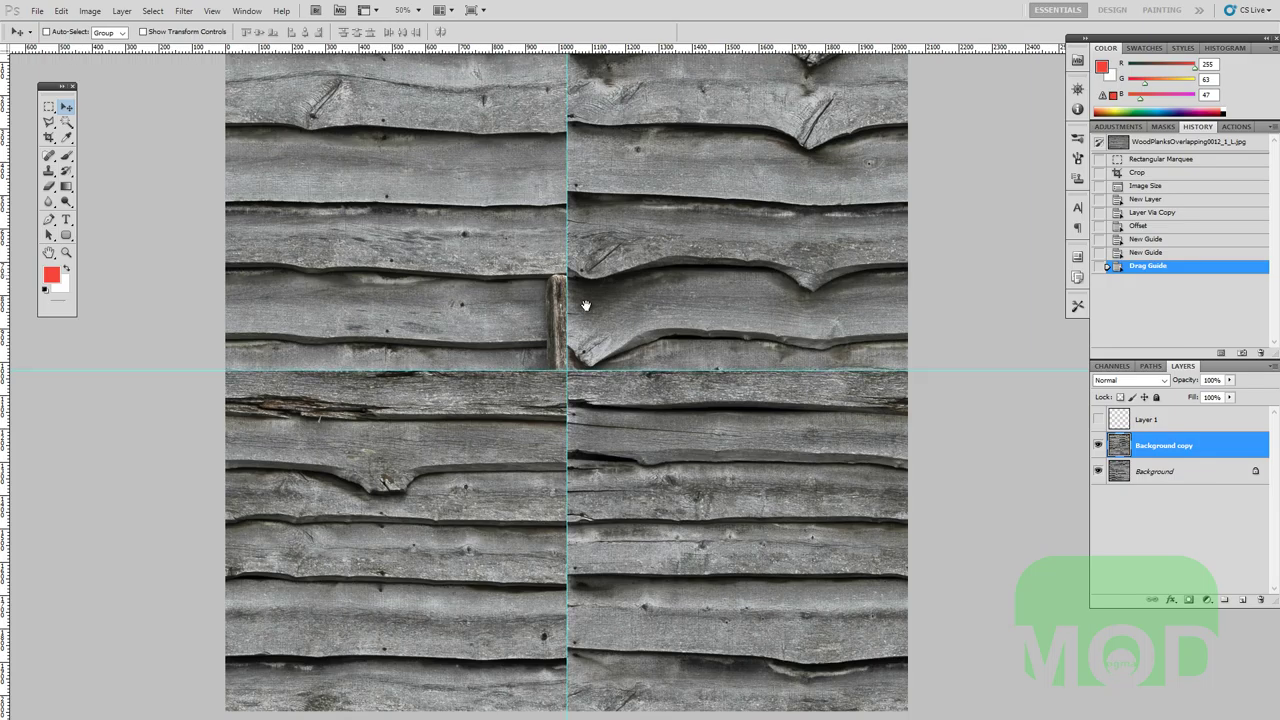
pyautogui.moveTo(586, 506); pyautogui.dragTo(564, 487)
pyautogui.press('m')
pyautogui.hotkey('ctrl', 'h')
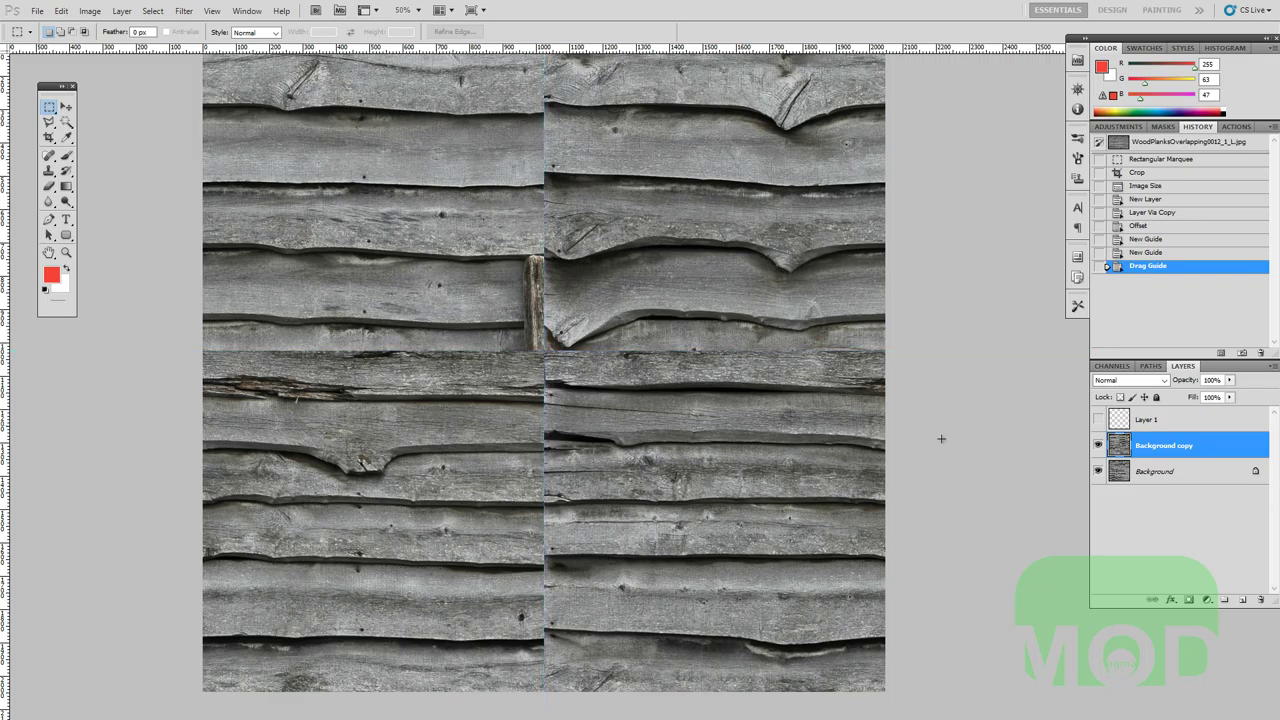
# Add a layer mask to the Background copy and set the black brush to 100% opacity and a size of 90.
pyautogui.click(1189, 598)
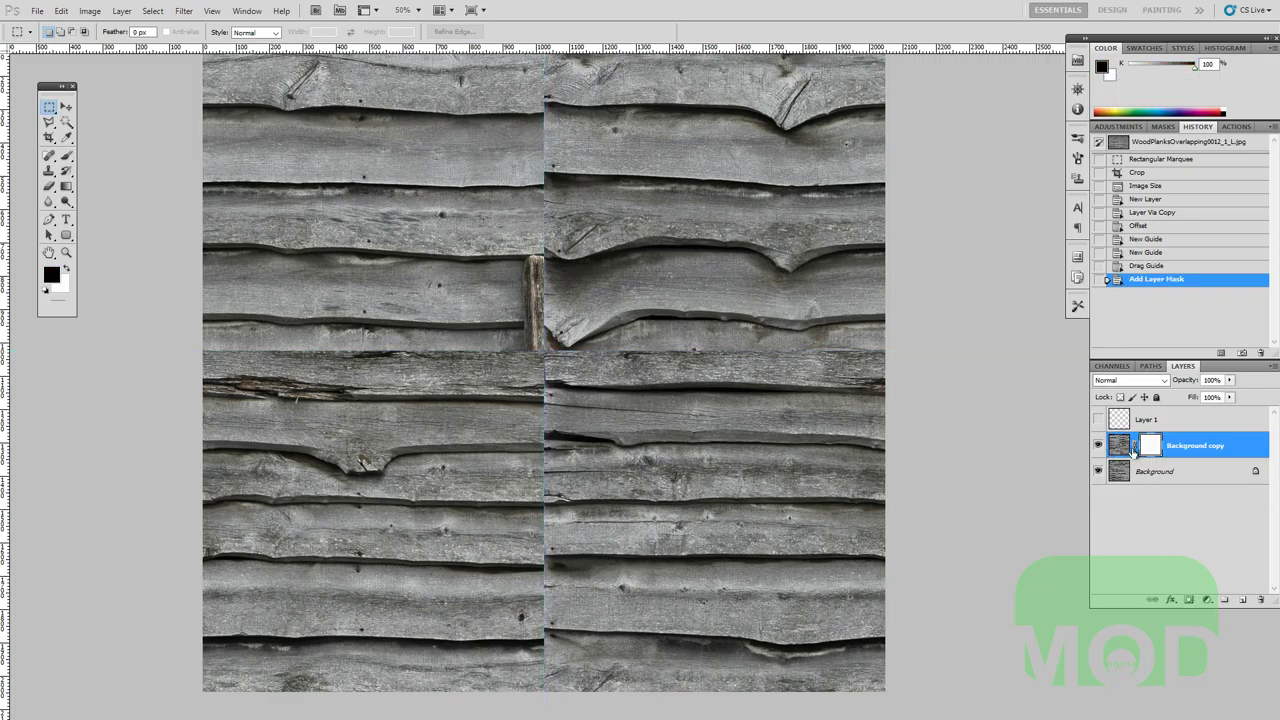
pyautogui.scroll(1, 880, 465)
pyautogui.hscroll(-2, 880, 465)
pyautogui.press('b')
pyautogui.click(557, 350)
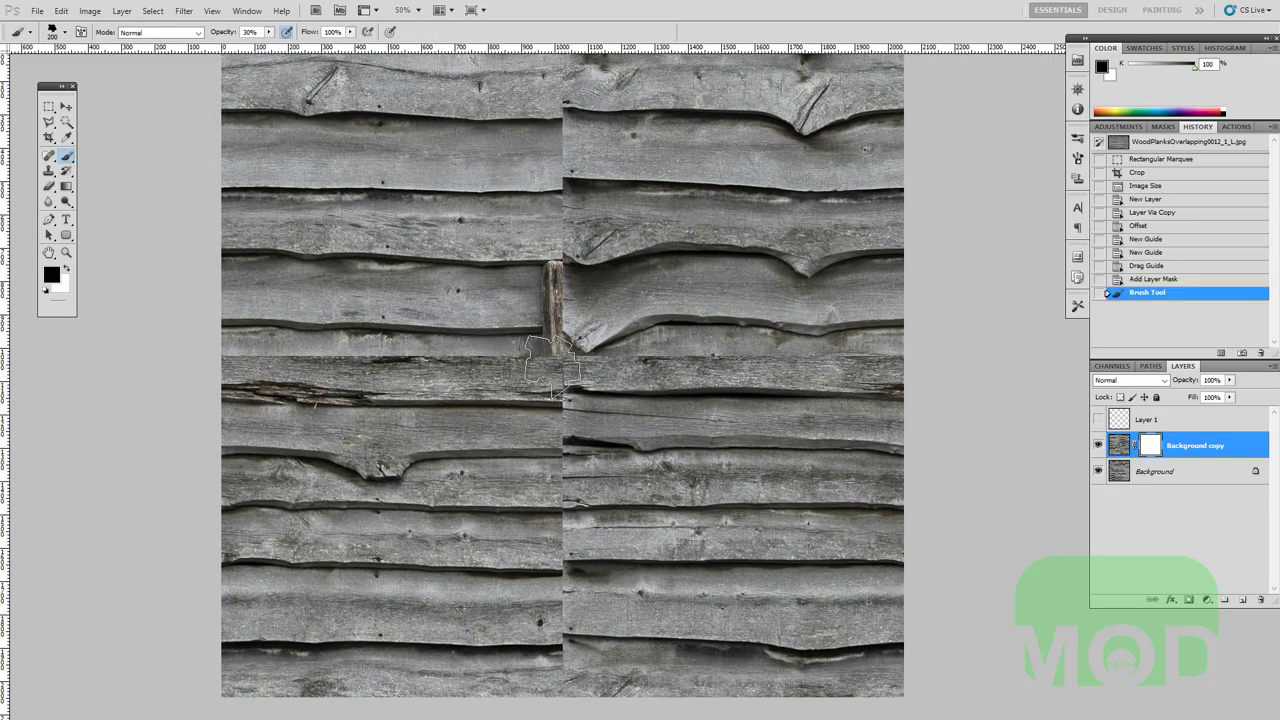
pyautogui.press('0')
pyautogui.press('[')
pyautogui.press('[')
pyautogui.press('[')
pyautogui.press('[')
pyautogui.press('[')
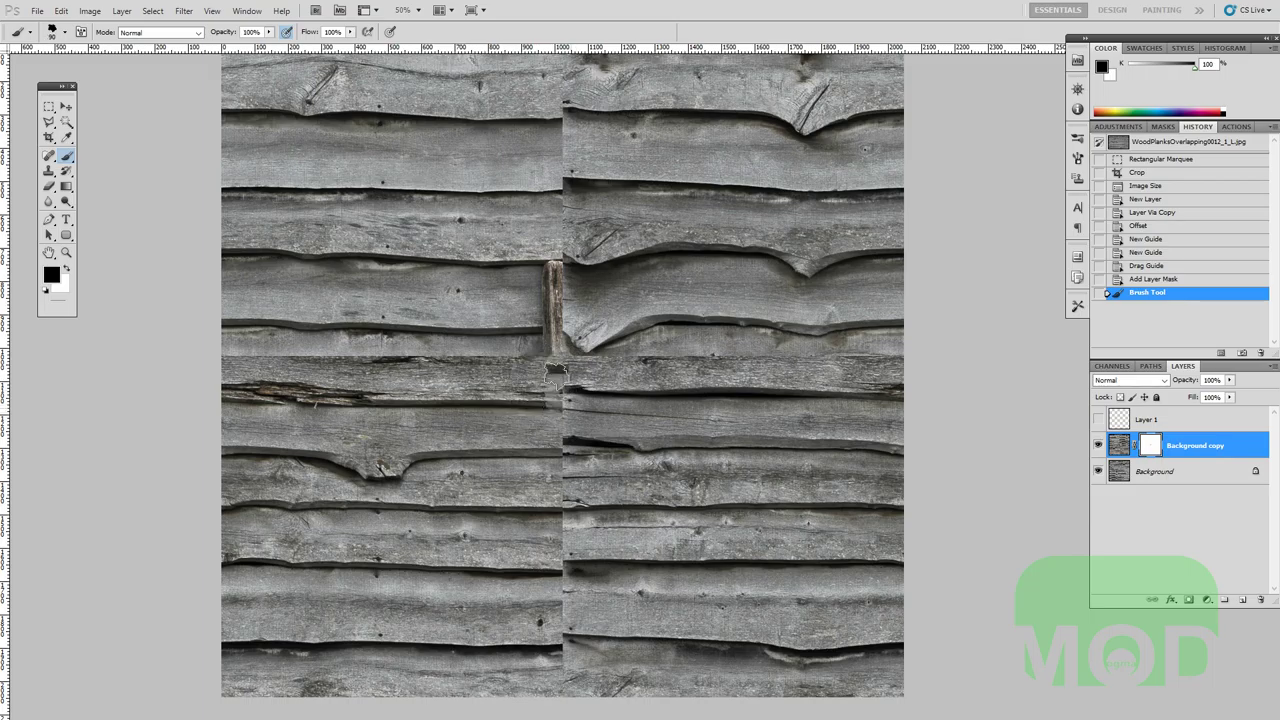
# Paint black on the Background copy's mask along the vertical and horizontal seams to reveal the original planks beneath.
pyautogui.moveTo(562, 350)
pyautogui.mouseDown()
pyautogui.moveTo(562, 665)
pyautogui.moveTo(555, 612)
pyautogui.mouseUp()
pyautogui.moveTo(543, 551); pyautogui.dragTo(541, 510)
pyautogui.moveTo(545, 480); pyautogui.dragTo(547, 655)
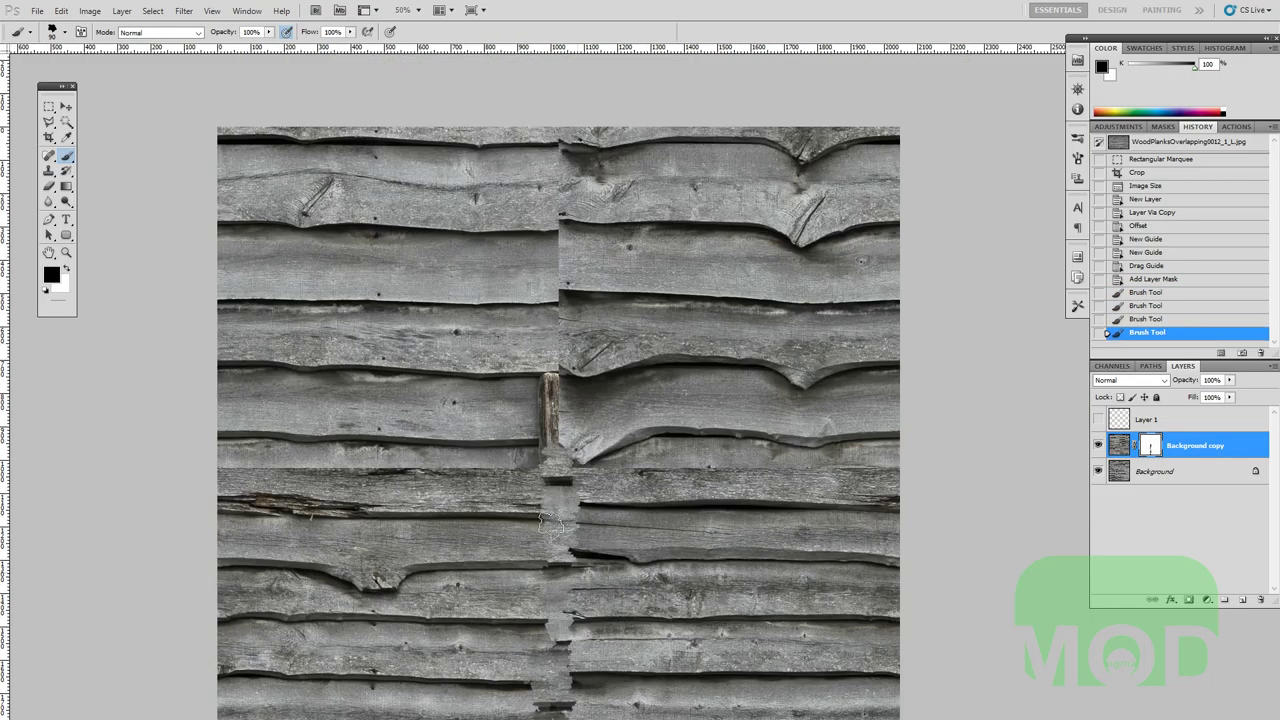
pyautogui.moveTo(554, 440); pyautogui.dragTo(564, 290)
pyautogui.moveTo(560, 290)
pyautogui.mouseDown()
pyautogui.moveTo(566, 433)
pyautogui.moveTo(534, 286)
pyautogui.mouseUp()
pyautogui.moveTo(538, 355)
pyautogui.mouseDown()
pyautogui.moveTo(549, 521)
pyautogui.moveTo(694, 495)
pyautogui.mouseUp()
pyautogui.moveTo(567, 492)
pyautogui.mouseDown()
pyautogui.moveTo(876, 492)
pyautogui.moveTo(716, 504)
pyautogui.mouseUp()
pyautogui.moveTo(466, 530)
pyautogui.mouseDown()
pyautogui.moveTo(495, 491)
pyautogui.moveTo(178, 498)
pyautogui.moveTo(324, 488)
pyautogui.moveTo(518, 432)
pyautogui.moveTo(443, 452)
pyautogui.moveTo(468, 458)
pyautogui.moveTo(421, 452)
pyautogui.mouseUp()
pyautogui.moveTo(502, 437)
pyautogui.mouseDown()
pyautogui.moveTo(416, 424)
pyautogui.moveTo(495, 383)
pyautogui.moveTo(339, 443)
pyautogui.moveTo(476, 380)
pyautogui.moveTo(558, 394)
pyautogui.moveTo(567, 450)
pyautogui.moveTo(555, 428)
pyautogui.moveTo(644, 415)
pyautogui.moveTo(675, 427)
pyautogui.moveTo(565, 401)
pyautogui.moveTo(545, 362)
pyautogui.moveTo(617, 336)
pyautogui.moveTo(539, 320)
pyautogui.moveTo(470, 341)
pyautogui.moveTo(471, 312)
pyautogui.moveTo(488, 318)
pyautogui.moveTo(446, 310)
pyautogui.moveTo(390, 343)
pyautogui.moveTo(476, 353)
pyautogui.moveTo(511, 307)
pyautogui.moveTo(432, 300)
pyautogui.moveTo(568, 282)
pyautogui.moveTo(595, 292)
pyautogui.moveTo(488, 273)
pyautogui.moveTo(551, 245)
pyautogui.moveTo(485, 237)
pyautogui.moveTo(557, 211)
pyautogui.moveTo(503, 128)
pyautogui.moveTo(525, 133)
pyautogui.moveTo(444, 204)
pyautogui.moveTo(468, 207)
pyautogui.moveTo(375, 203)
pyautogui.moveTo(455, 198)
pyautogui.moveTo(615, 220)
pyautogui.moveTo(573, 212)
pyautogui.moveTo(604, 171)
pyautogui.moveTo(493, 170)
pyautogui.moveTo(519, 186)
pyautogui.moveTo(472, 226)
pyautogui.moveTo(452, 315)
pyautogui.moveTo(503, 298)
pyautogui.moveTo(463, 408)
pyautogui.moveTo(545, 378)
pyautogui.moveTo(560, 430)
pyautogui.mouseUp()
pyautogui.moveTo(520, 557); pyautogui.dragTo(535, 427)
pyautogui.moveTo(558, 482)
pyautogui.mouseDown()
pyautogui.moveTo(581, 384)
pyautogui.moveTo(568, 590)
pyautogui.moveTo(550, 640)
pyautogui.moveTo(505, 550)
pyautogui.moveTo(450, 520)
pyautogui.moveTo(520, 372)
pyautogui.moveTo(628, 337)
pyautogui.moveTo(617, 330)
pyautogui.mouseUp()
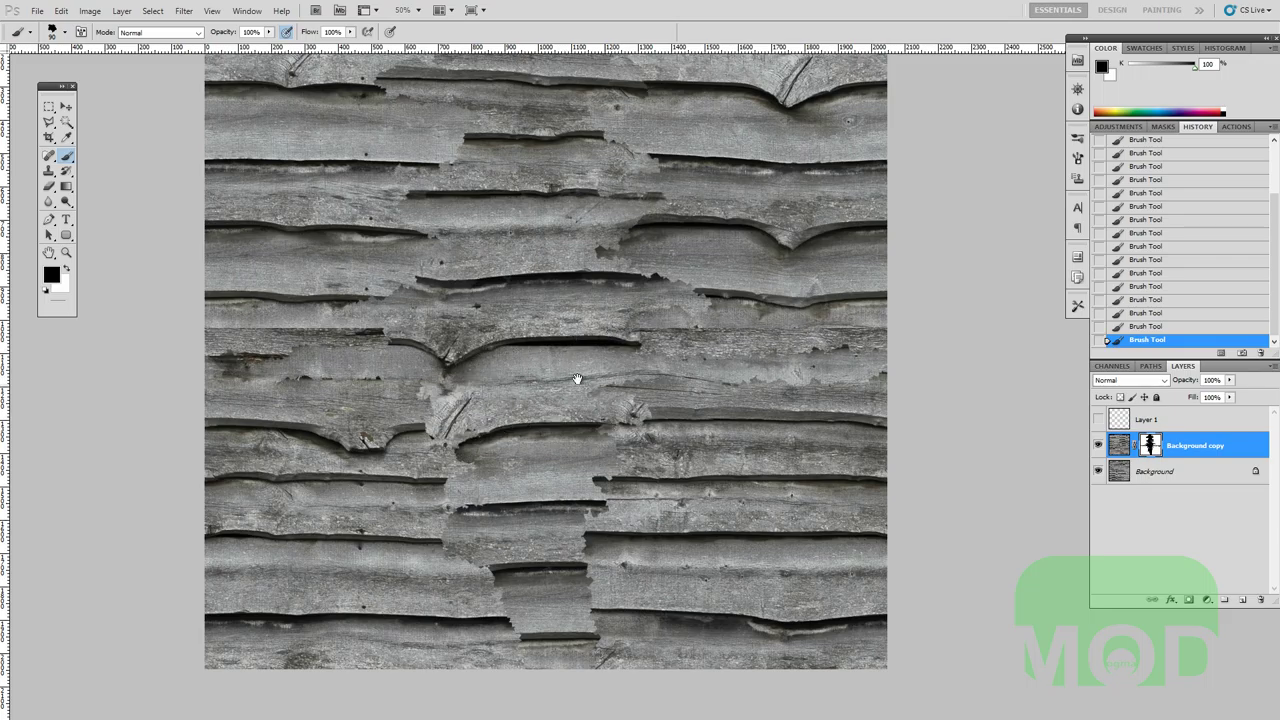
# Delete the masked Background copy layer.
pyautogui.moveTo(579, 379)
pyautogui.mouseDown()
pyautogui.moveTo(549, 441)
pyautogui.moveTo(615, 463)
pyautogui.mouseUp()
pyautogui.hotkey('ctrl', '-')
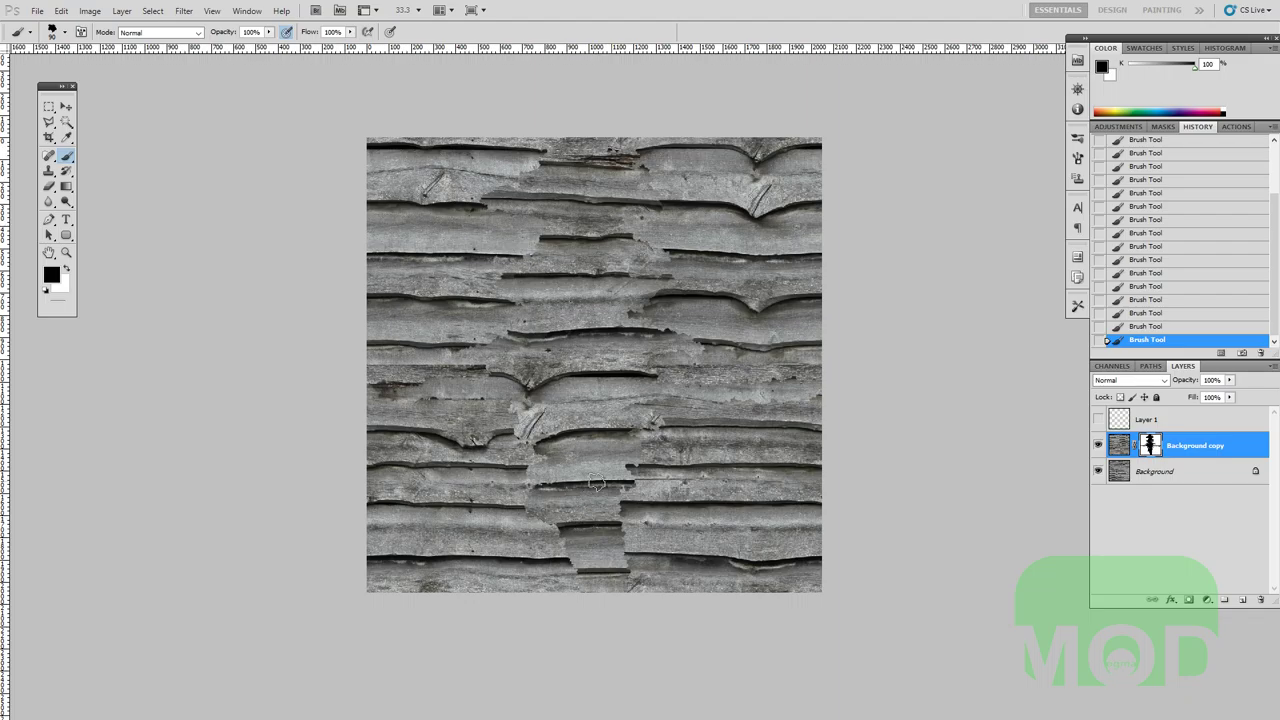
pyautogui.moveTo(614, 480)
pyautogui.mouseDown()
pyautogui.moveTo(602, 522)
pyautogui.moveTo(626, 528)
pyautogui.mouseUp()
pyautogui.press('v')
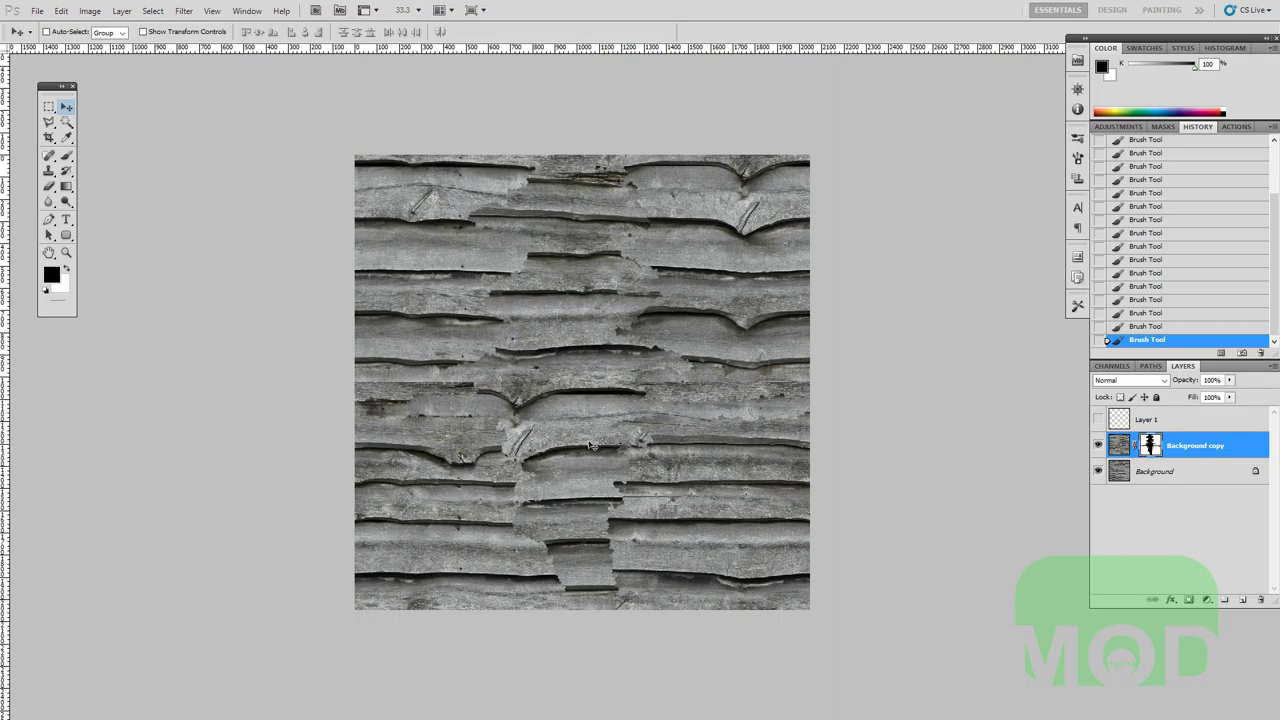
pyautogui.moveTo(598, 479); pyautogui.dragTo(608, 530)
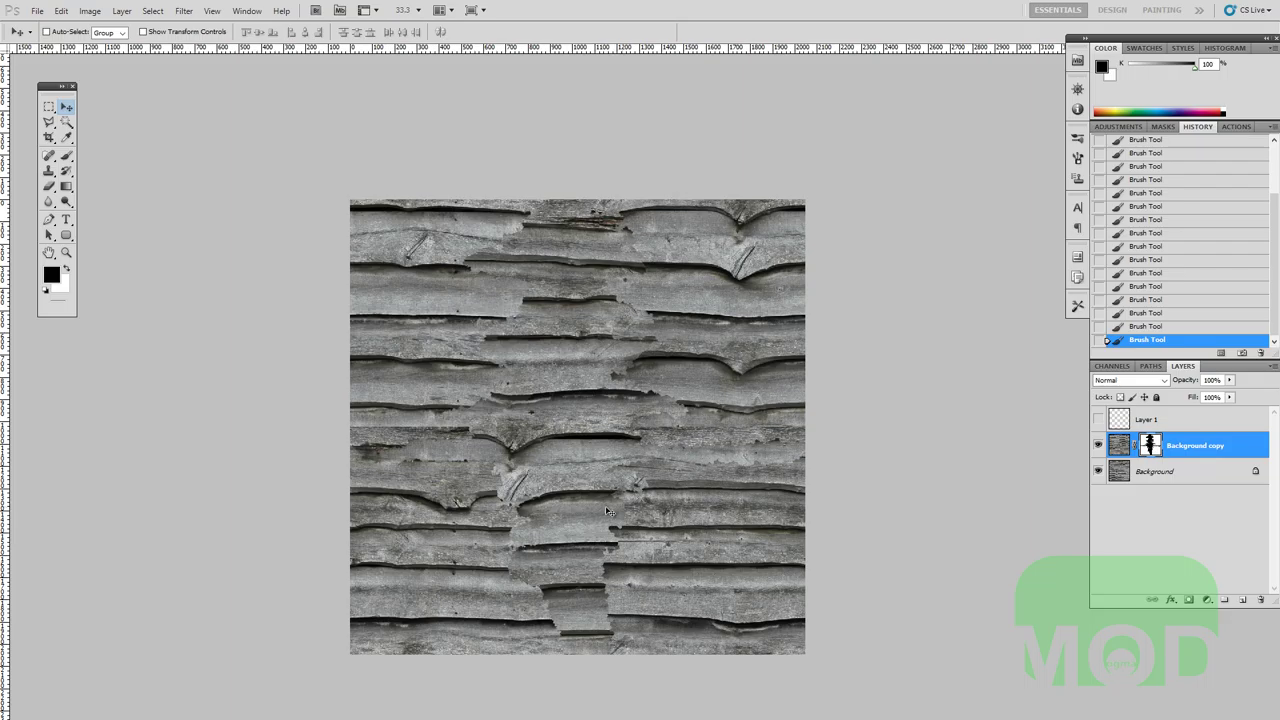
pyautogui.click(1098, 445)
pyautogui.press('Delete')
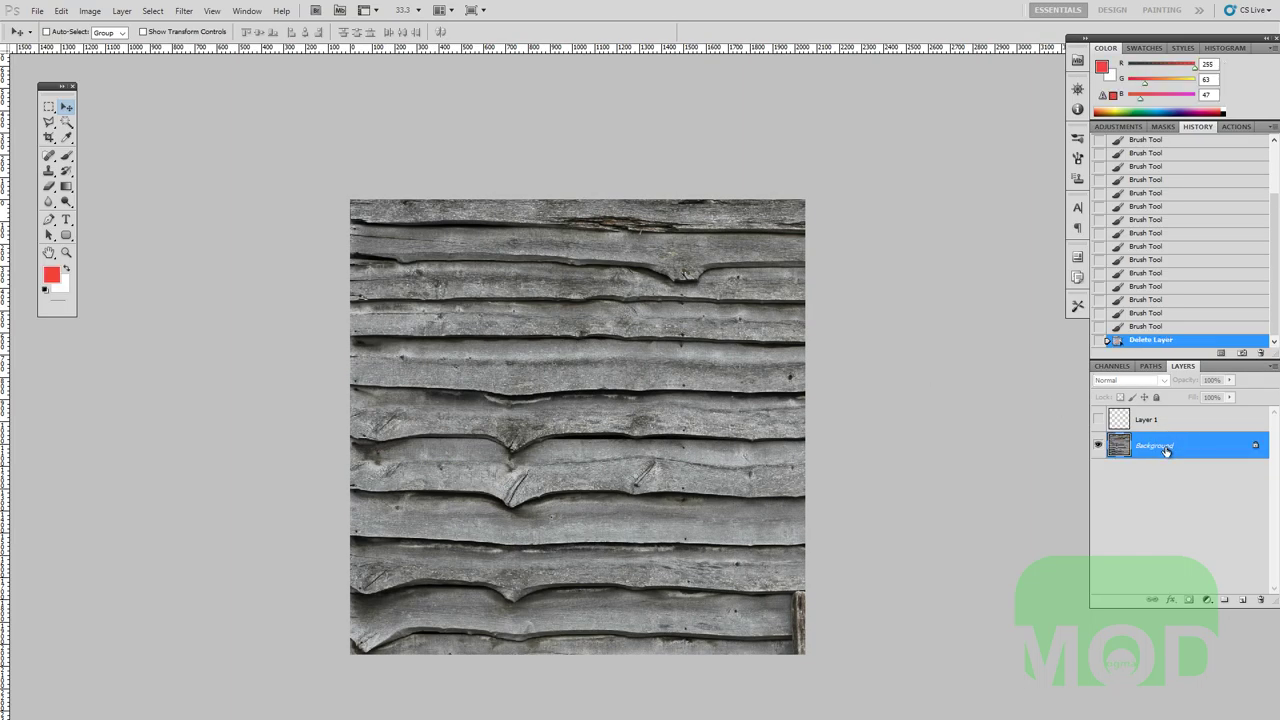
# Duplicate the Background layer and offset the copy 1024 pixels right and 0 pixels down with Wrap Around.
pyautogui.hotkey('ctrl', 'j')
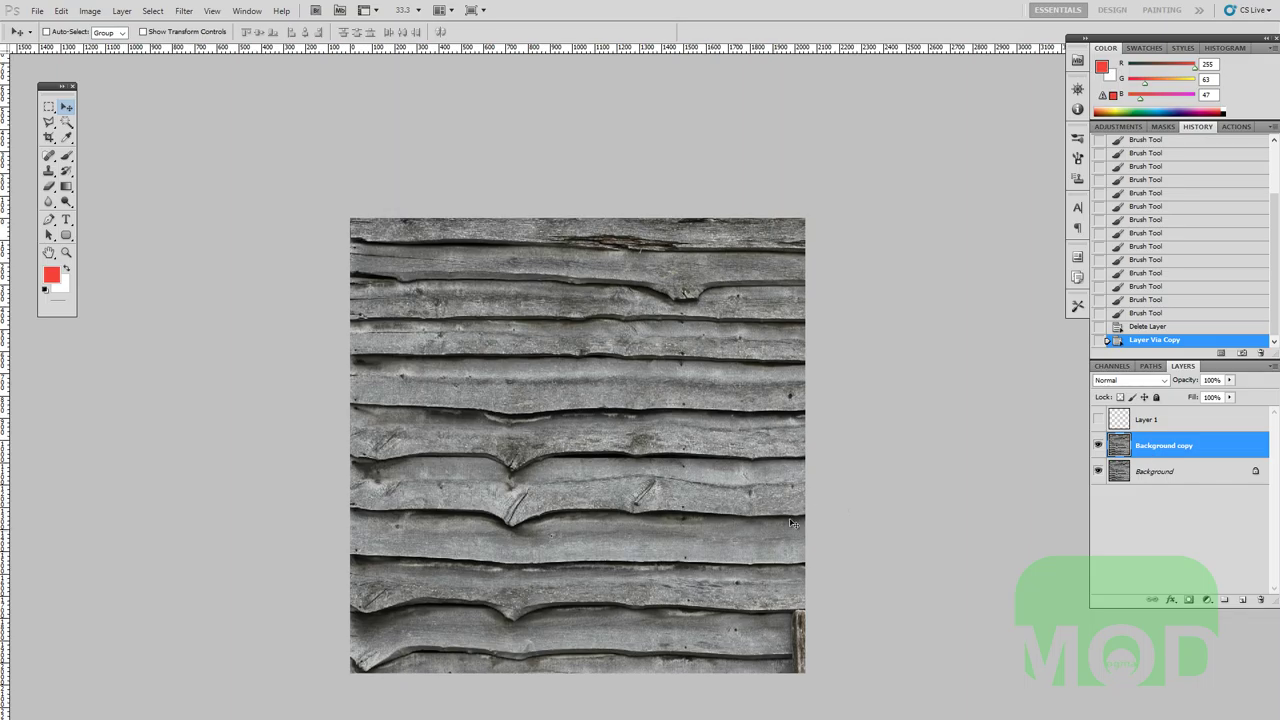
pyautogui.click(184, 11)
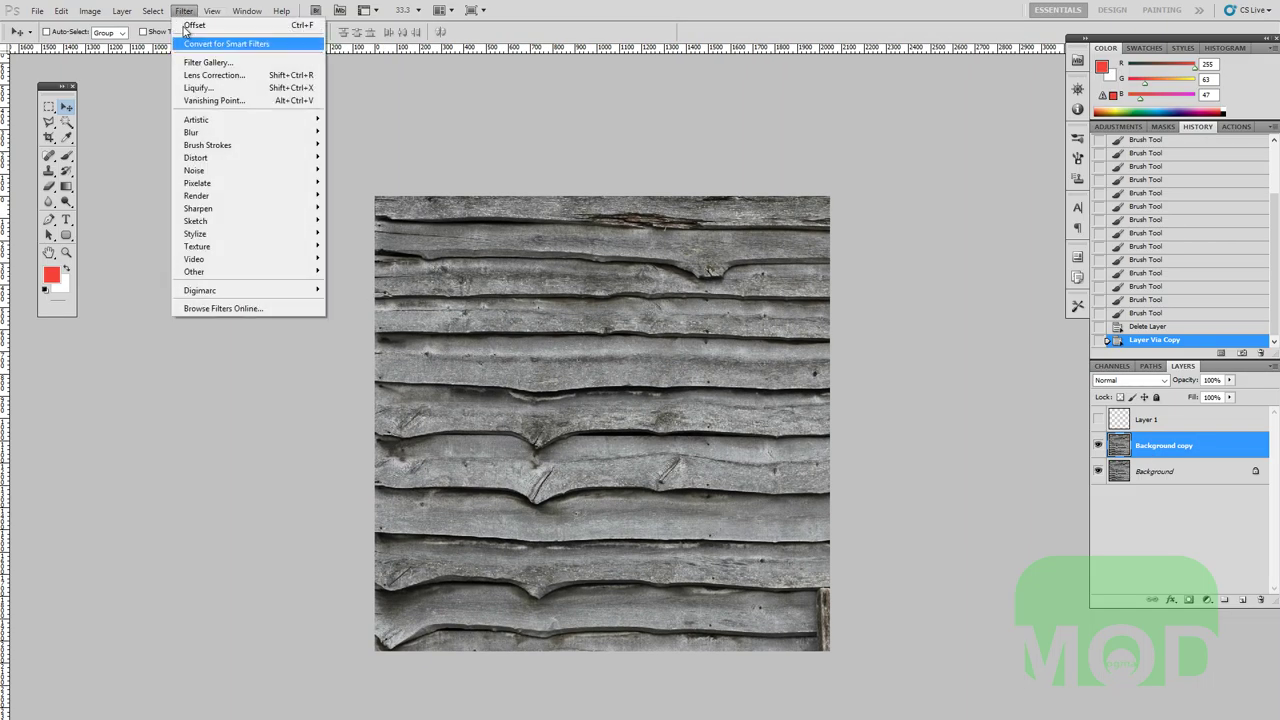
pyautogui.moveTo(241, 277)
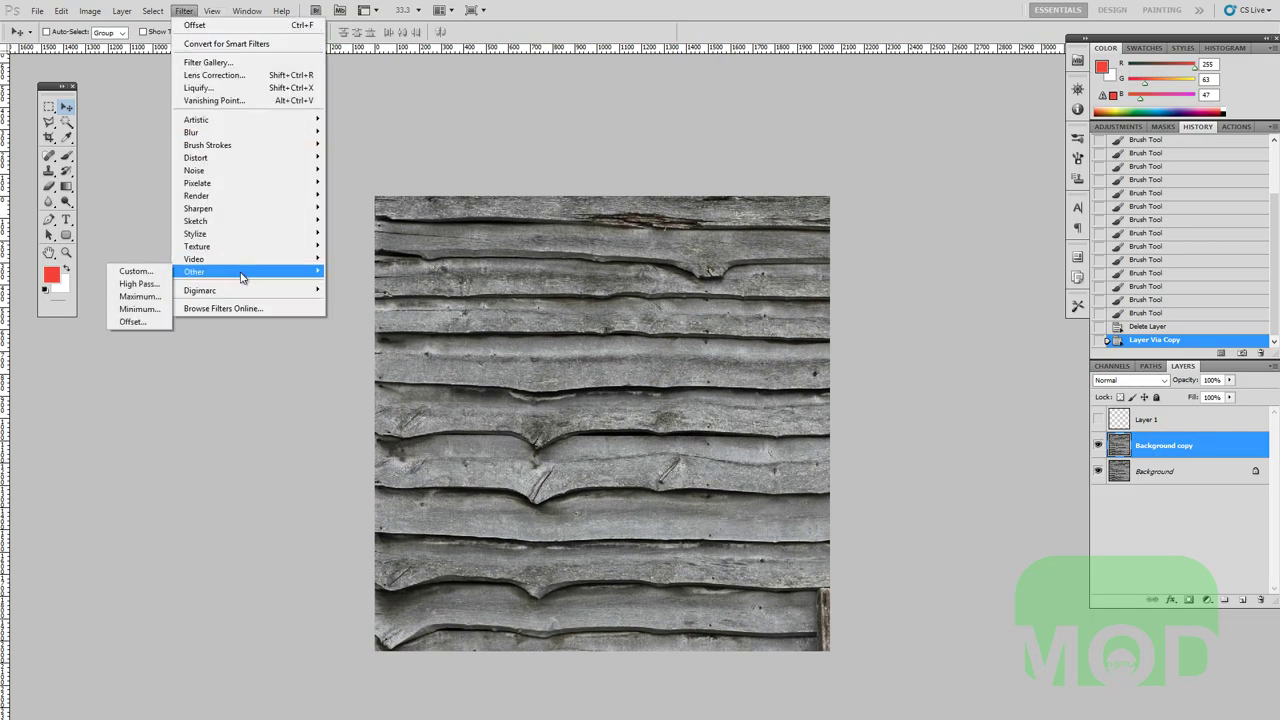
pyautogui.click(145, 326)
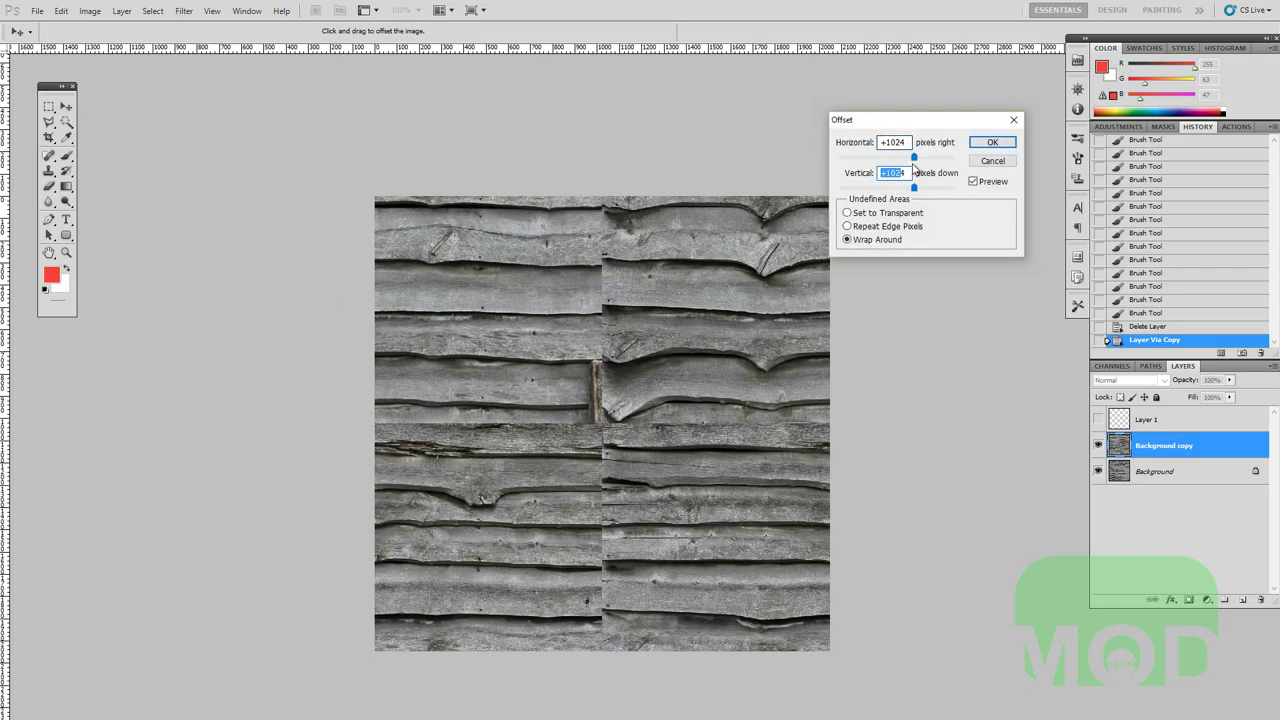
pyautogui.write('0')
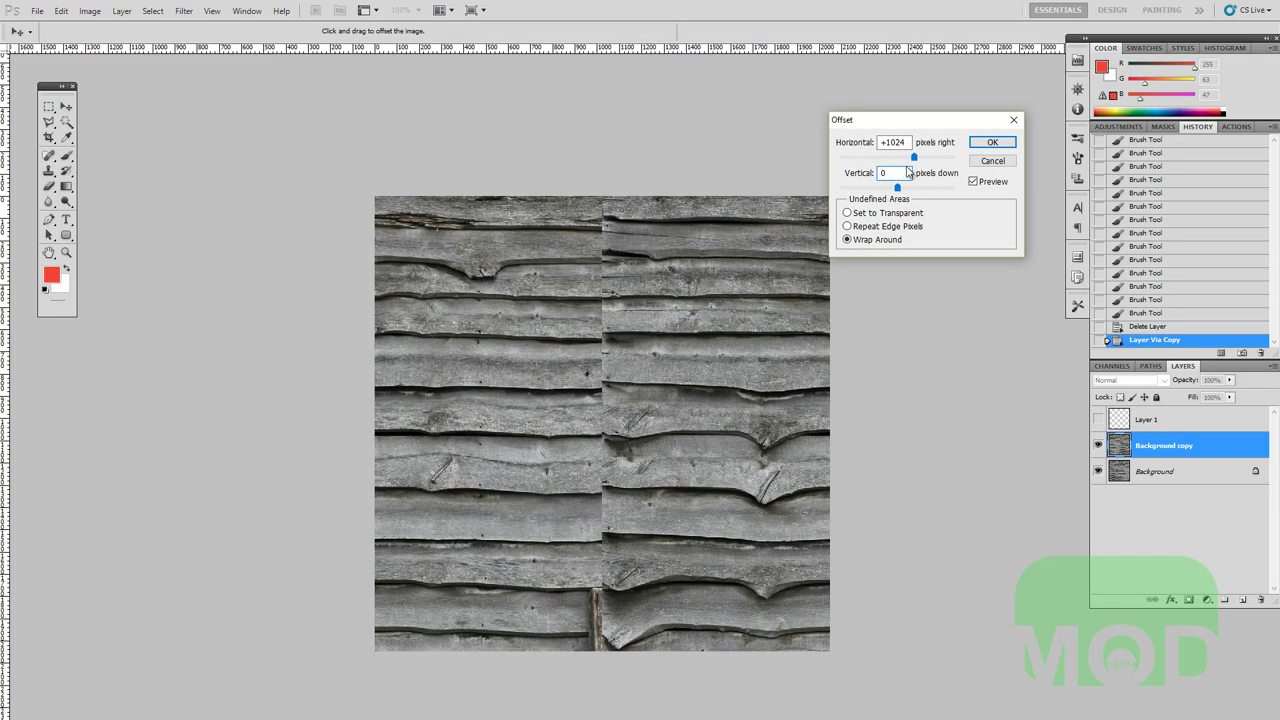
pyautogui.press('Return')
# Add a layer mask to the offset Background copy and paint black along the upper half of its vertical seam.
pyautogui.click(1191, 600)
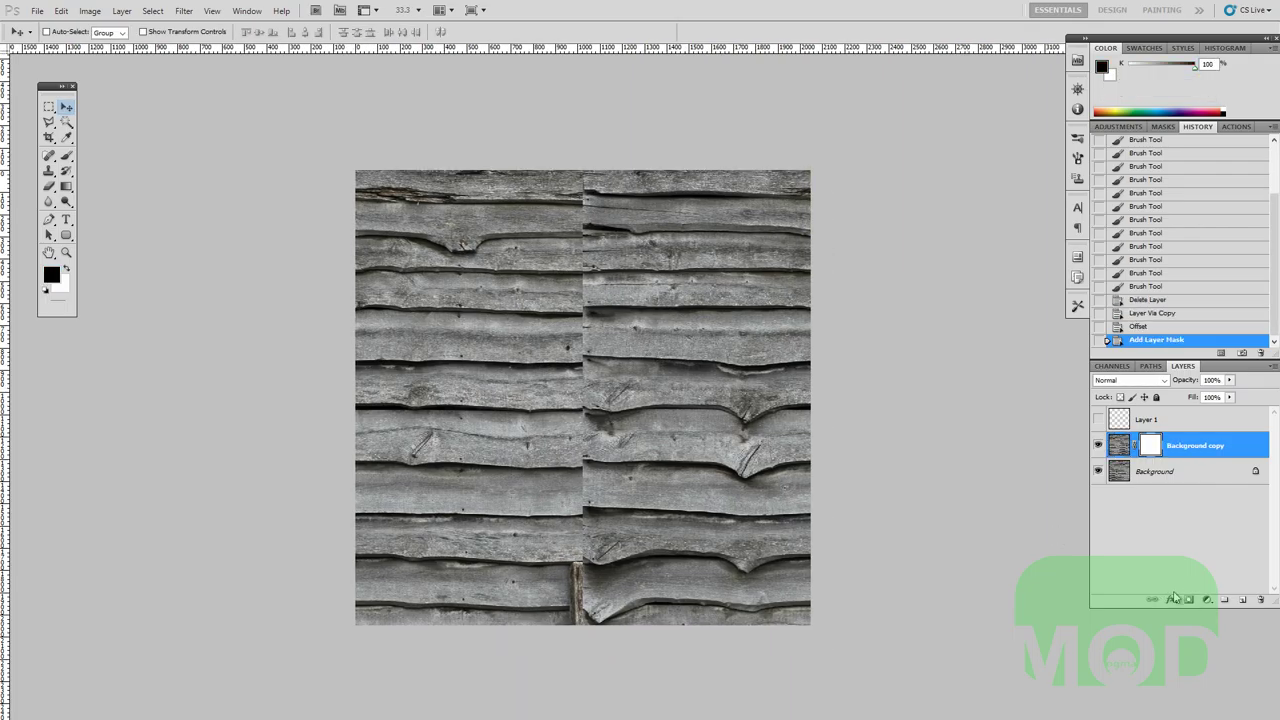
pyautogui.press('b')
pyautogui.moveTo(553, 352)
pyautogui.mouseDown()
pyautogui.moveTo(601, 336)
pyautogui.moveTo(578, 322)
pyautogui.moveTo(559, 338)
pyautogui.moveTo(575, 357)
pyautogui.moveTo(556, 340)
pyautogui.moveTo(564, 325)
pyautogui.moveTo(633, 319)
pyautogui.moveTo(566, 319)
pyautogui.moveTo(578, 280)
pyautogui.mouseUp()
pyautogui.moveTo(594, 272)
pyautogui.mouseDown()
pyautogui.moveTo(605, 243)
pyautogui.moveTo(545, 262)
pyautogui.mouseUp()
pyautogui.moveTo(605, 222)
pyautogui.mouseDown()
pyautogui.moveTo(545, 226)
pyautogui.moveTo(628, 227)
pyautogui.moveTo(507, 230)
pyautogui.moveTo(591, 221)
pyautogui.moveTo(602, 186)
pyautogui.moveTo(564, 204)
pyautogui.moveTo(580, 197)
pyautogui.moveTo(454, 199)
pyautogui.moveTo(505, 198)
pyautogui.mouseUp()
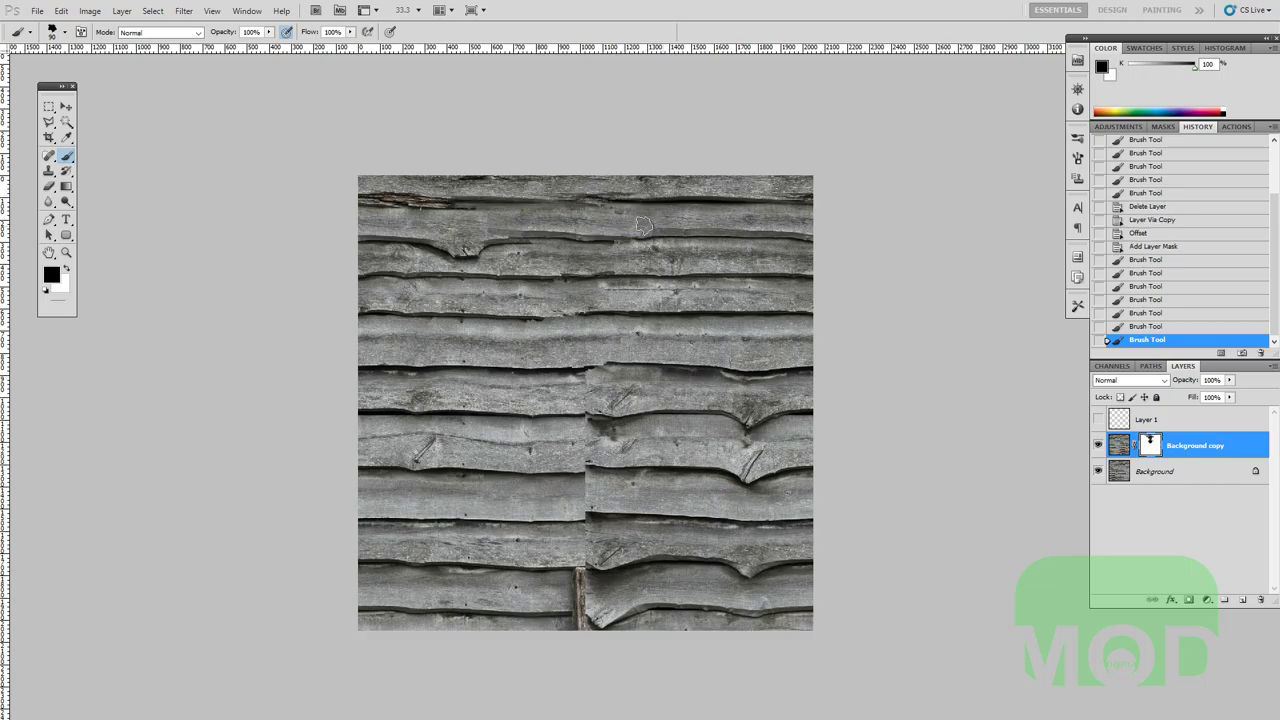
pyautogui.moveTo(657, 231); pyautogui.dragTo(655, 236)
pyautogui.moveTo(582, 273)
pyautogui.mouseDown()
pyautogui.moveTo(546, 268)
pyautogui.moveTo(583, 267)
pyautogui.moveTo(491, 264)
pyautogui.mouseUp()
pyautogui.moveTo(571, 298); pyautogui.dragTo(655, 306)
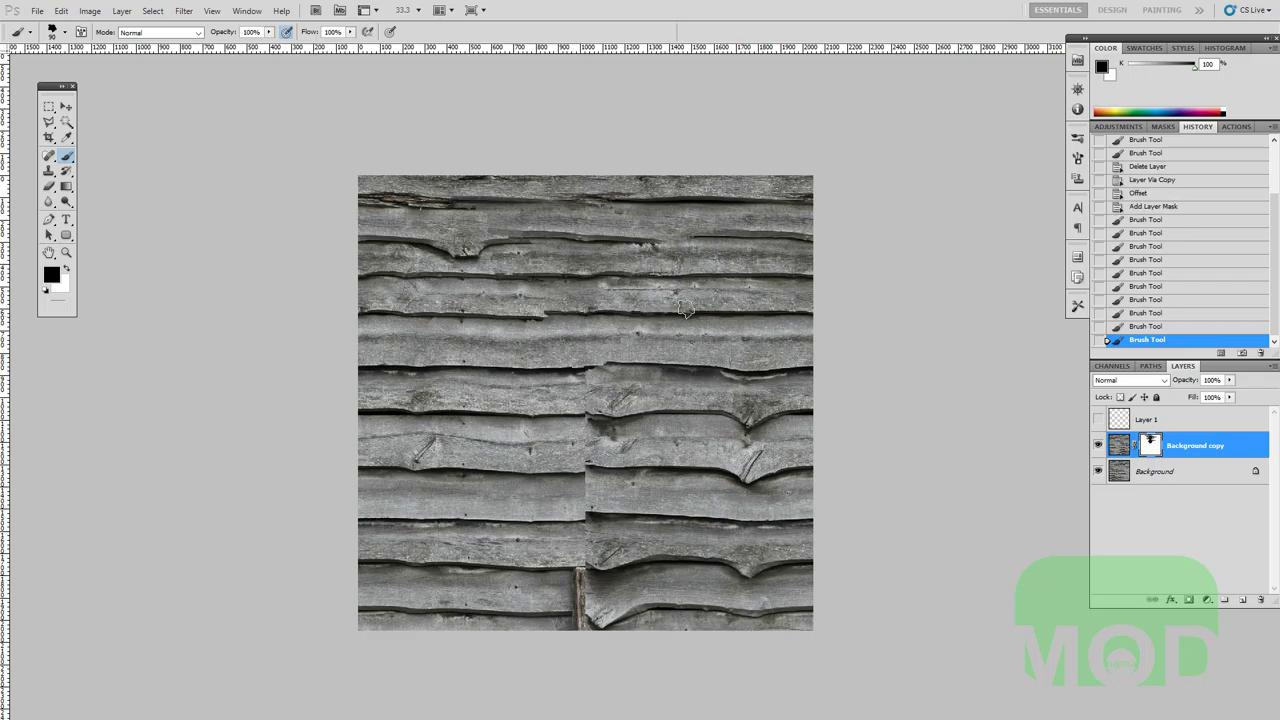
pyautogui.click(673, 360)
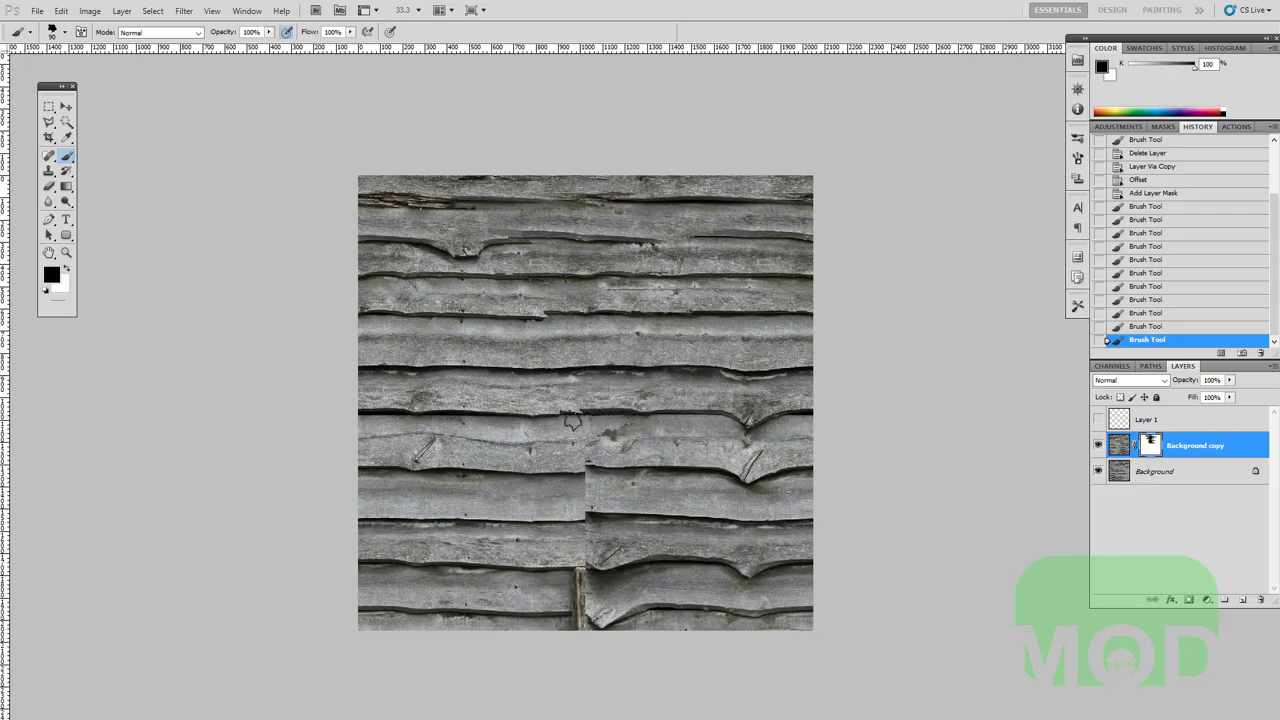
# Paint black on the Background copy's mask along the lower half of the vertical seam, covering the wooden post at the bottom.
pyautogui.moveTo(550, 412)
pyautogui.mouseDown()
pyautogui.moveTo(497, 402)
pyautogui.moveTo(539, 427)
pyautogui.moveTo(577, 414)
pyautogui.moveTo(531, 440)
pyautogui.moveTo(546, 442)
pyautogui.moveTo(521, 442)
pyautogui.moveTo(549, 425)
pyautogui.moveTo(582, 454)
pyautogui.moveTo(565, 472)
pyautogui.moveTo(535, 473)
pyautogui.moveTo(562, 458)
pyautogui.moveTo(520, 472)
pyautogui.moveTo(535, 476)
pyautogui.moveTo(500, 462)
pyautogui.moveTo(527, 479)
pyautogui.moveTo(500, 459)
pyautogui.moveTo(526, 440)
pyautogui.mouseUp()
pyautogui.press('x')
pyautogui.press('x')
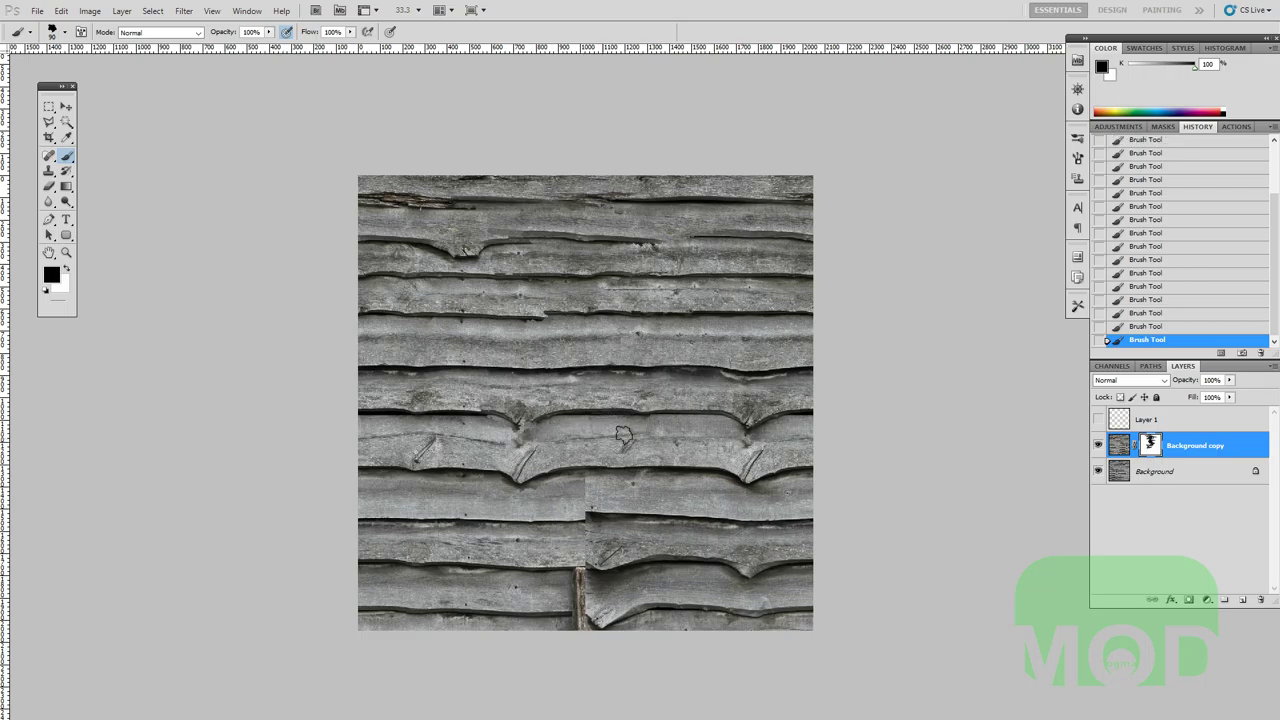
pyautogui.moveTo(624, 435)
pyautogui.mouseDown()
pyautogui.moveTo(633, 446)
pyautogui.moveTo(653, 429)
pyautogui.moveTo(682, 436)
pyautogui.moveTo(652, 446)
pyautogui.mouseUp()
pyautogui.press('x')
pyautogui.press('x')
pyautogui.moveTo(594, 514)
pyautogui.mouseDown()
pyautogui.moveTo(560, 521)
pyautogui.moveTo(635, 507)
pyautogui.moveTo(571, 494)
pyautogui.moveTo(589, 482)
pyautogui.moveTo(629, 492)
pyautogui.mouseUp()
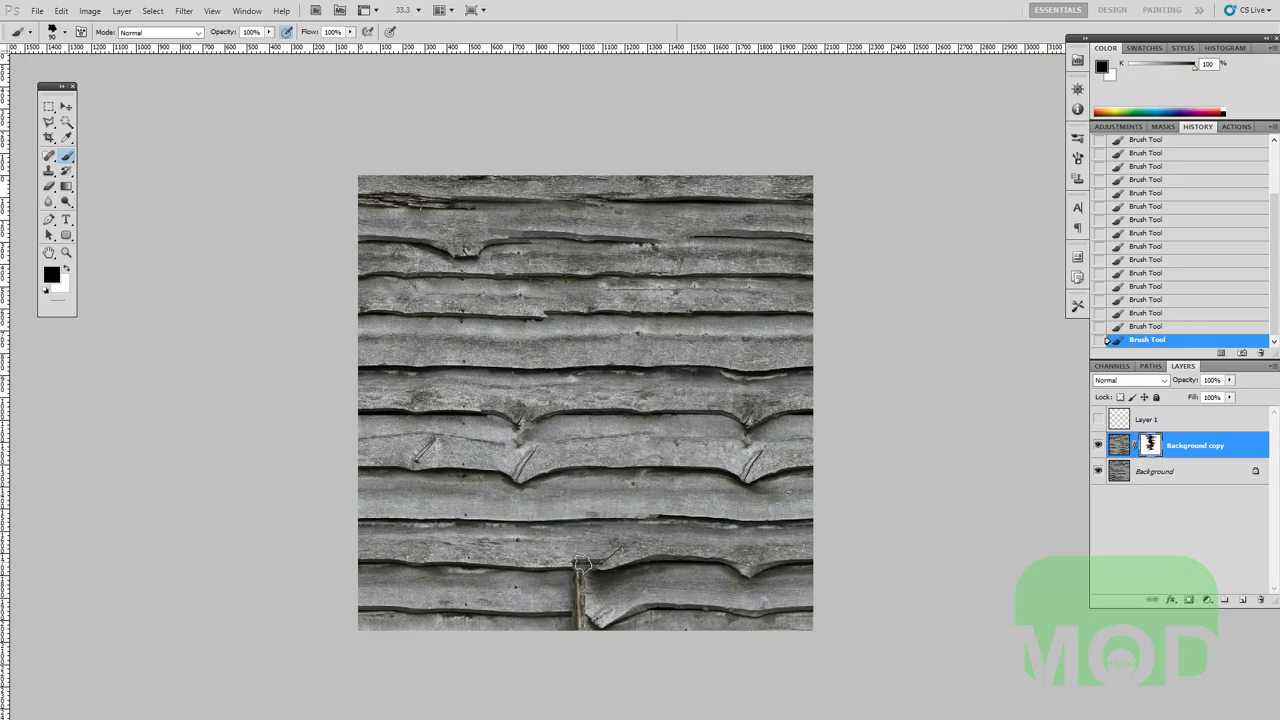
pyautogui.moveTo(598, 561)
pyautogui.mouseDown()
pyautogui.moveTo(566, 566)
pyautogui.moveTo(627, 554)
pyautogui.moveTo(590, 574)
pyautogui.moveTo(573, 617)
pyautogui.moveTo(589, 624)
pyautogui.moveTo(518, 619)
pyautogui.moveTo(619, 612)
pyautogui.mouseUp()
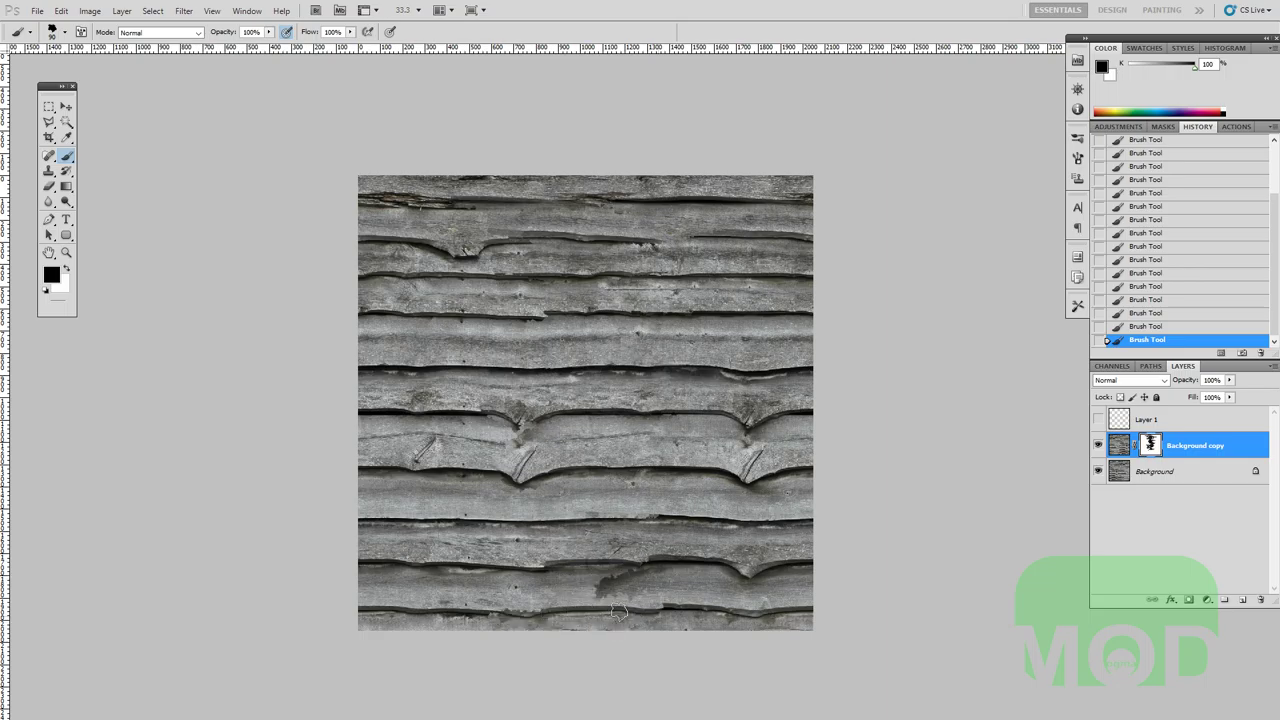
pyautogui.moveTo(530, 614)
pyautogui.mouseDown()
pyautogui.moveTo(465, 610)
pyautogui.moveTo(512, 599)
pyautogui.moveTo(421, 604)
pyautogui.moveTo(597, 580)
pyautogui.moveTo(615, 583)
pyautogui.moveTo(608, 593)
pyautogui.moveTo(653, 572)
pyautogui.moveTo(626, 592)
pyautogui.moveTo(663, 586)
pyautogui.moveTo(647, 589)
pyautogui.moveTo(667, 570)
pyautogui.moveTo(672, 610)
pyautogui.mouseUp()
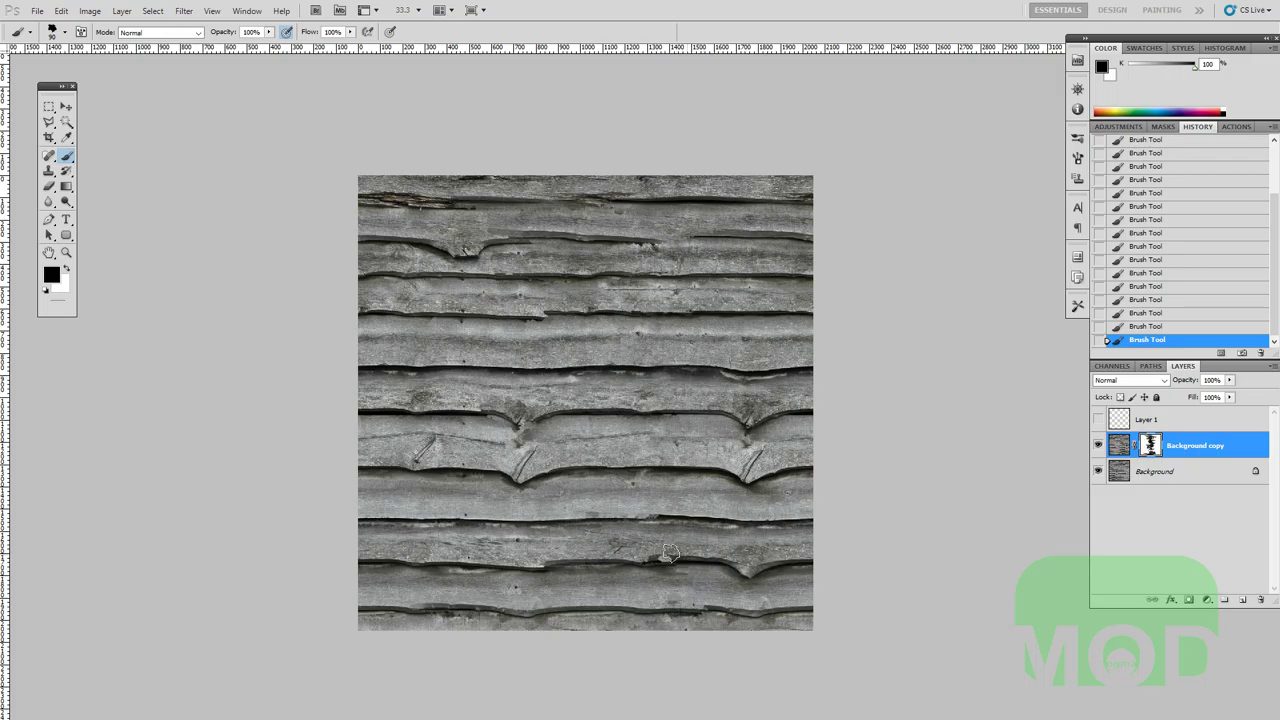
# Paint white on the Background copy's mask to bring back parts of the offset planks where the lower board edges break.
pyautogui.press('x')
pyautogui.moveTo(665, 562); pyautogui.dragTo(495, 568)
pyautogui.moveTo(615, 493); pyautogui.dragTo(580, 525)
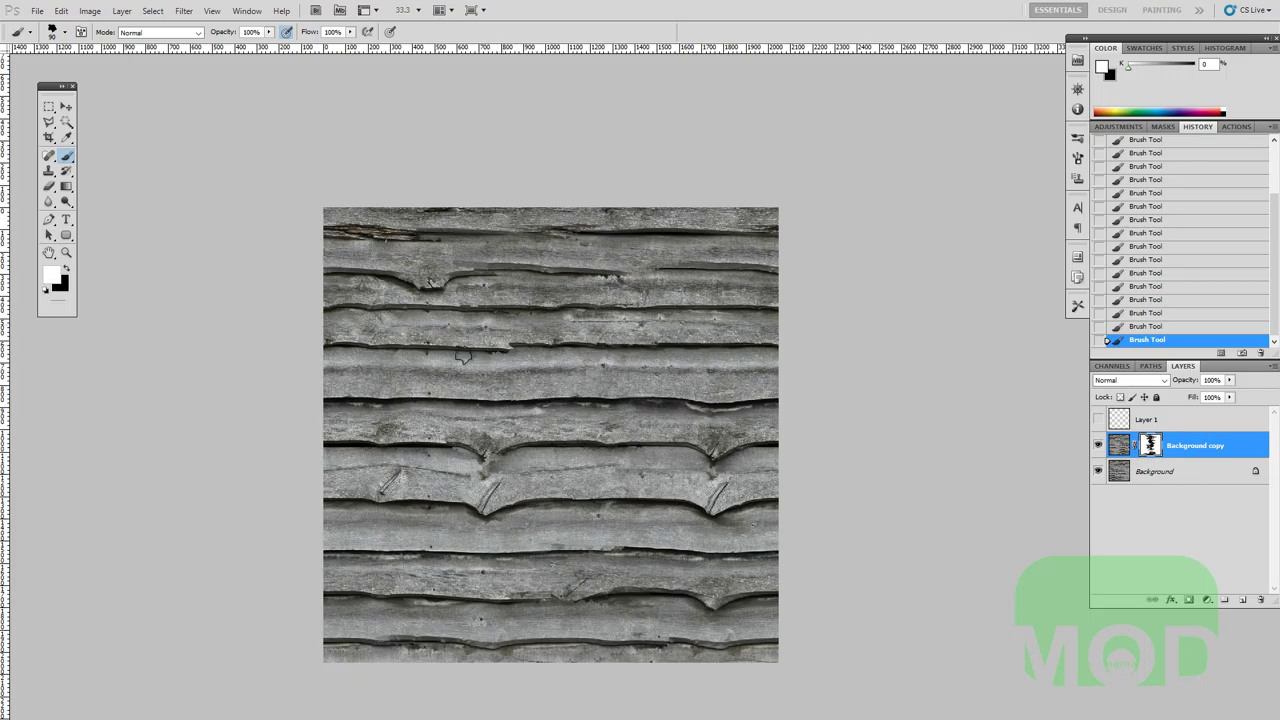
pyautogui.moveTo(572, 497); pyautogui.dragTo(568, 475)
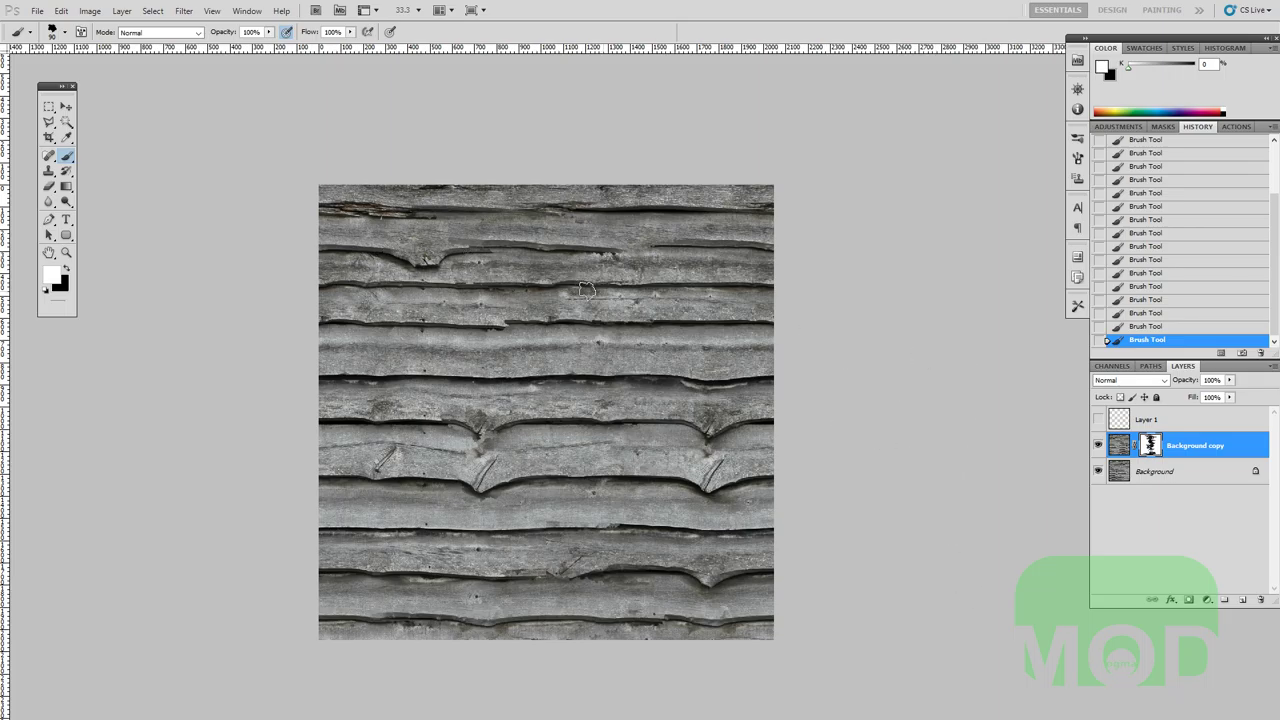
pyautogui.moveTo(587, 290); pyautogui.dragTo(572, 311)
# Copy the whole merged canvas and paste it in place as a new layer above the Background copy.
pyautogui.press('v')
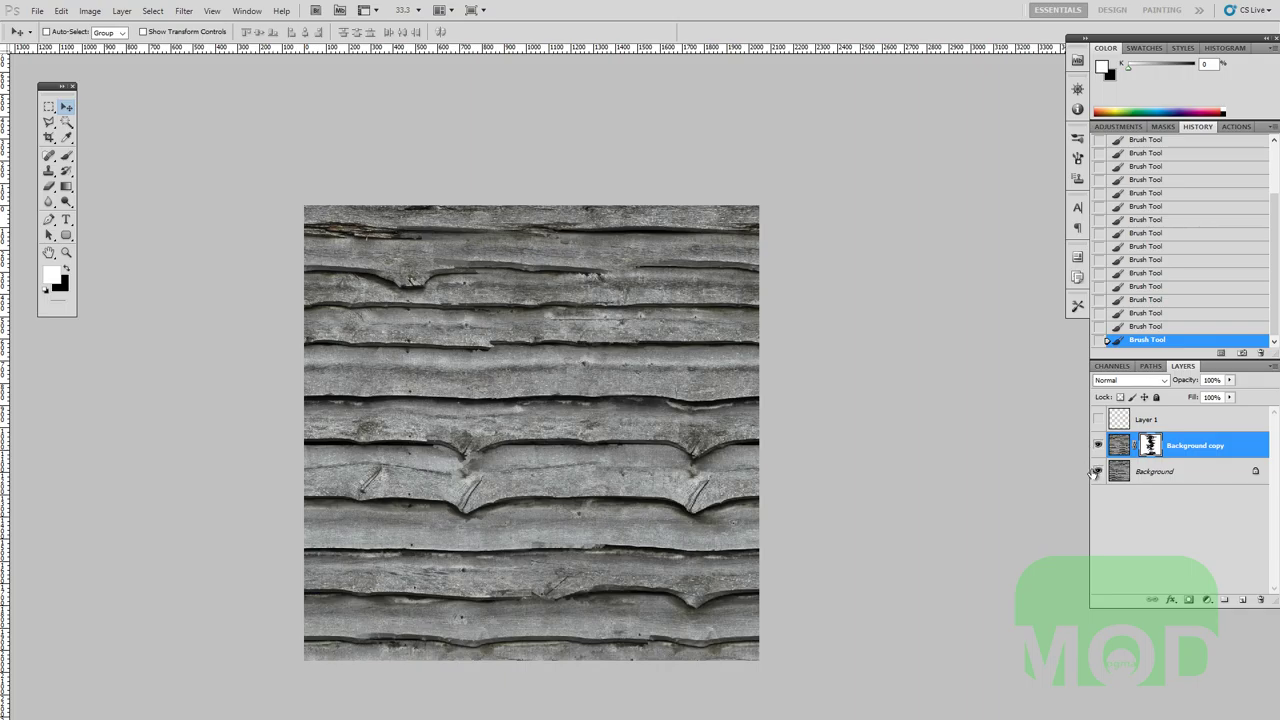
pyautogui.hotkey('ctrl', 'a')
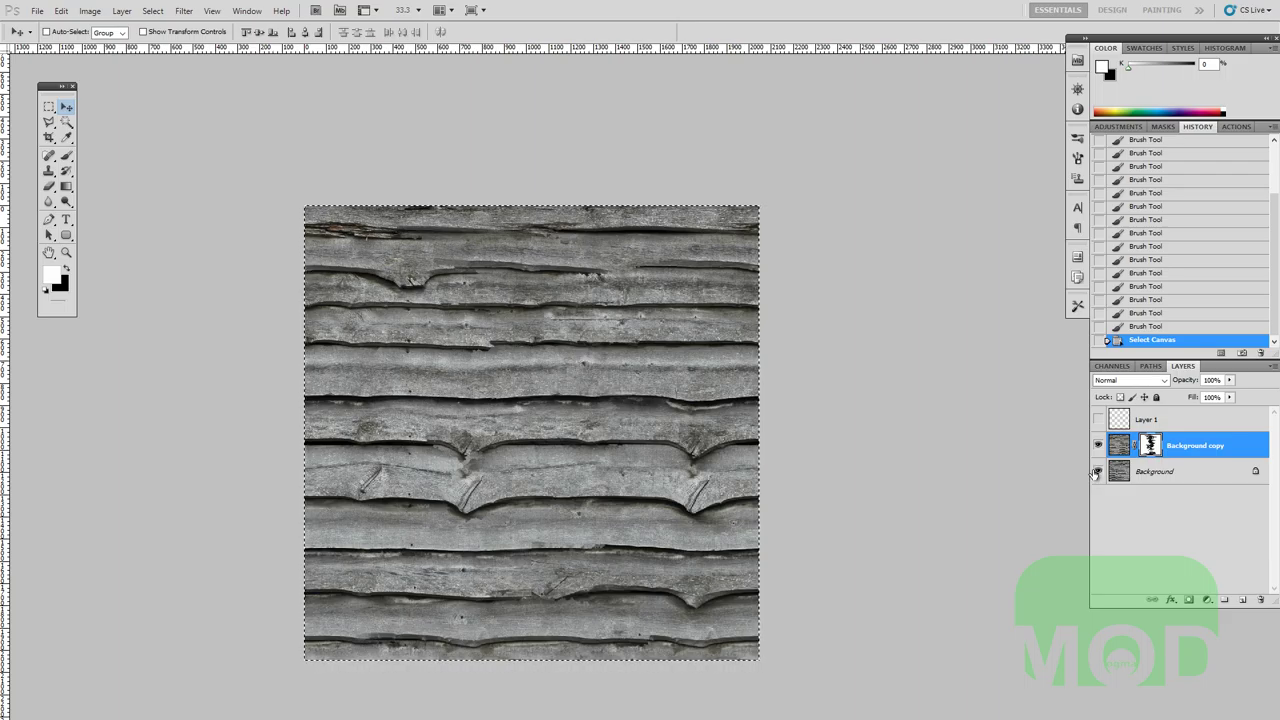
pyautogui.hotkey('ctrl', 'shift', 'v')
pyautogui.moveTo(846, 489); pyautogui.dragTo(877, 488)
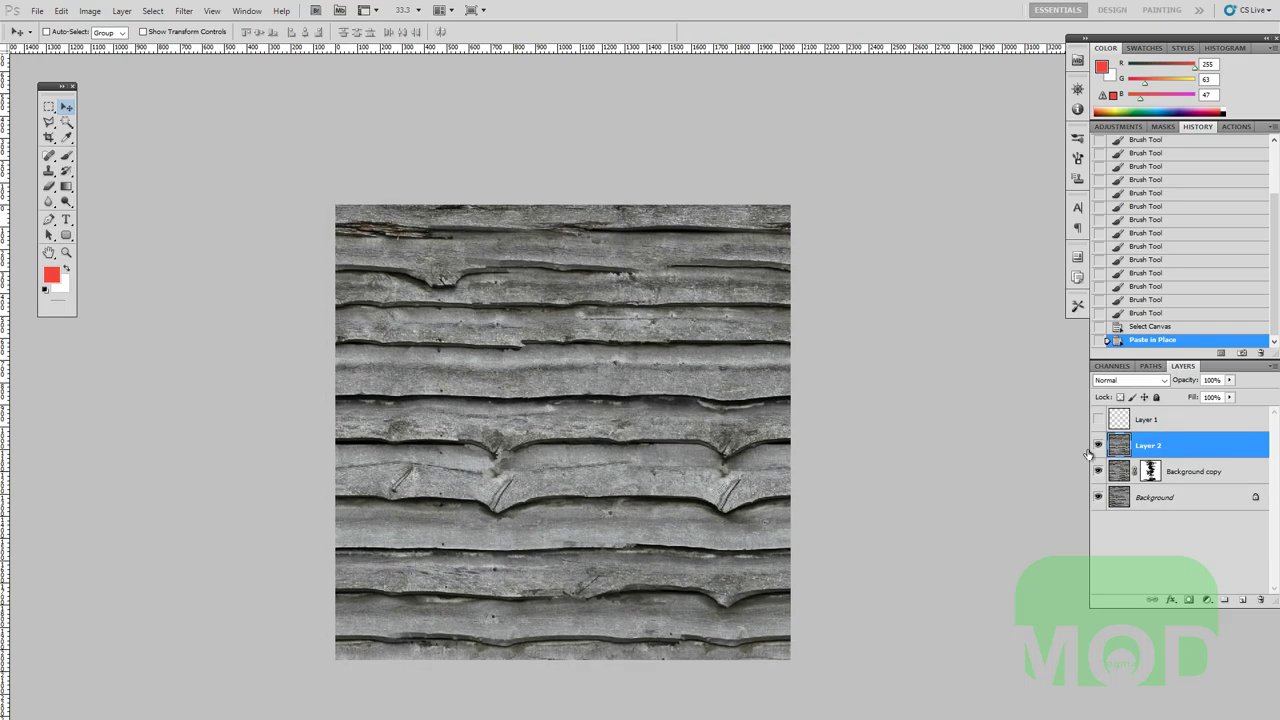
# Toggle Layer 2's visibility to compare the merged planks with the layers beneath.
pyautogui.click(1098, 450)
pyautogui.click(1098, 450)
pyautogui.click(1098, 450)
pyautogui.click(1098, 450)
pyautogui.moveTo(781, 474); pyautogui.dragTo(845, 462)
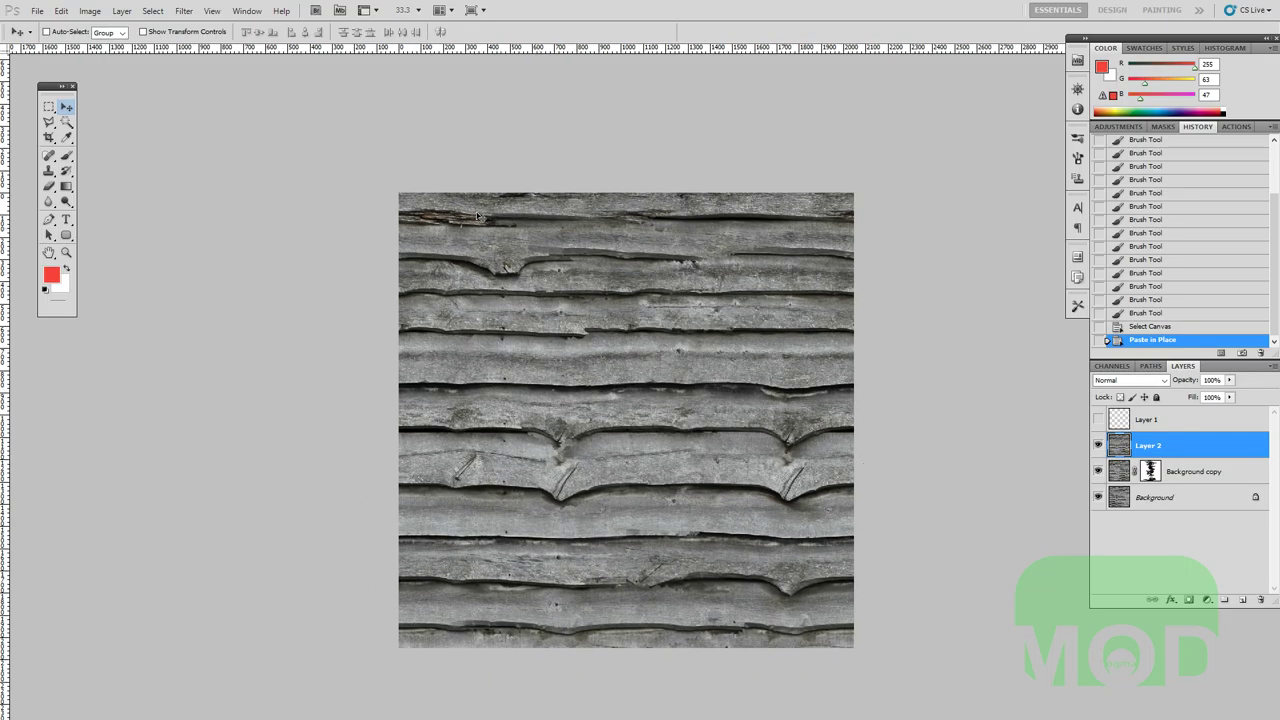
pyautogui.moveTo(575, 371); pyautogui.dragTo(524, 350)
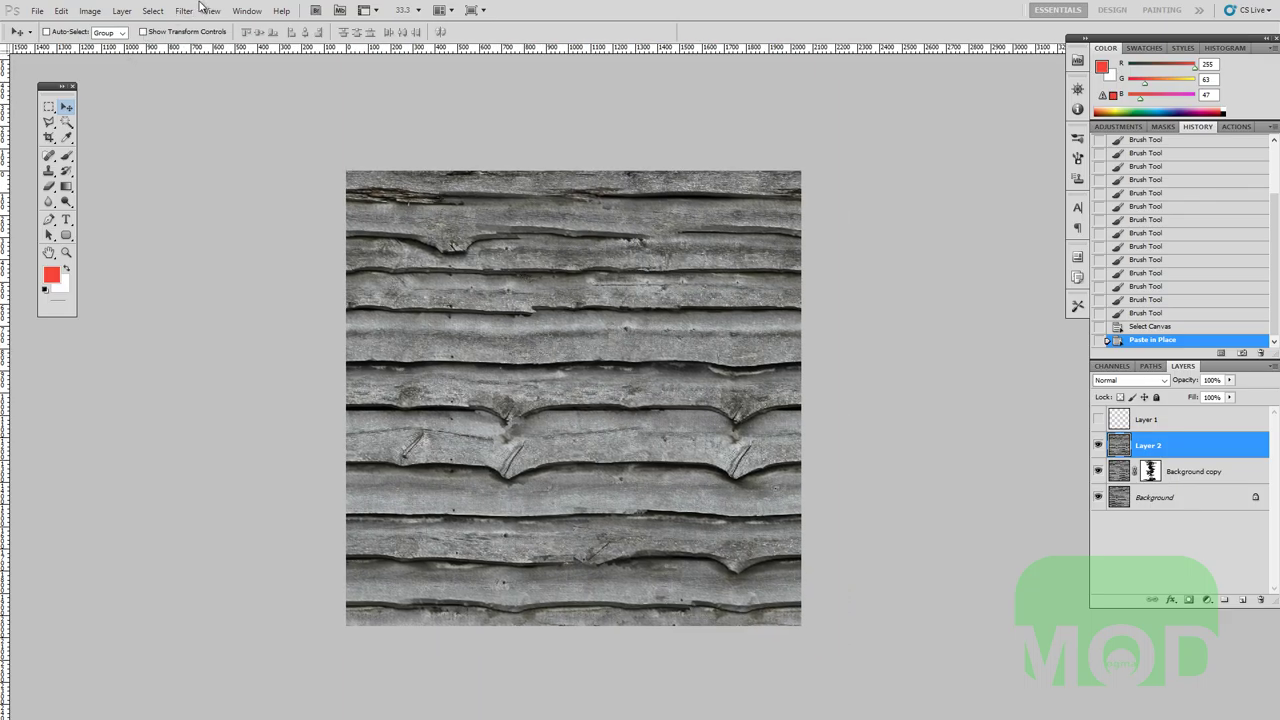
# Offset Layer 2 by 0 pixels right and 1024 pixels down with Wrap Around.
pyautogui.click(190, 11)
pyautogui.moveTo(228, 275)
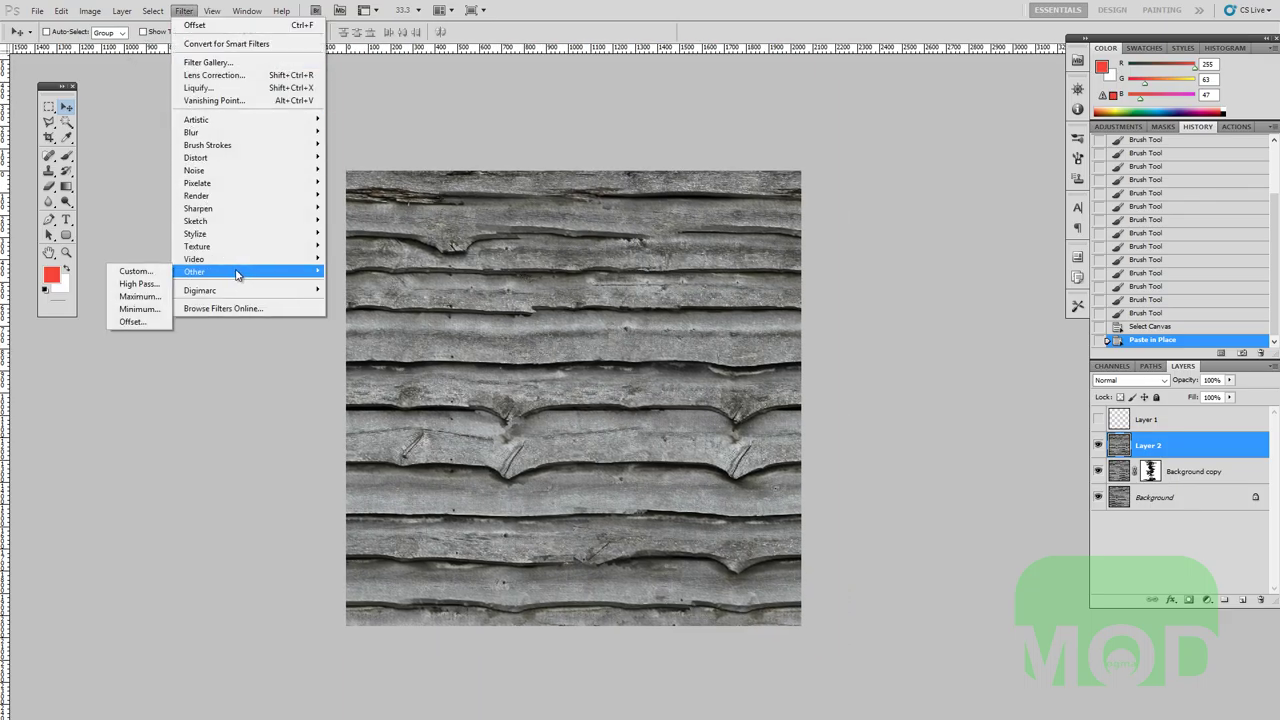
pyautogui.click(132, 321)
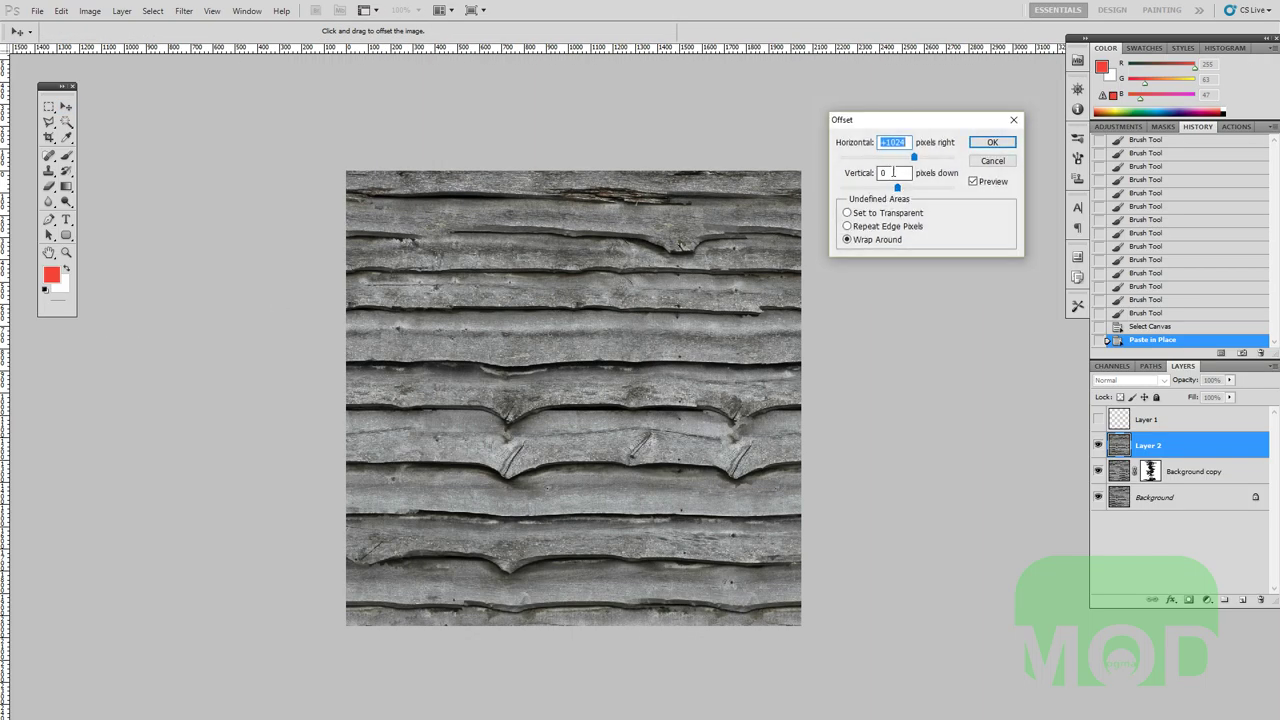
pyautogui.press('Tab')
pyautogui.write('1024')
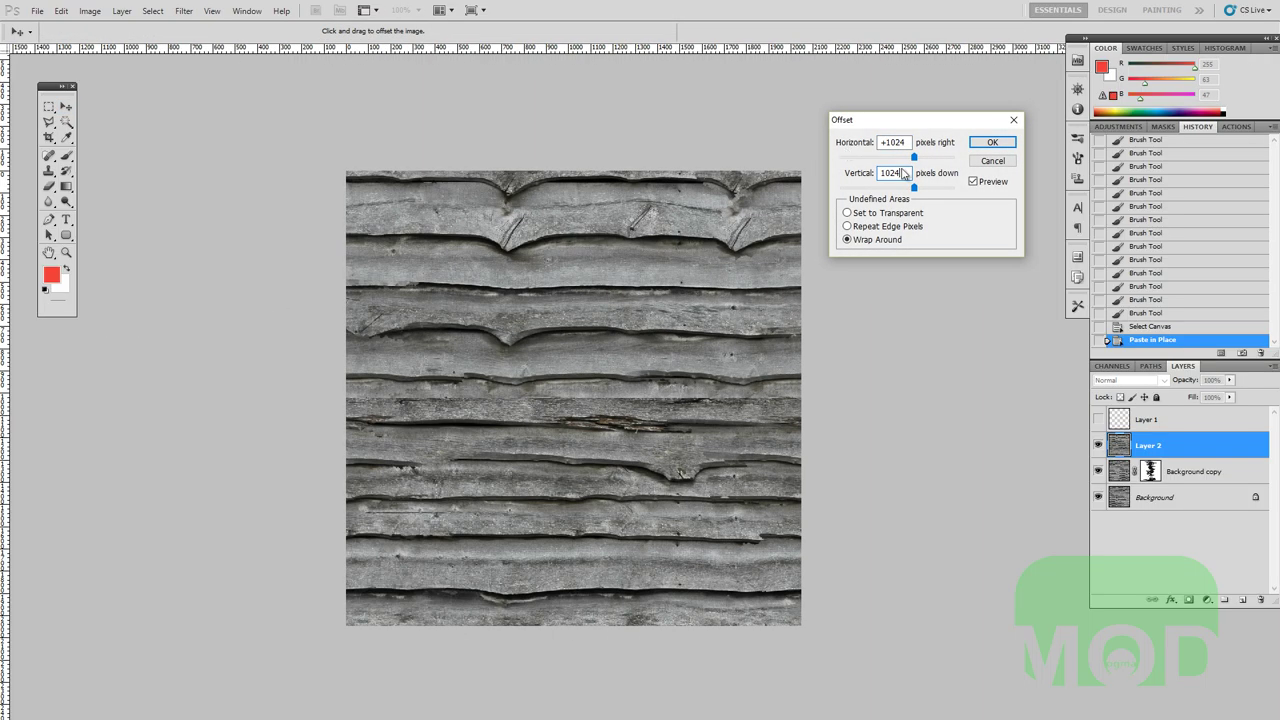
pyautogui.doubleClick(907, 137)
pyautogui.write('0')
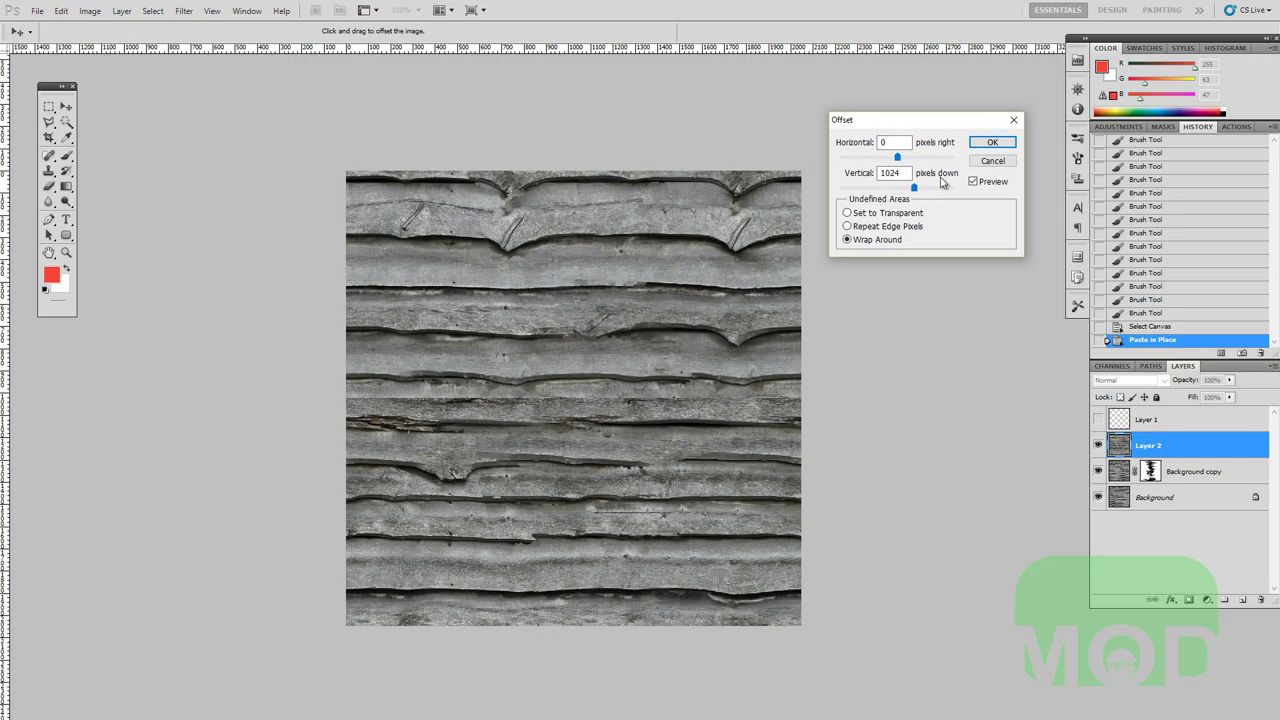
pyautogui.click(988, 142)
# Briefly display the guides to check where the horizontal seam runs across the middle of the planks.
pyautogui.scroll(1, 594, 415)
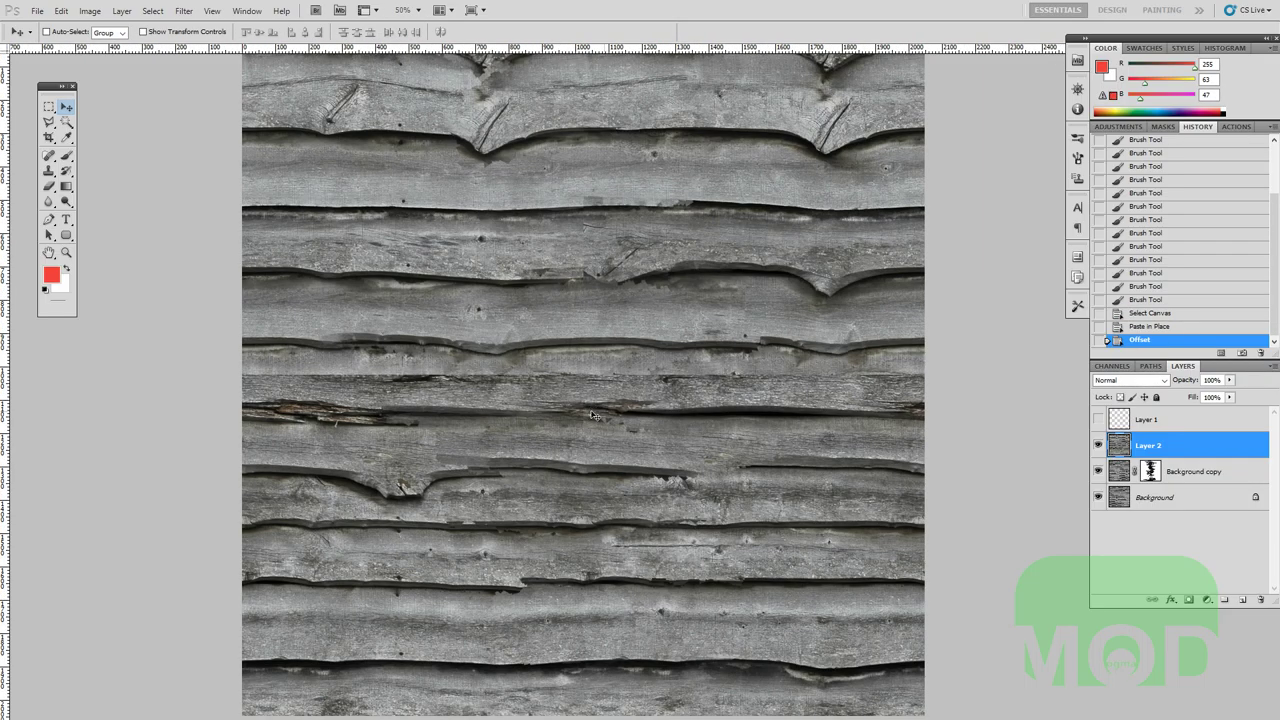
pyautogui.hotkey('ctrl', ';')
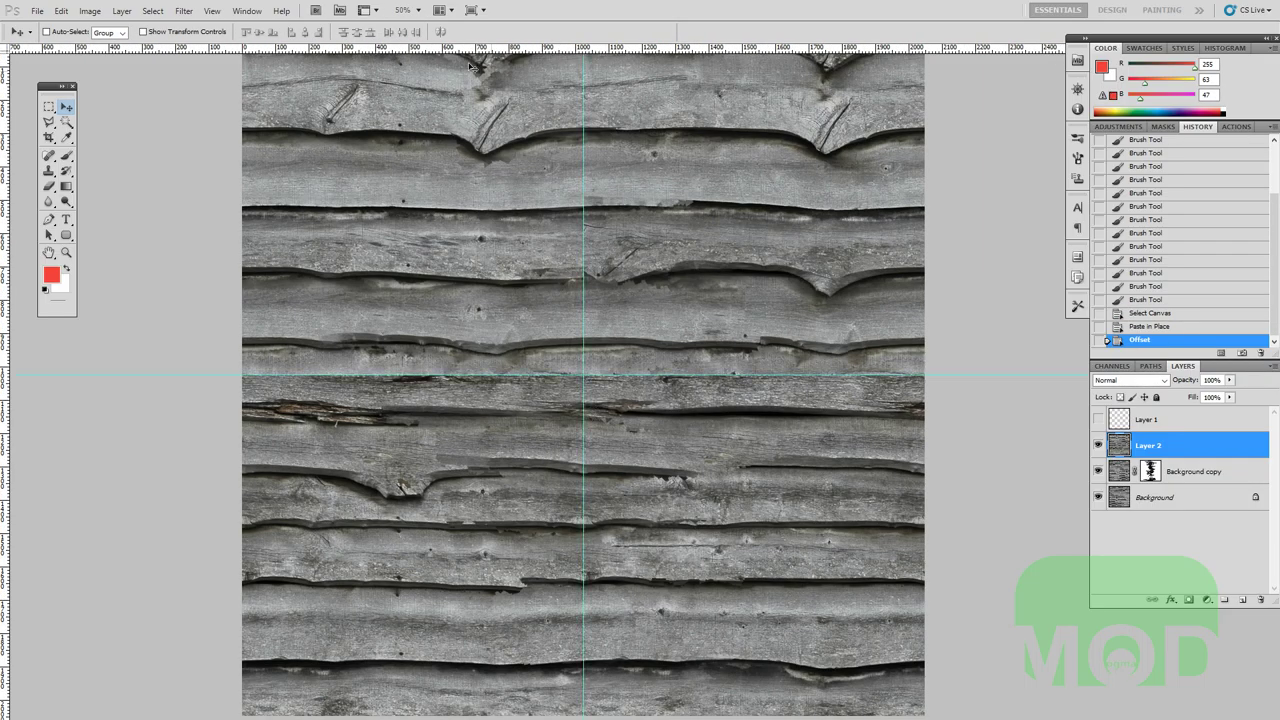
pyautogui.hotkey('ctrl', ';')
pyautogui.moveTo(539, 394); pyautogui.dragTo(527, 442)
# Add a layer mask to Layer 2 and try painting out the horizontal seam in black.
pyautogui.press('b')
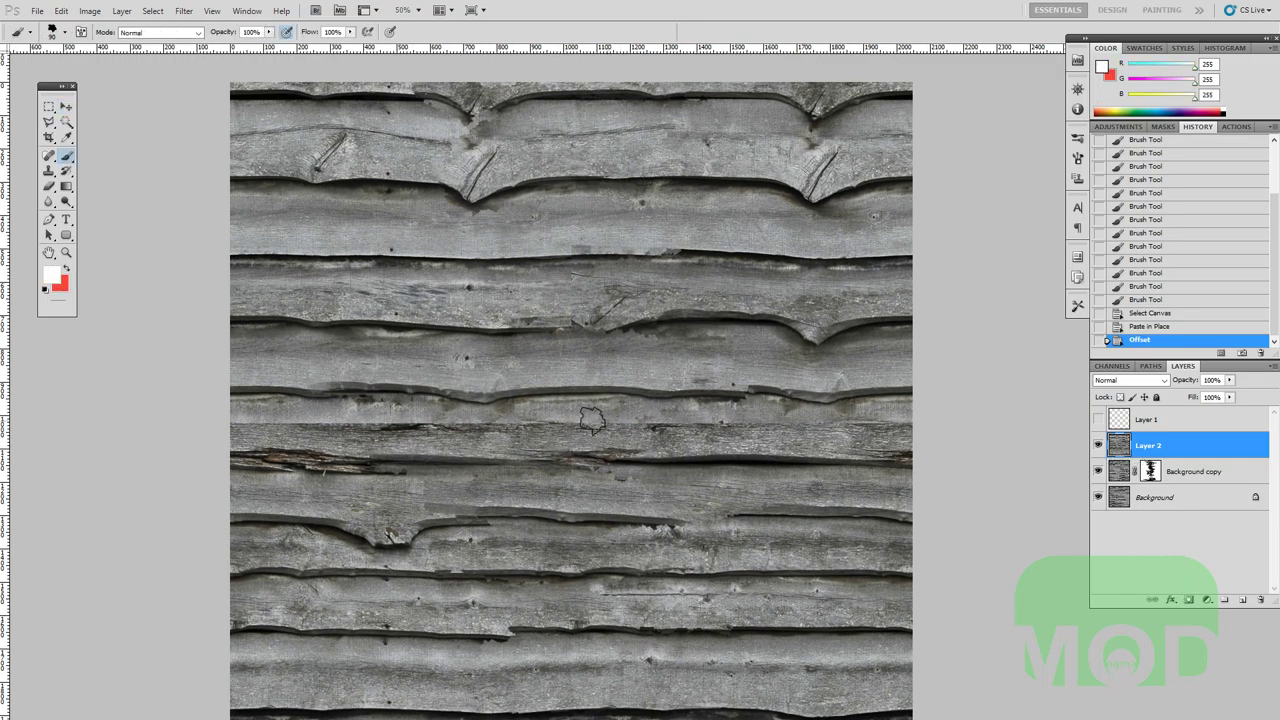
pyautogui.press('d')
pyautogui.click(1188, 599)
pyautogui.press('x')
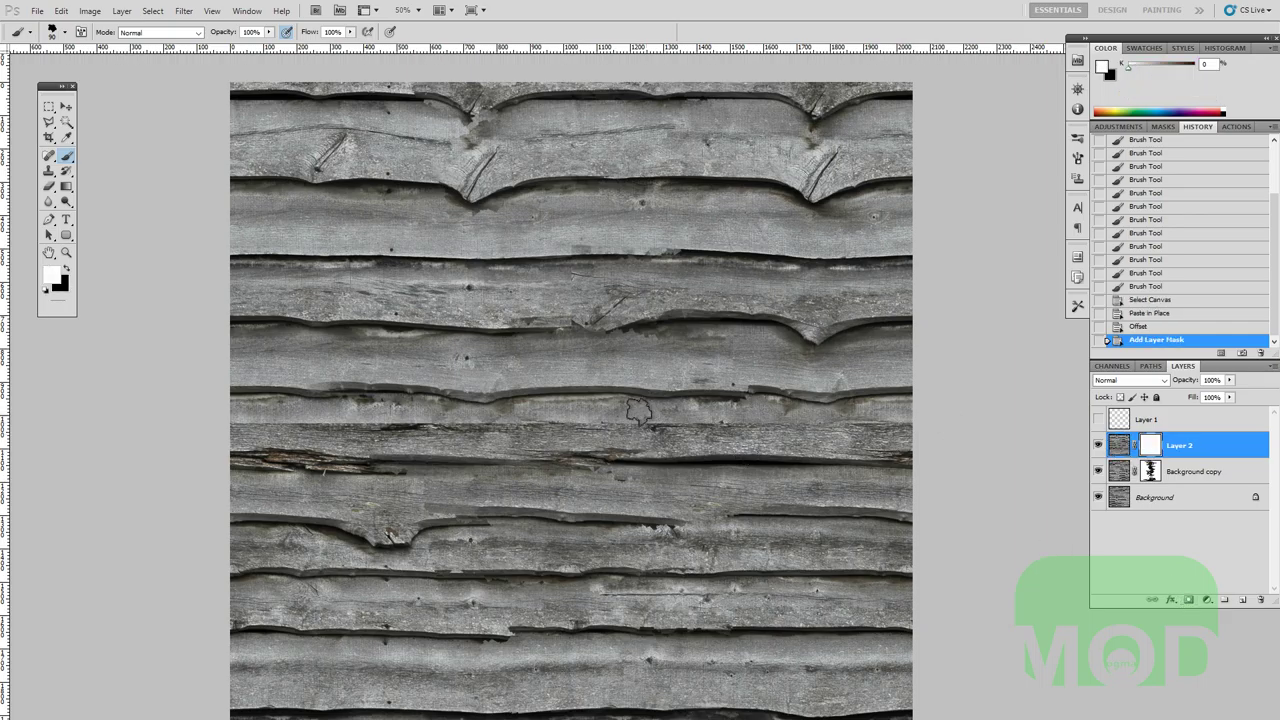
pyautogui.moveTo(641, 413)
pyautogui.mouseDown()
pyautogui.moveTo(613, 430)
pyautogui.moveTo(629, 436)
pyautogui.moveTo(554, 419)
pyautogui.moveTo(511, 436)
pyautogui.moveTo(585, 432)
pyautogui.moveTo(420, 432)
pyautogui.moveTo(623, 467)
pyautogui.moveTo(653, 460)
pyautogui.moveTo(598, 459)
pyautogui.moveTo(747, 455)
pyautogui.moveTo(565, 478)
pyautogui.moveTo(809, 460)
pyautogui.moveTo(784, 453)
pyautogui.moveTo(825, 444)
pyautogui.moveTo(716, 422)
pyautogui.moveTo(811, 440)
pyautogui.mouseUp()
pyautogui.press('x')
pyautogui.moveTo(663, 501); pyautogui.dragTo(649, 453)
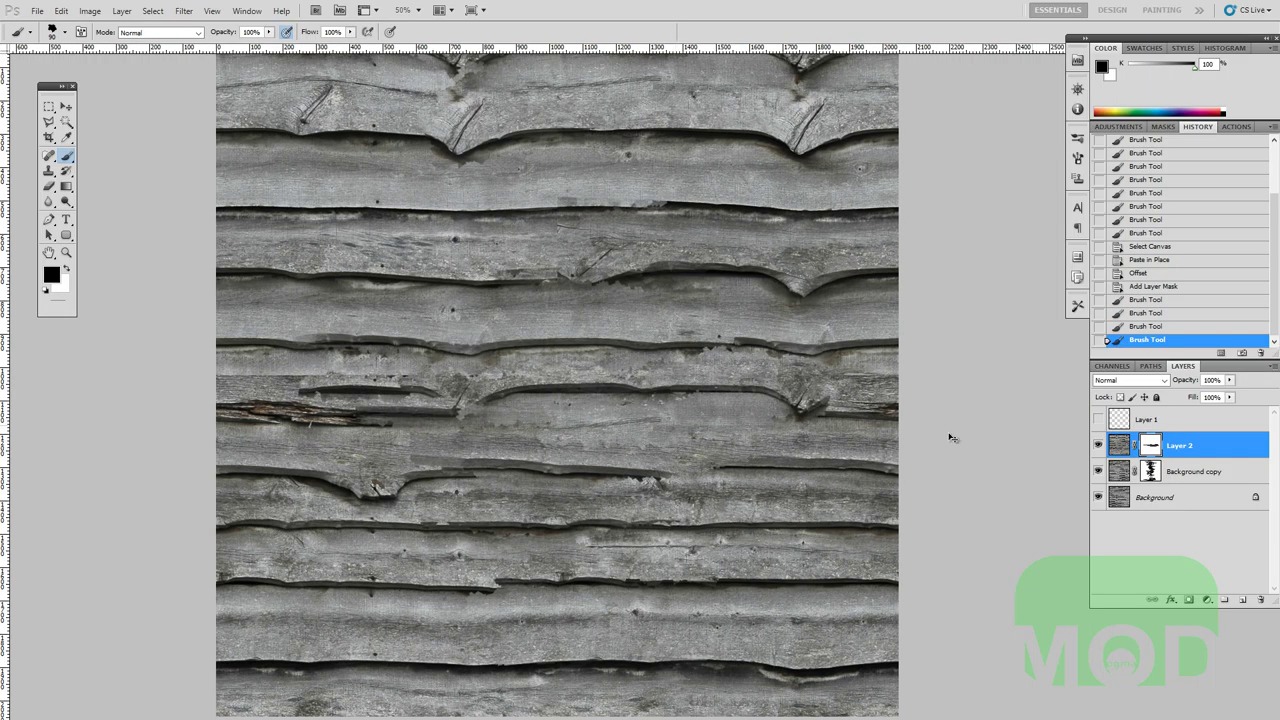
# Undo the last mask stroke and delete Layer 2's layer mask.
pyautogui.hotkey('ctrl', 'z')
pyautogui.rightClick(1151, 449)
pyautogui.click(1165, 466)
# Select a full-width strip of Layer 2 around the plank below the two V-shaped knots and copy it to a new layer.
pyautogui.press('v')
pyautogui.press('m')
pyautogui.moveTo(619, 422); pyautogui.dragTo(636, 507)
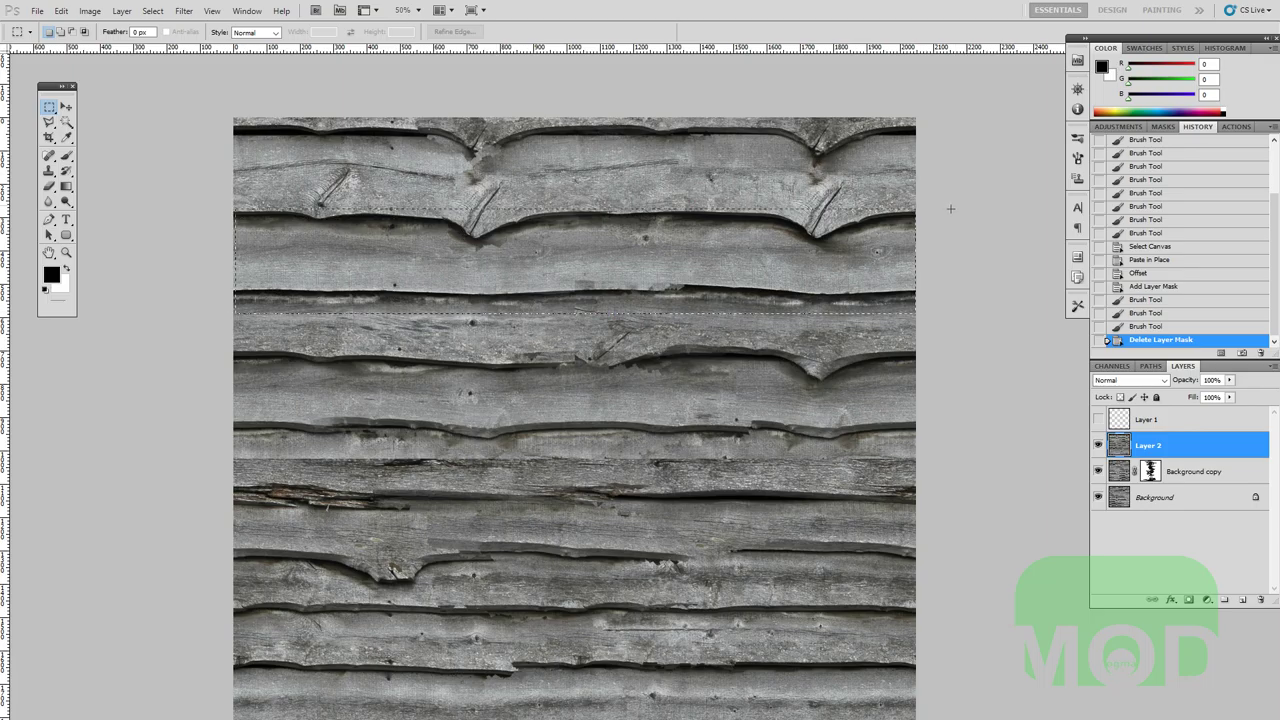
pyautogui.moveTo(951, 209); pyautogui.dragTo(950, 197)
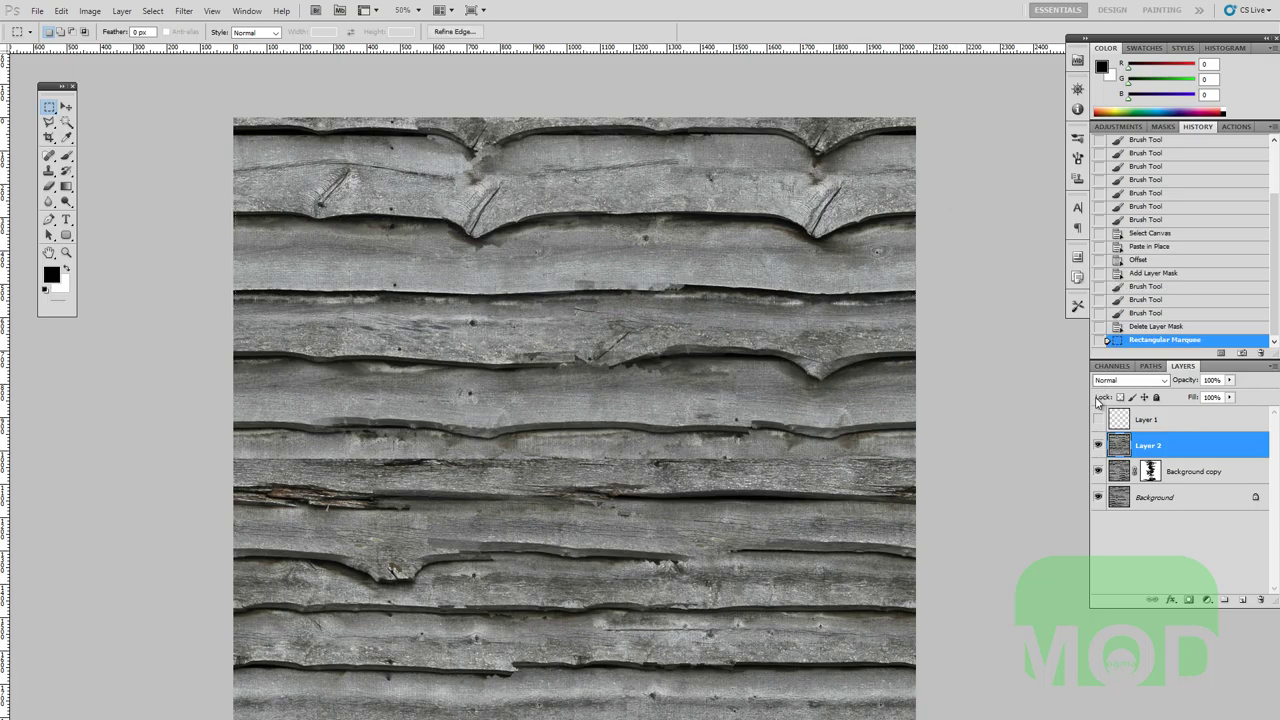
pyautogui.hotkey('ctrl', 'j')
# Move the copied plank strip straight down over the horizontal seam, aligning it at reduced opacity, and restore its opacity to 100%.
pyautogui.press('v')
pyautogui.moveTo(629, 286); pyautogui.dragTo(714, 380)
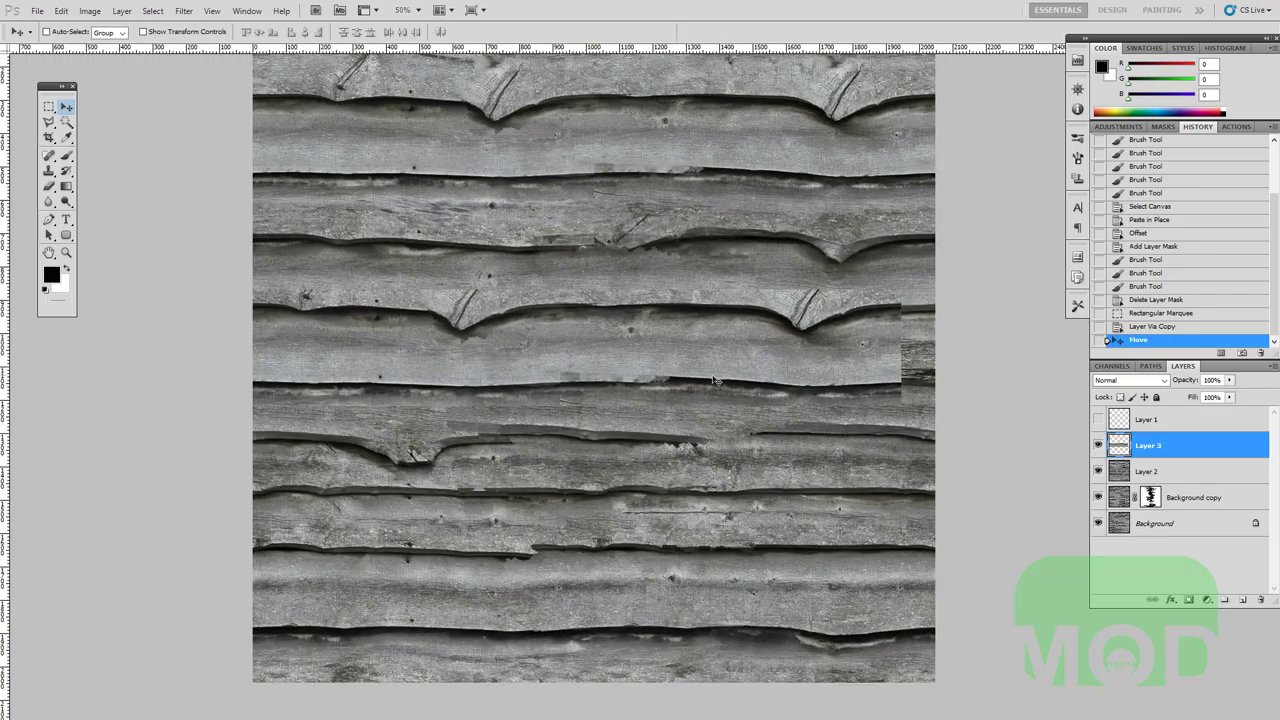
pyautogui.hotkey('ctrl', 'z')
pyautogui.moveTo(754, 260); pyautogui.dragTo(749, 568)
pyautogui.moveTo(1166, 383); pyautogui.dragTo(1141, 383)
pyautogui.scroll(1, 815, 447)
pyautogui.moveTo(697, 424); pyautogui.dragTo(729, 424)
pyautogui.moveTo(1190, 386); pyautogui.dragTo(1229, 386)
# Add a layer mask to Layer 3 and dab black just above the copied plank's upper edge.
pyautogui.press('b')
pyautogui.moveTo(661, 329)
pyautogui.mouseDown()
pyautogui.moveTo(656, 361)
pyautogui.moveTo(752, 350)
pyautogui.mouseUp()
pyautogui.hotkey('ctrl', 'z')
pyautogui.click(1189, 599)
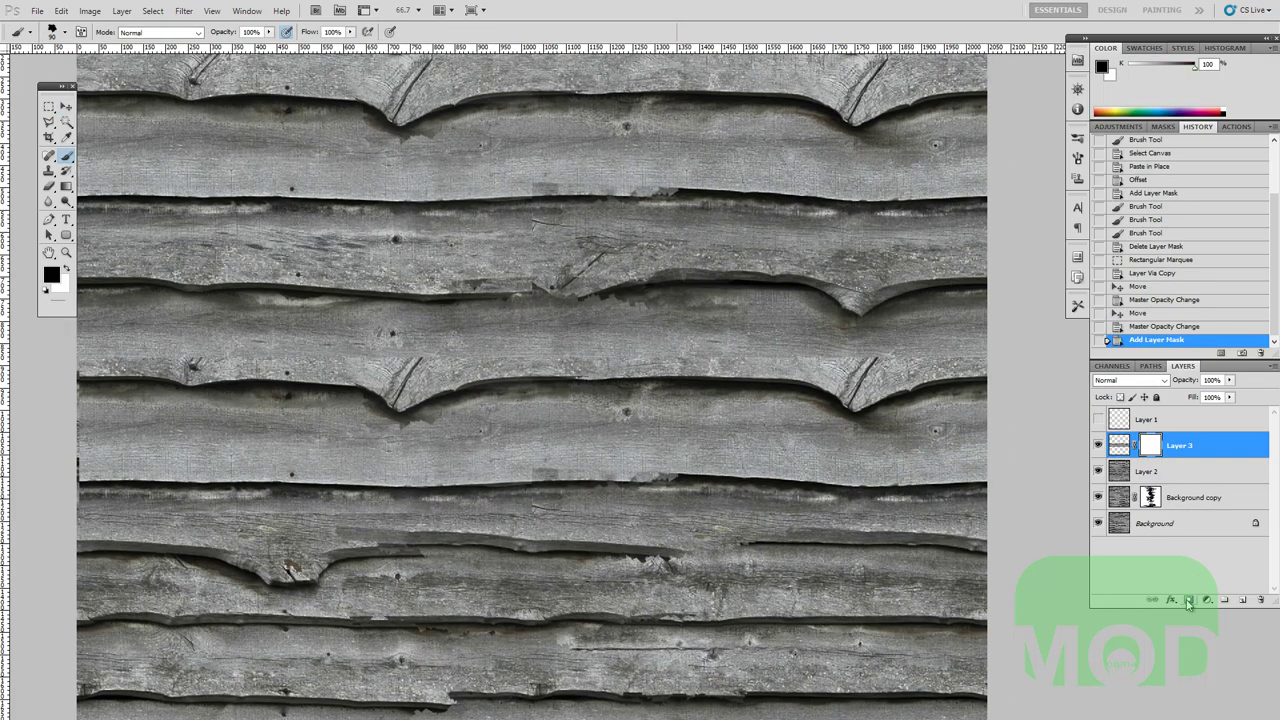
pyautogui.press('x')
pyautogui.press('x')
pyautogui.click(737, 358)
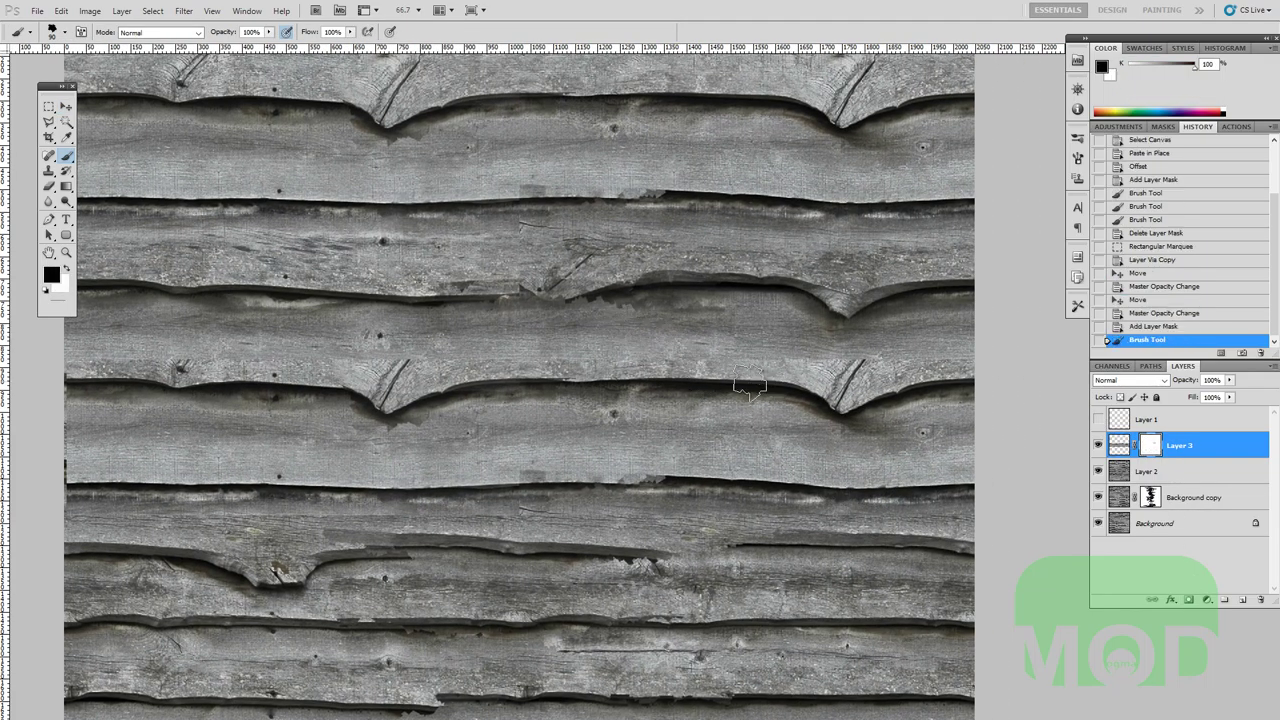
# Shrink the brush and refine Layer 3's mask along the copied plank's upper edge with black and white strokes.
pyautogui.press('[')
pyautogui.press('[')
pyautogui.press('[')
pyautogui.press('[')
pyautogui.press('[')
pyautogui.moveTo(803, 362)
pyautogui.mouseDown()
pyautogui.moveTo(838, 362)
pyautogui.moveTo(848, 384)
pyautogui.moveTo(903, 357)
pyautogui.moveTo(1043, 368)
pyautogui.mouseUp()
pyautogui.press('x')
pyautogui.press('x')
pyautogui.press('x')
pyautogui.moveTo(560, 396); pyautogui.dragTo(577, 434)
pyautogui.moveTo(654, 374); pyautogui.dragTo(497, 475)
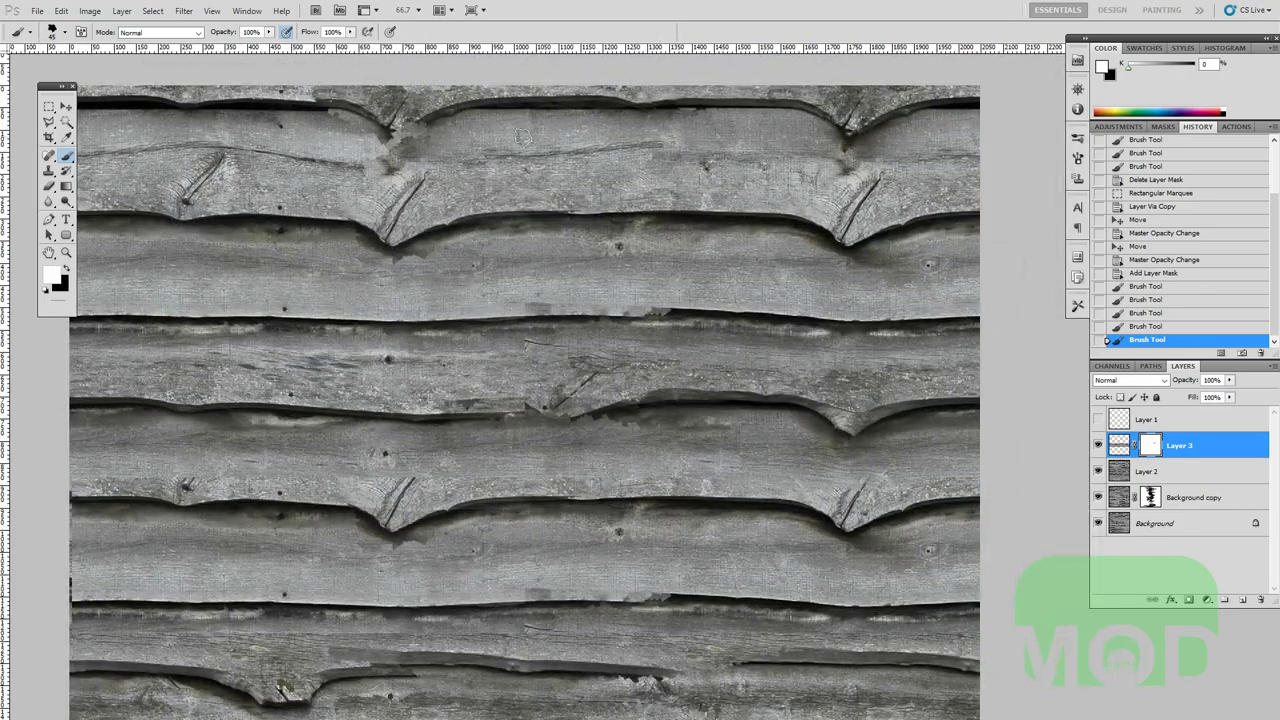
pyautogui.moveTo(404, 445); pyautogui.dragTo(545, 362)
# Paint black on Layer 3's mask over the left V-shaped knot of the copied strip to hide the repeat.
pyautogui.press('x')
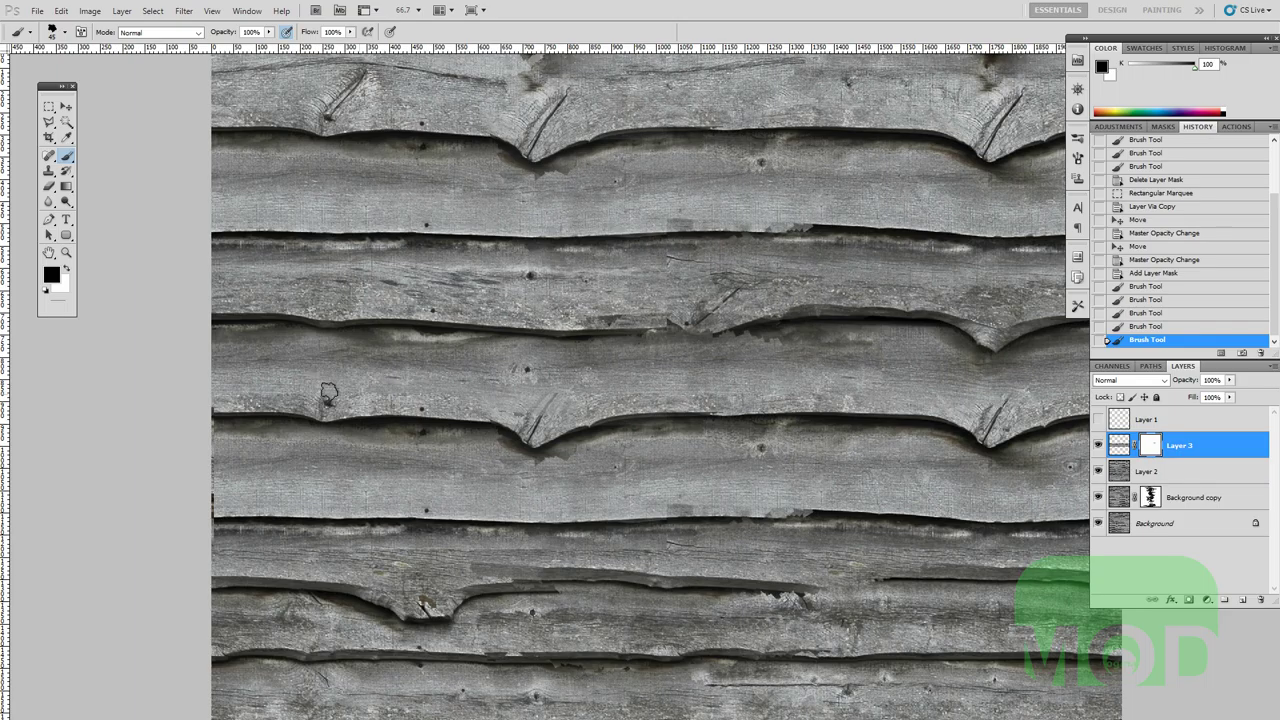
pyautogui.moveTo(332, 394)
pyautogui.mouseDown()
pyautogui.moveTo(540, 394)
pyautogui.moveTo(539, 432)
pyautogui.moveTo(566, 424)
pyautogui.moveTo(524, 411)
pyautogui.moveTo(575, 405)
pyautogui.moveTo(610, 425)
pyautogui.moveTo(630, 410)
pyautogui.mouseUp()
pyautogui.press('x')
pyautogui.press('x')
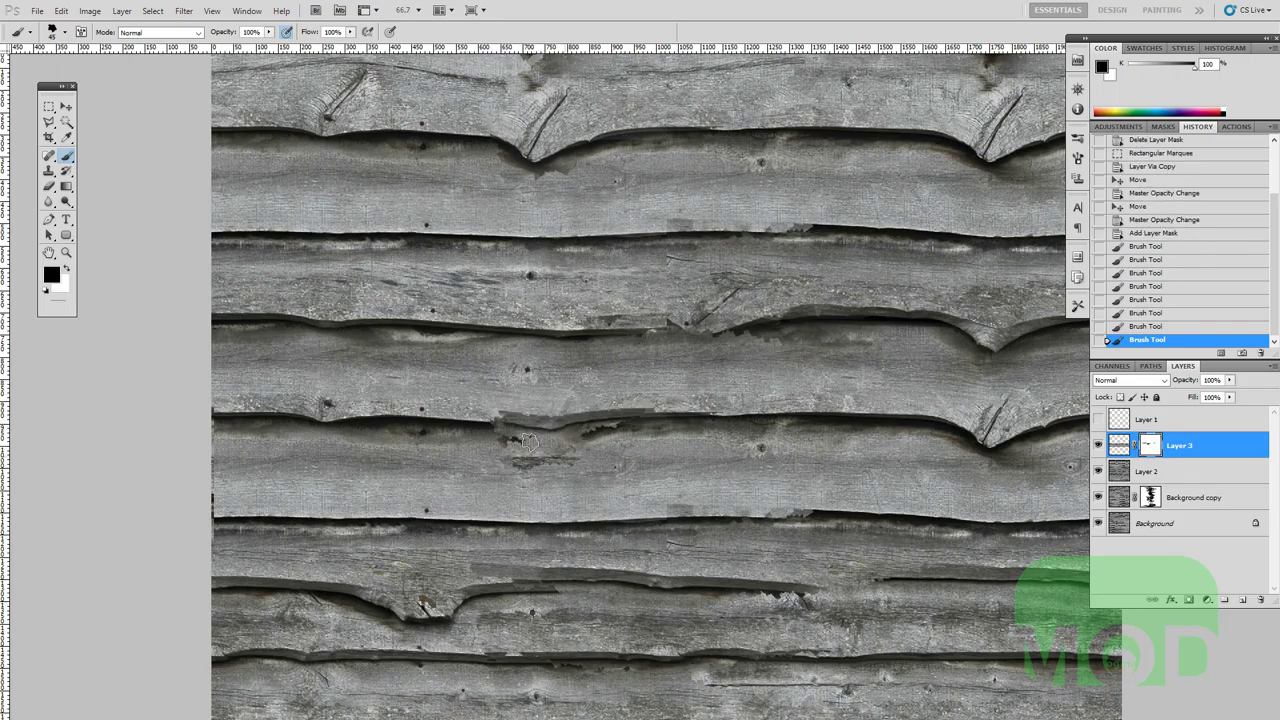
pyautogui.moveTo(530, 442); pyautogui.dragTo(712, 423)
# Mask out the right V-shaped knot of the copied strip and touch up the board edge beside it.
pyautogui.moveTo(824, 408); pyautogui.dragTo(617, 427)
pyautogui.moveTo(754, 457)
pyautogui.mouseDown()
pyautogui.moveTo(815, 432)
pyautogui.moveTo(774, 460)
pyautogui.moveTo(662, 432)
pyautogui.moveTo(780, 425)
pyautogui.moveTo(728, 439)
pyautogui.mouseUp()
pyautogui.press('x')
pyautogui.moveTo(772, 444); pyautogui.dragTo(779, 457)
pyautogui.press('x')
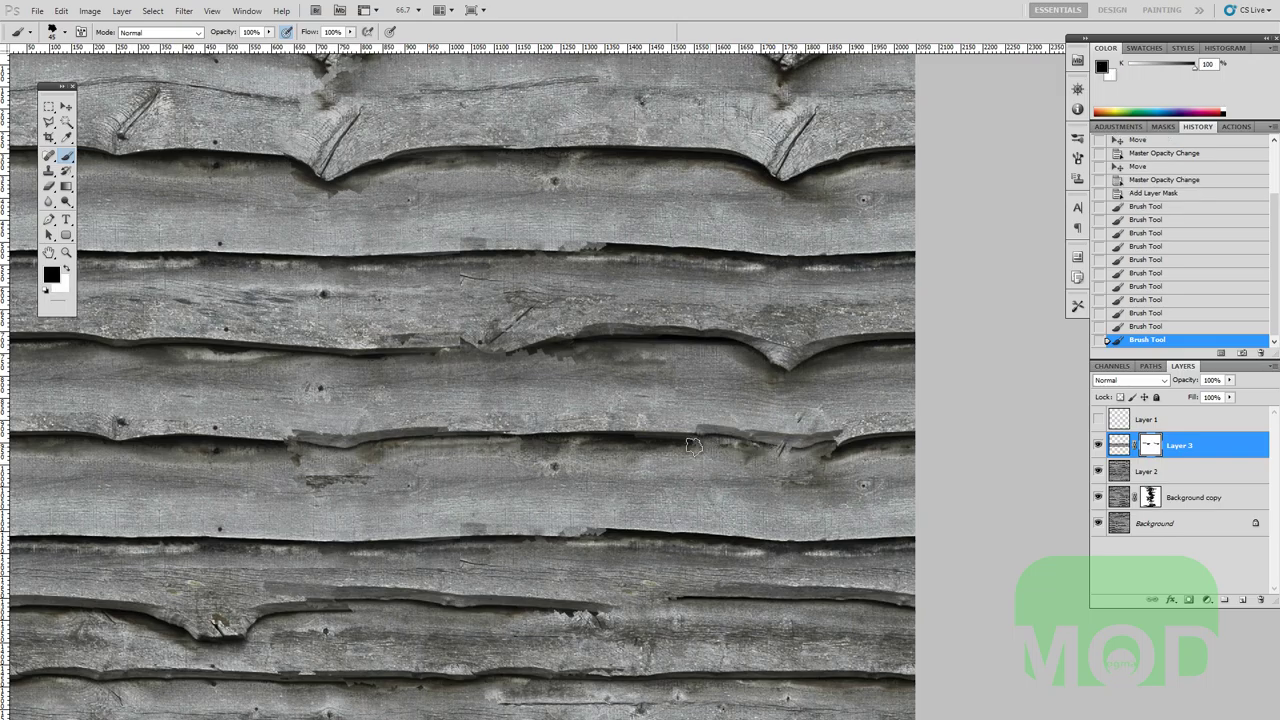
pyautogui.moveTo(710, 437)
pyautogui.mouseDown()
pyautogui.moveTo(686, 434)
pyautogui.moveTo(852, 440)
pyautogui.moveTo(685, 430)
pyautogui.moveTo(604, 445)
pyautogui.mouseUp()
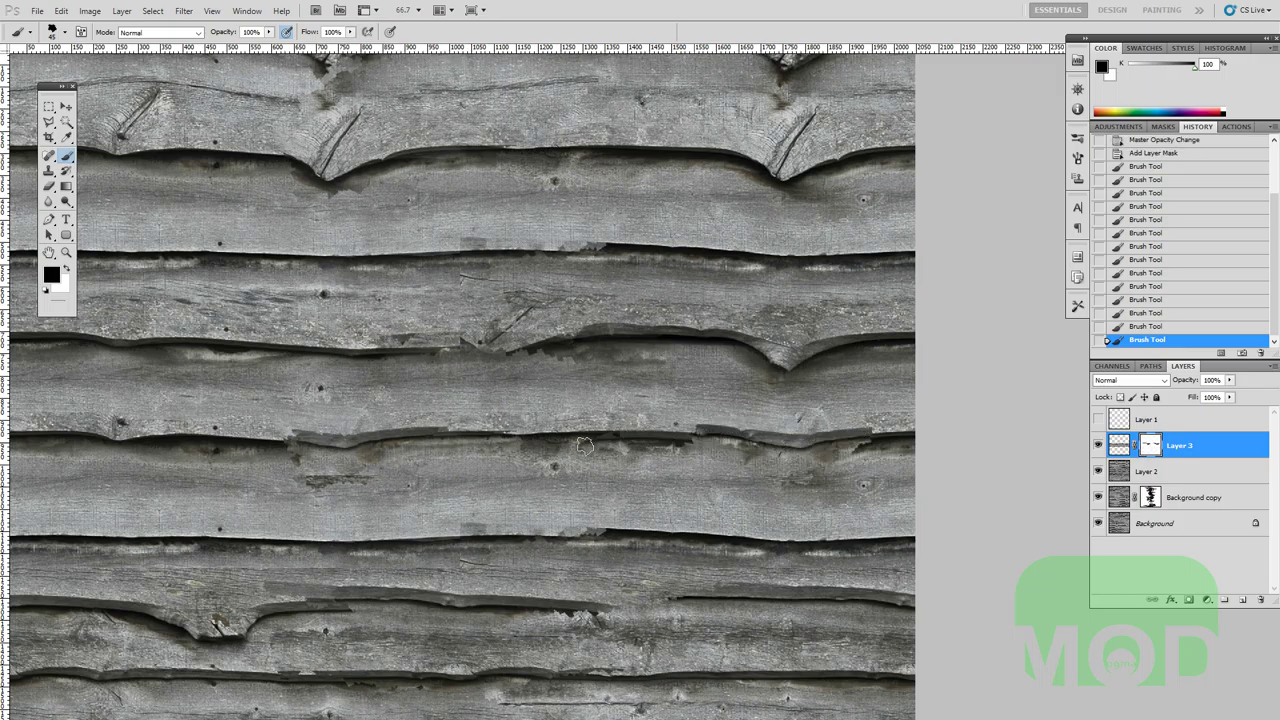
# Toggle Layer 3's visibility to compare the horizontal seam with and without the masked plank strip.
pyautogui.click(1099, 447)
pyautogui.click(1099, 446)
pyautogui.click(1099, 446)
pyautogui.click(1099, 446)
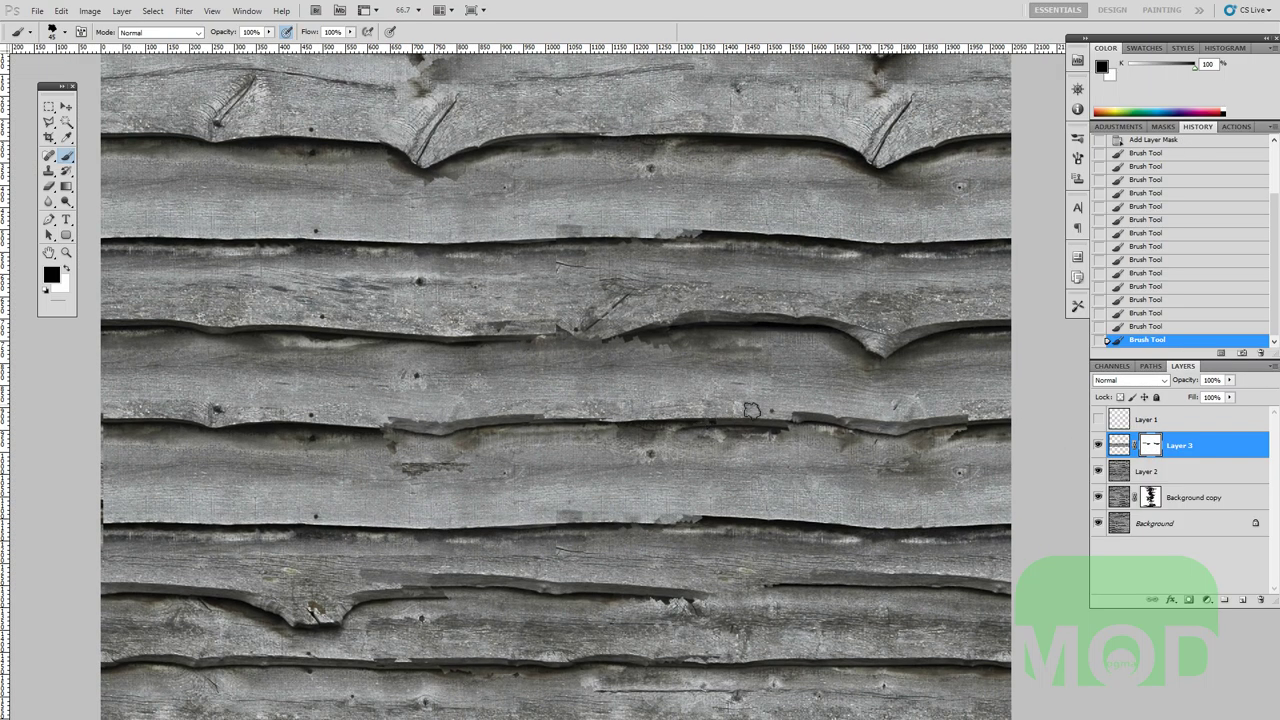
# Paint black on Layer 3's mask along the copied strip's board edge, right of centre and out to its left end.
pyautogui.moveTo(714, 412)
pyautogui.mouseDown()
pyautogui.moveTo(546, 411)
pyautogui.moveTo(724, 394)
pyautogui.moveTo(785, 416)
pyautogui.mouseUp()
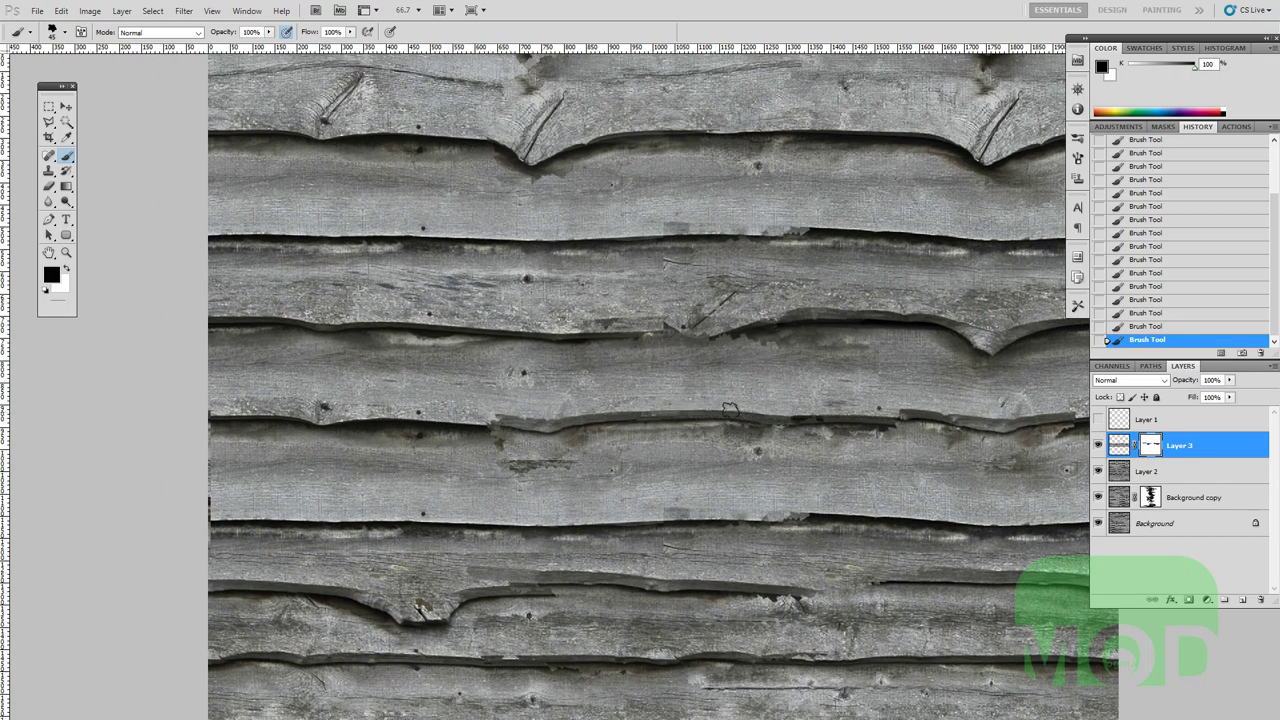
pyautogui.press('x')
pyautogui.hscroll(-3, 650, 420)
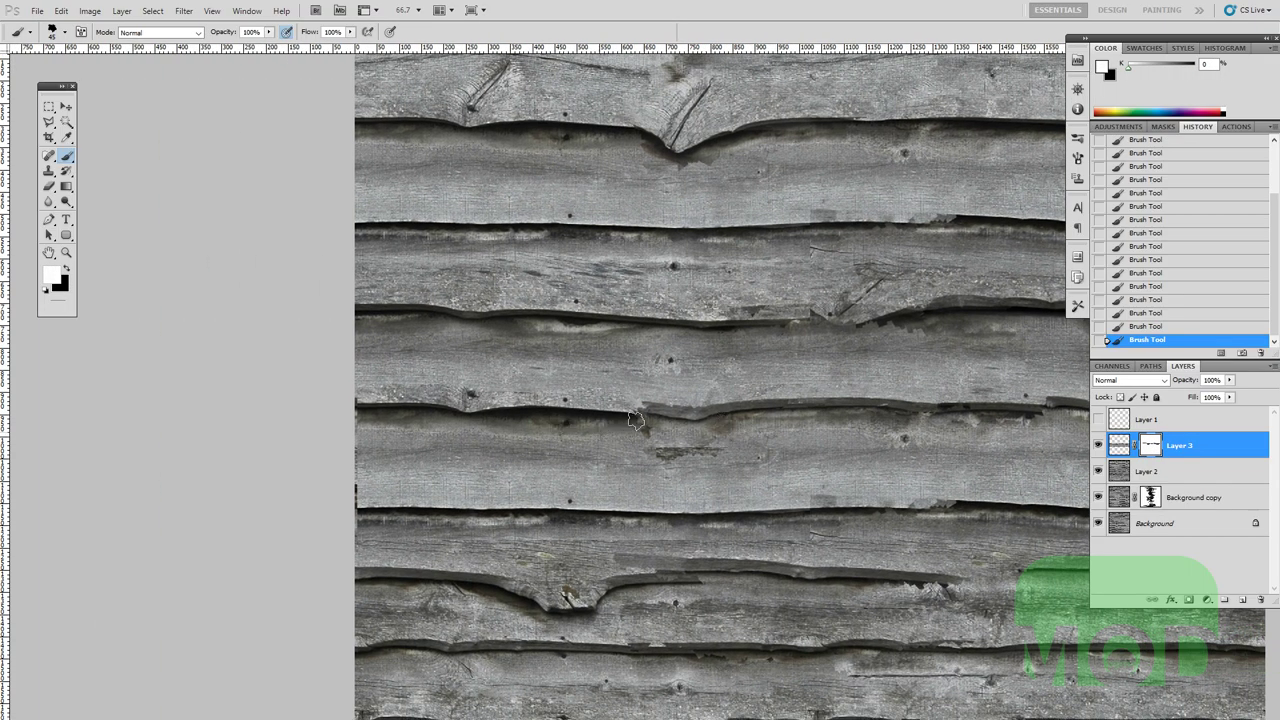
pyautogui.press('x')
pyautogui.moveTo(636, 420); pyautogui.dragTo(417, 402)
pyautogui.press('x')
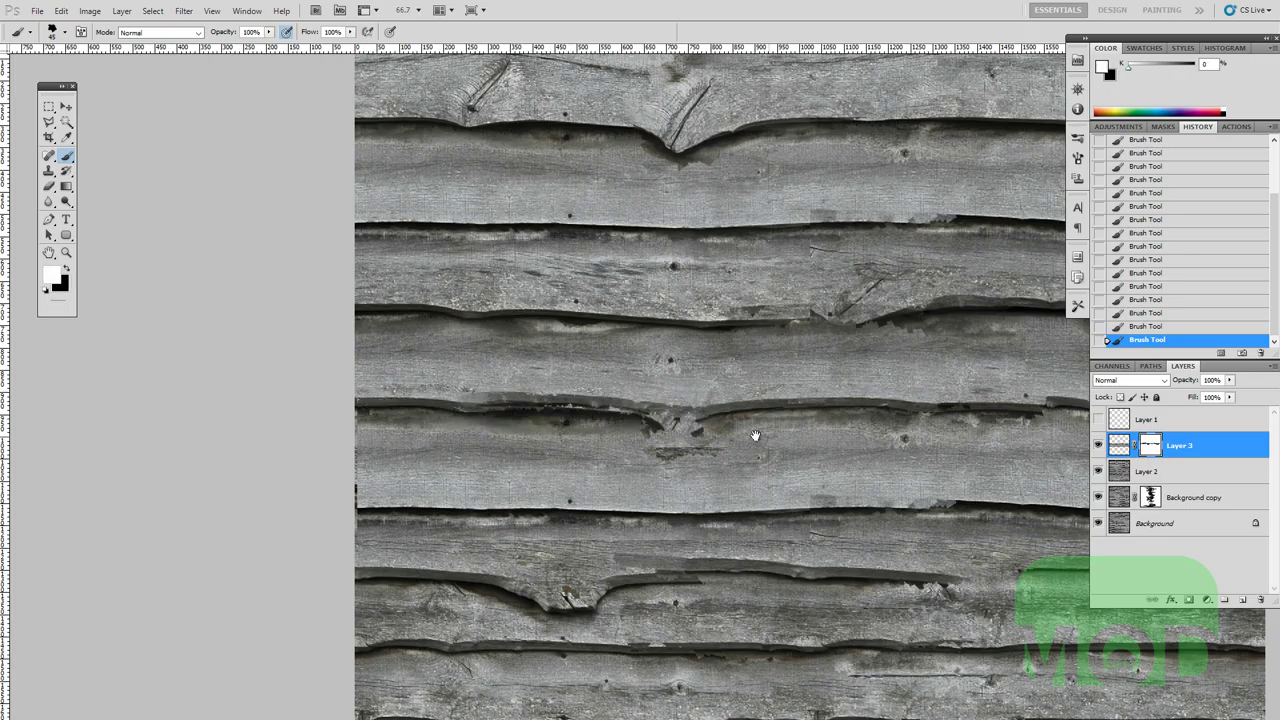
# Refine Layer 3's mask around the left V-shaped knot with black and white strokes, and soften the dark streak below at 50% brush opacity.
pyautogui.hscroll(1, 892, 472)
pyautogui.press('x')
pyautogui.moveTo(562, 407)
pyautogui.mouseDown()
pyautogui.moveTo(526, 419)
pyautogui.moveTo(599, 421)
pyautogui.moveTo(538, 412)
pyautogui.moveTo(572, 416)
pyautogui.mouseUp()
pyautogui.press('x')
pyautogui.moveTo(612, 420)
pyautogui.mouseDown()
pyautogui.moveTo(694, 435)
pyautogui.moveTo(582, 445)
pyautogui.mouseUp()
pyautogui.press('x')
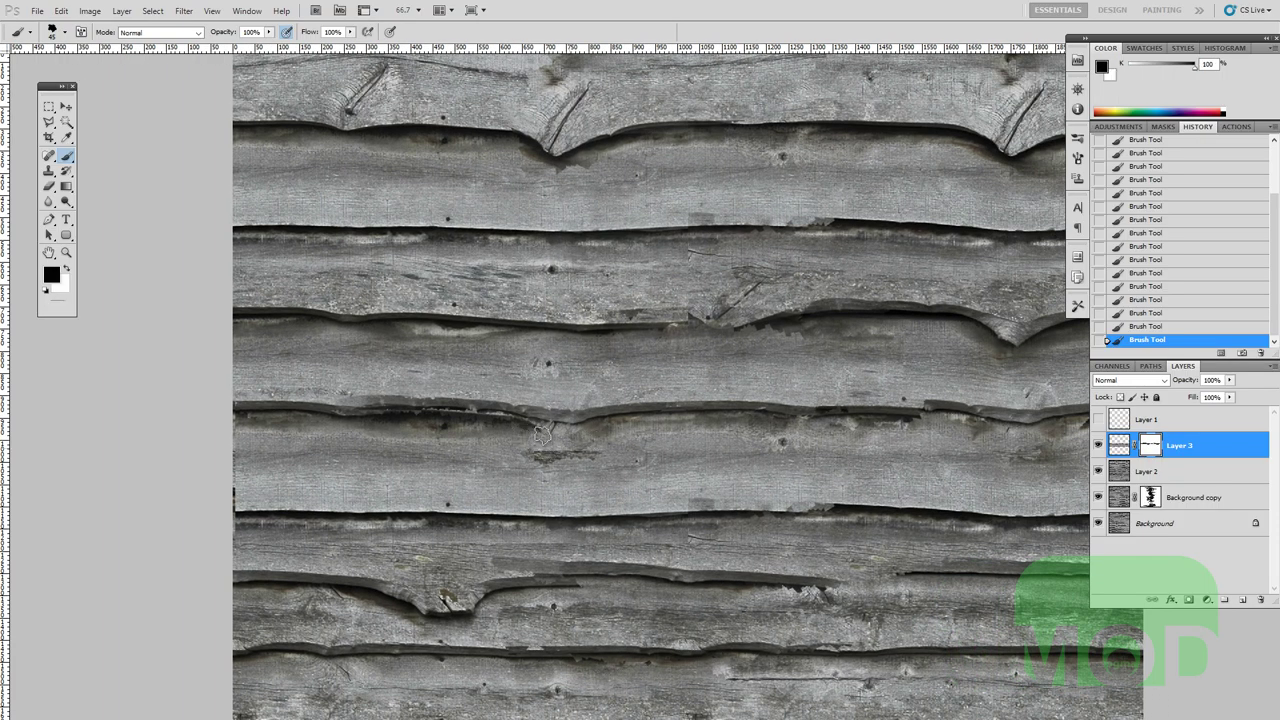
pyautogui.press('x')
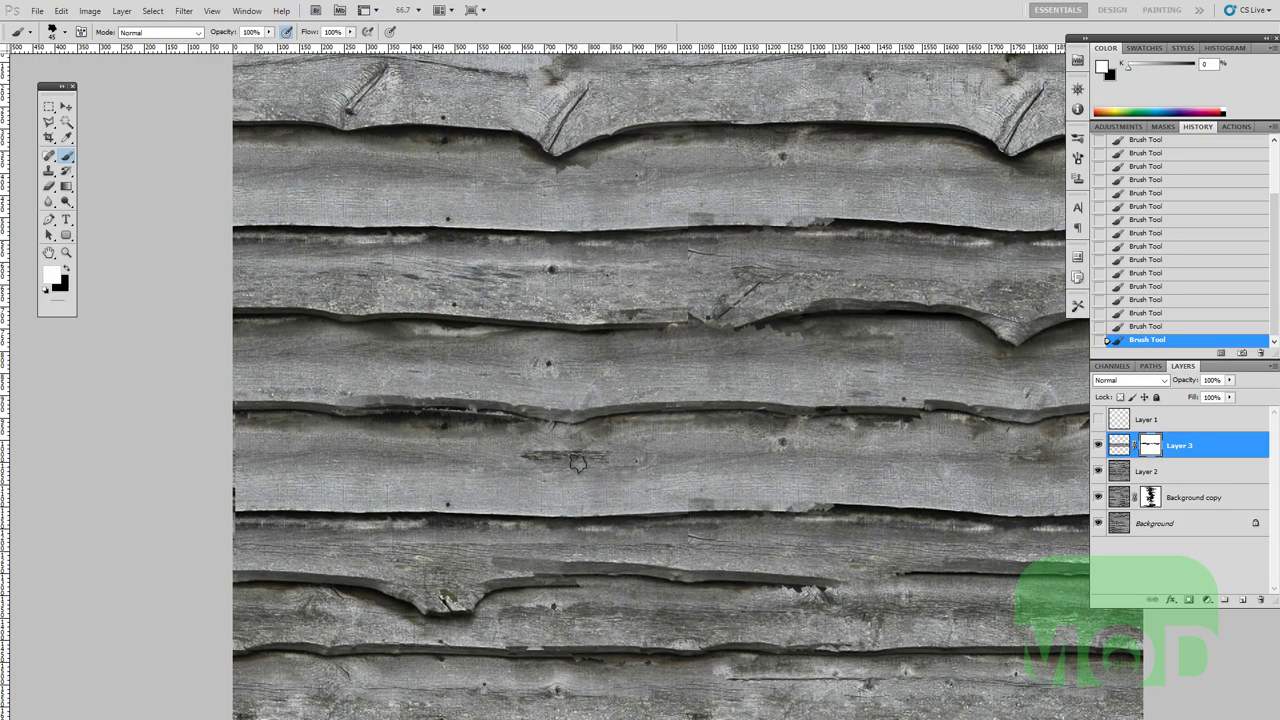
pyautogui.press('x')
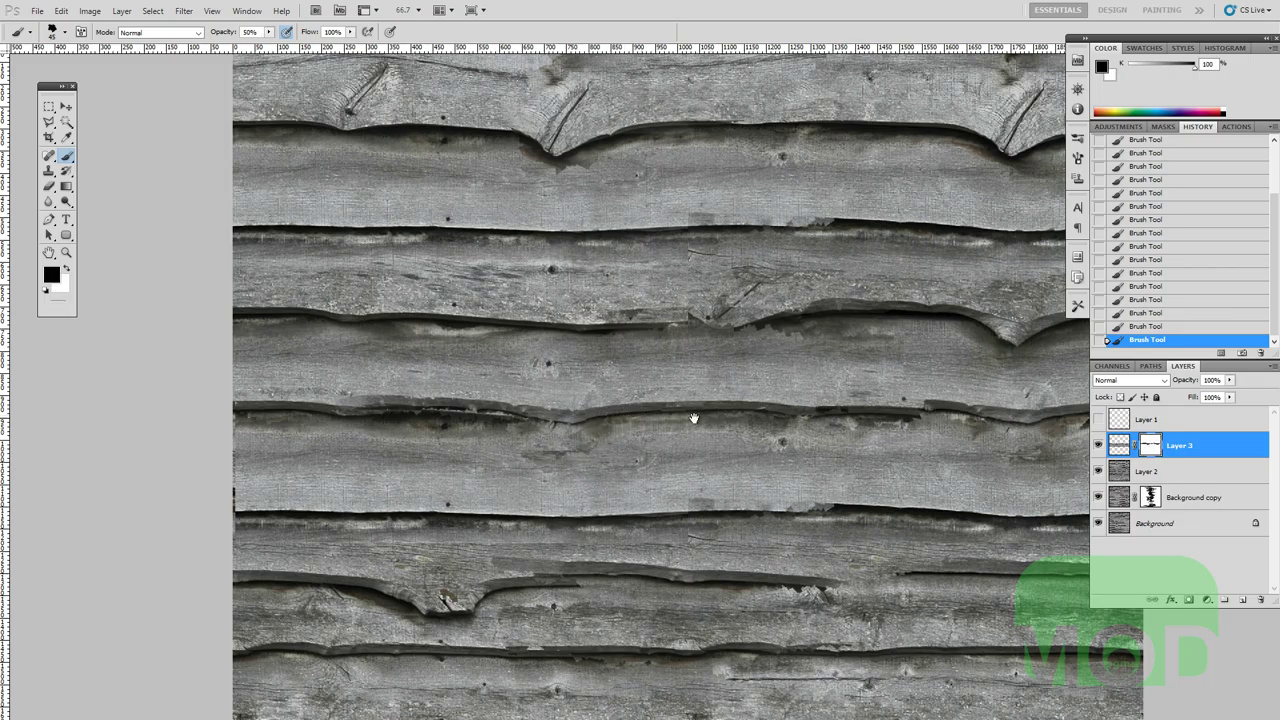
# Blend the right half of the copied strip's board edge with black strokes at 50% opacity on Layer 3's mask.
pyautogui.moveTo(694, 418); pyautogui.dragTo(581, 432)
pyautogui.moveTo(757, 431); pyautogui.dragTo(707, 437)
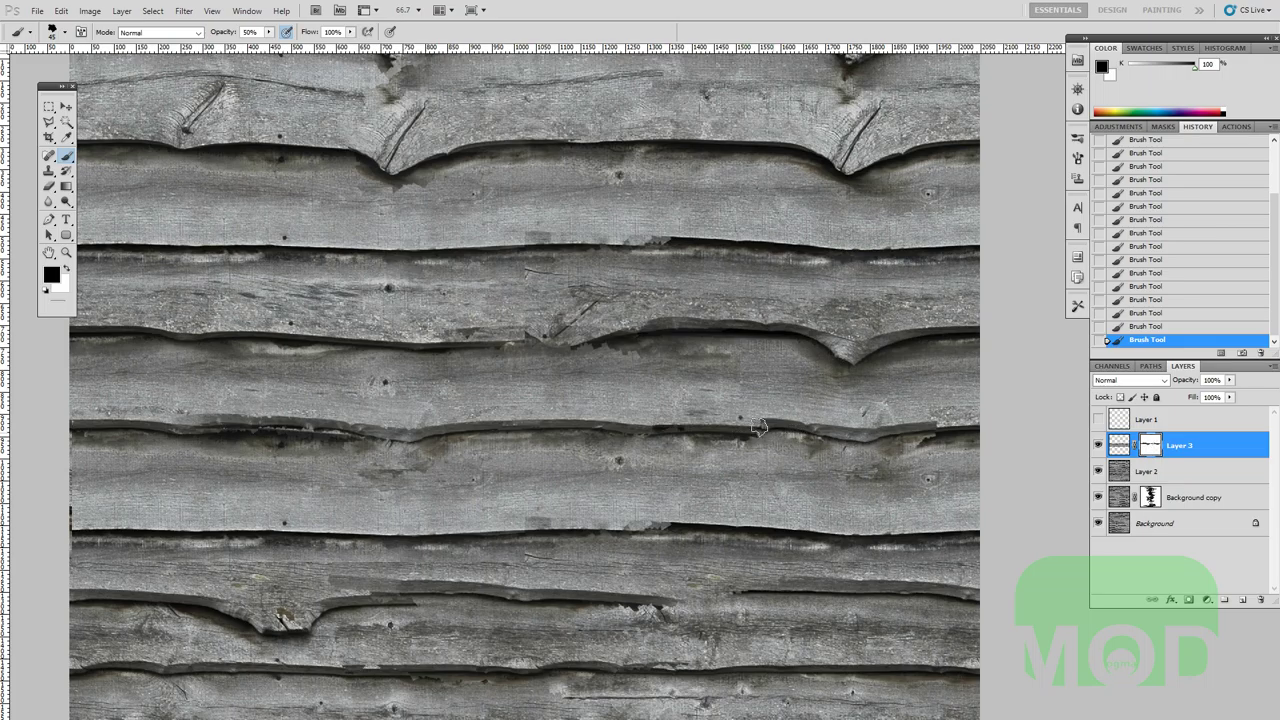
pyautogui.hscroll(2, 720, 447)
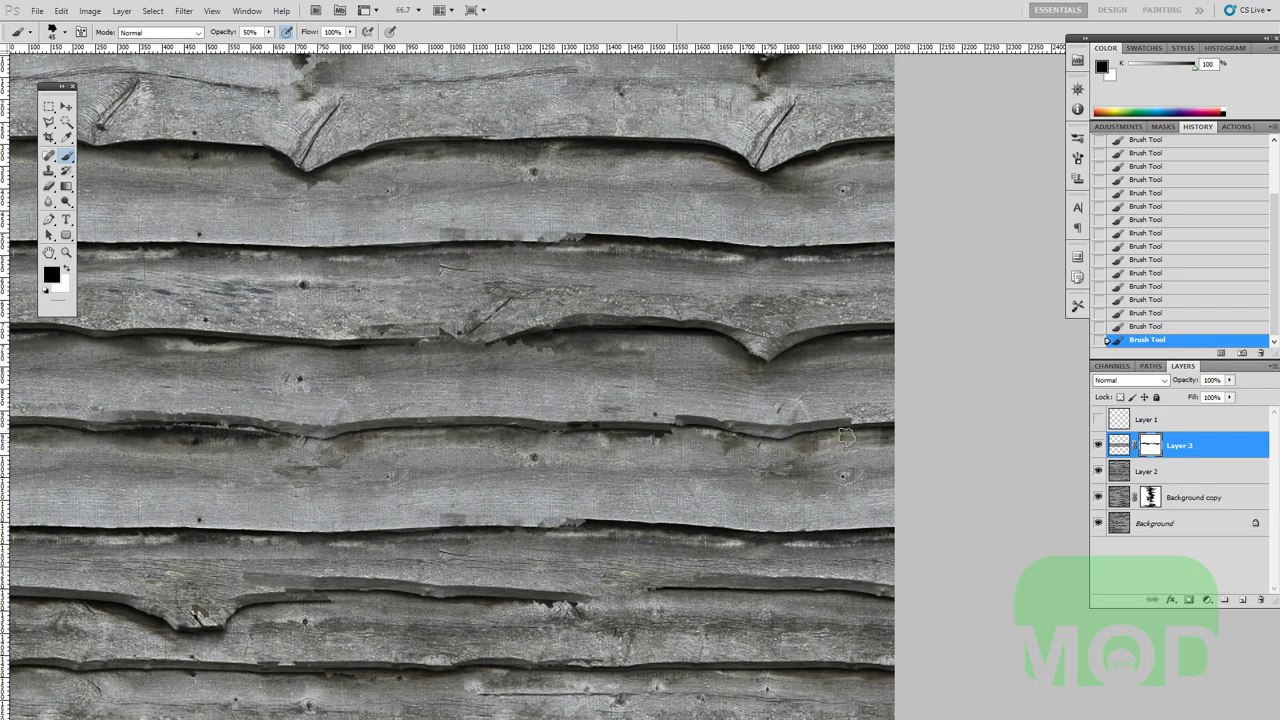
pyautogui.moveTo(876, 429); pyautogui.dragTo(848, 434)
pyautogui.hscroll(-3, 760, 465)
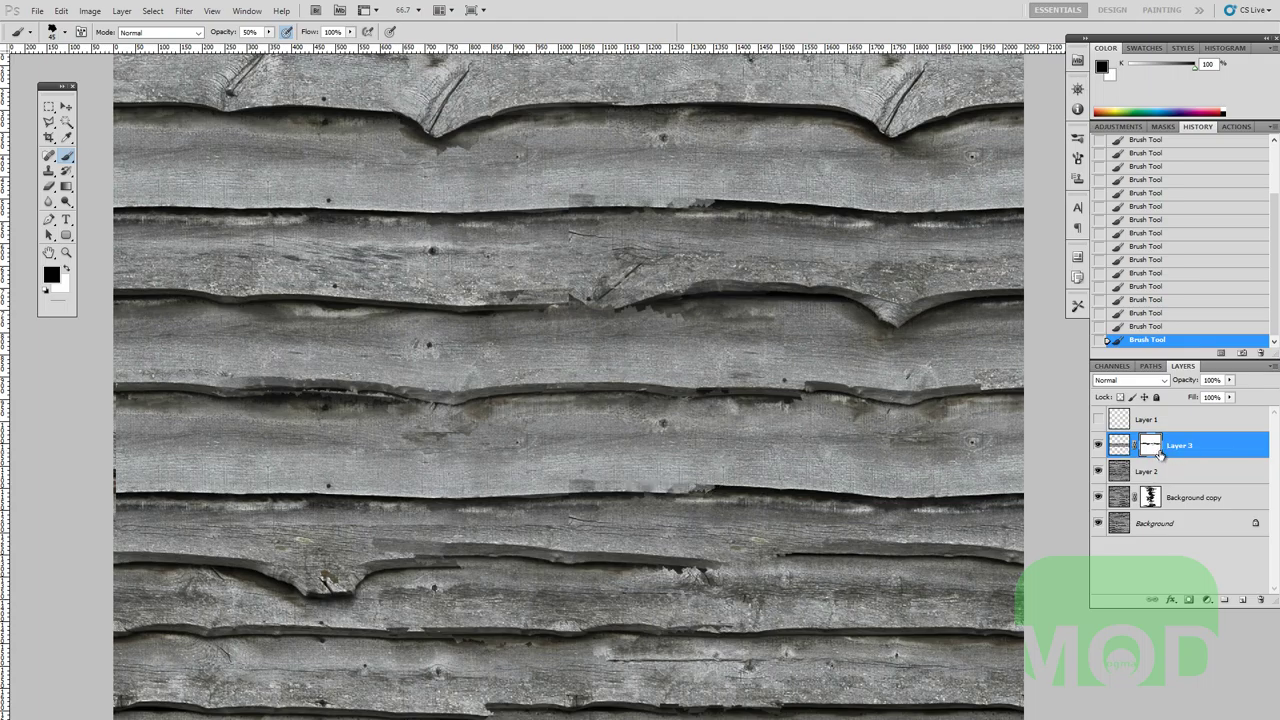
pyautogui.moveTo(1087, 461); pyautogui.dragTo(1059, 463)
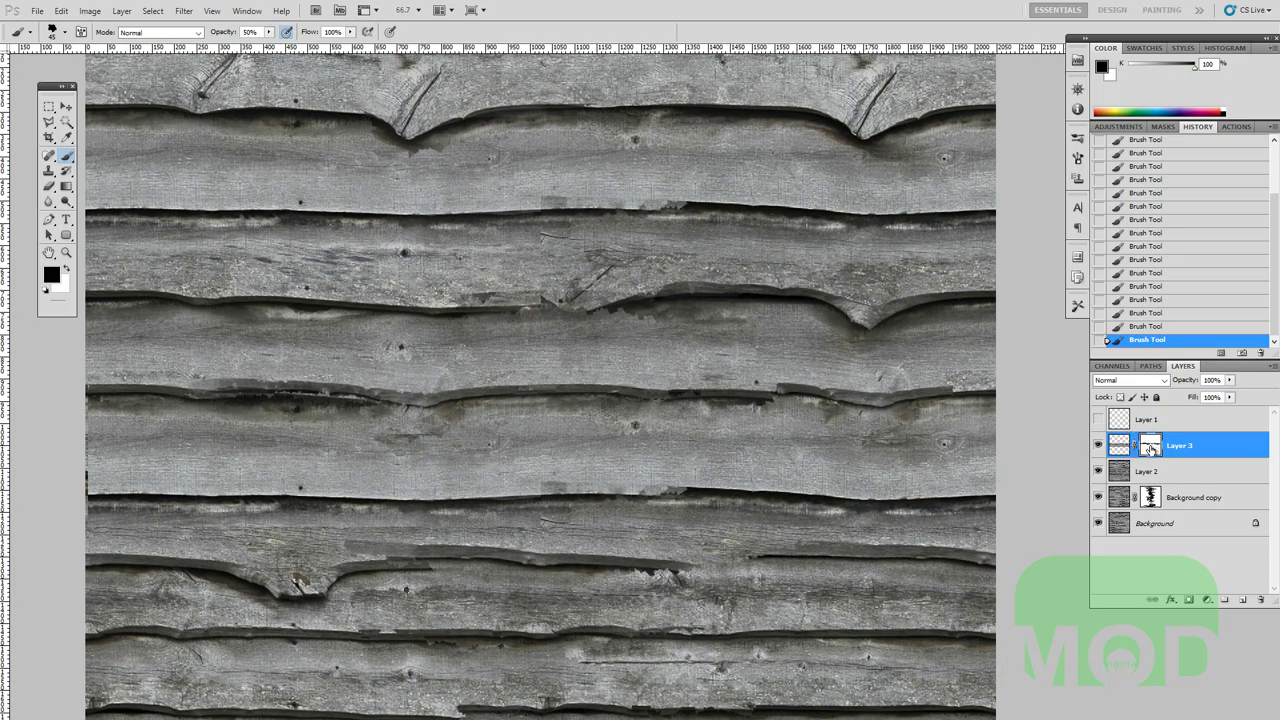
# Toggle Layer 3's mask and visibility to compare the plank strip with and without the masking.
pyautogui.keyDown('shift'); pyautogui.click(1150, 448); pyautogui.keyUp('shift')
pyautogui.keyDown('shift'); pyautogui.click(1152, 448); pyautogui.keyUp('shift')
pyautogui.keyDown('shift'); pyautogui.click(1154, 449); pyautogui.keyUp('shift')
pyautogui.keyDown('shift'); pyautogui.click(1156, 450); pyautogui.keyUp('shift')
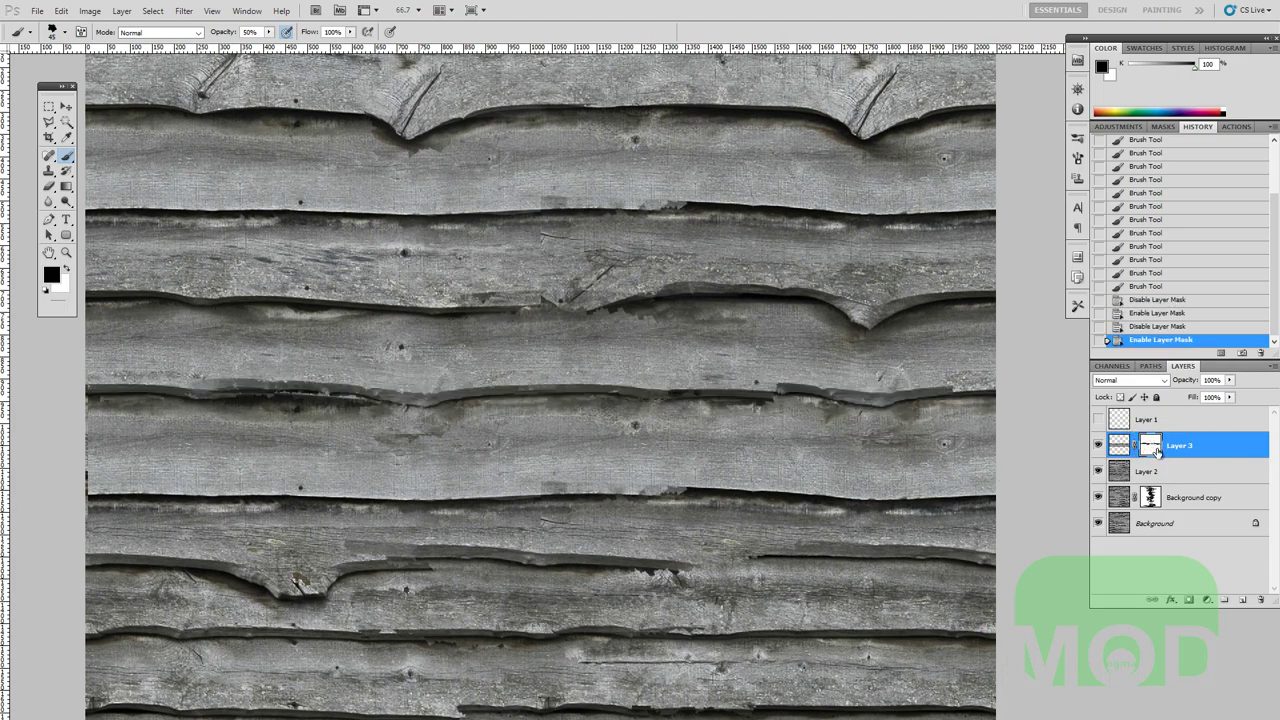
pyautogui.keyDown('shift'); pyautogui.click(1158, 450); pyautogui.keyUp('shift')
pyautogui.keyDown('shift'); pyautogui.click(1160, 451); pyautogui.keyUp('shift')
pyautogui.keyDown('shift'); pyautogui.click(1162, 451); pyautogui.keyUp('shift')
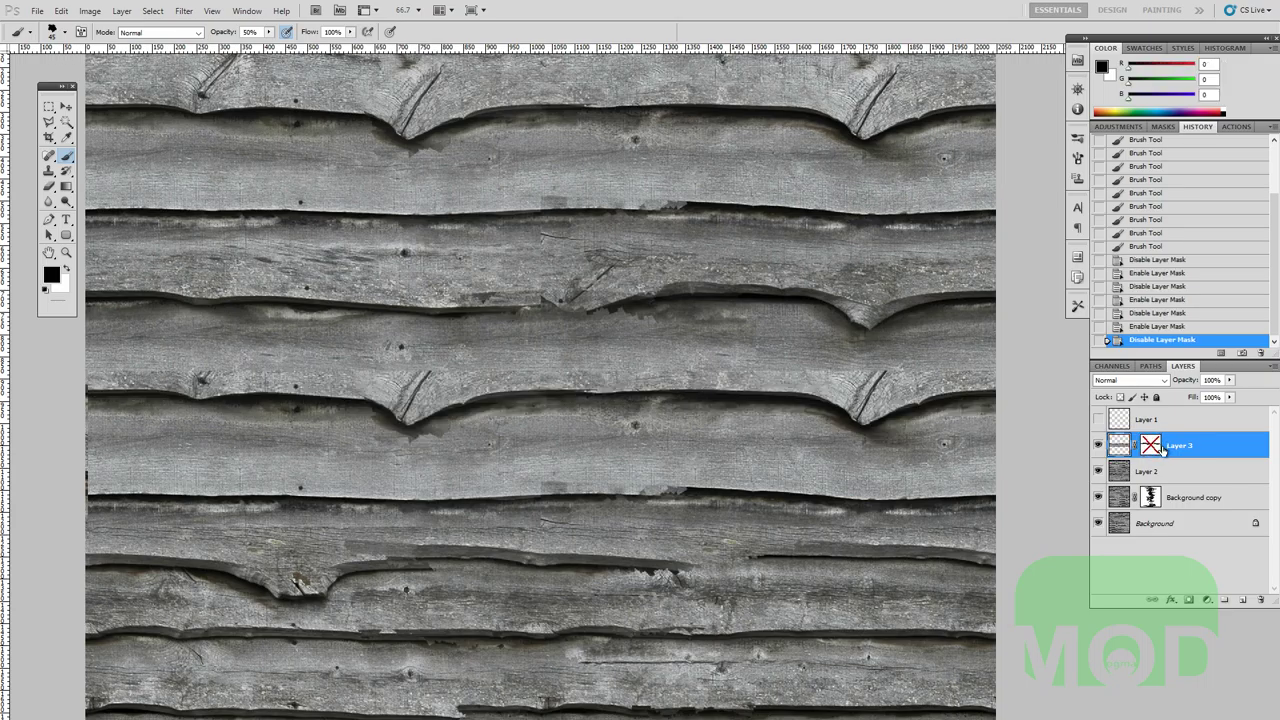
pyautogui.keyDown('shift'); pyautogui.click(1162, 451); pyautogui.keyUp('shift')
pyautogui.keyDown('shift'); pyautogui.click(1160, 450); pyautogui.keyUp('shift')
pyautogui.keyDown('shift'); pyautogui.click(1158, 451); pyautogui.keyUp('shift')
pyautogui.keyDown('shift'); pyautogui.click(1157, 450); pyautogui.keyUp('shift')
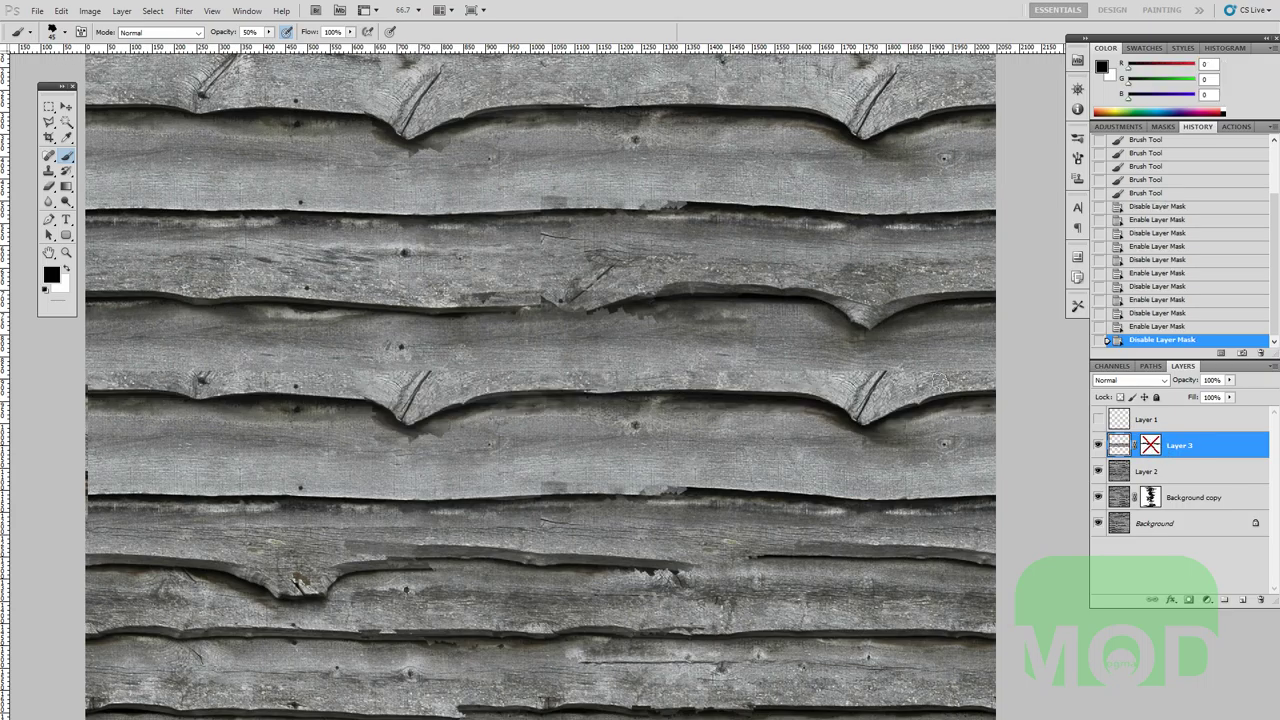
pyautogui.click(1097, 446)
pyautogui.click(1097, 446)
pyautogui.keyDown('shift'); pyautogui.click(1150, 443); pyautogui.keyUp('shift')
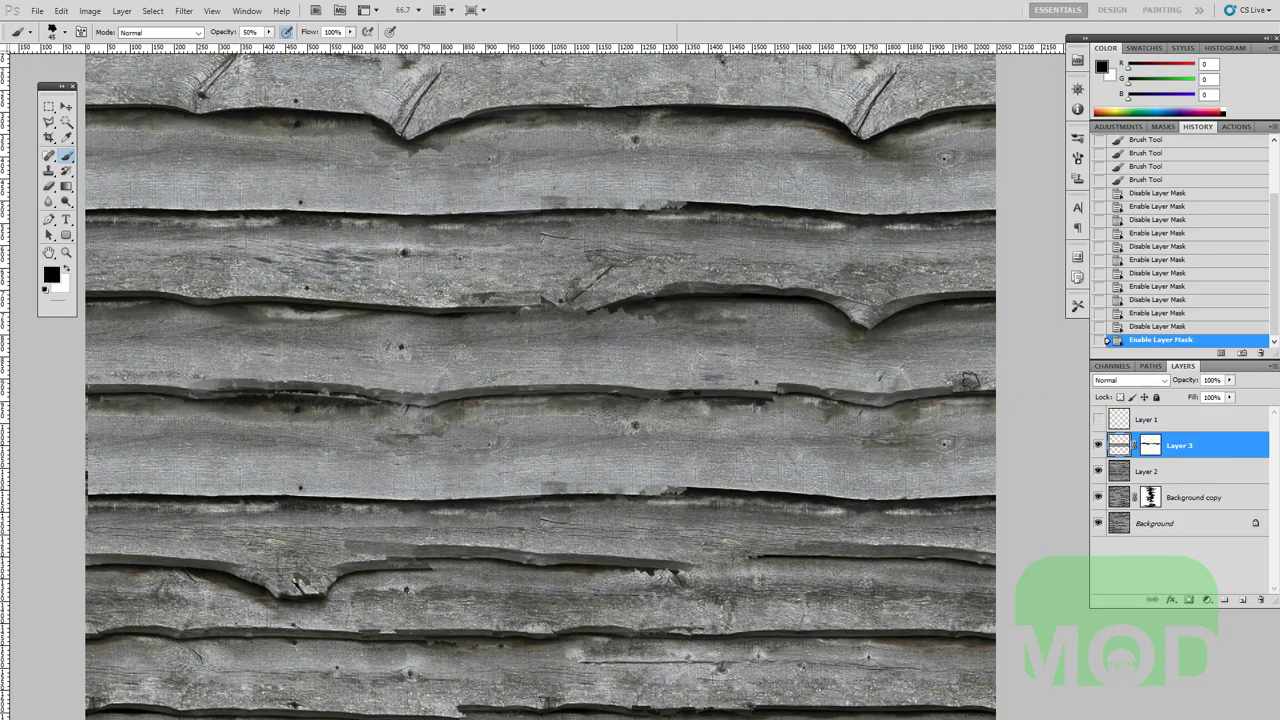
# Undo the long stroke at the strip's right end and fade that area with short 50% opacity dabs on Layer 3's mask.
pyautogui.moveTo(943, 380); pyautogui.dragTo(1000, 384)
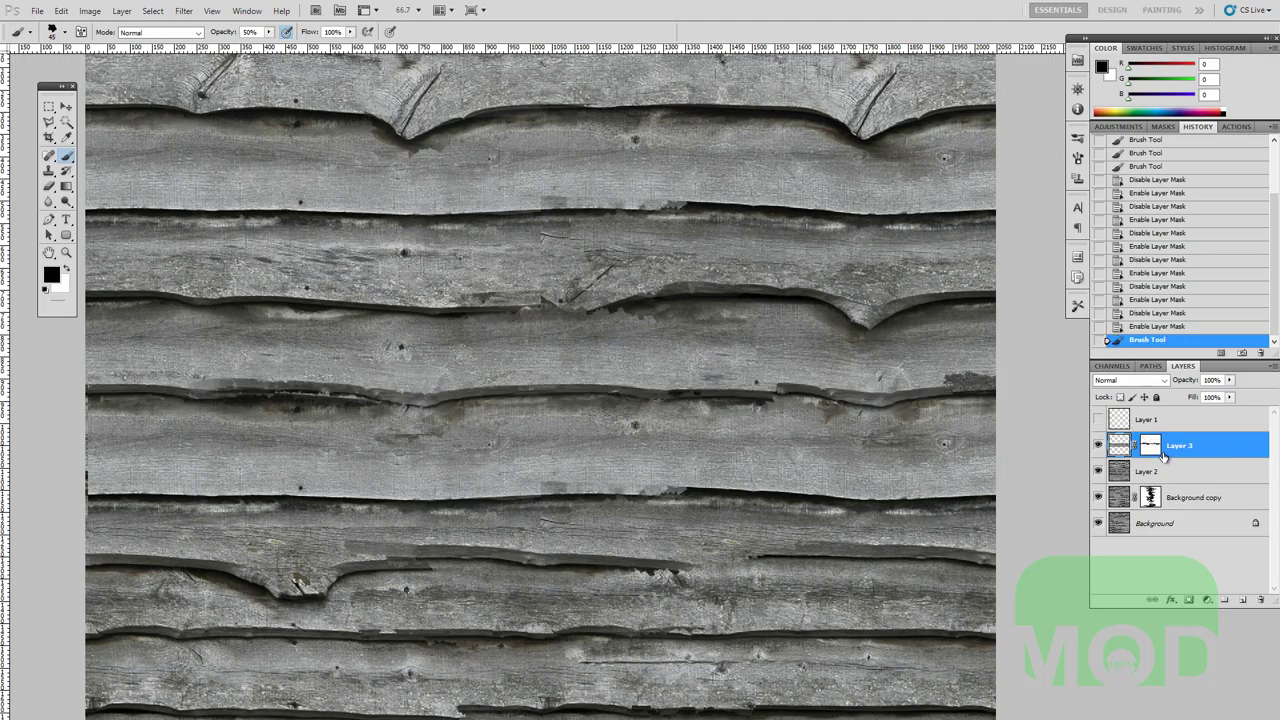
pyautogui.hotkey('ctrl', 'z')
pyautogui.click(984, 383)
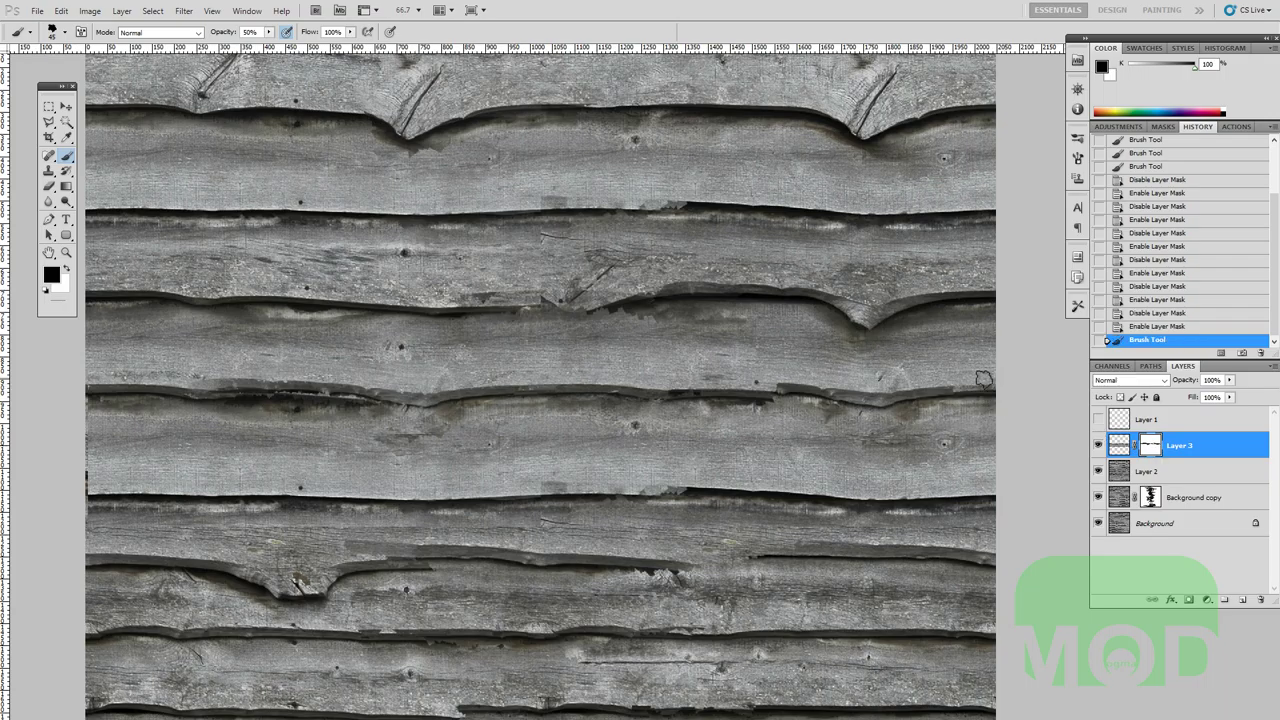
pyautogui.click(987, 381)
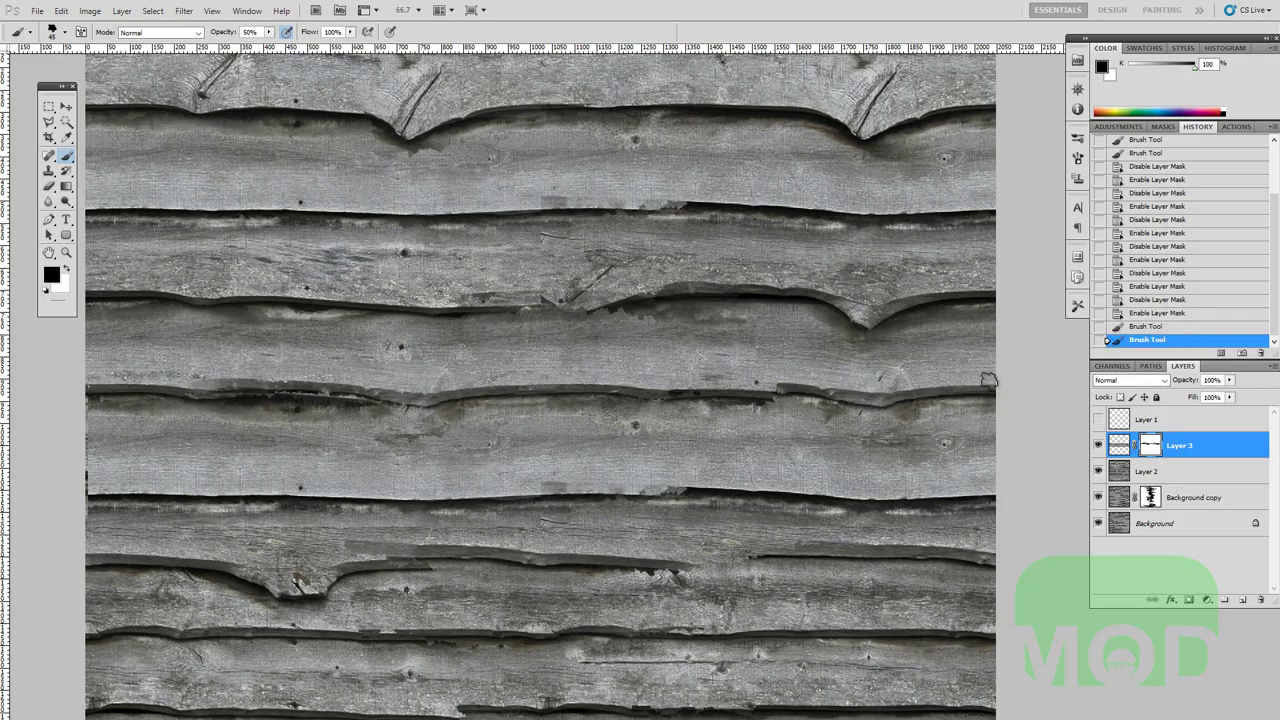
pyautogui.click(930, 387)
# Select the whole canvas, copy the merged image, and return the document to a floating window.
pyautogui.scroll(-1, 872, 453)
pyautogui.moveTo(852, 480)
pyautogui.mouseDown()
pyautogui.moveTo(857, 421)
pyautogui.moveTo(832, 480)
pyautogui.moveTo(880, 508)
pyautogui.mouseUp()
pyautogui.scroll(-1, 867, 434)
pyautogui.press('v')
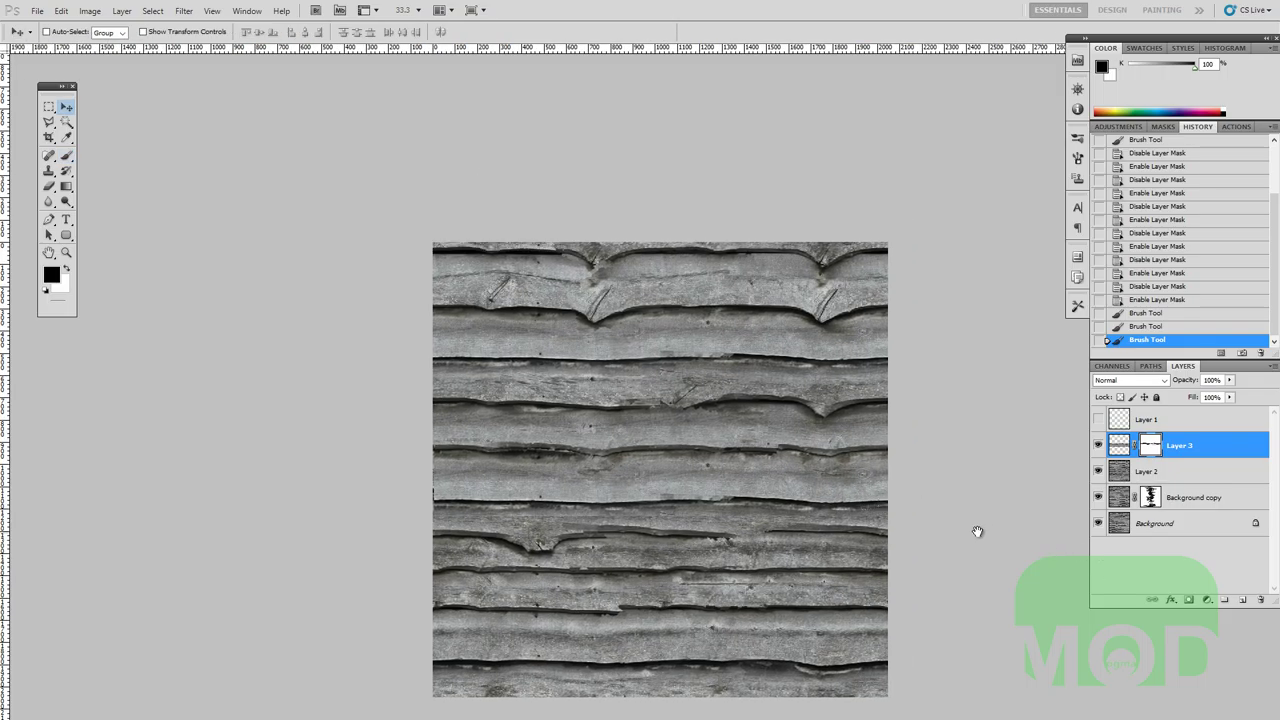
pyautogui.moveTo(977, 531); pyautogui.dragTo(919, 490)
pyautogui.hotkey('ctrl', 'a')
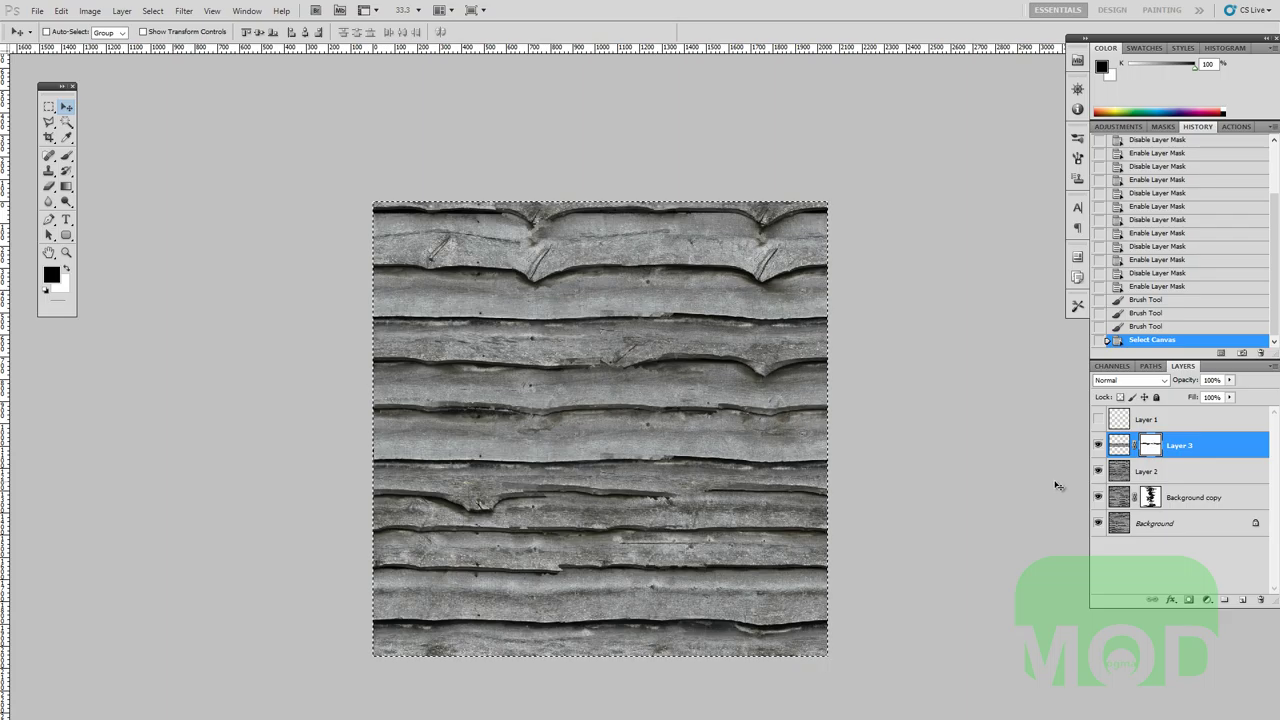
pyautogui.press('f')
pyautogui.press('f')
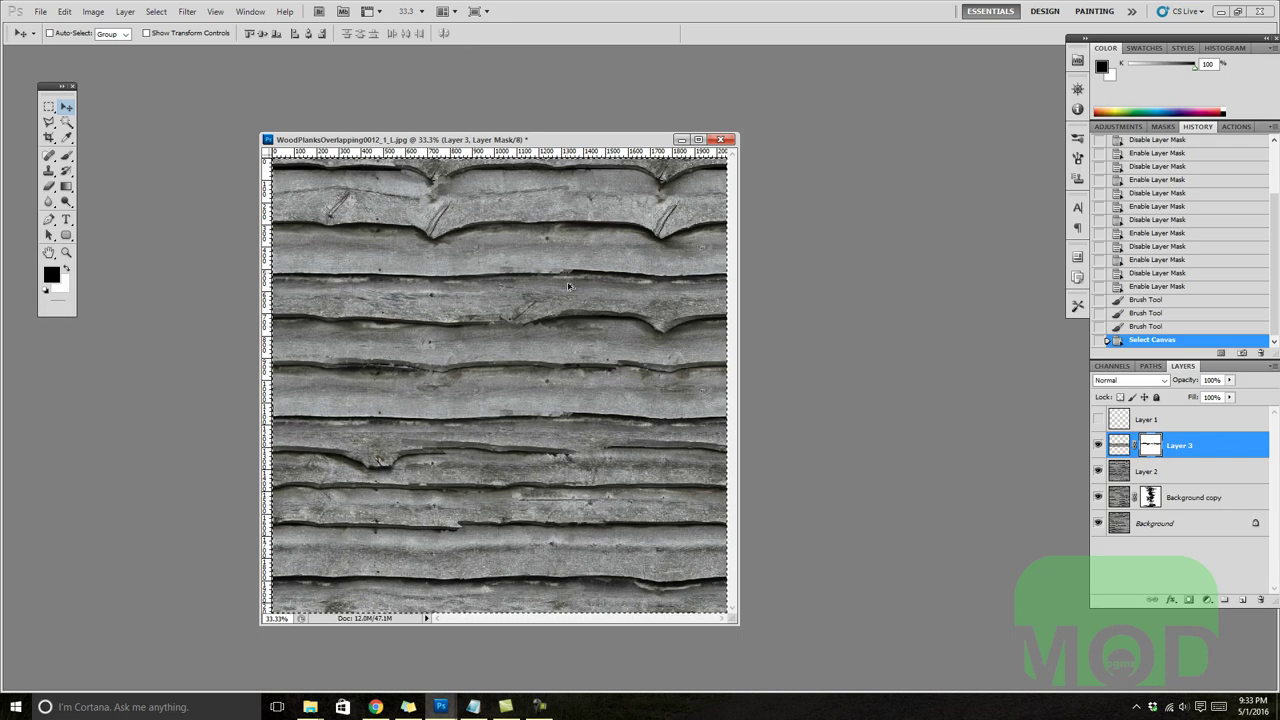
pyautogui.hotkey('ctrl', 'n')
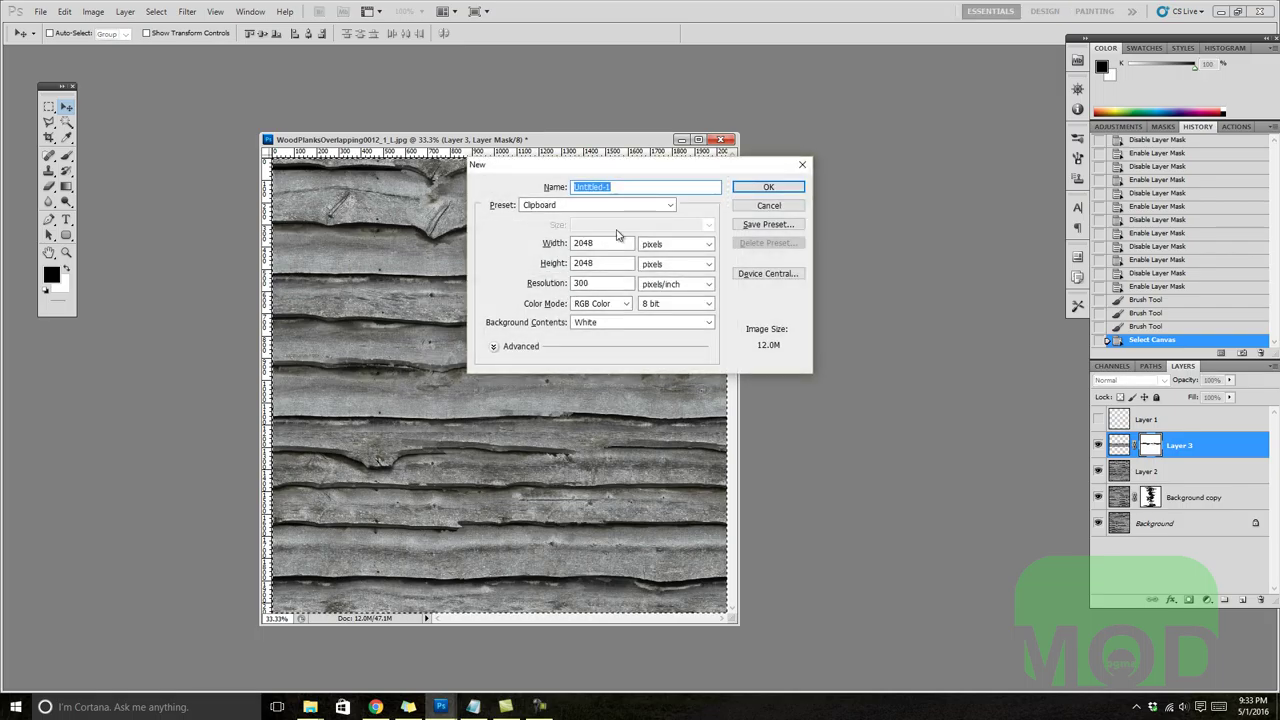
pyautogui.click(758, 189)
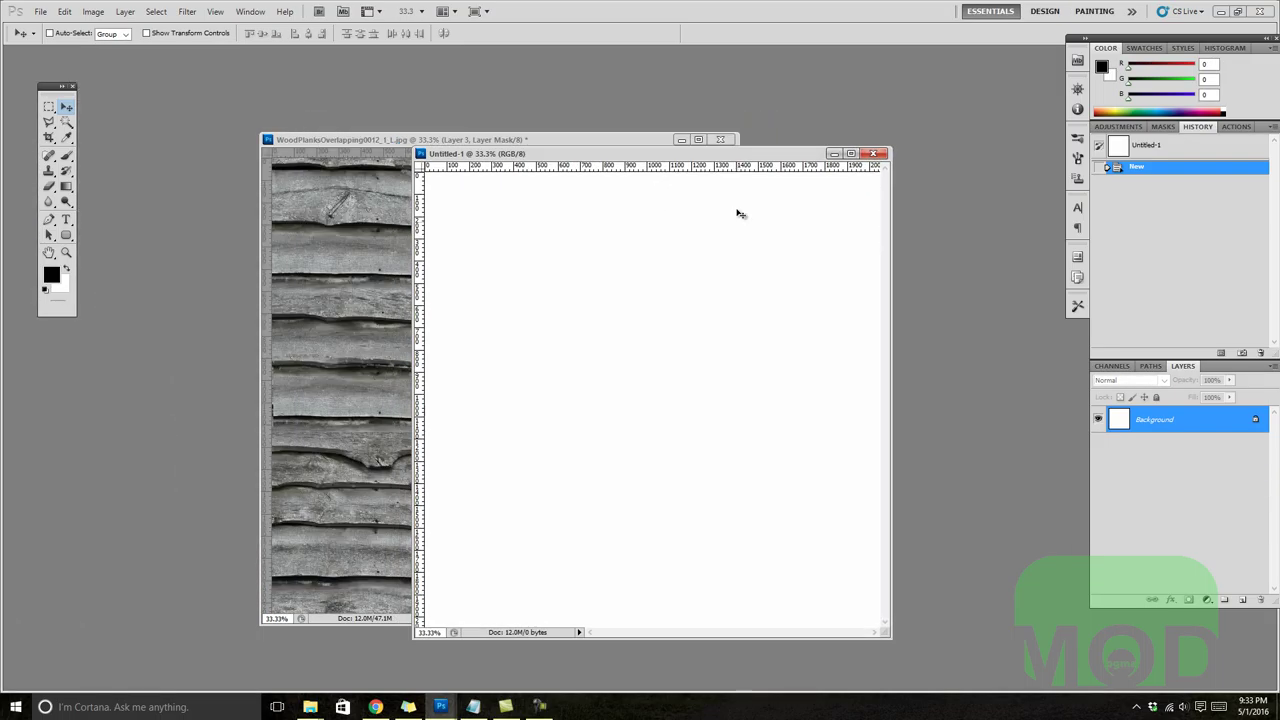
pyautogui.hotkey('ctrl', 'v')
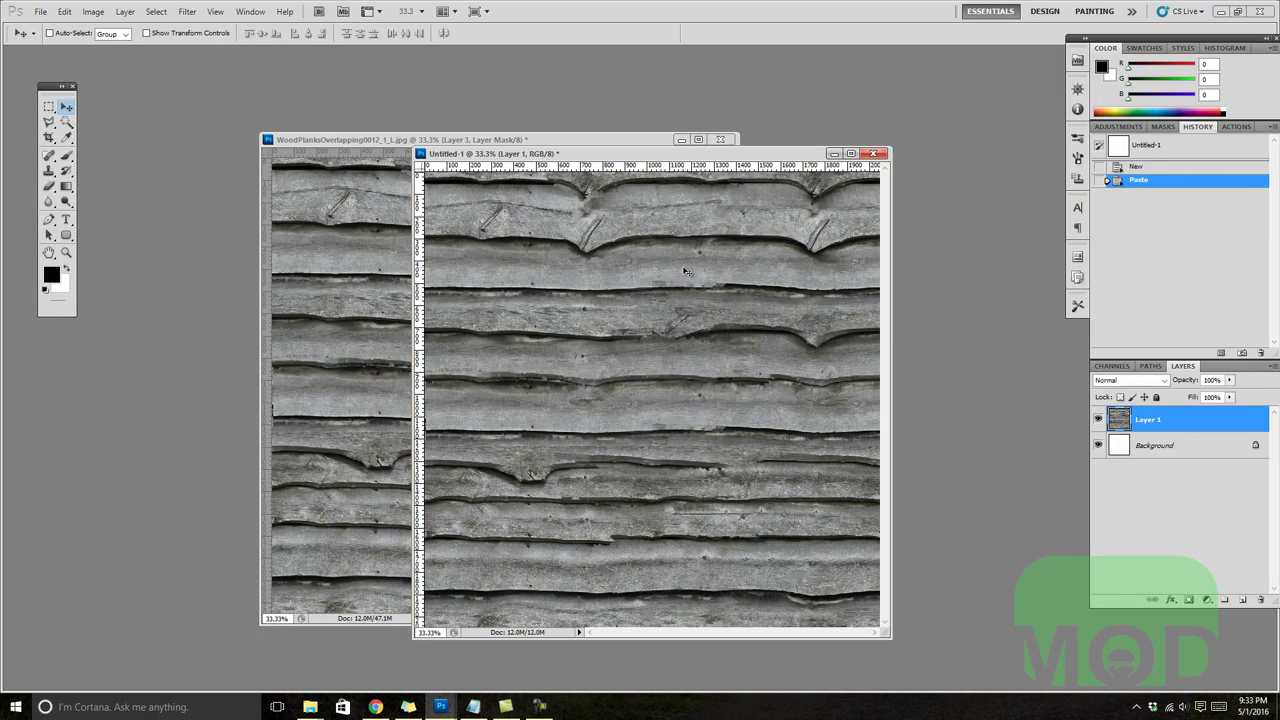
pyautogui.press('f')
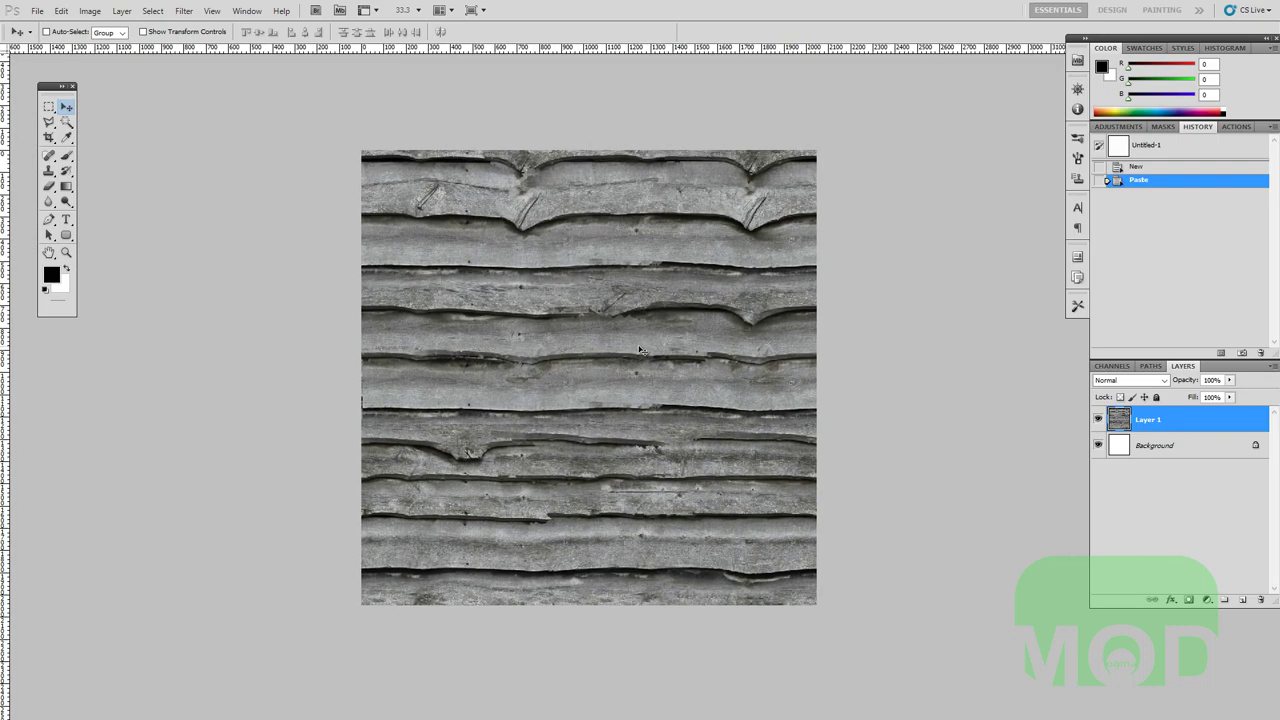
pyautogui.press('f')
pyautogui.press('f')
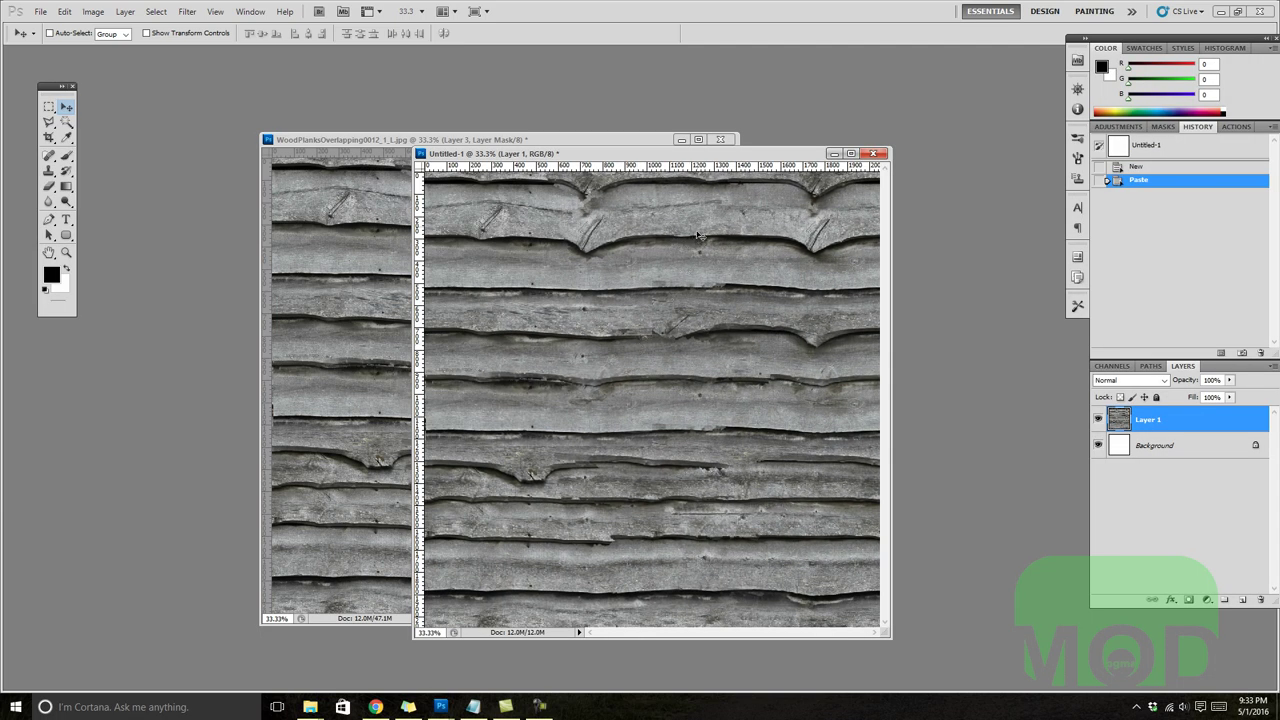
pyautogui.click(874, 157)
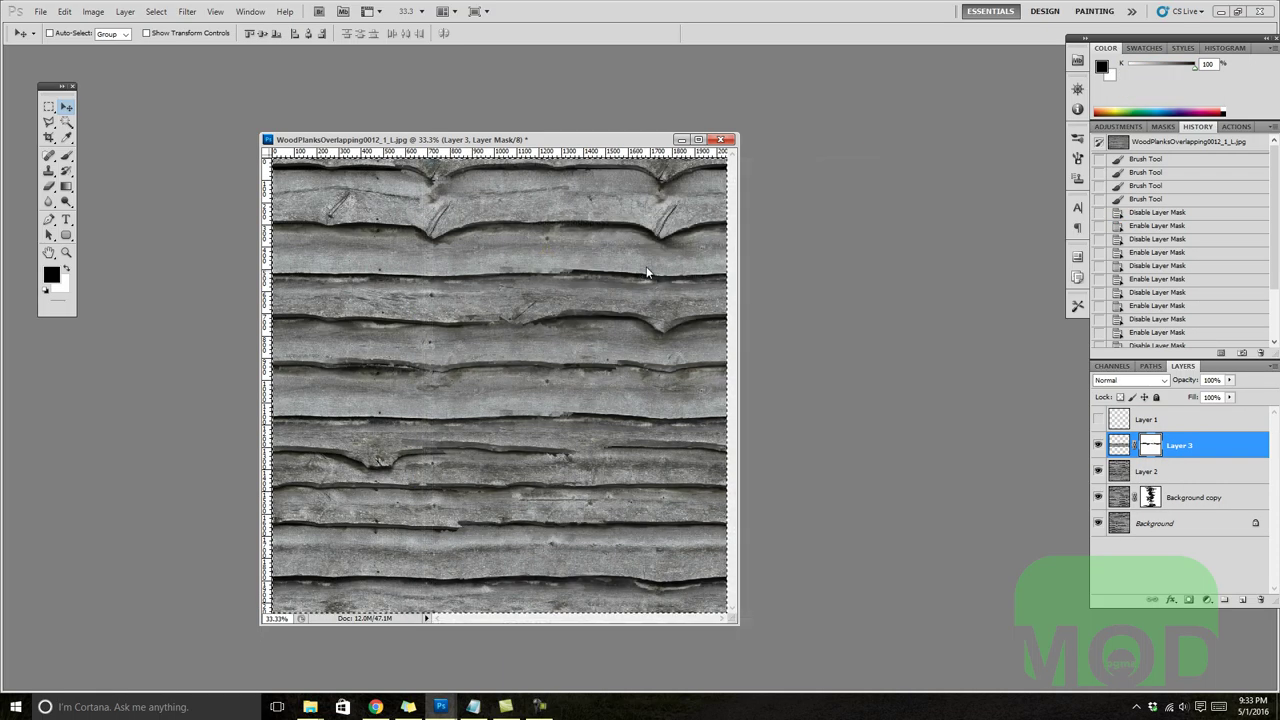
# Create a new 4096 × 4096 pixel document and paste the merged plank texture into it.
pyautogui.hotkey('ctrl', 'n')
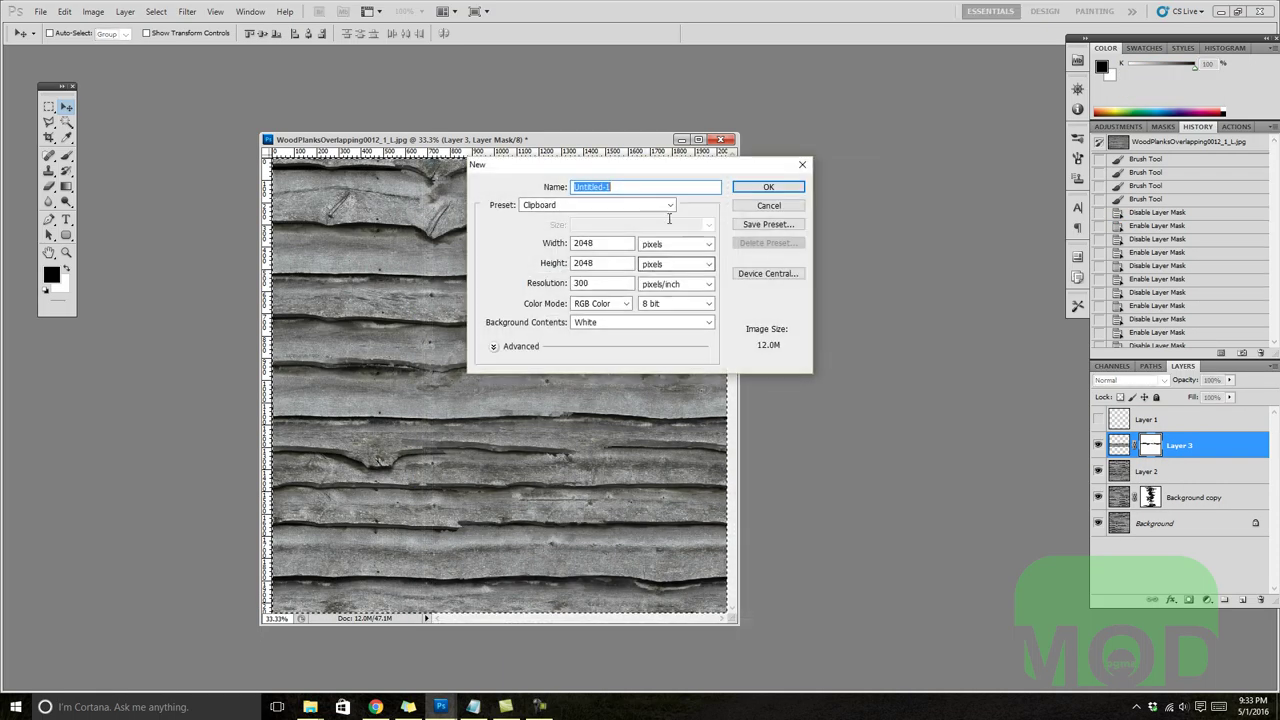
pyautogui.moveTo(626, 241); pyautogui.dragTo(517, 205)
pyautogui.write('4096')
pyautogui.press('Tab')
pyautogui.press('Tab')
pyautogui.write('4096')
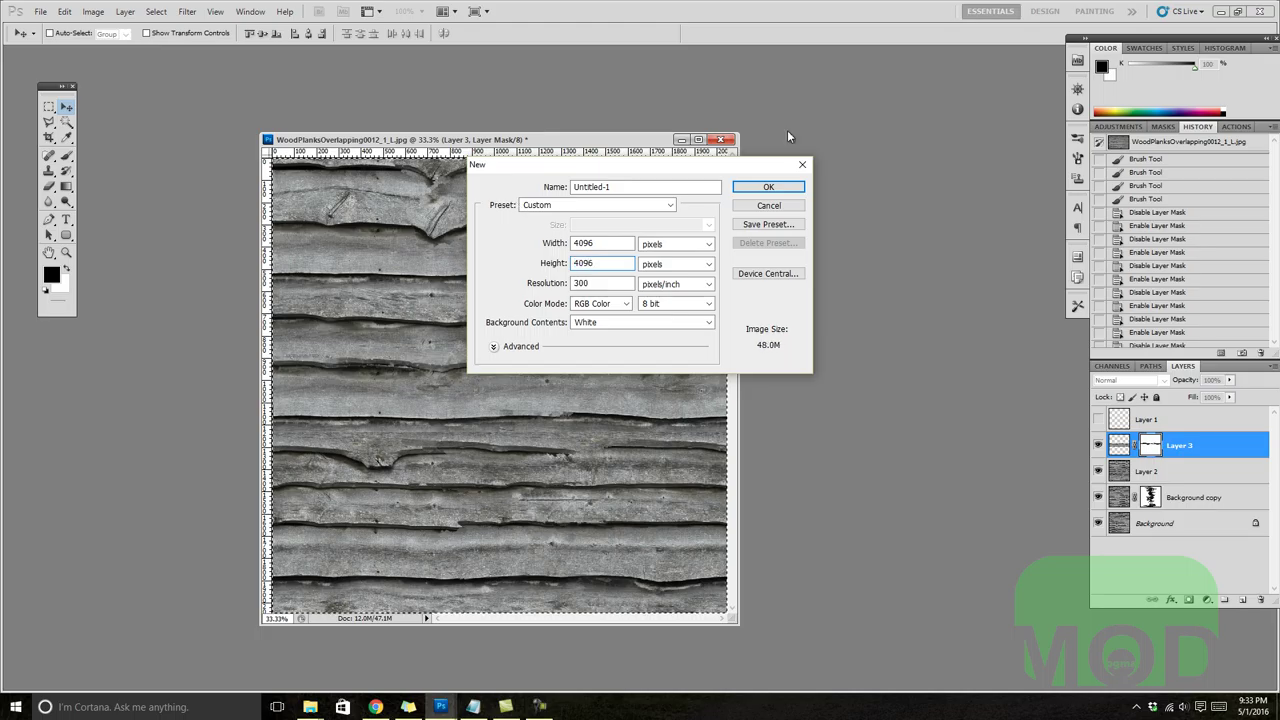
pyautogui.click(792, 187)
pyautogui.hotkey('ctrl', 'v')
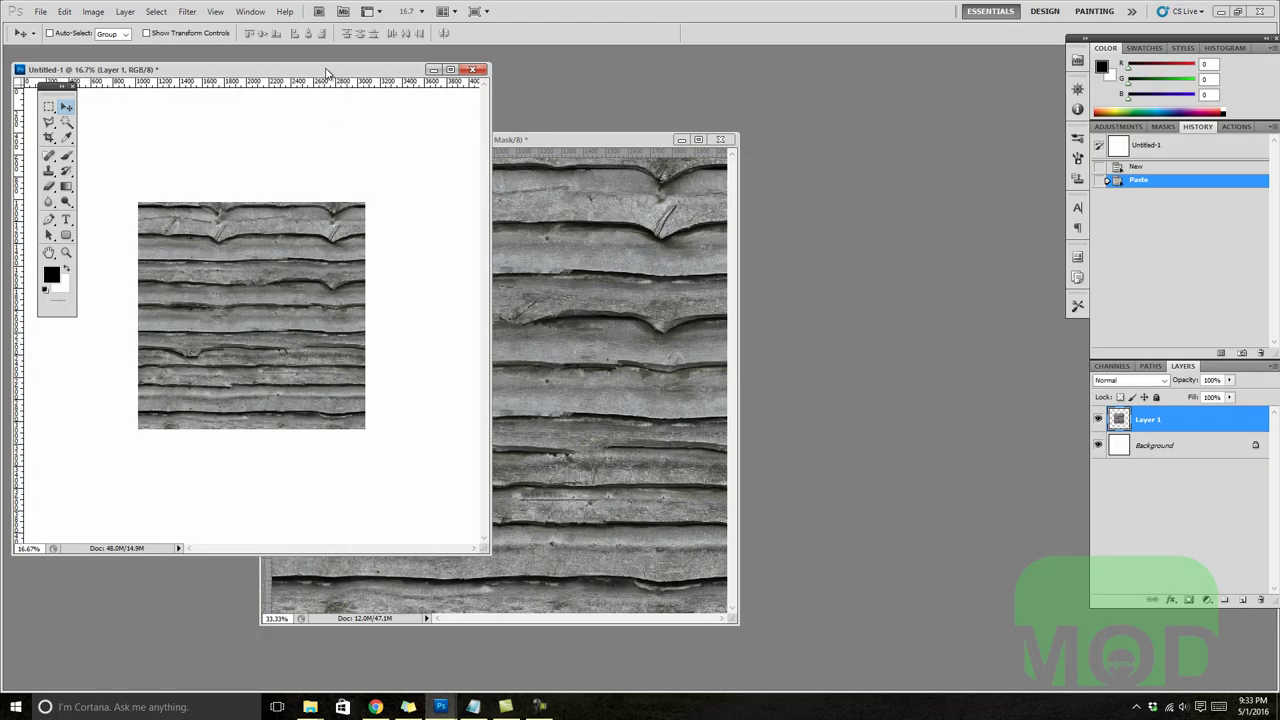
# Show the new document full screen, move the pasted texture into a corner, and duplicate it three times into a 2 × 2 grid.
pyautogui.moveTo(318, 70); pyautogui.dragTo(870, 177)
pyautogui.press('f')
pyautogui.moveTo(722, 380); pyautogui.dragTo(525, 505)
pyautogui.keyDown('ctrl'); pyautogui.click(625, 416); pyautogui.keyUp('ctrl')
pyautogui.keyDown('ctrl'); pyautogui.click(624, 415); pyautogui.keyUp('ctrl')
pyautogui.moveTo(667, 320); pyautogui.dragTo(617, 488)
pyautogui.keyDown('ctrl'); pyautogui.click(631, 456); pyautogui.keyUp('ctrl')
pyautogui.moveTo(597, 255); pyautogui.dragTo(611, 471)
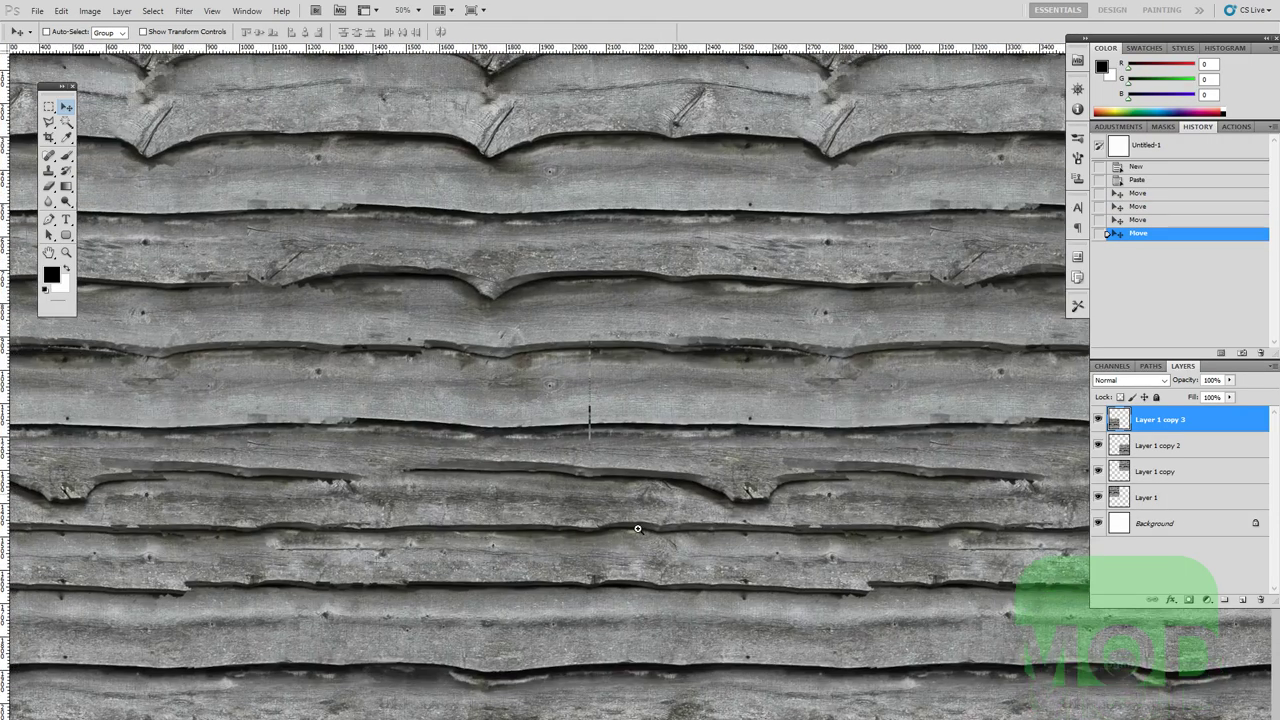
# Toggle the tile copies' visibility at the central seam, and examine the whole grid for visible seams and repeating knots.
pyautogui.keyDown('ctrl'); pyautogui.click(598, 426); pyautogui.keyUp('ctrl')
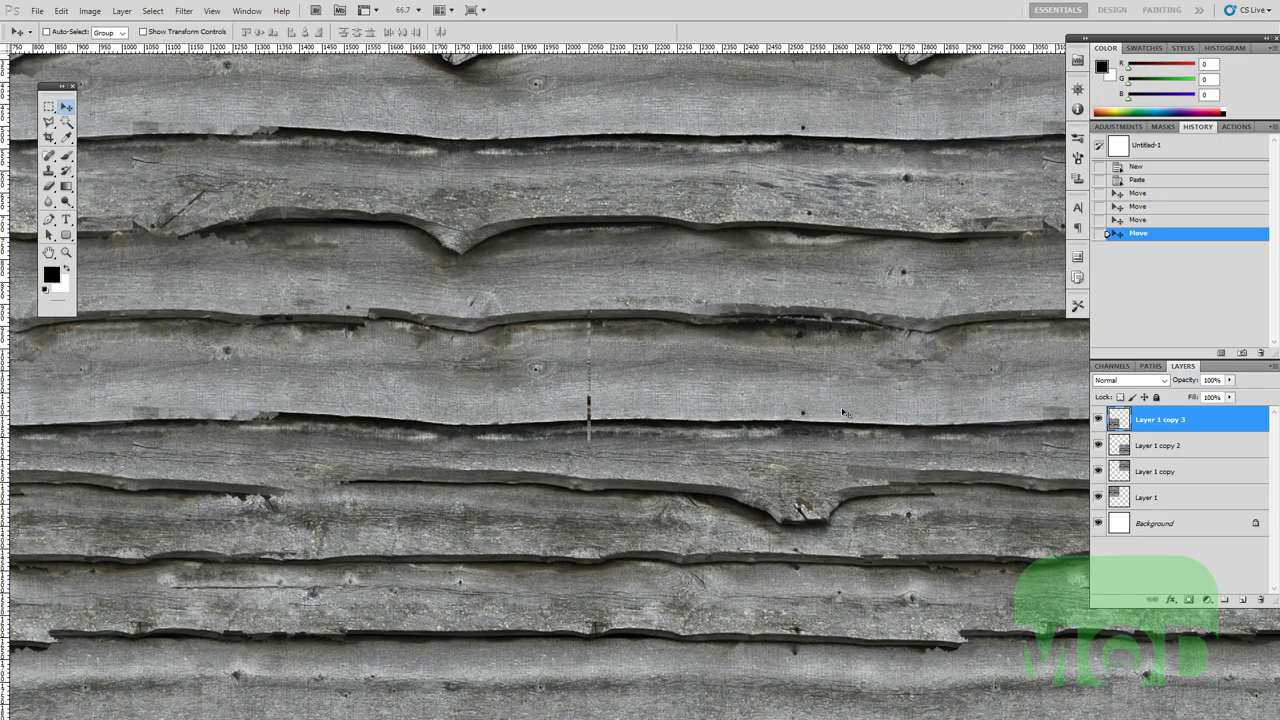
pyautogui.click(1098, 446)
pyautogui.click(1099, 469)
pyautogui.click(1098, 429)
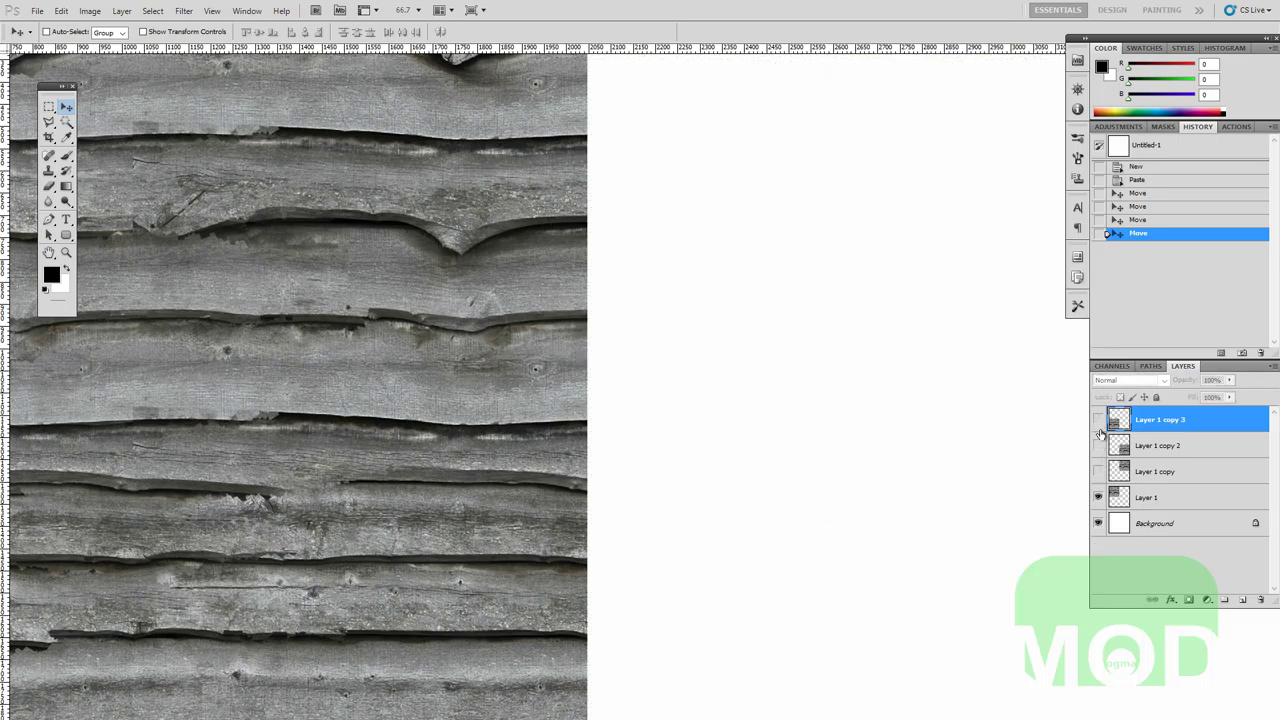
pyautogui.moveTo(1098, 429); pyautogui.dragTo(1100, 473)
pyautogui.click(1099, 472)
pyautogui.click(1099, 472)
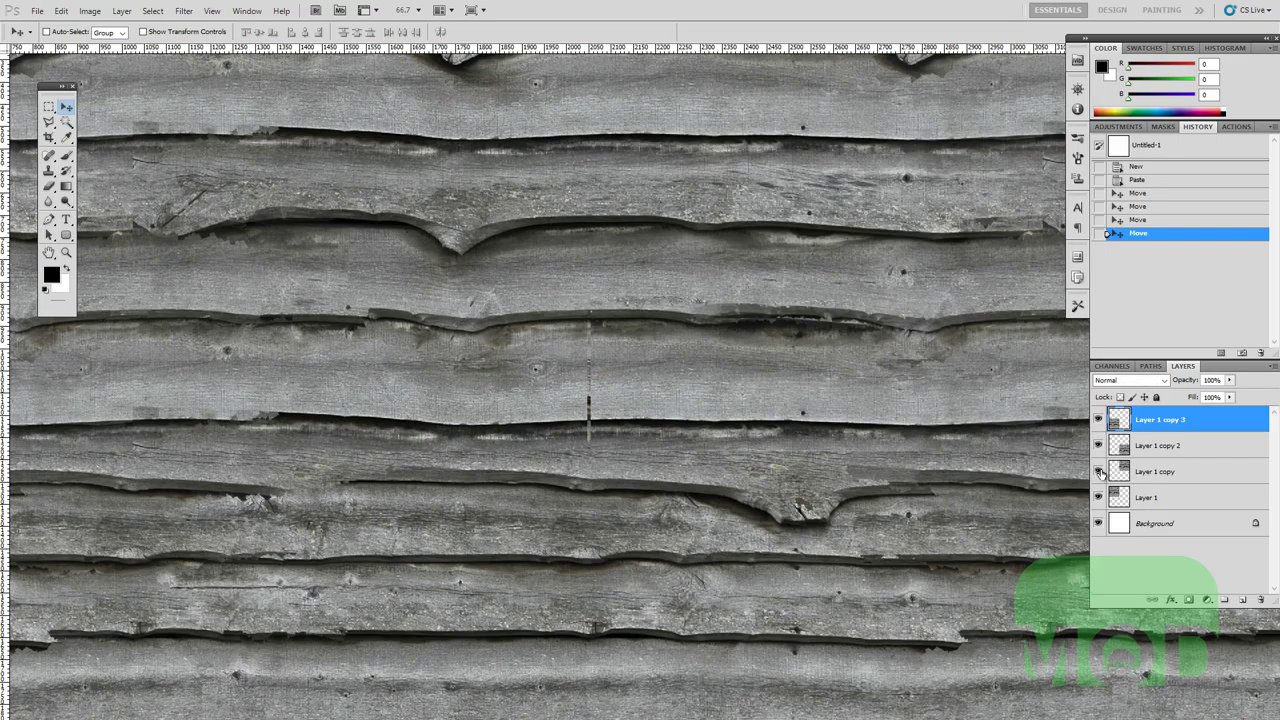
pyautogui.click(1120, 472)
pyautogui.click(1099, 472)
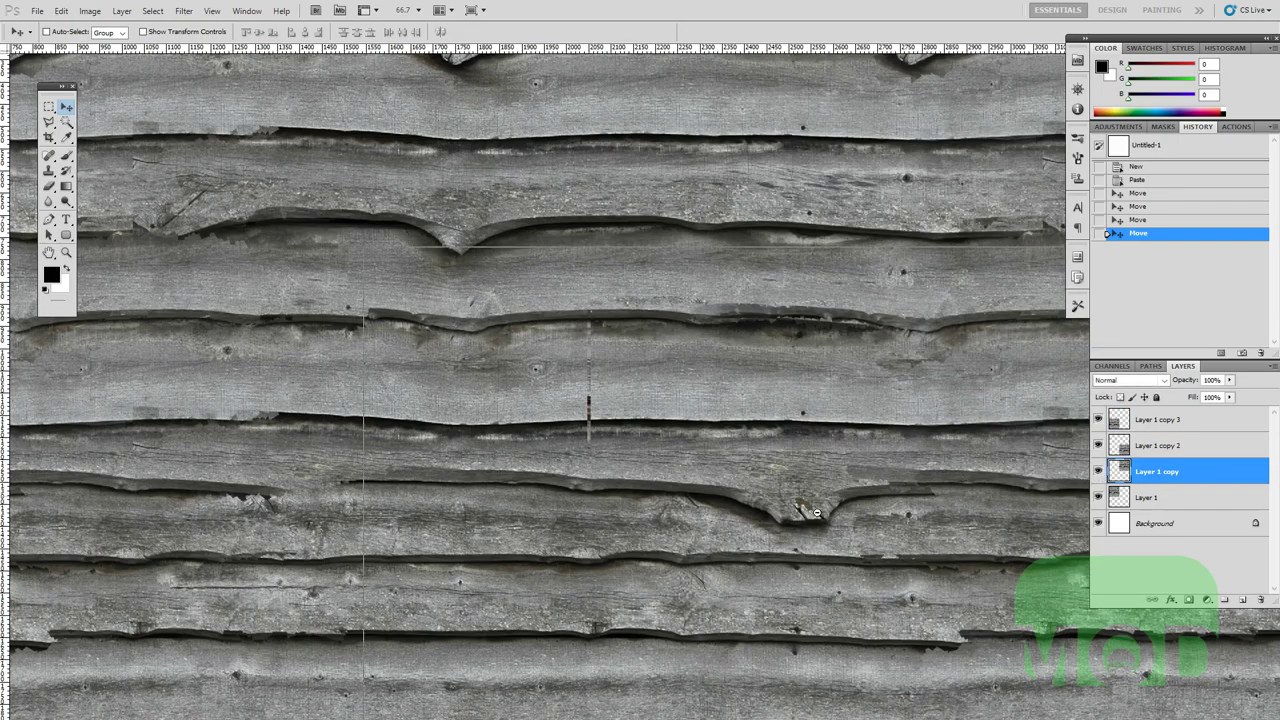
pyautogui.hotkey('ctrl', '-')
pyautogui.hotkey('ctrl', '-')
pyautogui.moveTo(748, 537); pyautogui.dragTo(725, 344)
pyautogui.moveTo(717, 464); pyautogui.dragTo(701, 362)
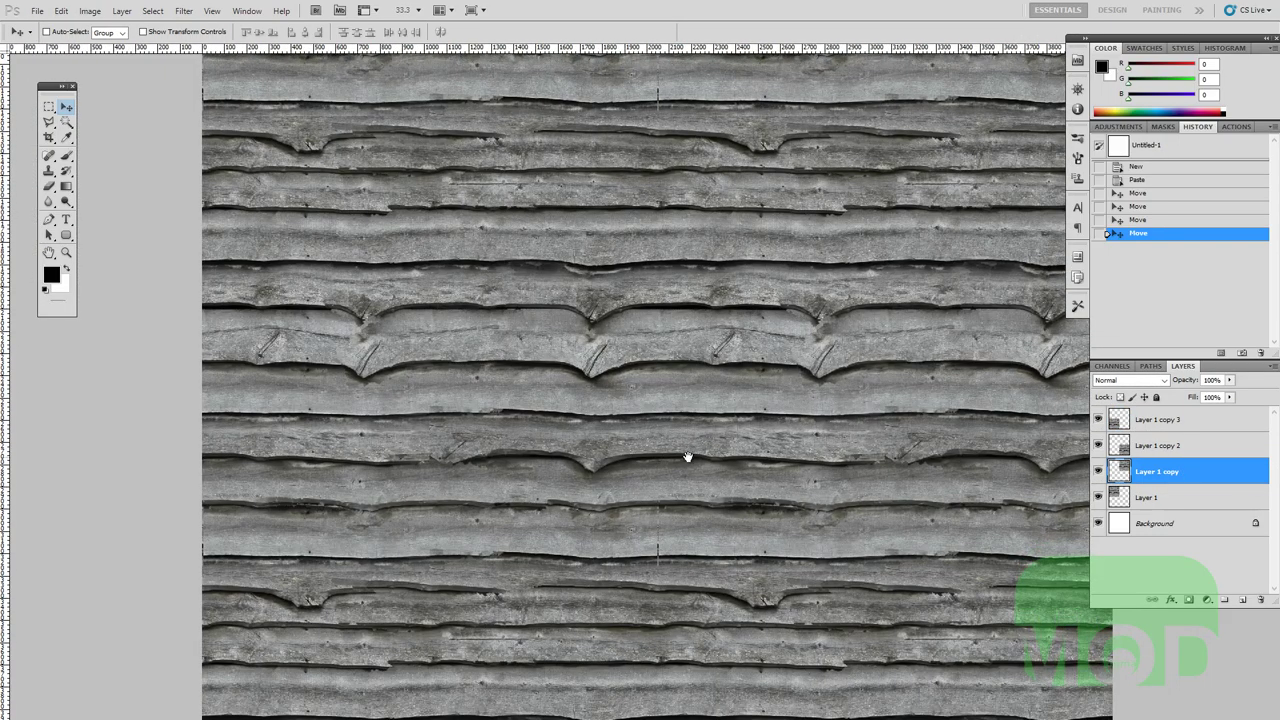
# Close the tile test document without saving it and deselect the canvas in the plank texture document.
pyautogui.hotkey('ctrl', '-')
pyautogui.hotkey('ctrl', 'w')
pyautogui.click(645, 277)
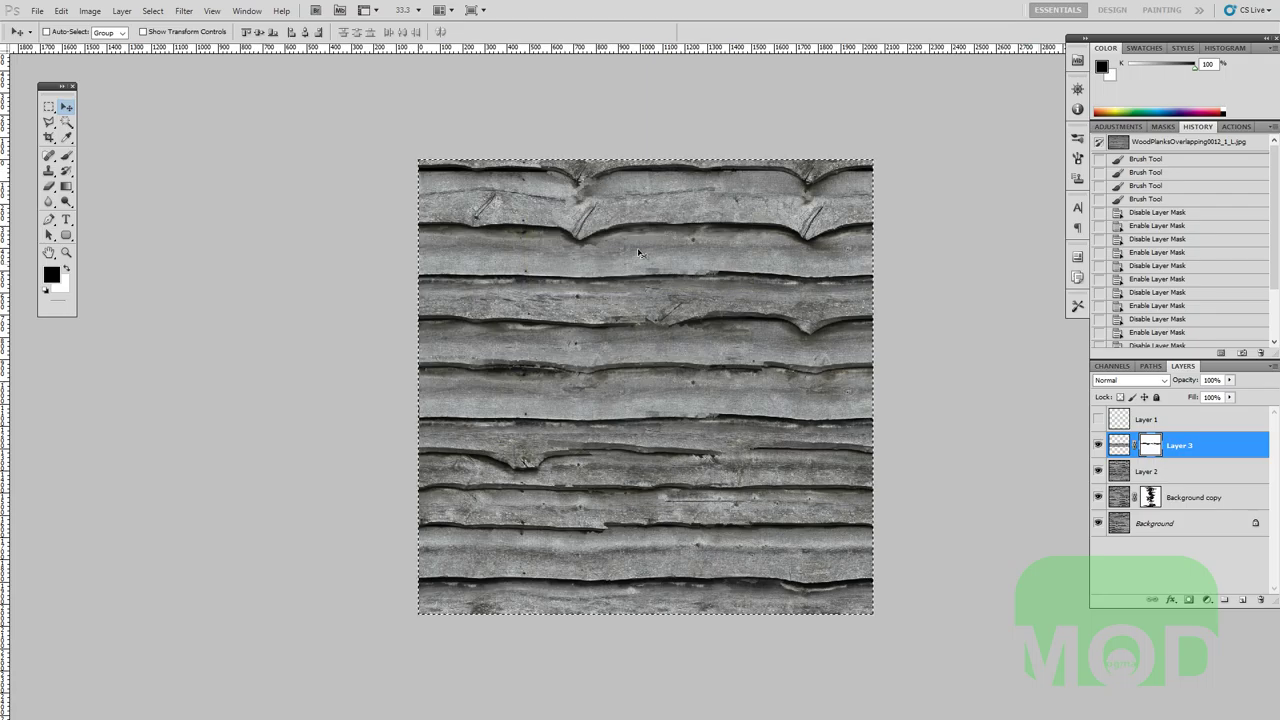
pyautogui.hotkey('ctrl', 'd')
# Show only Layer 3 and nudge its plank strip horizontally to line up with the canvas's side edges.
pyautogui.hotkey('ctrl', '+')
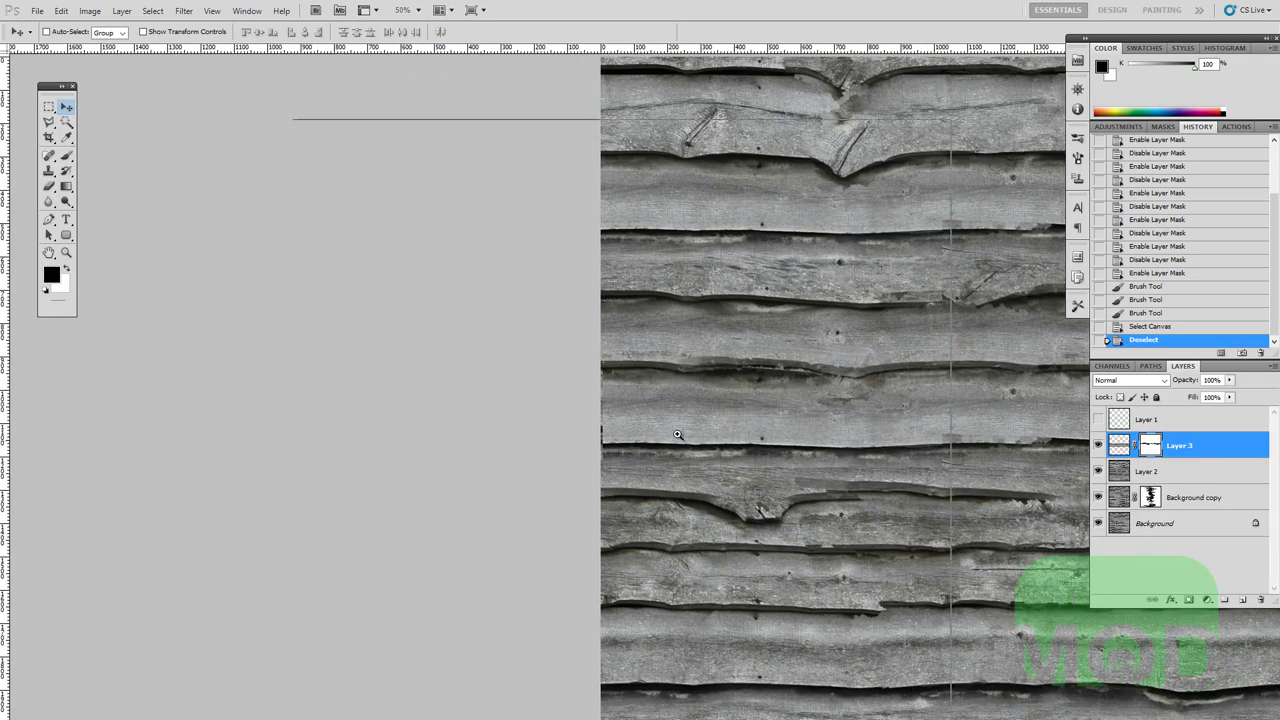
pyautogui.hotkey('ctrl', '+')
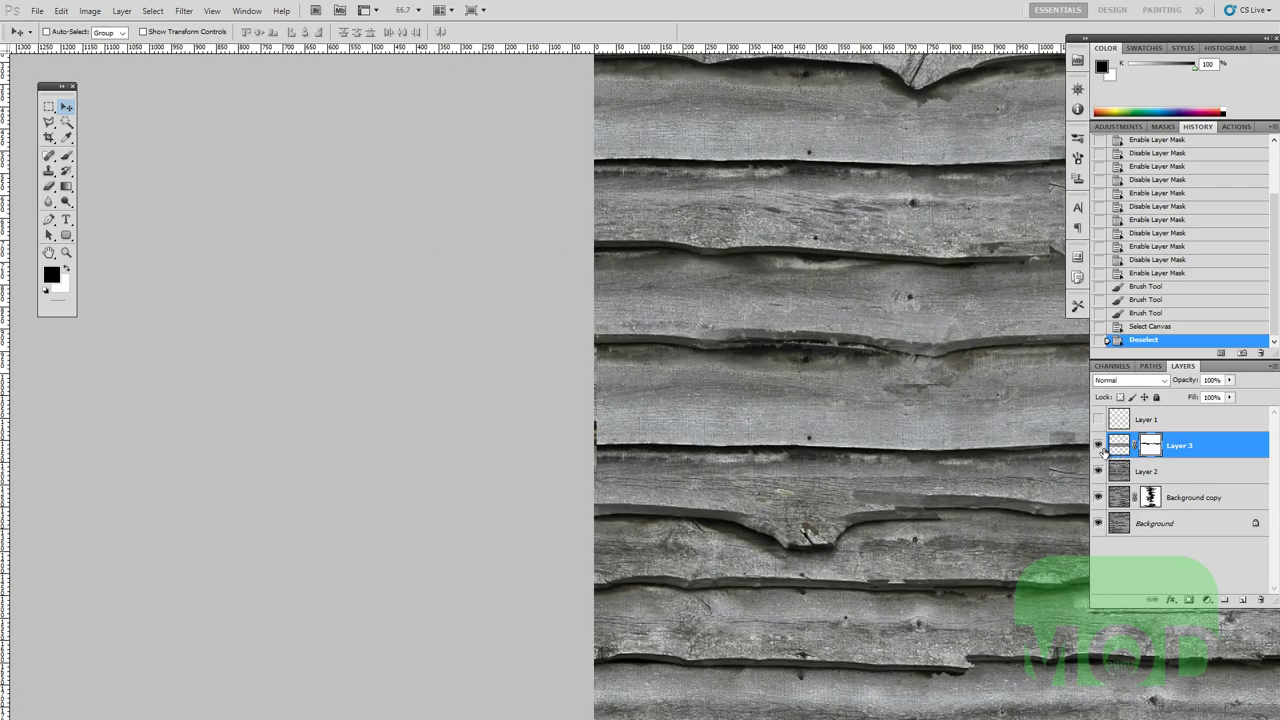
pyautogui.keyDown('alt'); pyautogui.click(1098, 447); pyautogui.keyUp('alt')
pyautogui.keyDown('alt'); pyautogui.click(1098, 447); pyautogui.keyUp('alt')
pyautogui.keyDown('alt'); pyautogui.click(1098, 447); pyautogui.keyUp('alt')
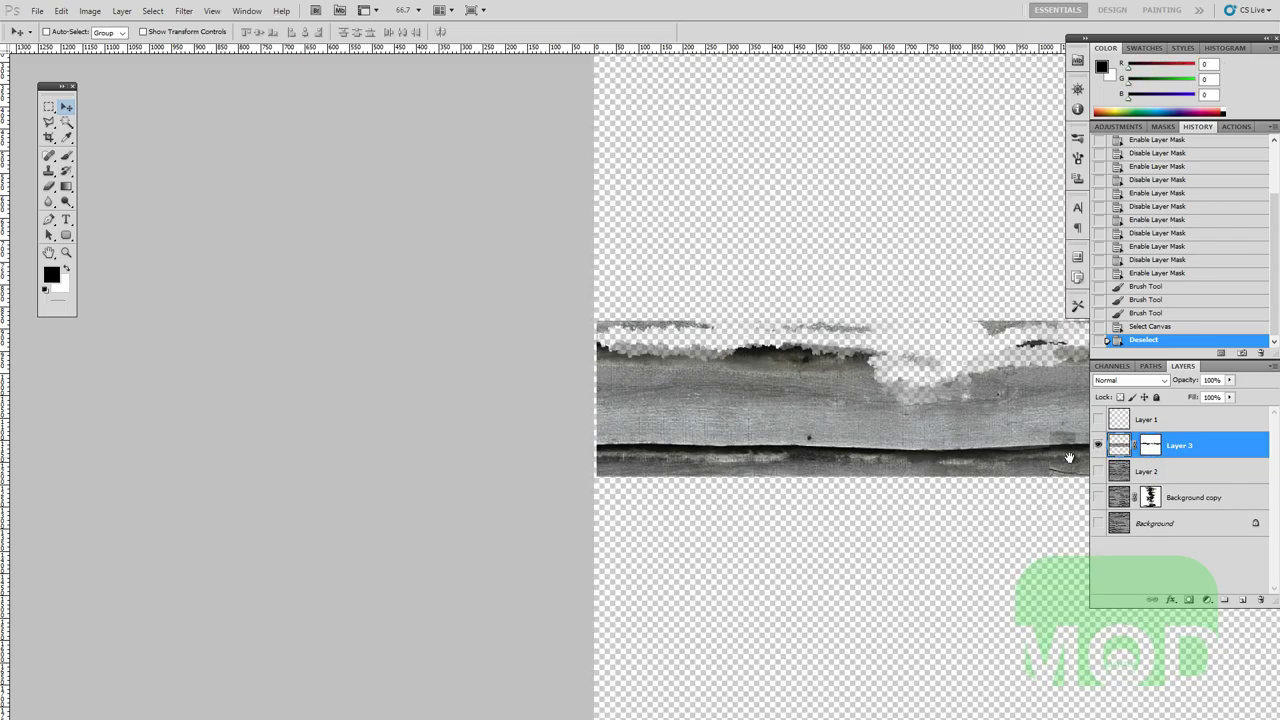
pyautogui.moveTo(1069, 457); pyautogui.dragTo(422, 449)
pyautogui.hotkey('shift', 'Left')
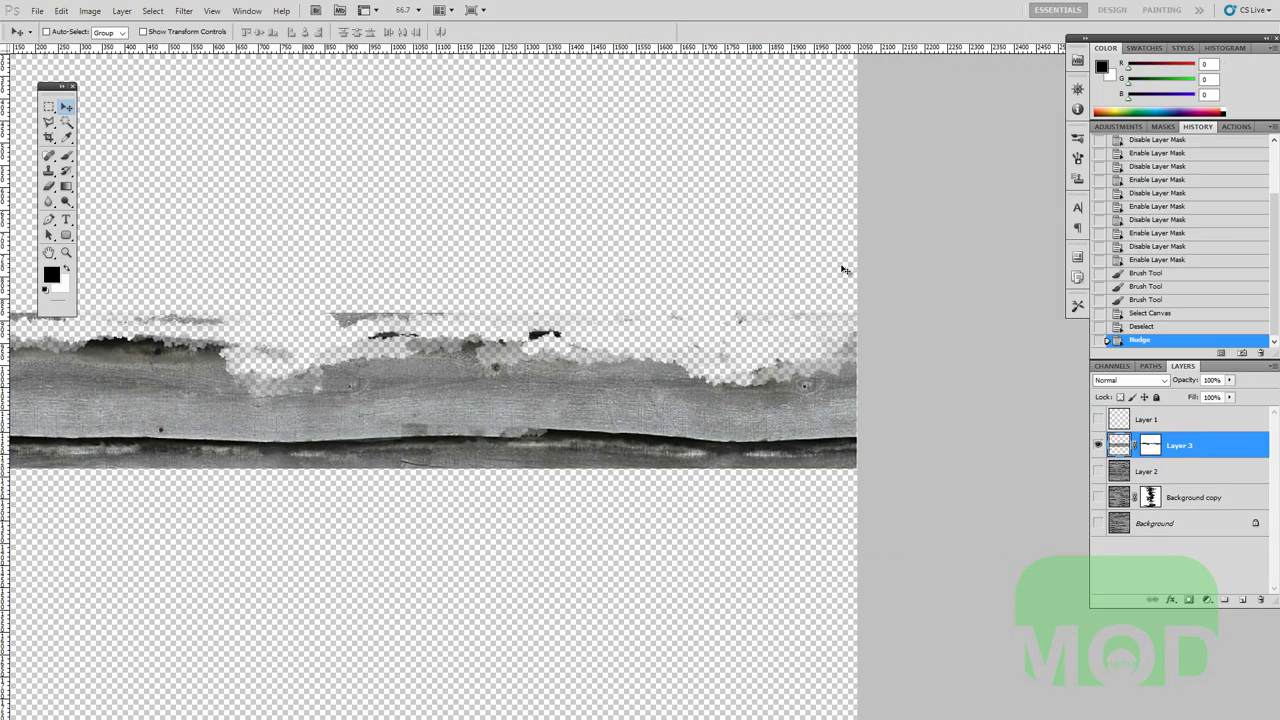
pyautogui.press('Right')
pyautogui.press('Right')
pyautogui.press('Right')
pyautogui.press('Right')
pyautogui.press('Right')
pyautogui.press('Right')
pyautogui.press('Right')
pyautogui.press('Right')
pyautogui.moveTo(206, 412); pyautogui.dragTo(692, 437)
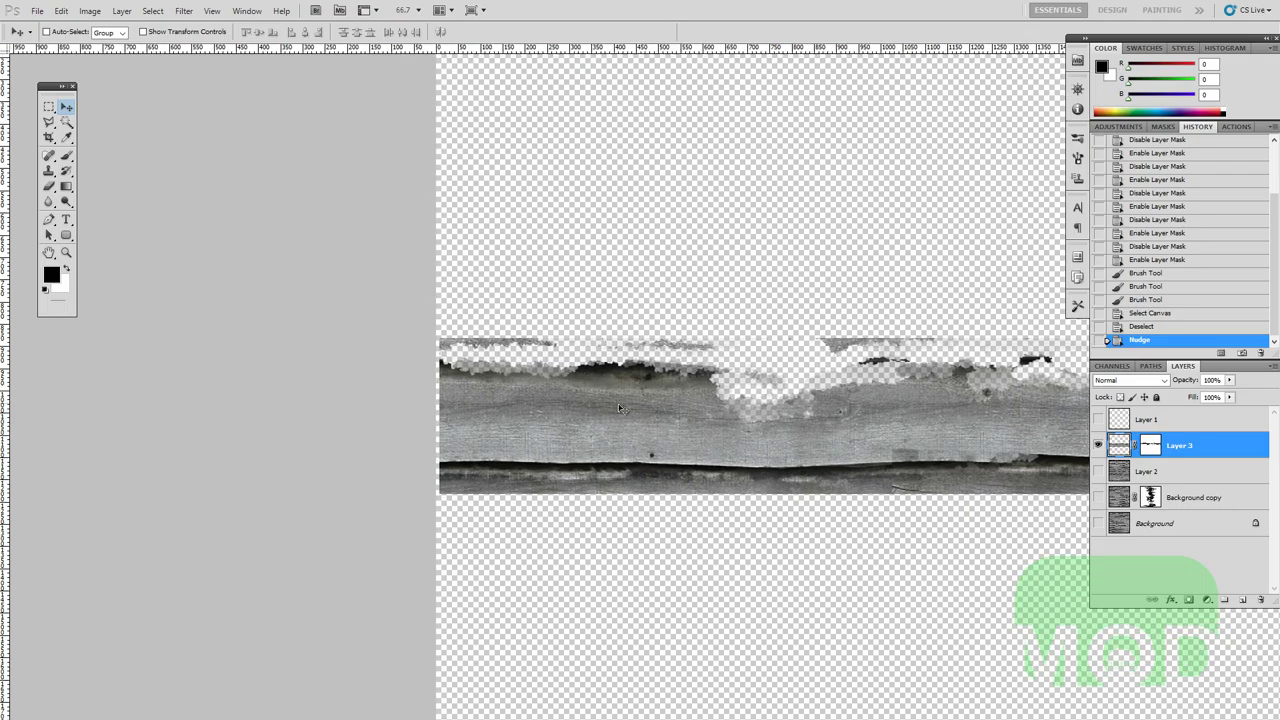
# Compare the history states before and after the nudge, keep the nudge, and show all layers again.
pyautogui.click(1097, 445)
pyautogui.click(1098, 445)
pyautogui.click(1098, 420)
pyautogui.click(1145, 299)
pyautogui.click(1145, 326)
pyautogui.click(1155, 286)
pyautogui.click(1155, 300)
pyautogui.click(1150, 326)
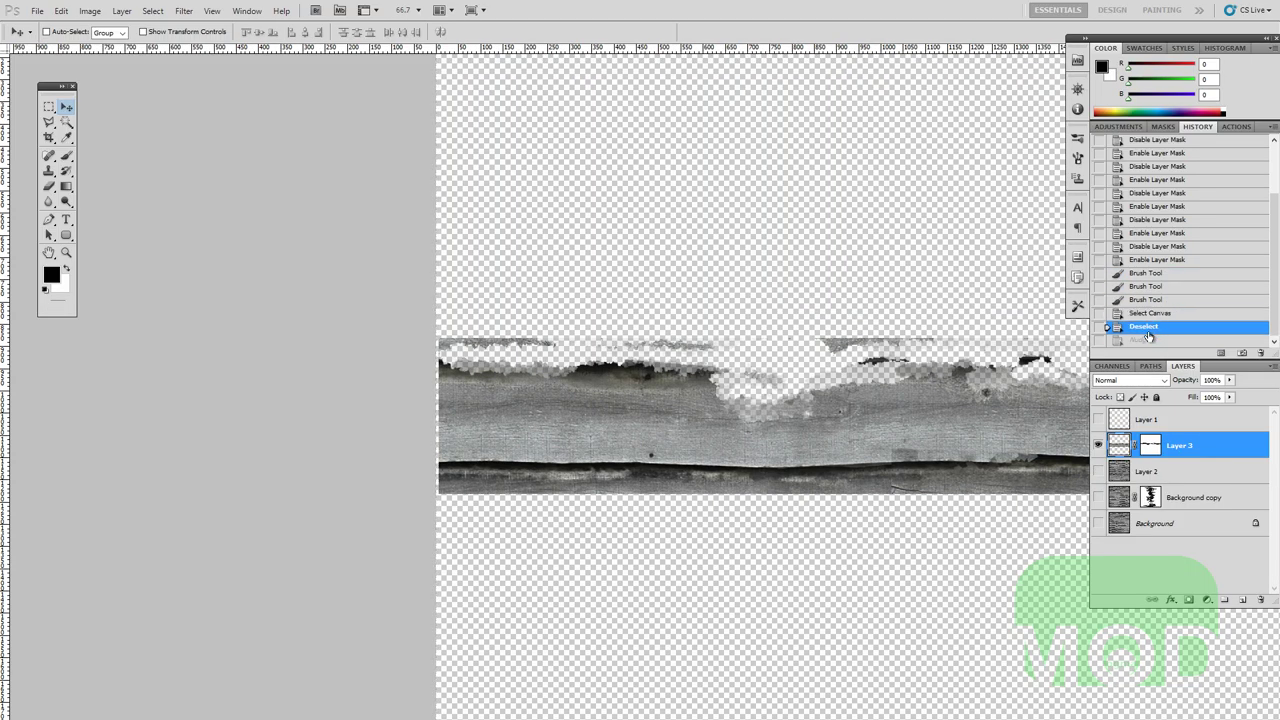
pyautogui.click(1148, 340)
pyautogui.moveTo(1098, 471); pyautogui.dragTo(1098, 523)
pyautogui.hotkey('ctrl', '-')
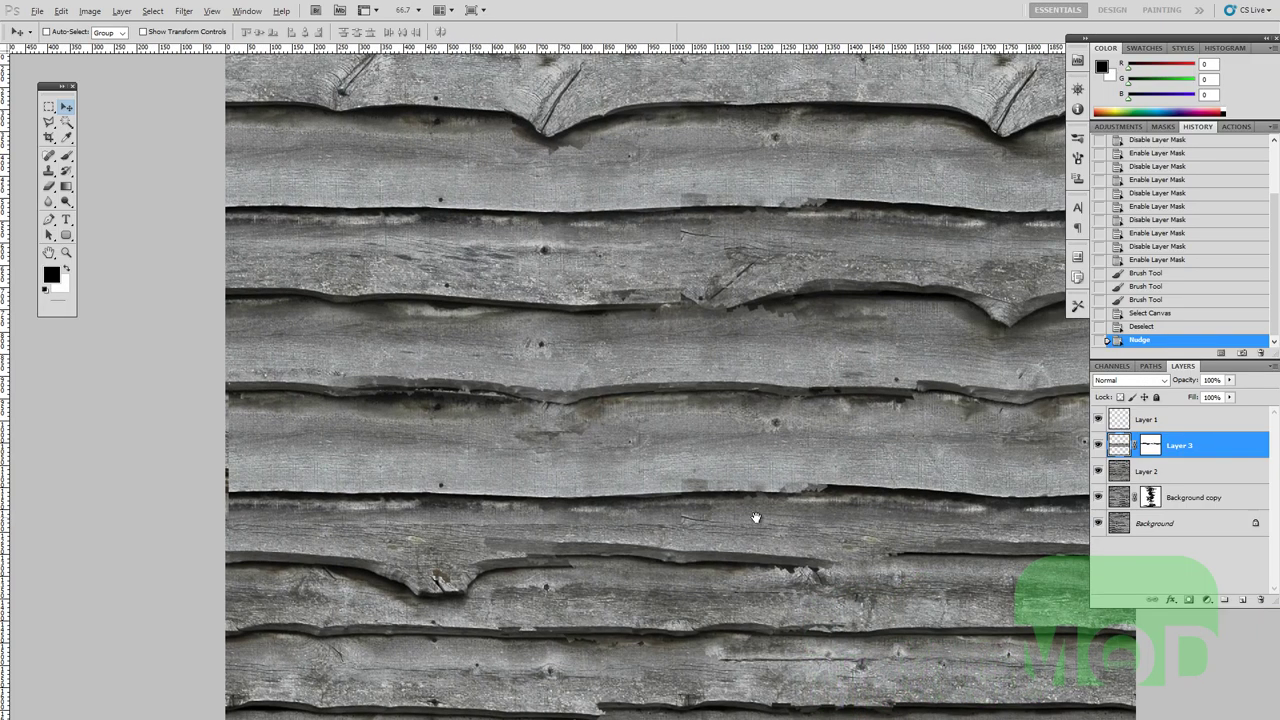
# Load Layer 3's outline as a selection, move it up over the matching knotted plank, and extend it to the canvas's side edge.
pyautogui.press('m')
pyautogui.scroll(3, 900, 425)
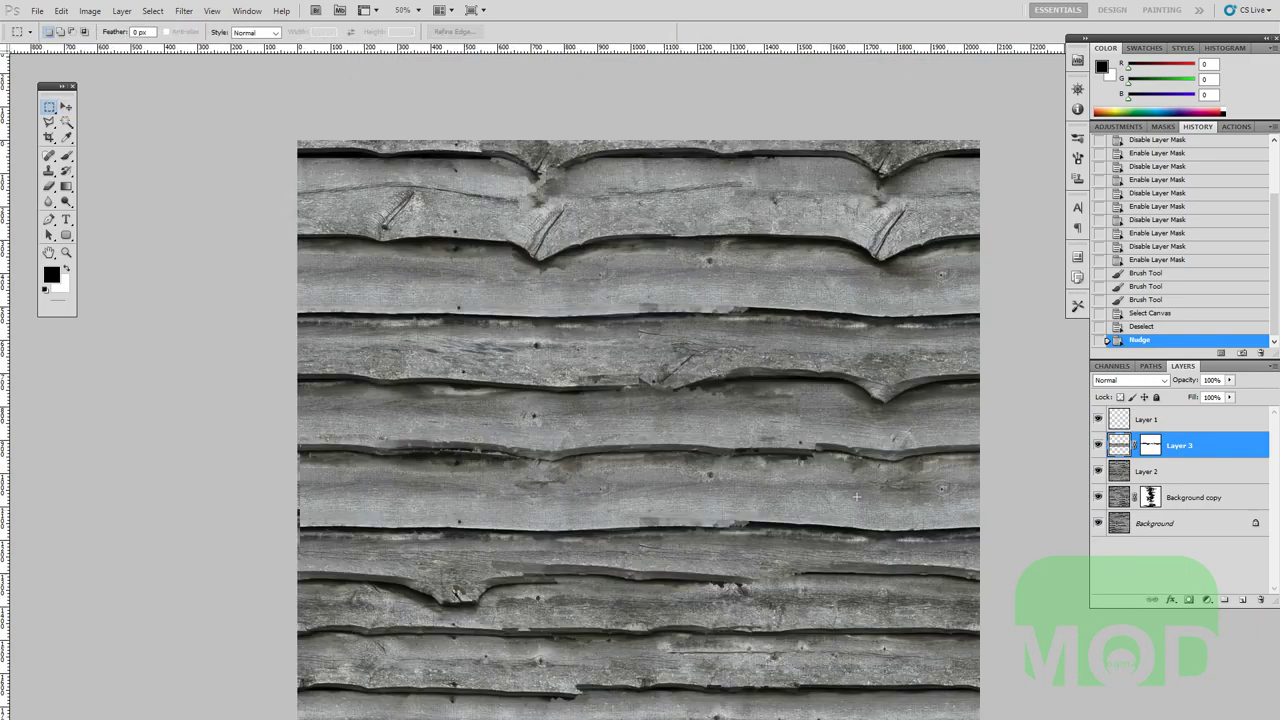
pyautogui.keyDown('ctrl'); pyautogui.click(1110, 447); pyautogui.keyUp('ctrl')
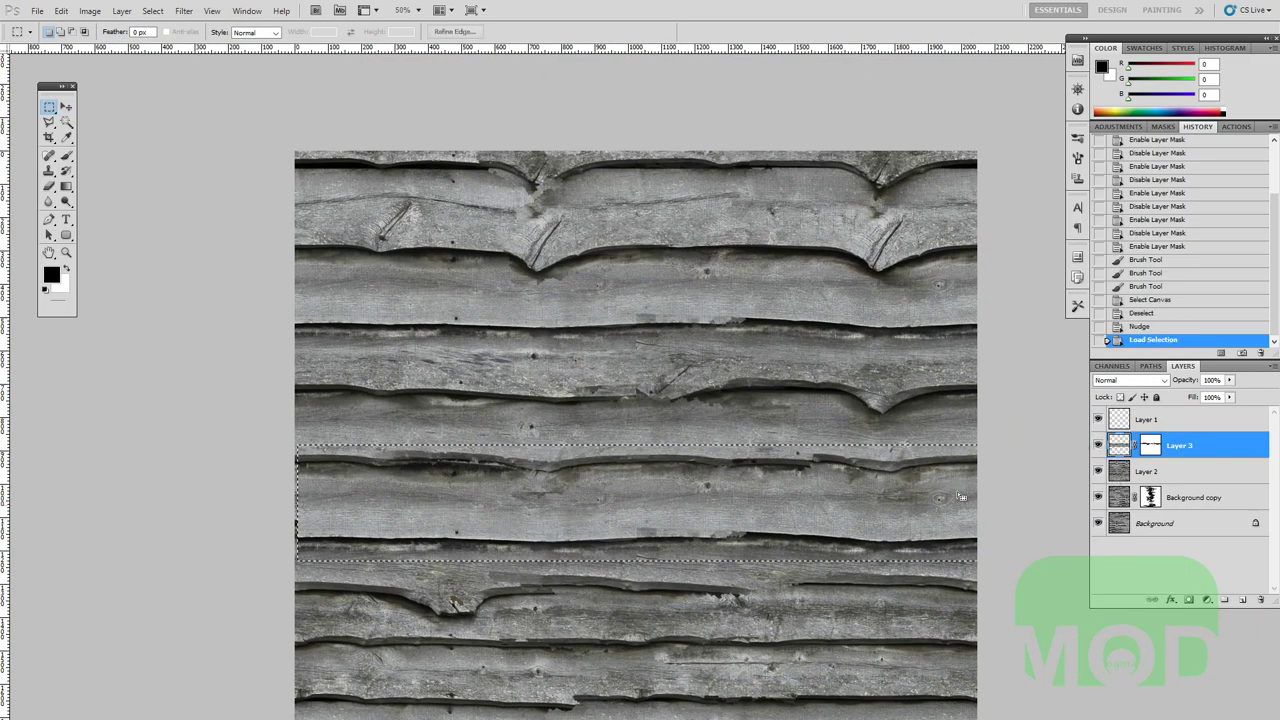
pyautogui.scroll(-3, 838, 450)
pyautogui.moveTo(840, 427); pyautogui.dragTo(836, 246)
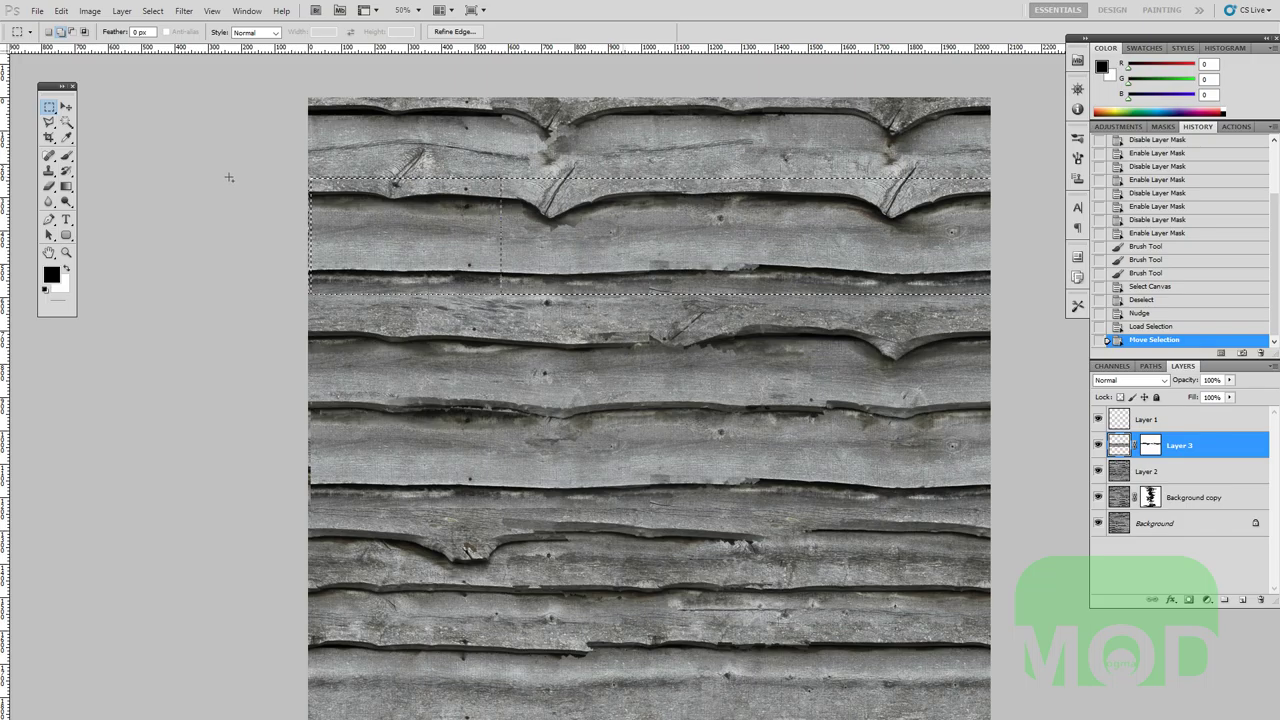
pyautogui.moveTo(229, 177); pyautogui.dragTo(230, 177)
pyautogui.moveTo(971, 466); pyautogui.dragTo(928, 487)
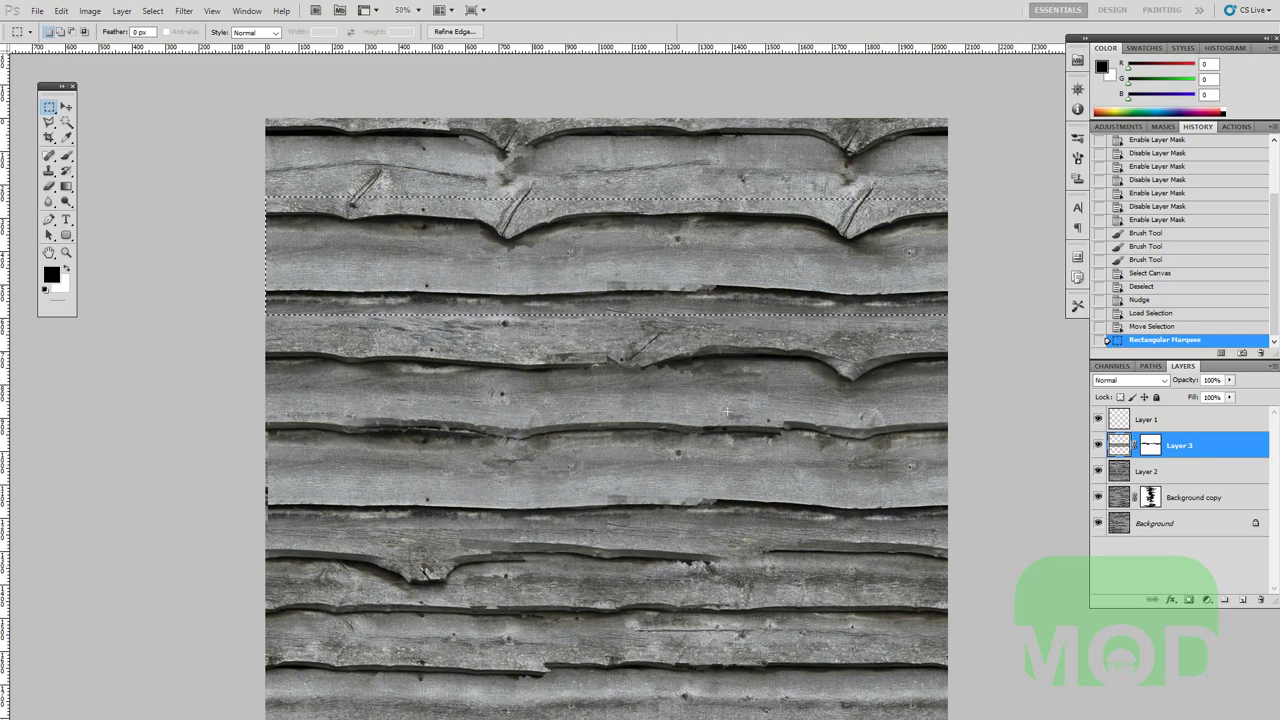
# Hide Layer 3, copy the selected plank strip from Layer 2 to a new layer, and show Layer 3 again.
pyautogui.click(1098, 445)
pyautogui.click(1138, 472)
pyautogui.hotkey('ctrl', 'j')
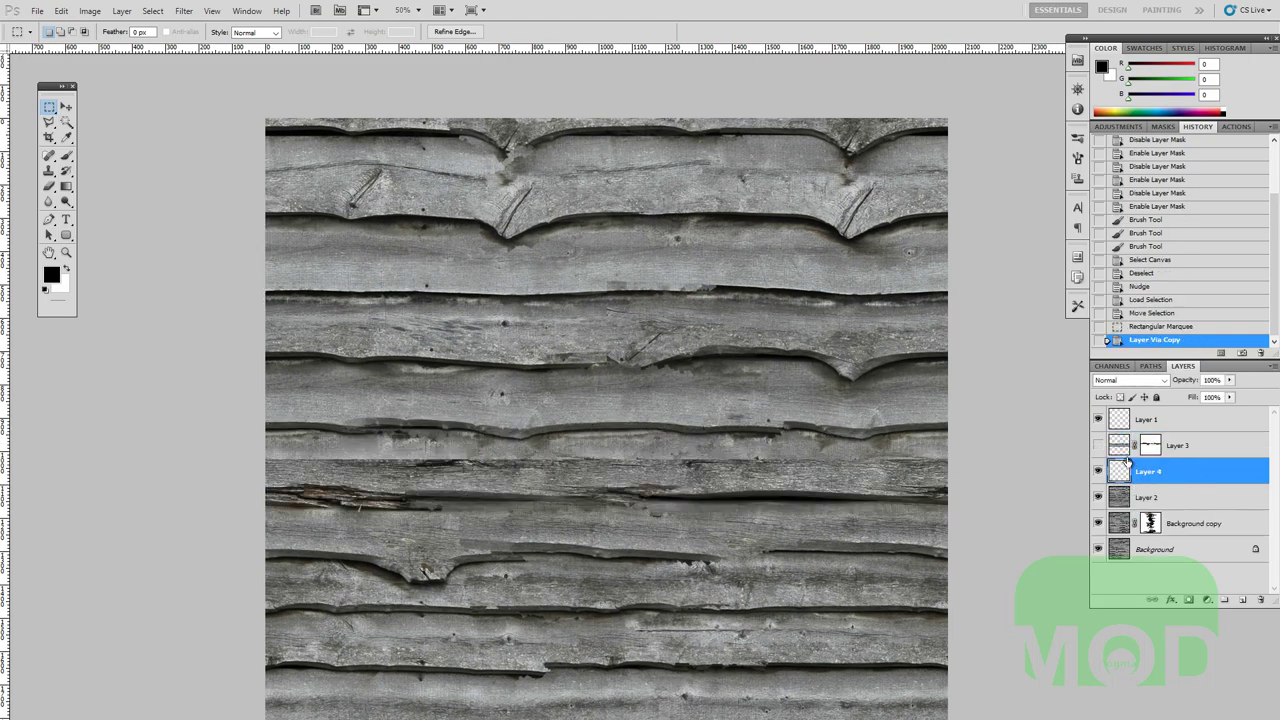
pyautogui.click(1098, 445)
pyautogui.click(1122, 446)
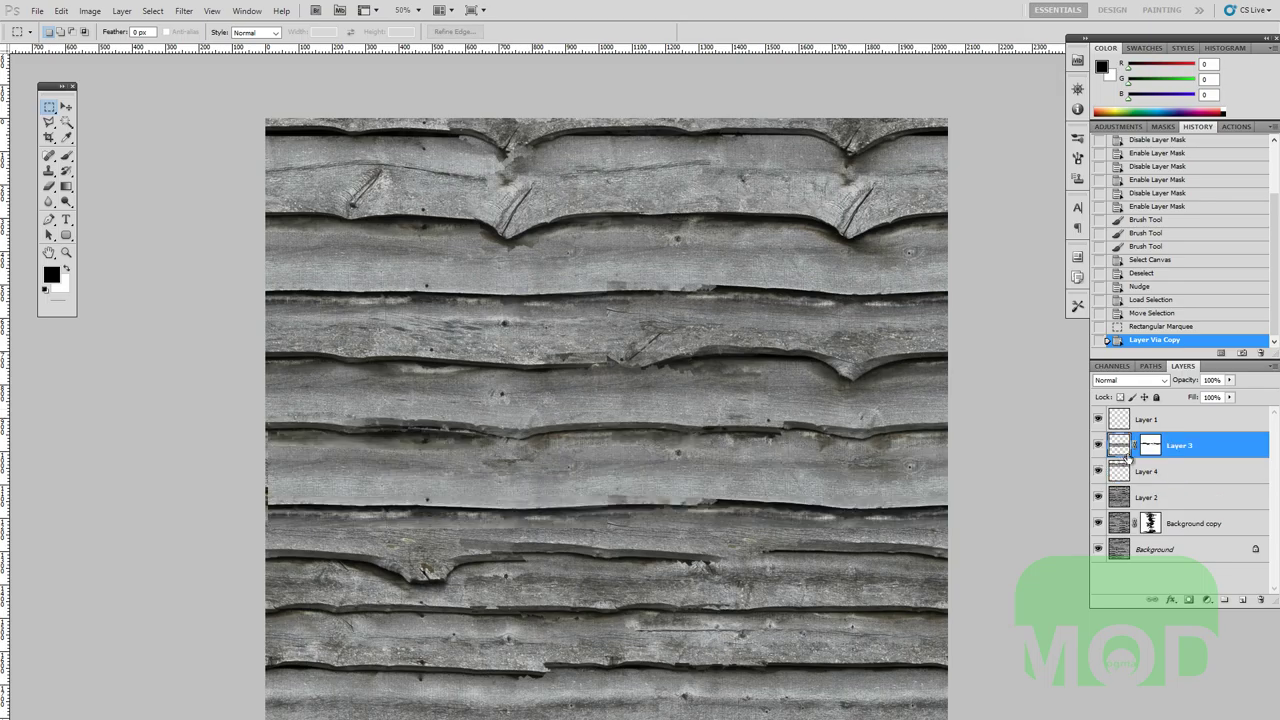
pyautogui.press('v')
pyautogui.moveTo(963, 377); pyautogui.dragTo(940, 469)
pyautogui.hotkey('ctrl', 'z')
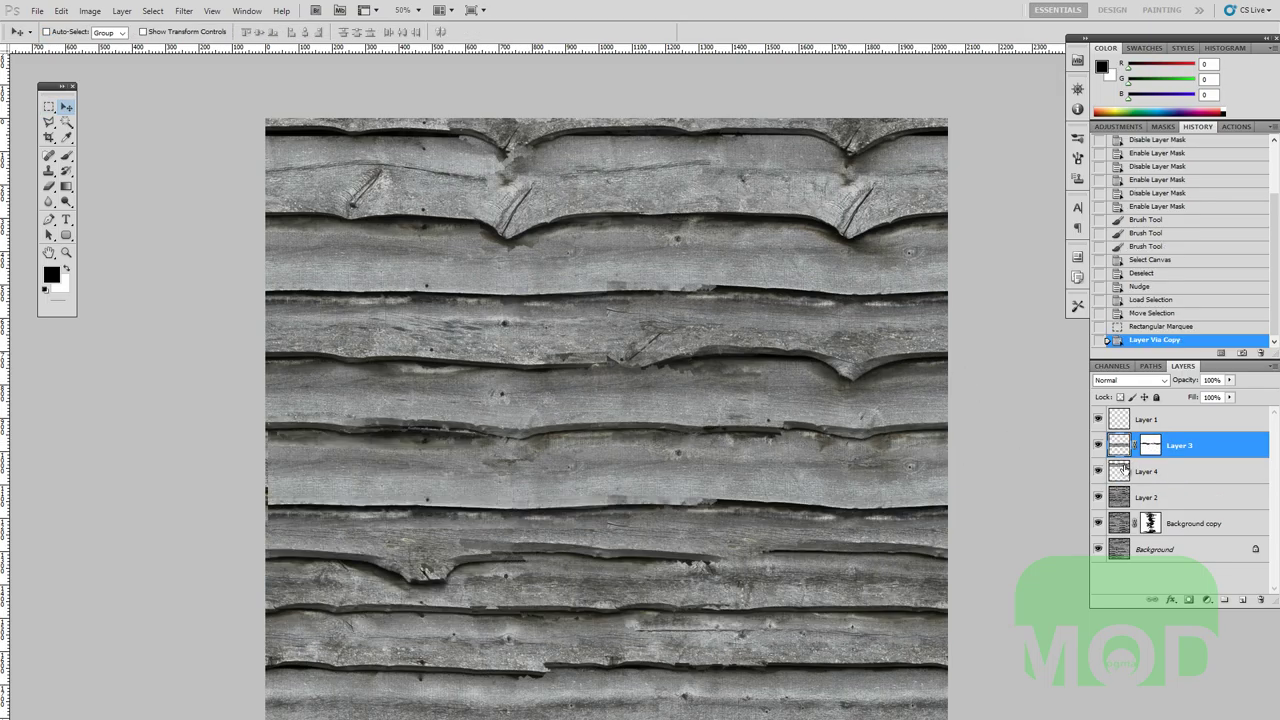
# Move the copied strip on Layer 4 down over Layer 3's plank, load Layer 3's outline to check the fit, and deselect.
pyautogui.click(1121, 470)
pyautogui.moveTo(933, 378); pyautogui.dragTo(934, 575)
pyautogui.scroll(1, 1000, 530)
pyautogui.keyDown('ctrl'); pyautogui.click(1117, 452); pyautogui.keyUp('ctrl')
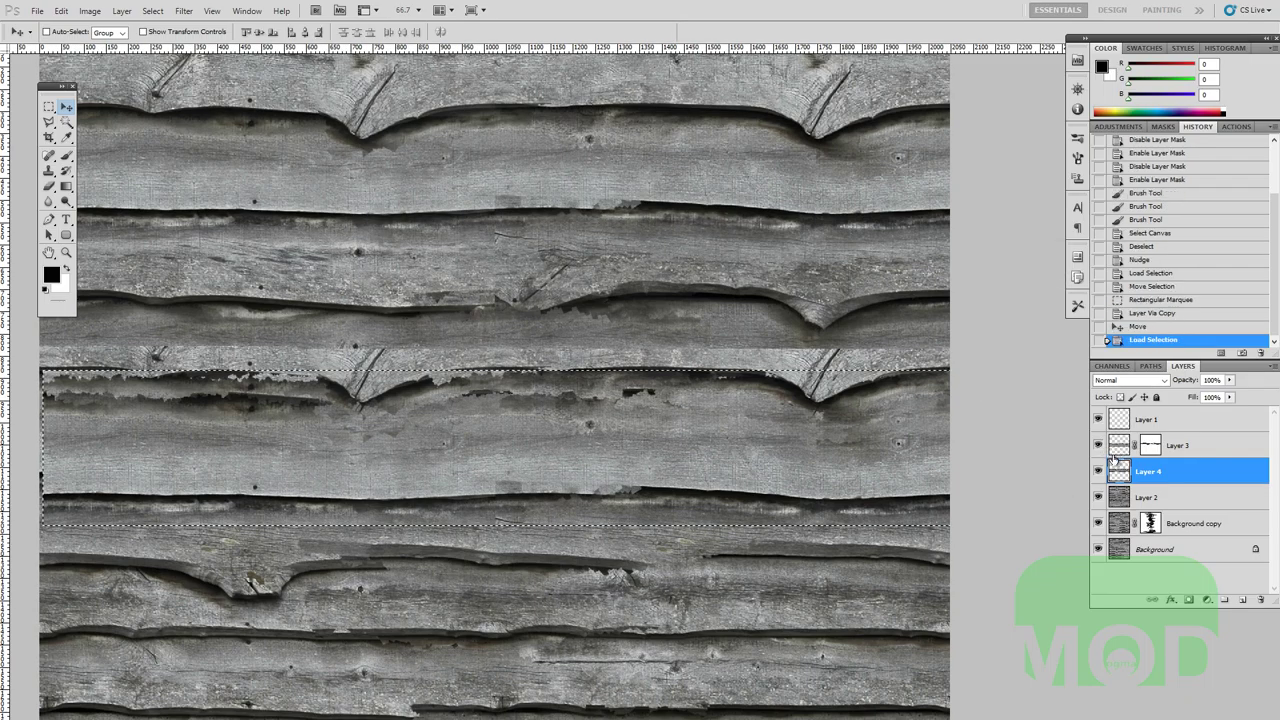
pyautogui.hotkey('ctrl', 'd')
# Invert Layer 4's colours, compare it on and off against Layer 3's strip, and shift it closer to that strip.
pyautogui.click(1098, 476)
pyautogui.click(1098, 476)
pyautogui.hotkey('ctrl', 'i')
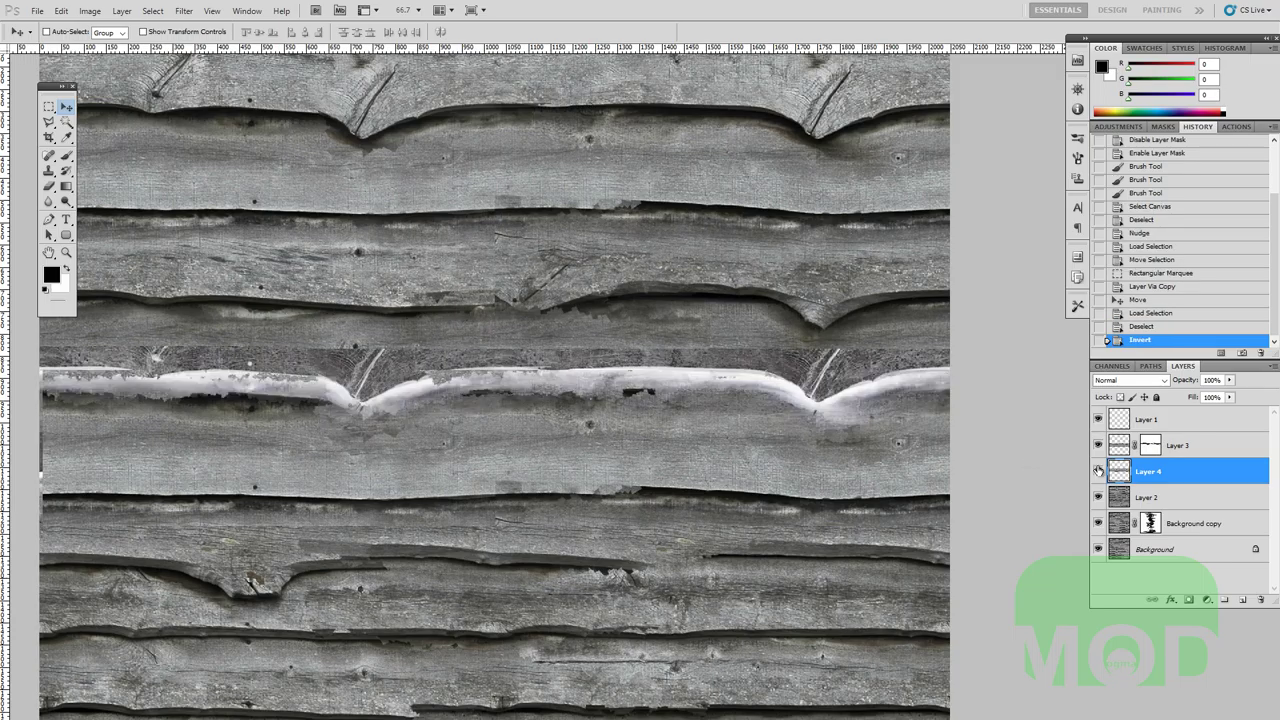
pyautogui.click(1098, 471)
pyautogui.click(1098, 471)
pyautogui.hotkey('ctrl', '+')
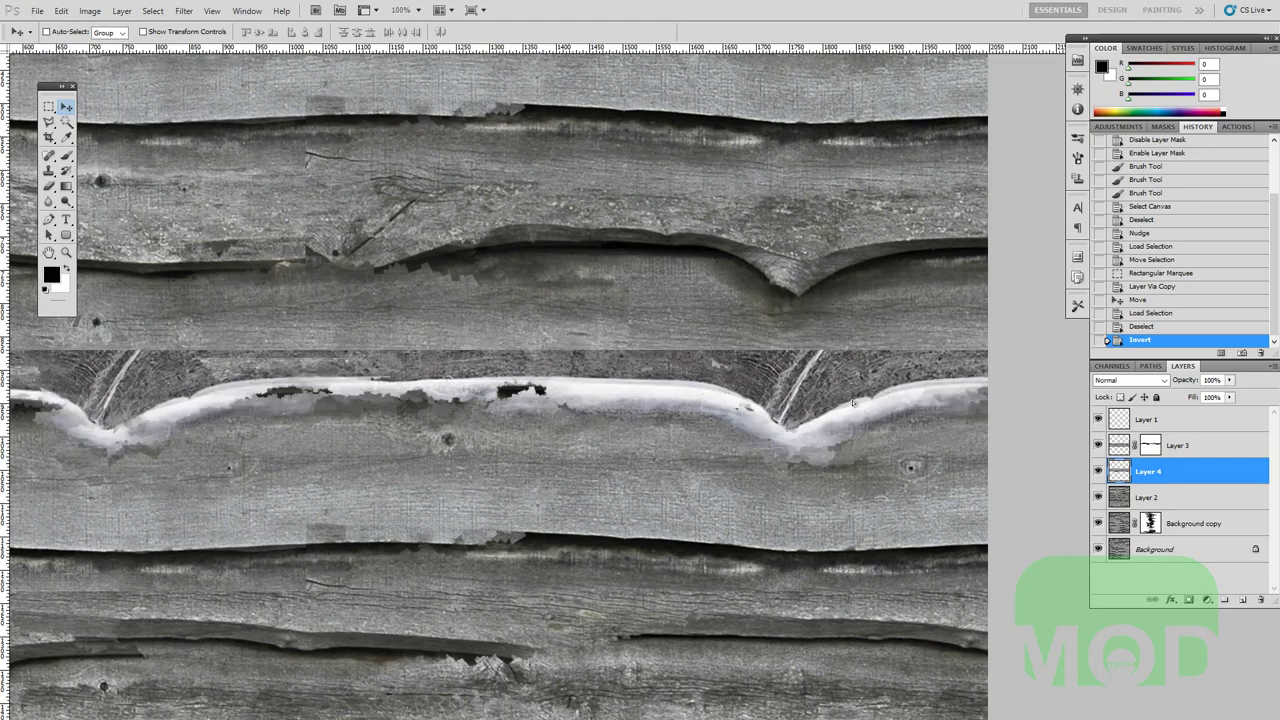
pyautogui.scroll(4, 900, 445)
pyautogui.moveTo(861, 462); pyautogui.dragTo(857, 428)
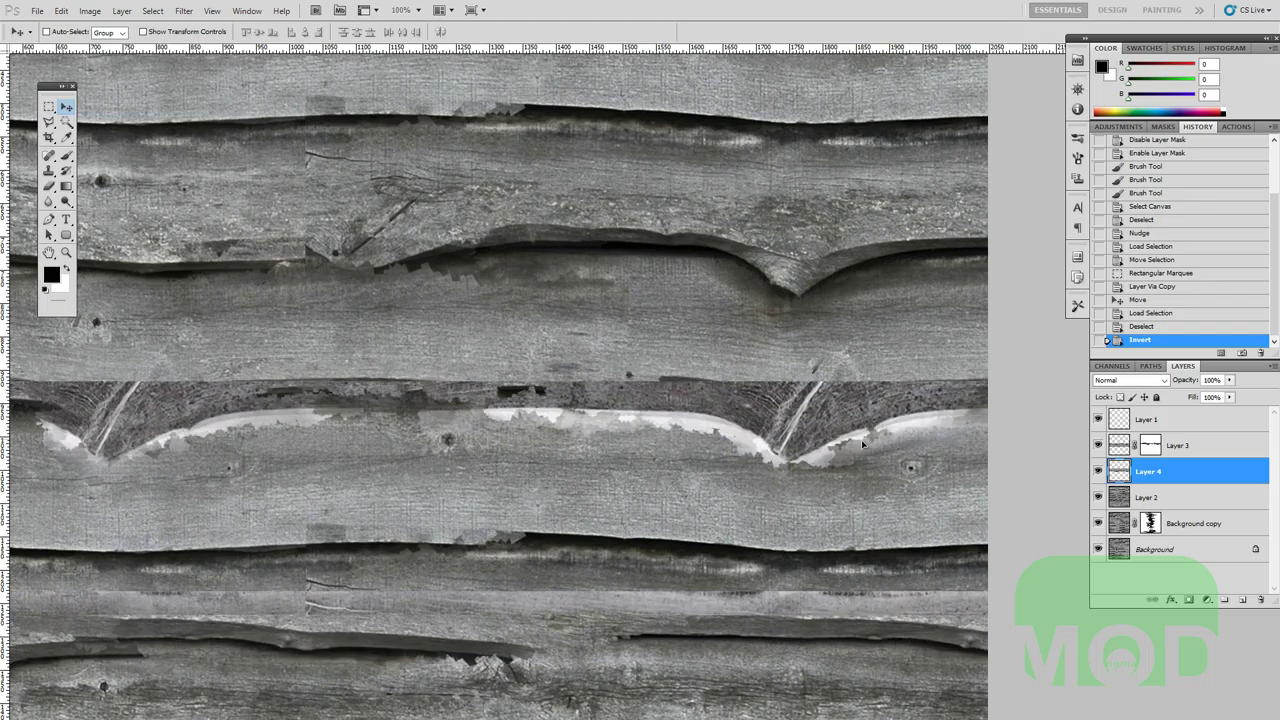
# Disable Layer 3's mask, place Layer 4 above Layer 3, and align the inverted strip with Layer 3's plank.
pyautogui.keyDown('shift'); pyautogui.click(1150, 447); pyautogui.keyUp('shift')
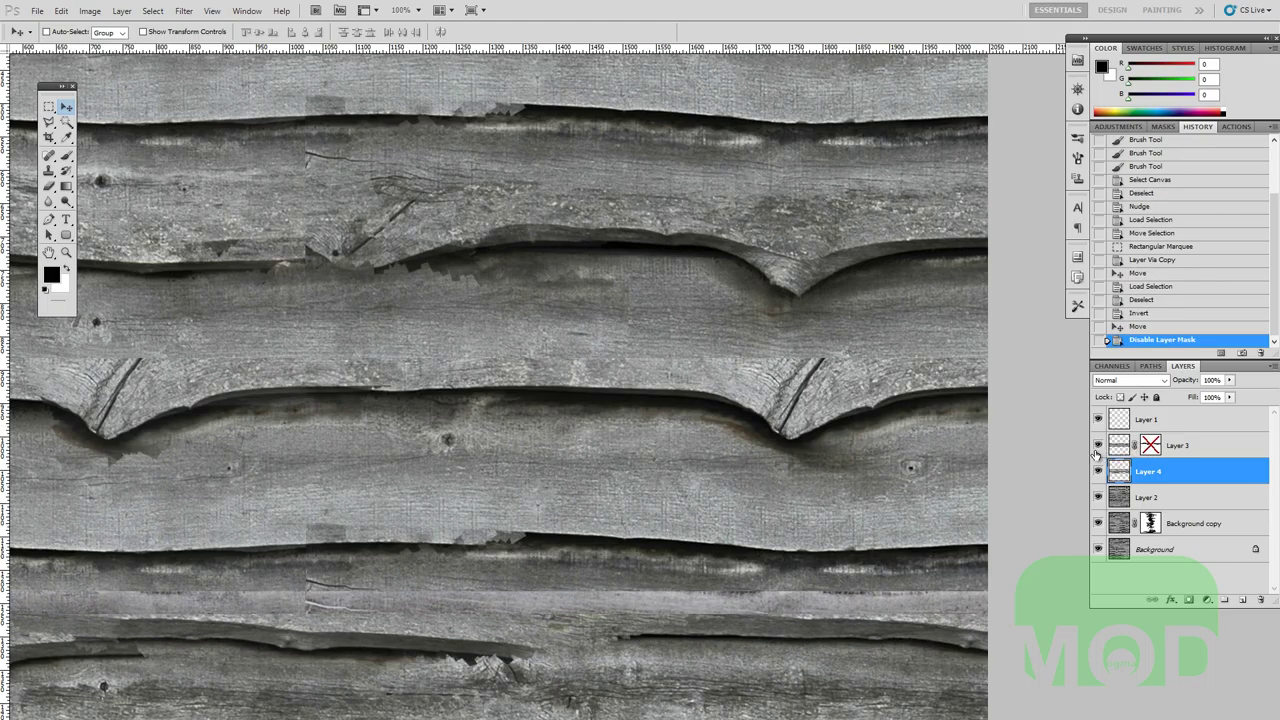
pyautogui.click(1098, 445)
pyautogui.click(1098, 445)
pyautogui.moveTo(1118, 469); pyautogui.dragTo(1140, 423)
pyautogui.moveTo(897, 434); pyautogui.dragTo(868, 419)
pyautogui.moveTo(813, 460); pyautogui.dragTo(909, 423)
pyautogui.keyDown('alt'); pyautogui.click(907, 423); pyautogui.keyUp('alt')
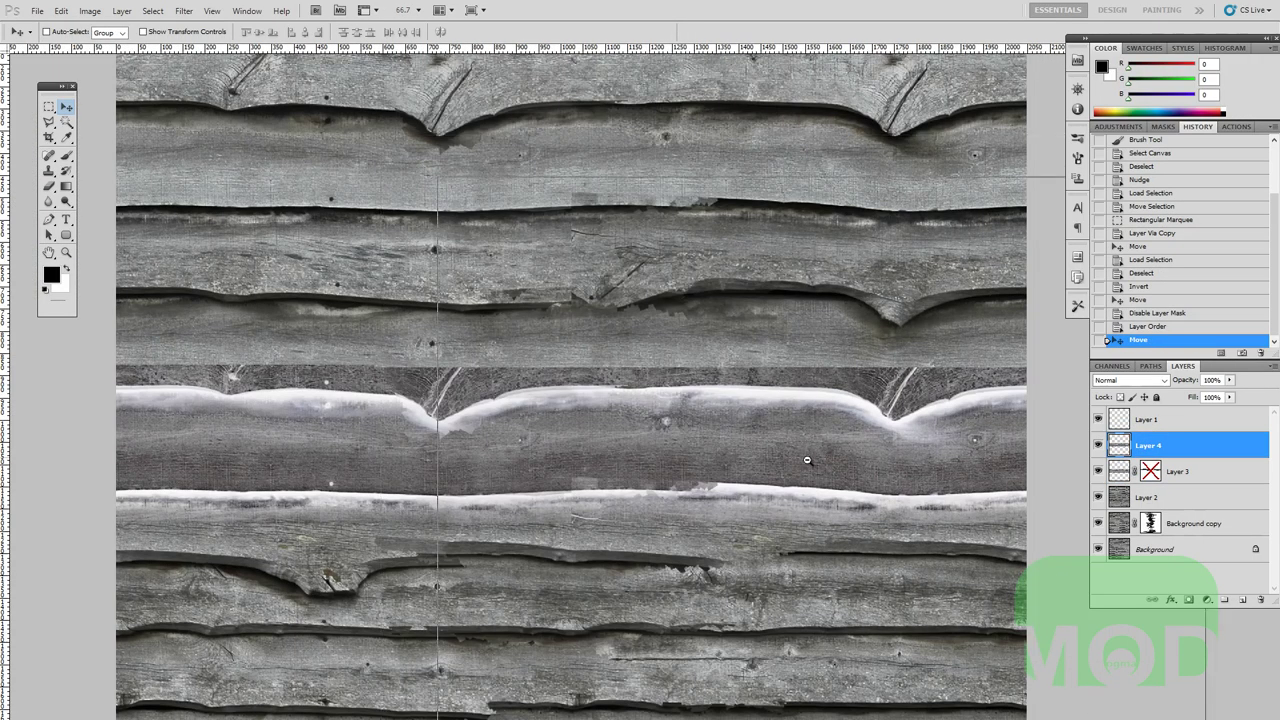
# Enable Layer 3's mask again and transfer it to Layer 4.
pyautogui.keyDown('alt'); pyautogui.click(730, 476); pyautogui.keyUp('alt')
pyautogui.moveTo(730, 476); pyautogui.dragTo(827, 481)
pyautogui.hotkey('ctrl', '+')
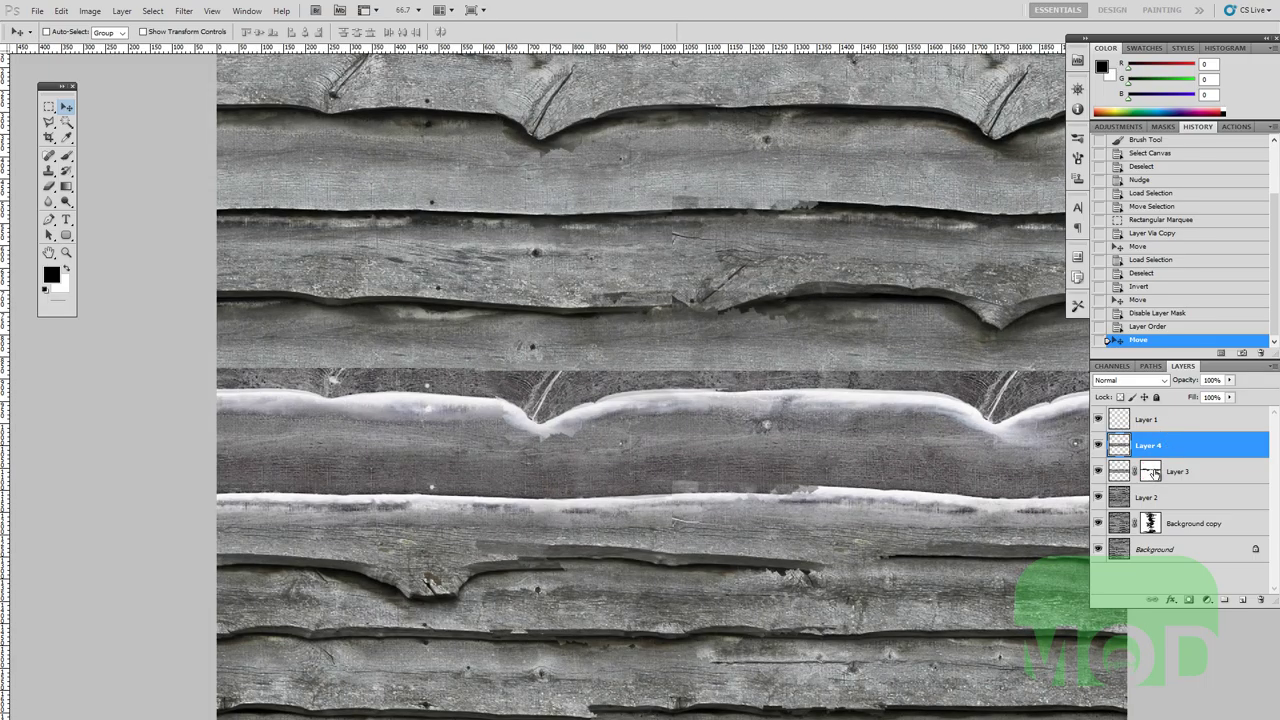
pyautogui.keyDown('shift'); pyautogui.click(1152, 472); pyautogui.keyUp('shift')
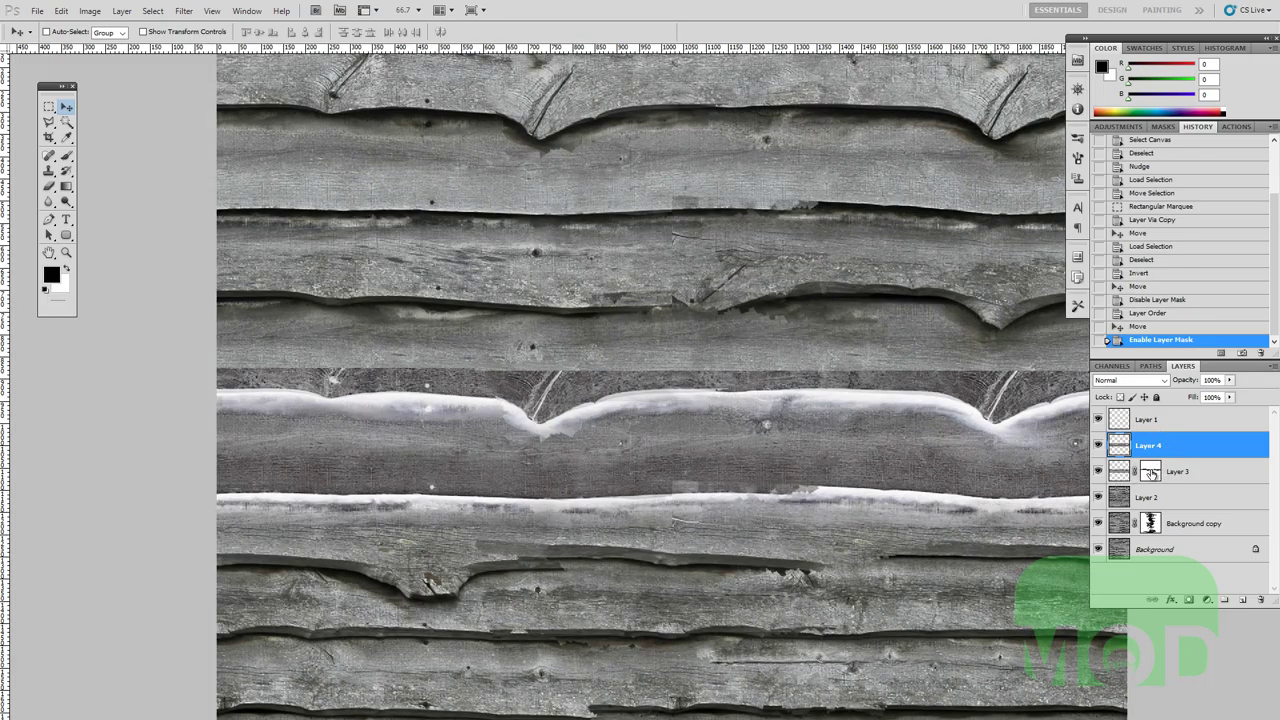
pyautogui.moveTo(1152, 472); pyautogui.dragTo(1152, 446)
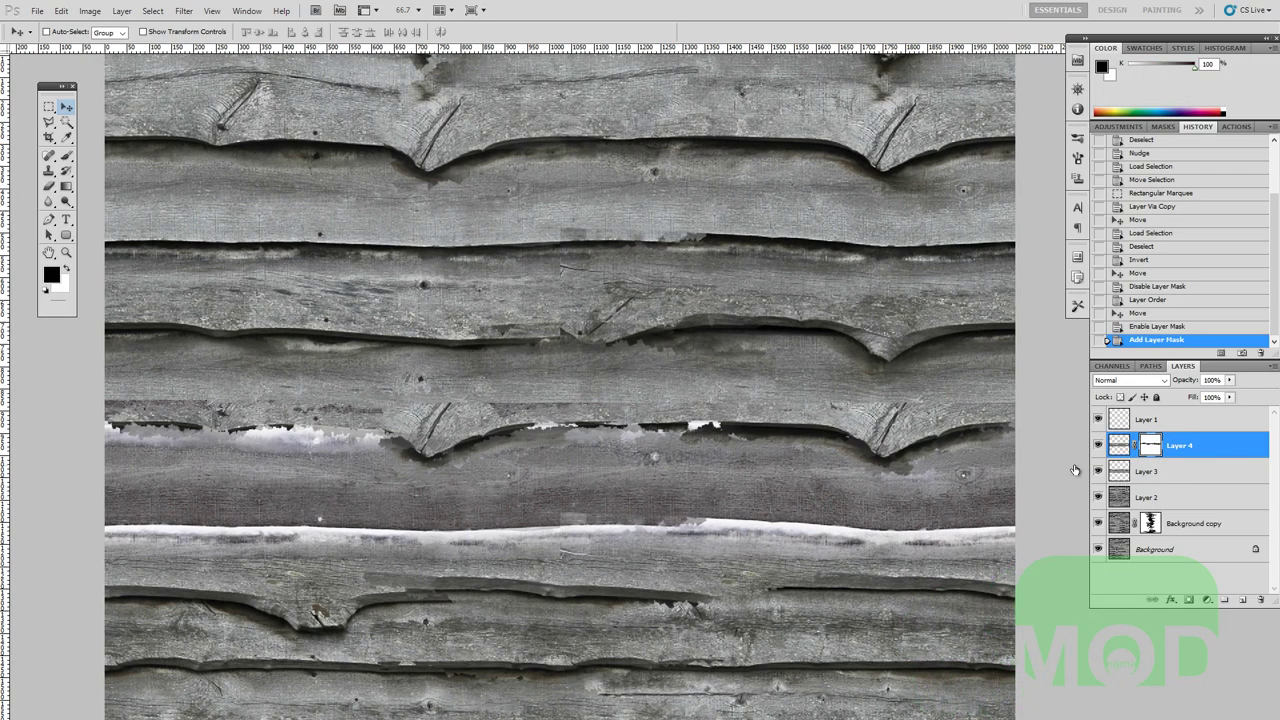
# Hide Layer 3 and toggle Layer 4's visibility to compare it with the planks underneath.
pyautogui.click(1098, 471)
pyautogui.click(1100, 446)
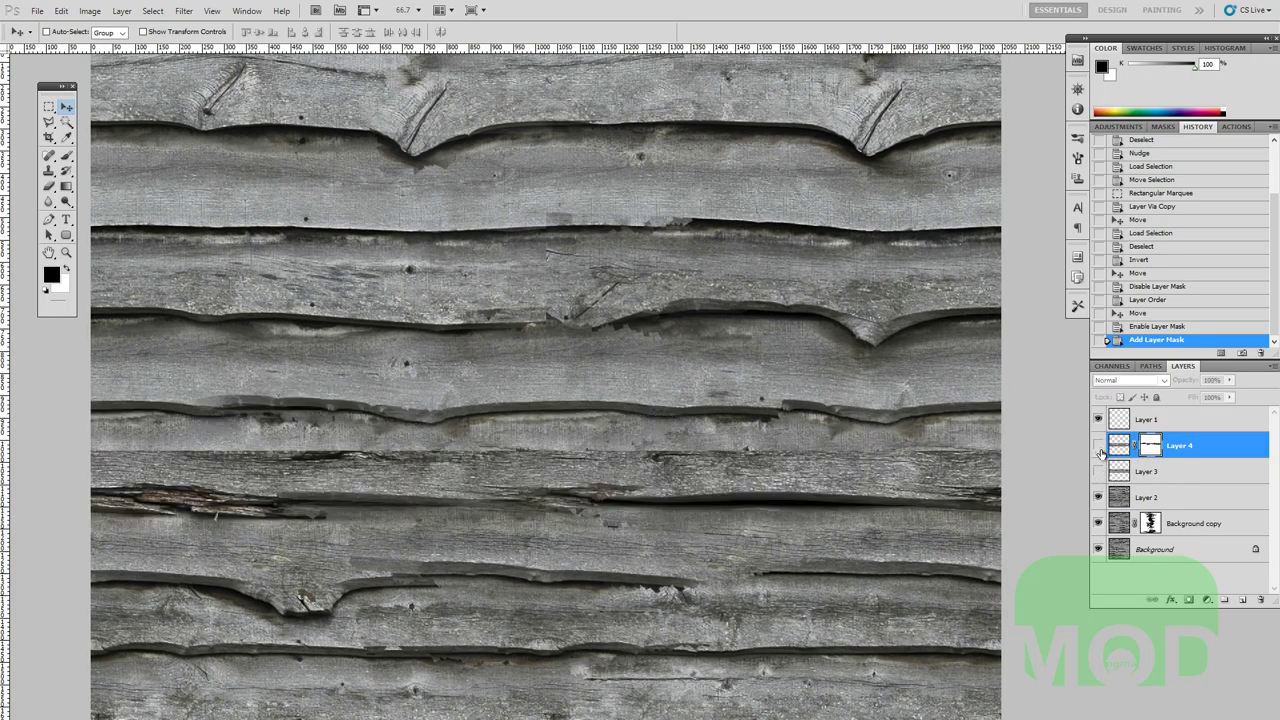
pyautogui.click(1100, 446)
pyautogui.click(1100, 446)
pyautogui.click(1100, 446)
# Invert the image on Layer 4 again to restore its natural wood colours.
pyautogui.click(1118, 446)
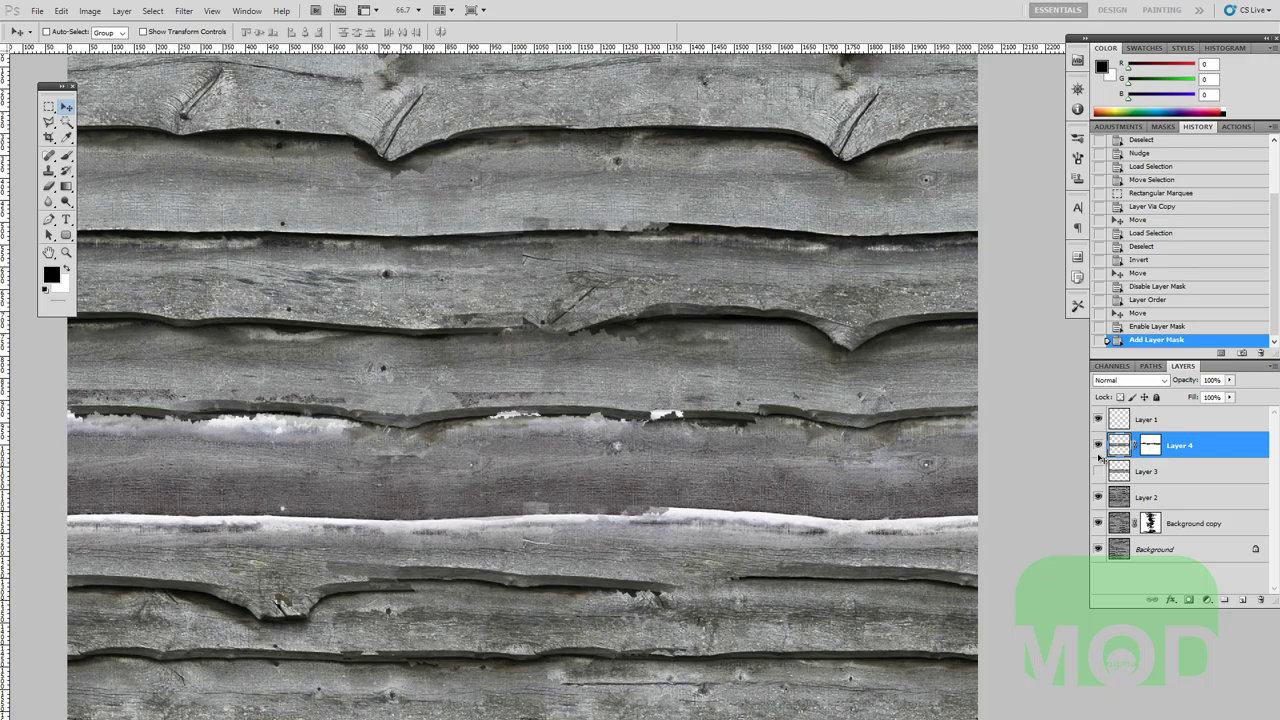
pyautogui.moveTo(935, 459); pyautogui.dragTo(1001, 436)
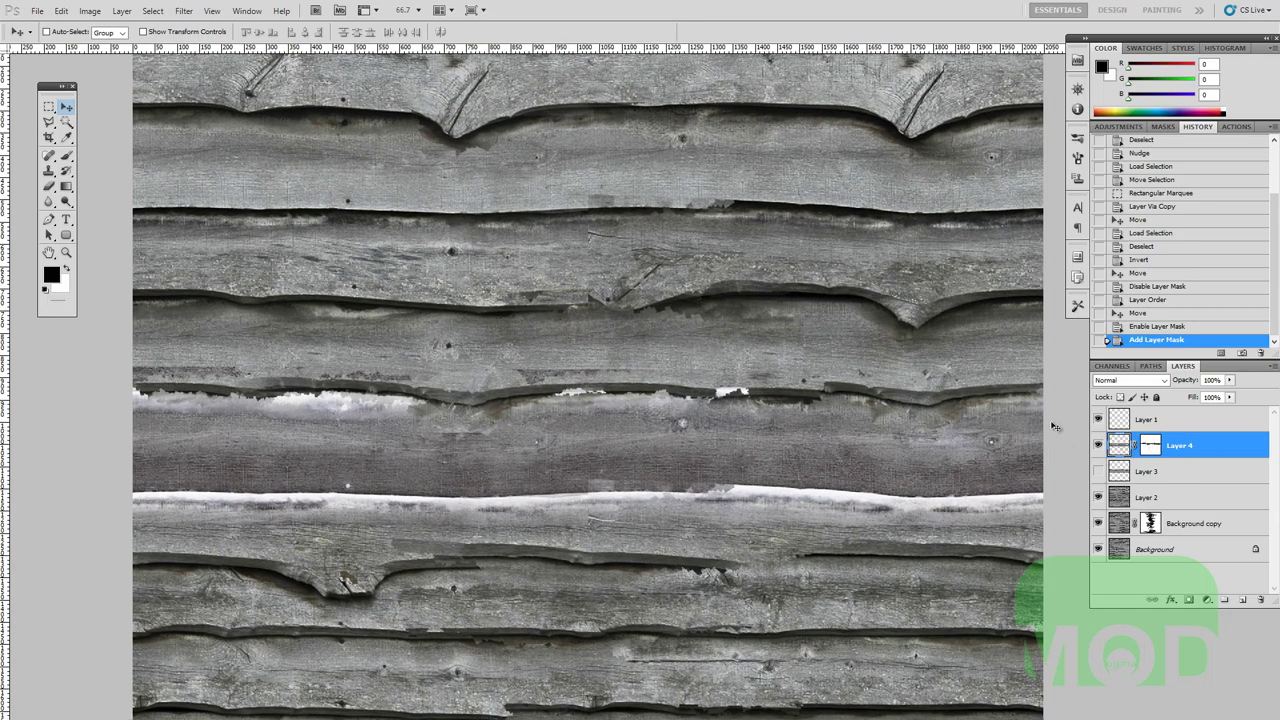
pyautogui.hotkey('ctrl', 'i')
pyautogui.scroll(-1, 737, 378)
# Paint black at 50% opacity on Layer 4's mask along the strip's upper seam to blend it into the plank above.
pyautogui.click(1151, 449)
pyautogui.press('b')
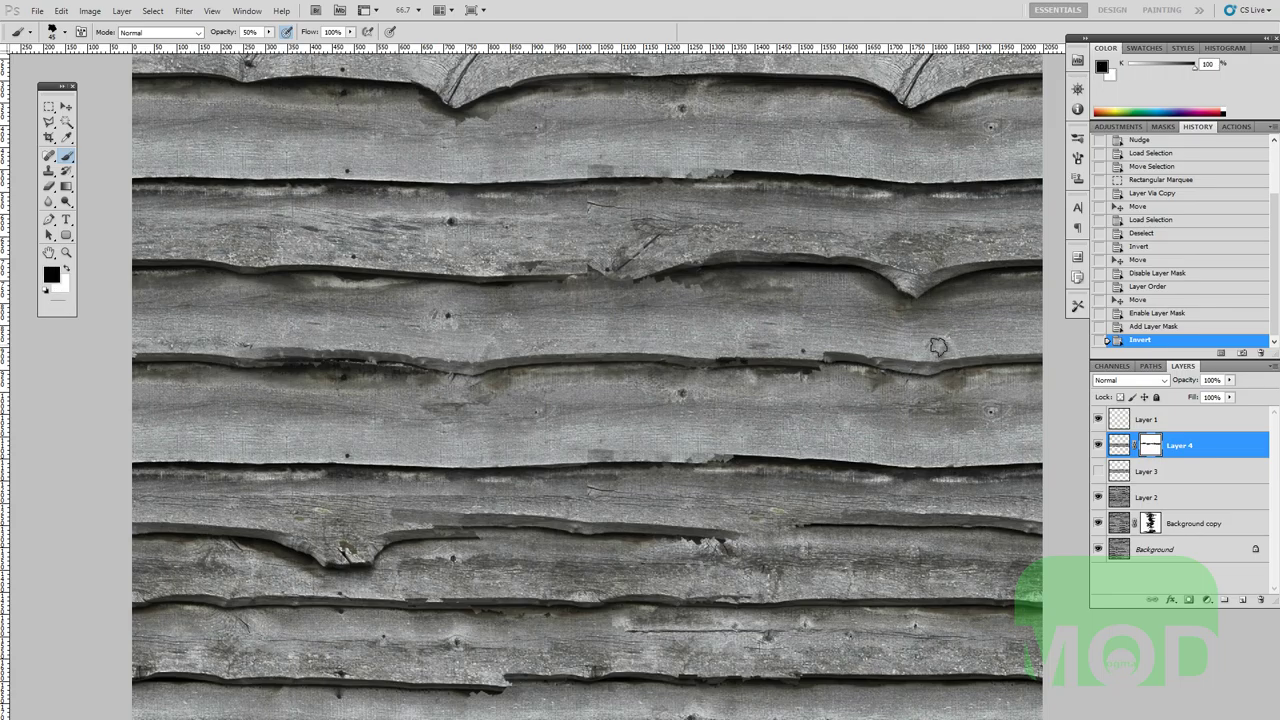
pyautogui.click(937, 346)
pyautogui.click(943, 343)
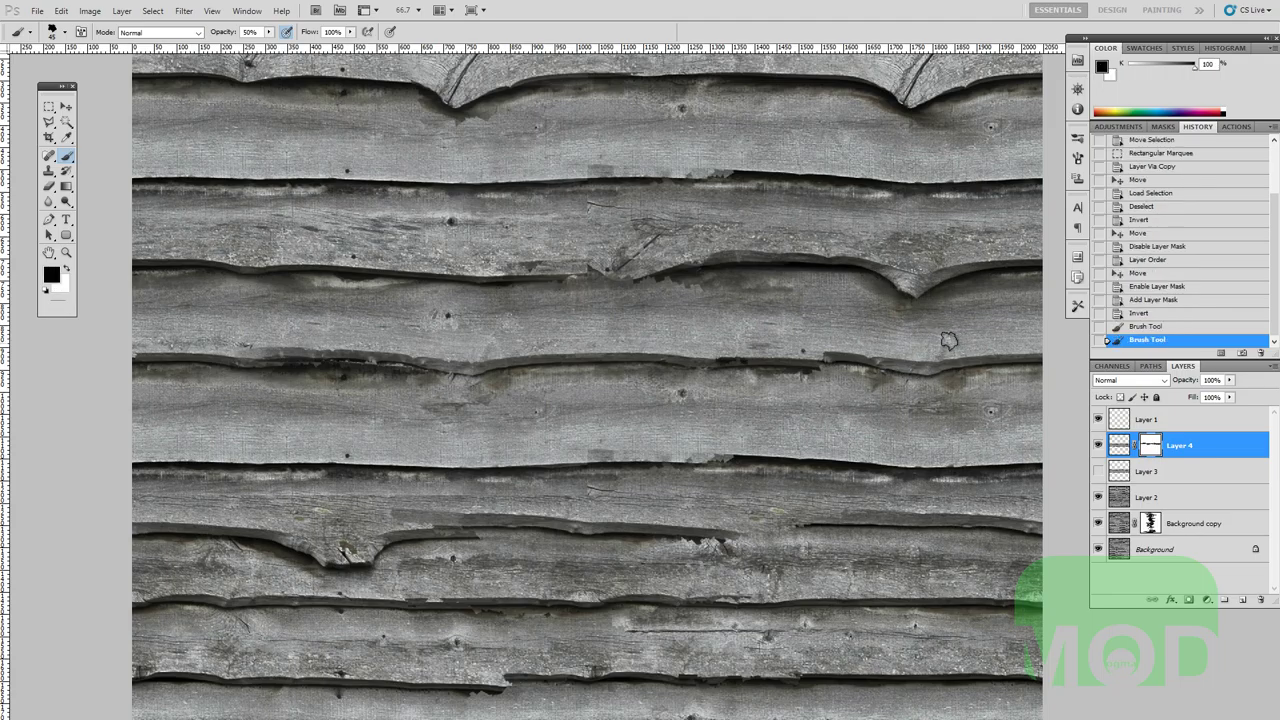
pyautogui.click(697, 345)
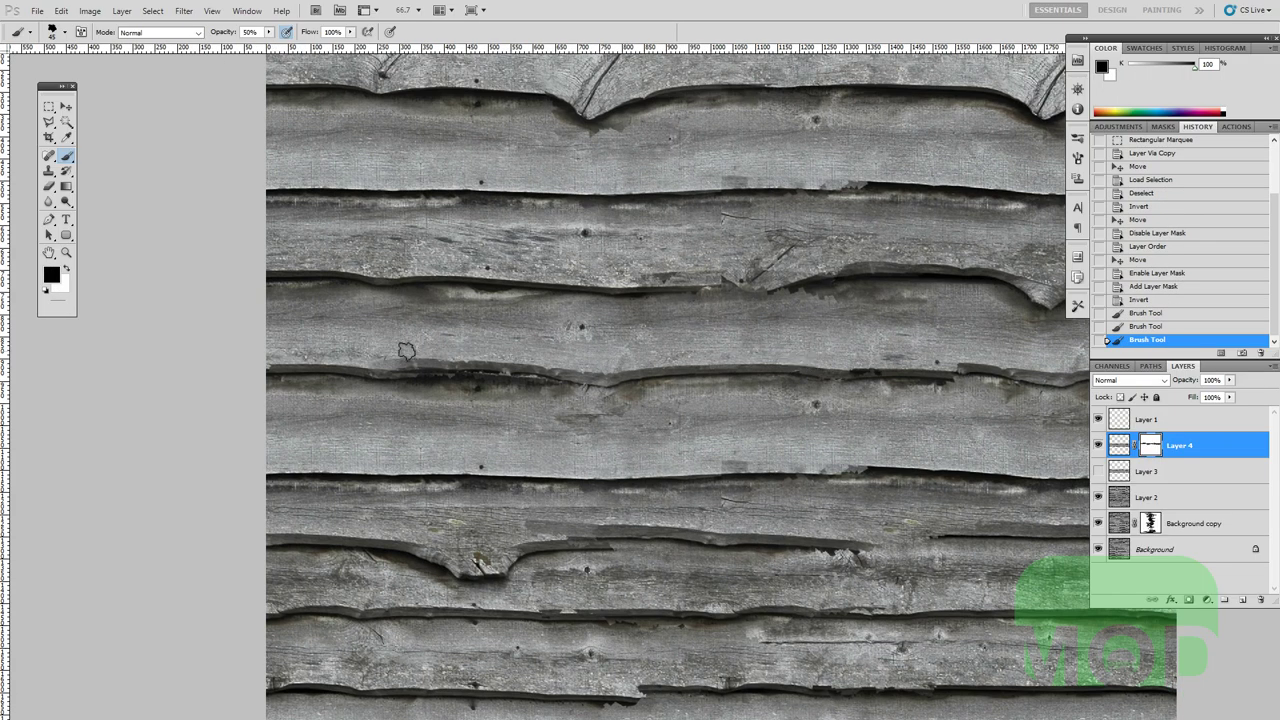
pyautogui.click(406, 351)
# Return the texture document to a floating window and reposition the window in the workspace.
pyautogui.keyDown('alt'); pyautogui.click(790, 451); pyautogui.keyUp('alt')
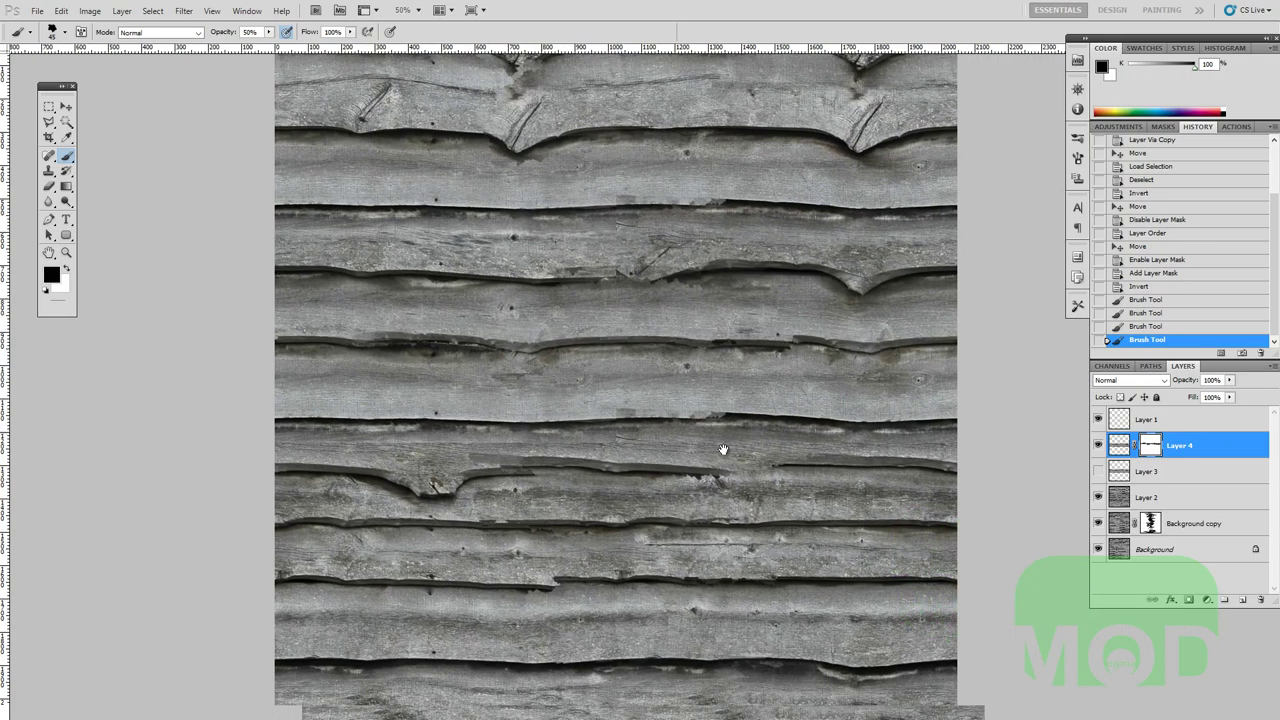
pyautogui.keyDown('alt'); pyautogui.click(951, 469); pyautogui.keyUp('alt')
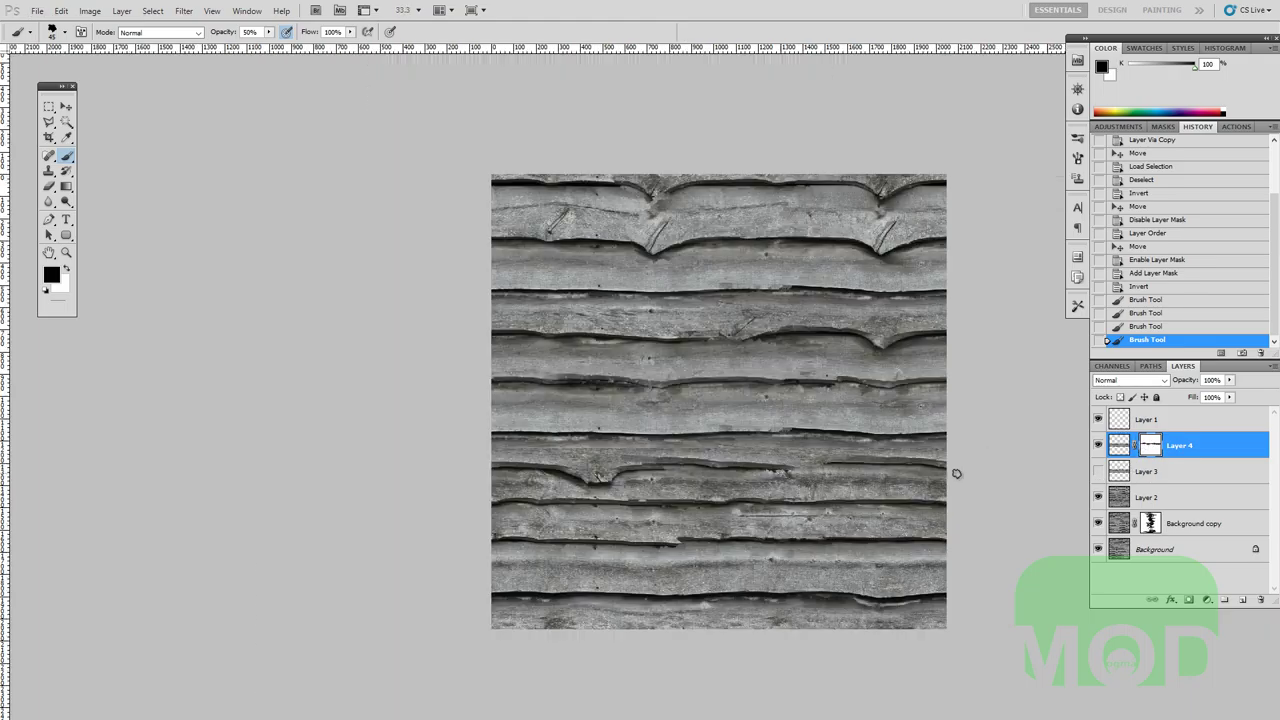
pyautogui.press('f')
pyautogui.press('f')
pyautogui.press('v')
pyautogui.moveTo(551, 142)
pyautogui.mouseDown()
pyautogui.moveTo(727, 143)
pyautogui.moveTo(473, 157)
pyautogui.mouseUp()
# Run the Tile Test action from the DEMO set and show the tiled result full screen.
pyautogui.click(1237, 127)
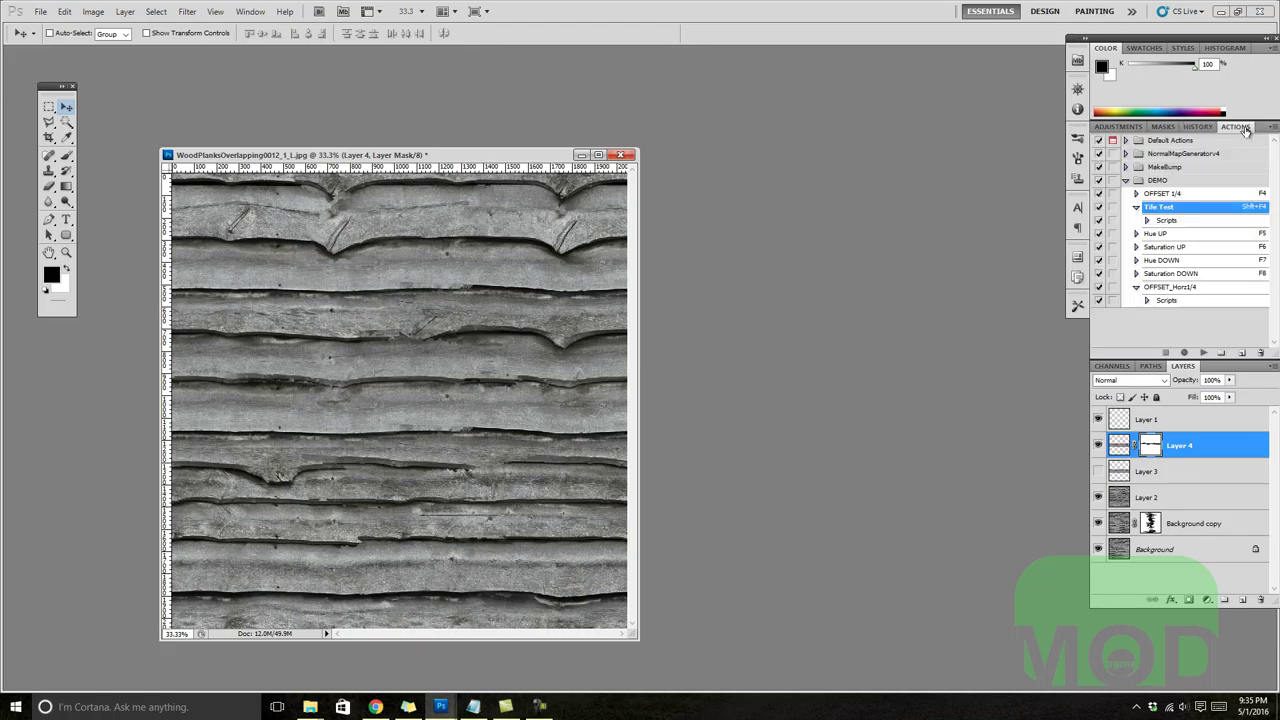
pyautogui.click(1204, 353)
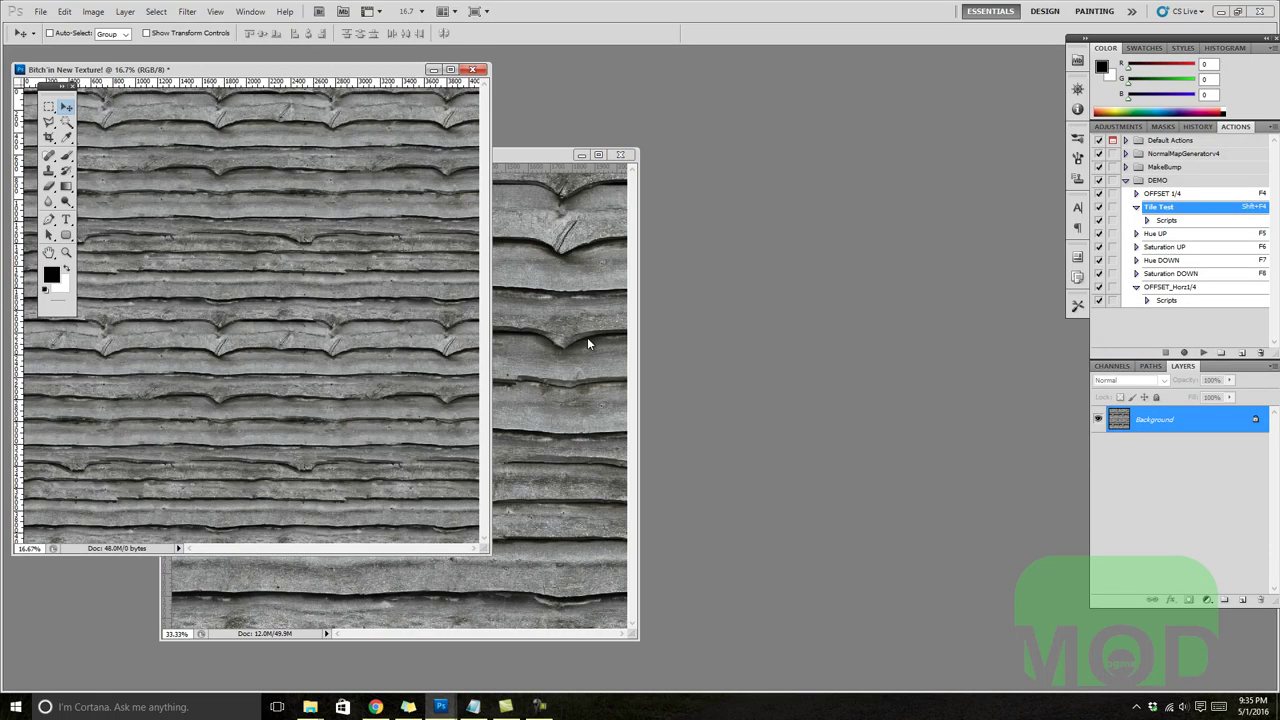
pyautogui.press('f')
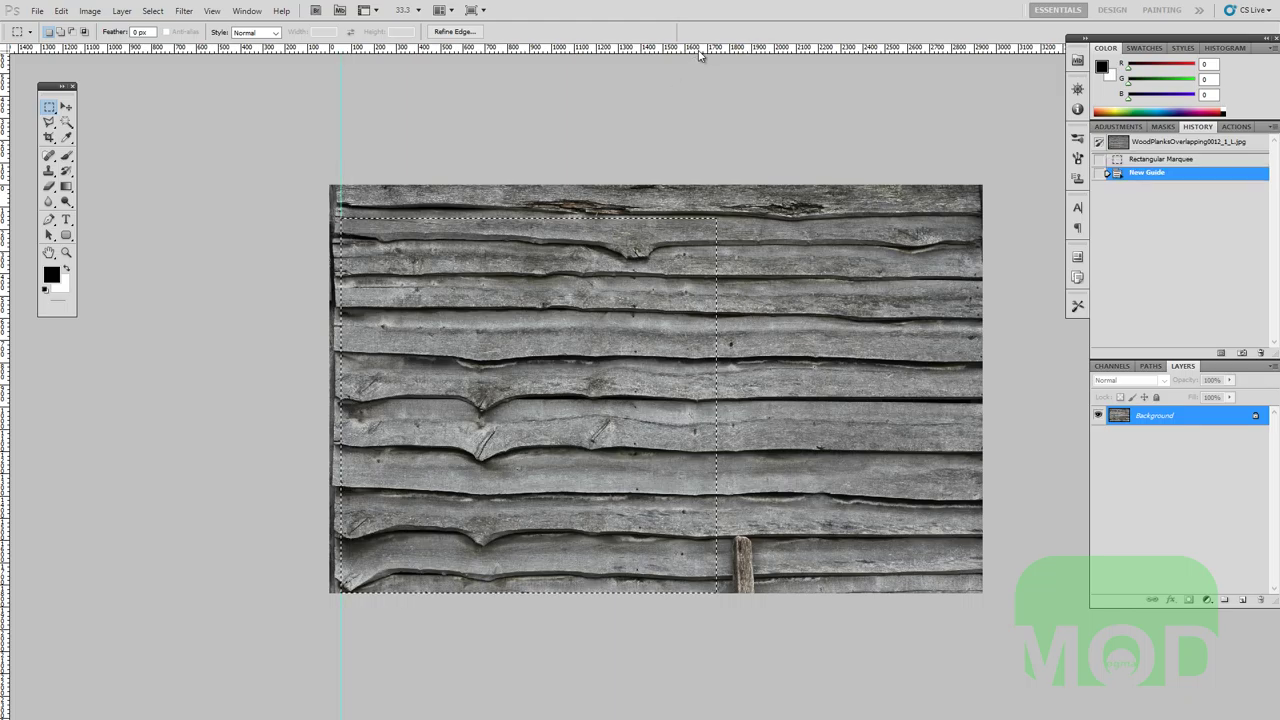
# Add guides along the right and top edges of the square selection, and clear the selection.
pyautogui.moveTo(715, 172); pyautogui.dragTo(710, 218)
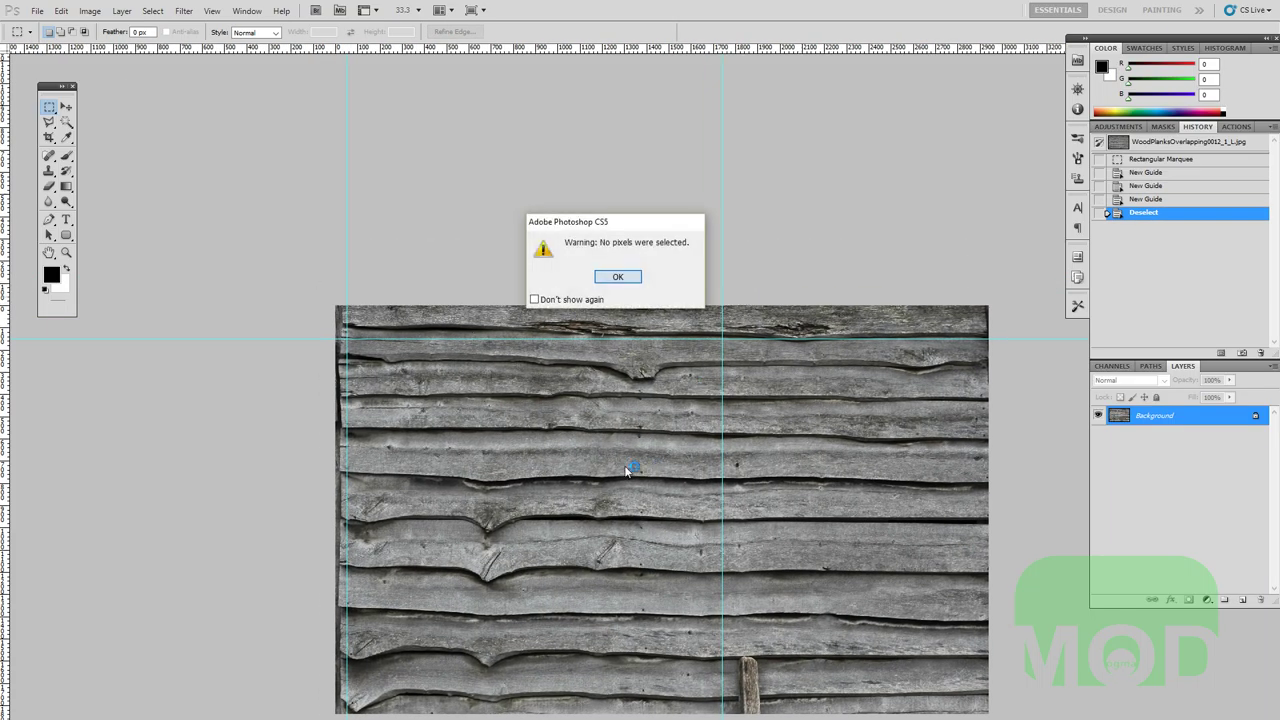
pyautogui.click(630, 277)
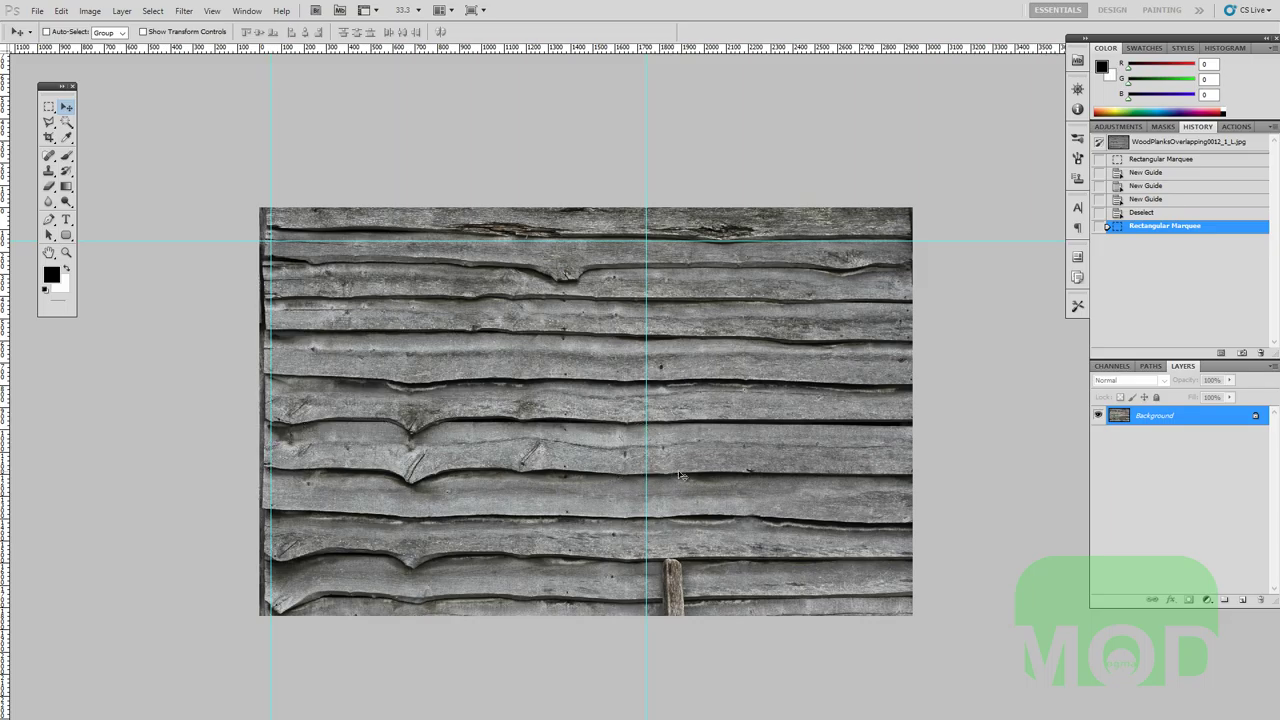
# Select the photo area beyond the right-hand vertical guide at full height and copy it to a new layer.
pyautogui.press('m')
pyautogui.moveTo(762, 462); pyautogui.dragTo(747, 486)
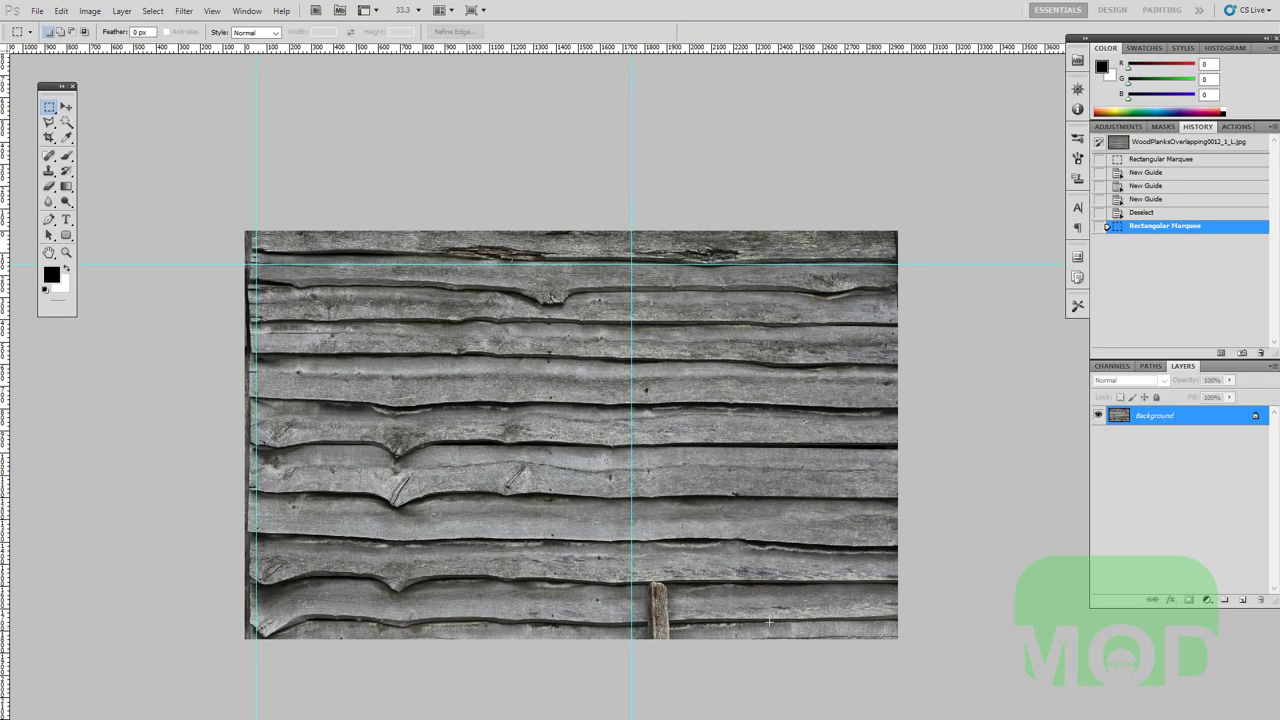
pyautogui.moveTo(634, 178); pyautogui.dragTo(635, 180)
pyautogui.moveTo(694, 453); pyautogui.dragTo(702, 407)
pyautogui.press('v')
pyautogui.moveTo(774, 483); pyautogui.dragTo(805, 523)
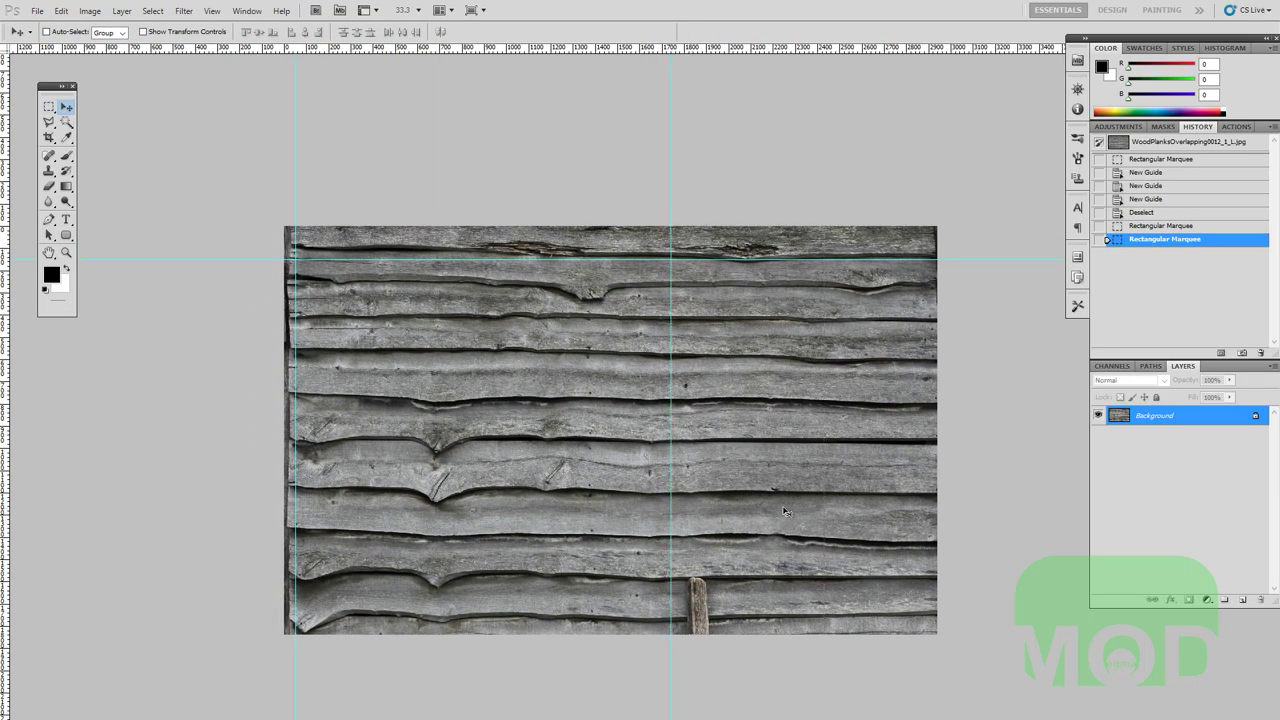
pyautogui.hotkey('ctrl', 'j')
# Move the copied plank strip across the photo so its left edge meets the left-hand vertical guide.
pyautogui.scroll(-1, 780, 450)
pyautogui.hscroll(-2, 780, 450)
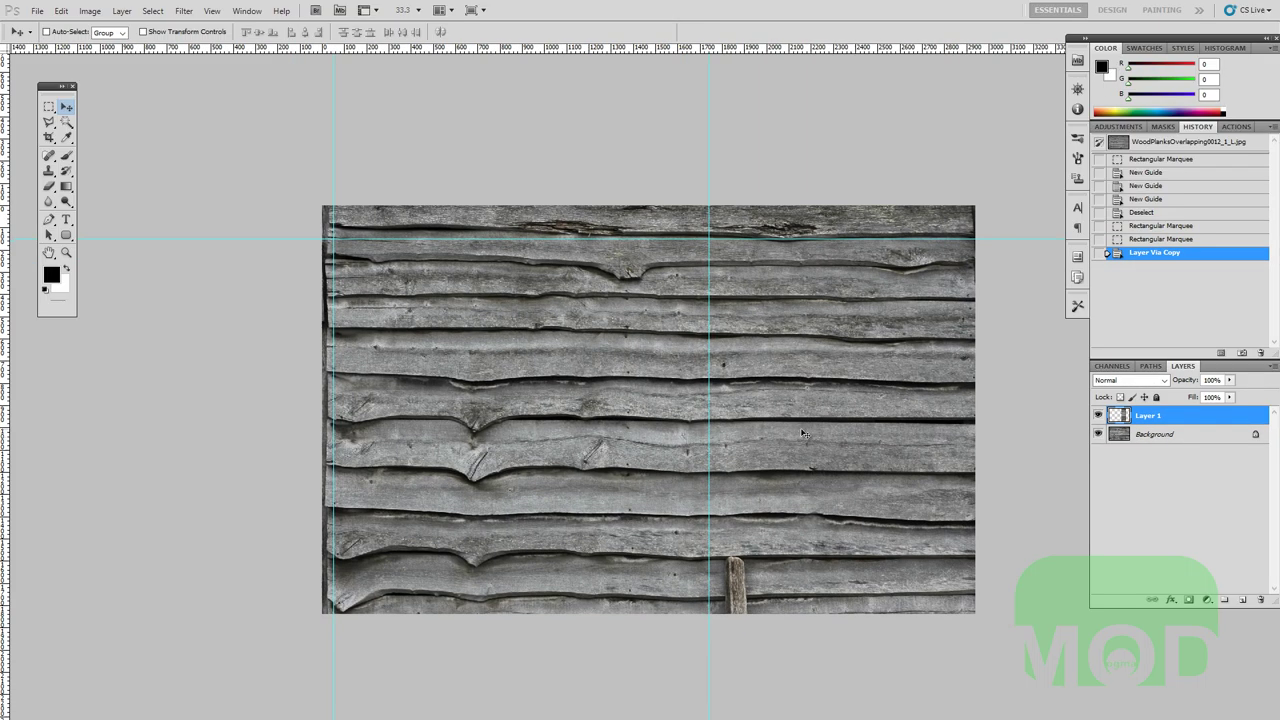
pyautogui.moveTo(802, 433); pyautogui.dragTo(437, 412)
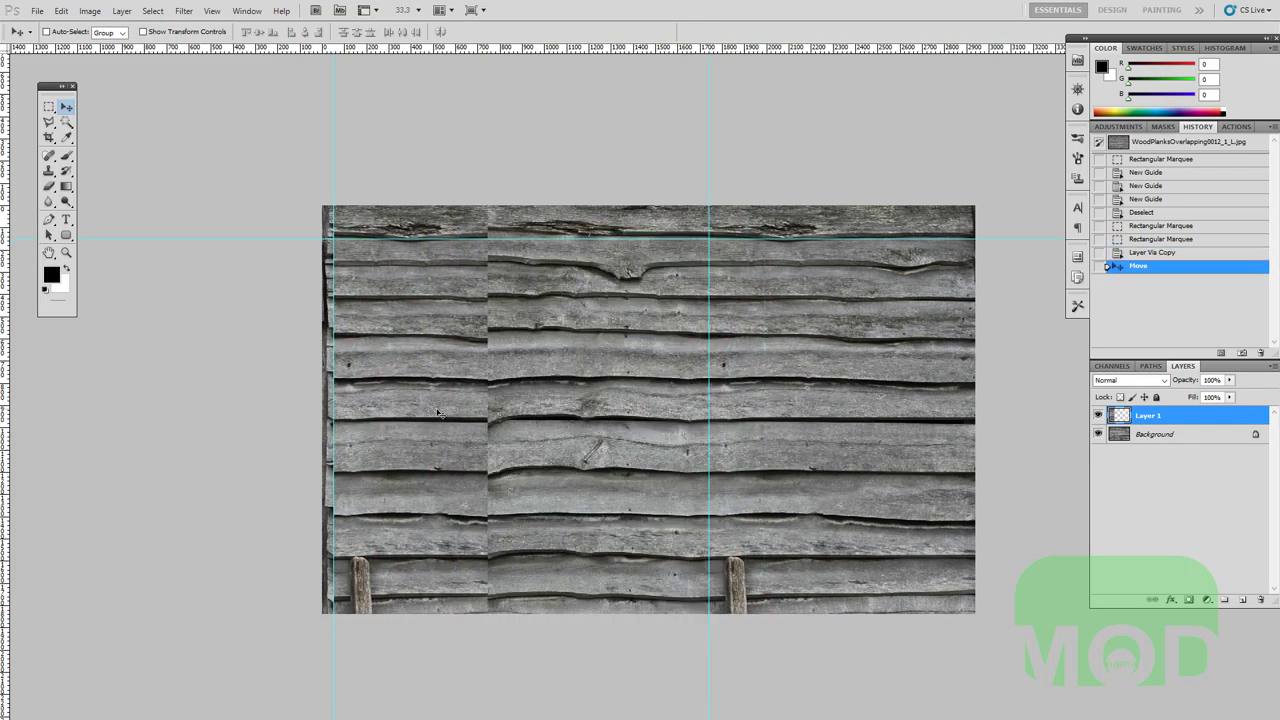
pyautogui.moveTo(556, 465); pyautogui.dragTo(634, 468)
# Add a layer mask to Layer 1 and switch to the Brush tool for painting on it.
pyautogui.press('b')
pyautogui.moveTo(708, 487); pyautogui.dragTo(730, 512)
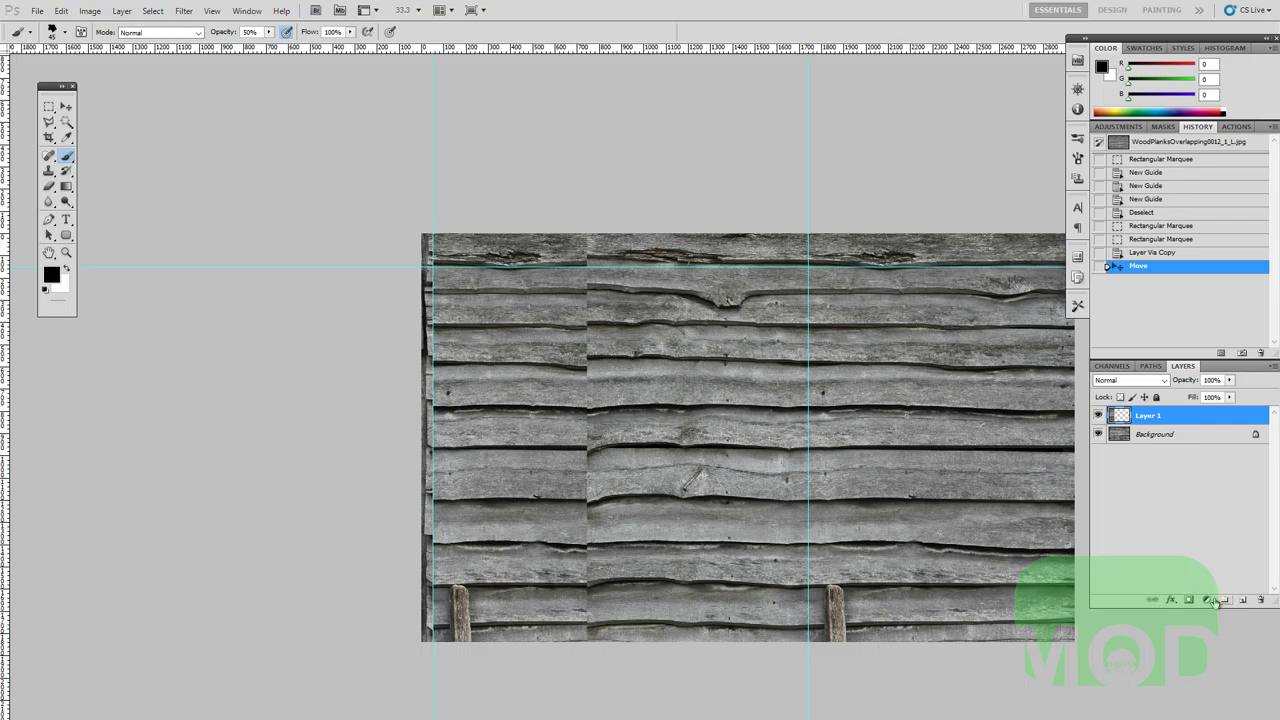
pyautogui.click(1208, 600)
pyautogui.scroll(-2, 722, 510)
pyautogui.hscroll(-1, 722, 510)
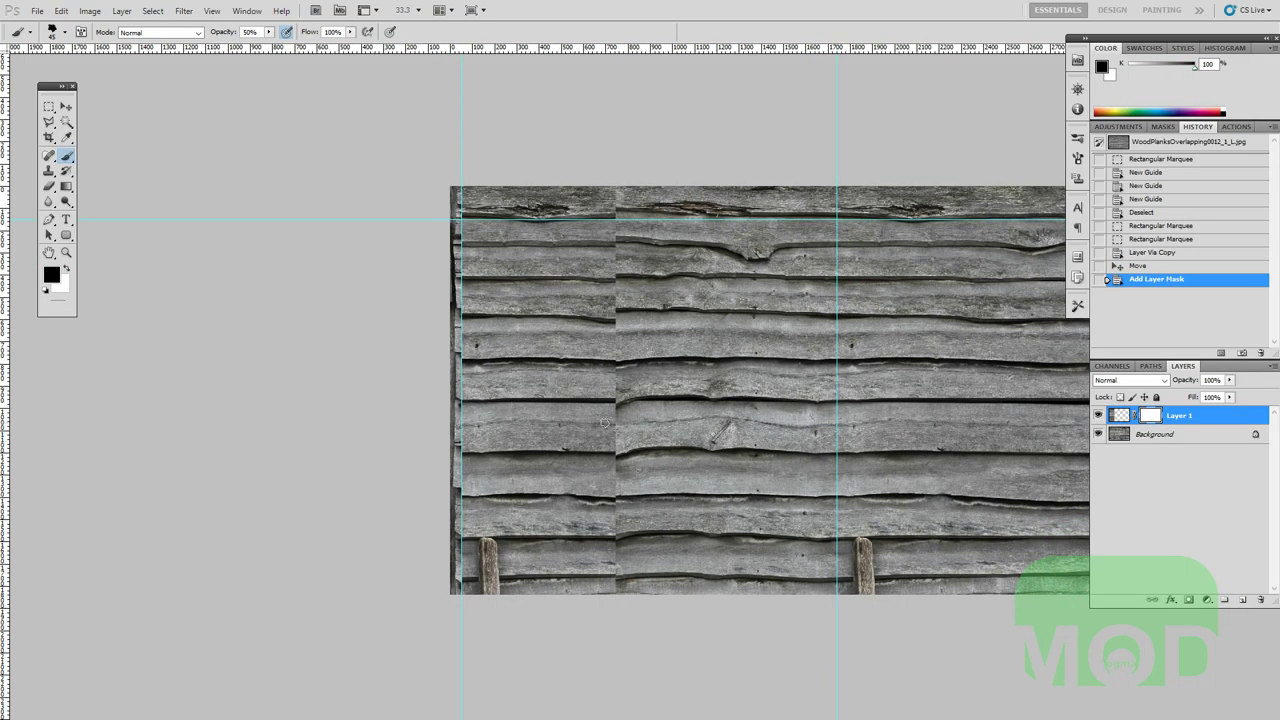
# Paint black on Layer 1's mask along the strip's right edge, raising the brush opacity to 100%, to blend the seam.
pyautogui.moveTo(617, 423)
pyautogui.mouseDown()
pyautogui.moveTo(612, 478)
pyautogui.moveTo(606, 205)
pyautogui.mouseUp()
pyautogui.press('0')
pyautogui.press(']')
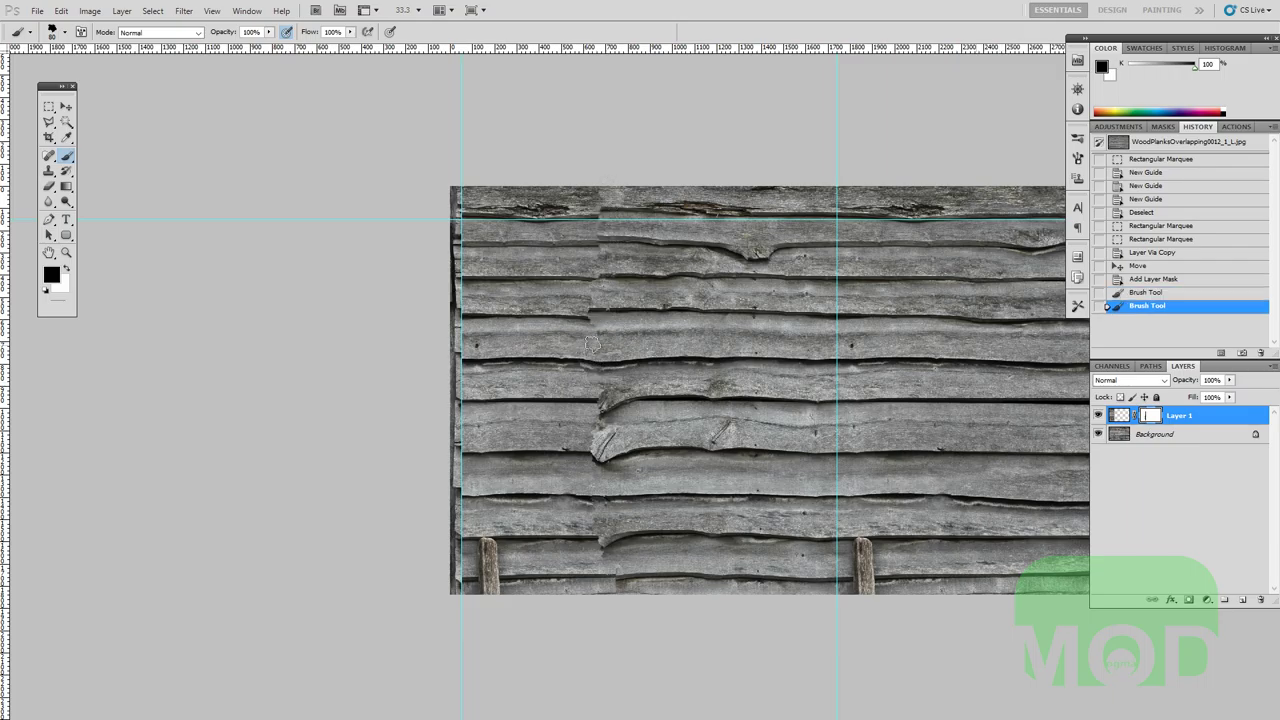
pyautogui.moveTo(582, 317); pyautogui.dragTo(598, 349)
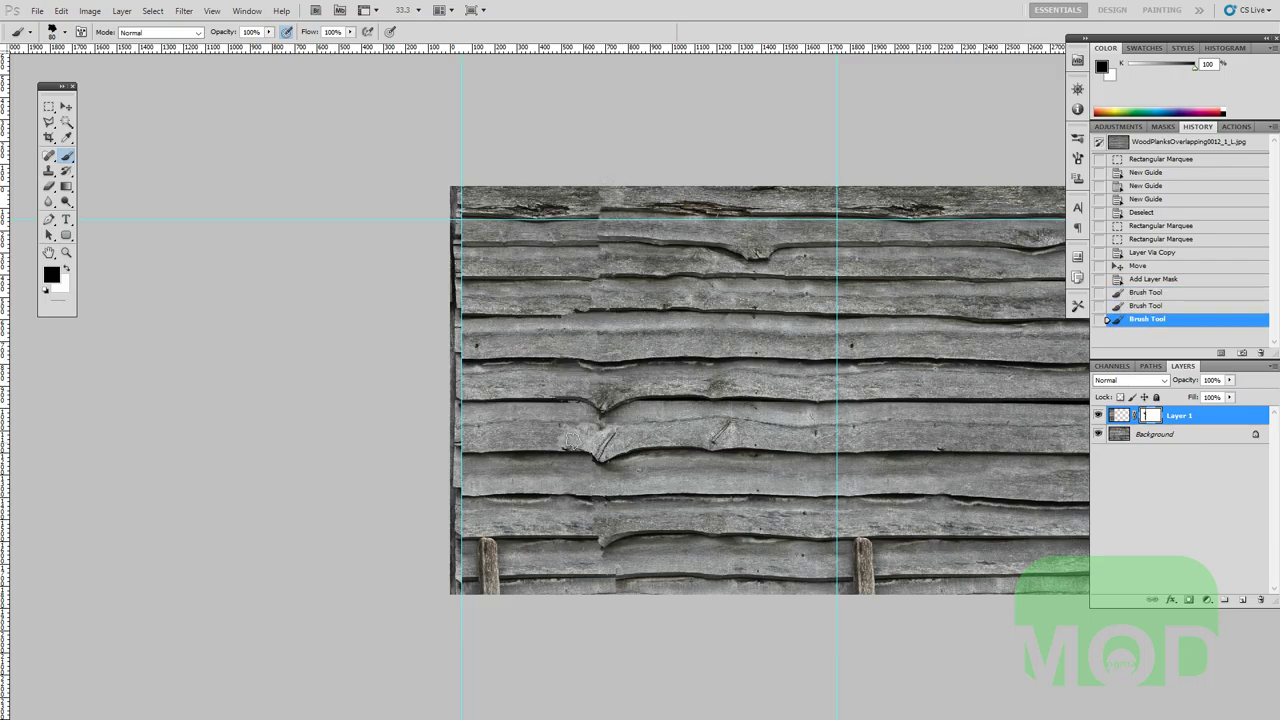
pyautogui.moveTo(578, 452); pyautogui.dragTo(572, 470)
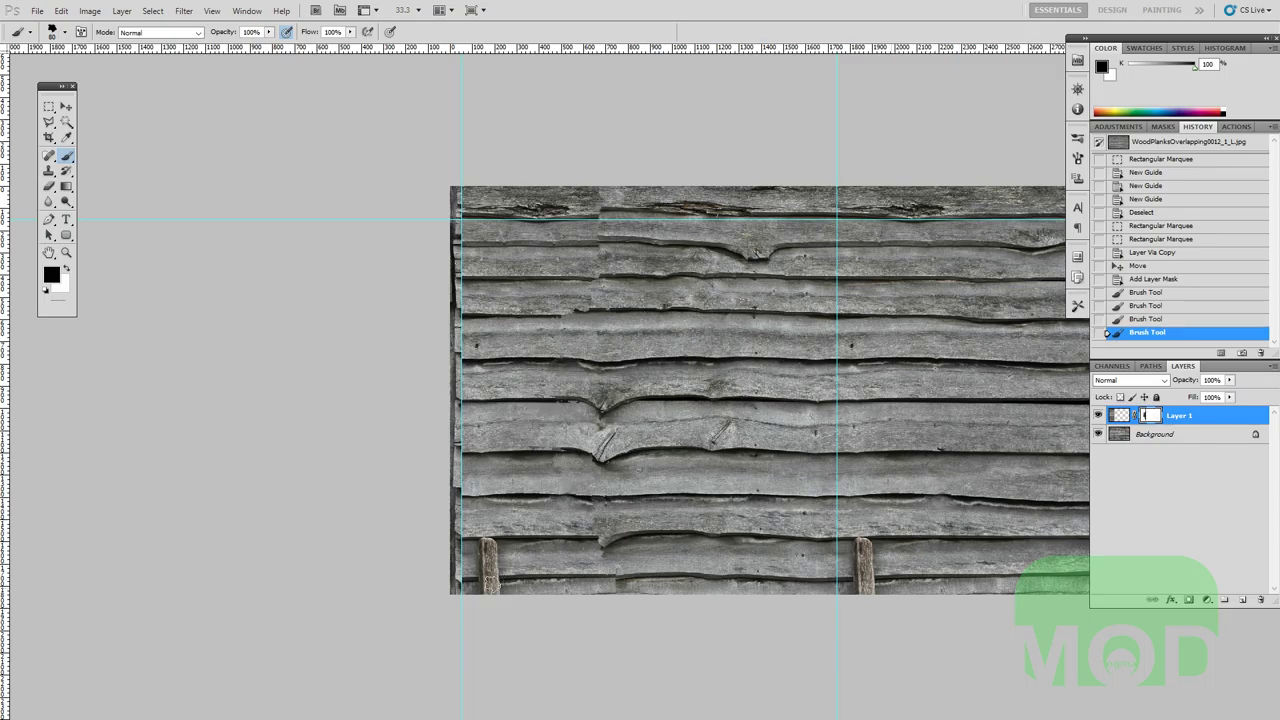
# Mask out the duplicated wooden post at the strip's lower left and enlarge the brush to 125 pixels.
pyautogui.moveTo(484, 555)
pyautogui.mouseDown()
pyautogui.moveTo(464, 562)
pyautogui.moveTo(488, 557)
pyautogui.moveTo(472, 574)
pyautogui.mouseUp()
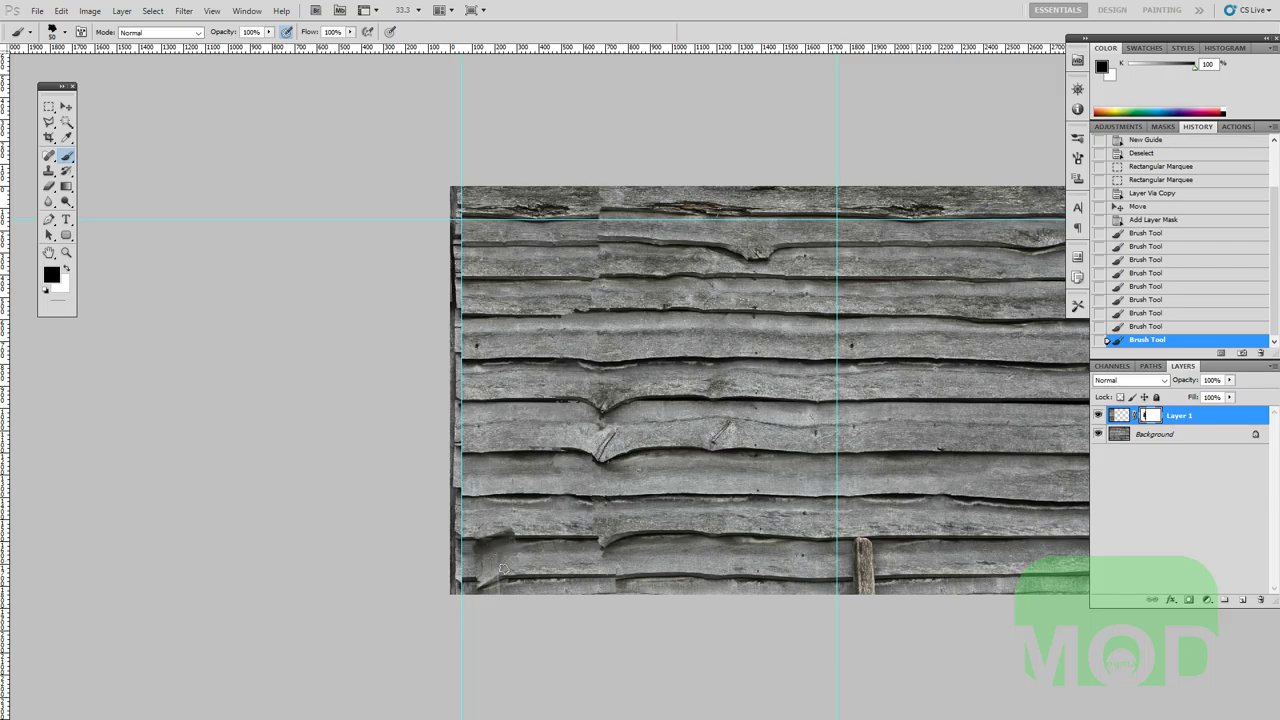
pyautogui.moveTo(519, 532); pyautogui.dragTo(531, 531)
pyautogui.click(537, 530)
pyautogui.moveTo(635, 438); pyautogui.dragTo(627, 501)
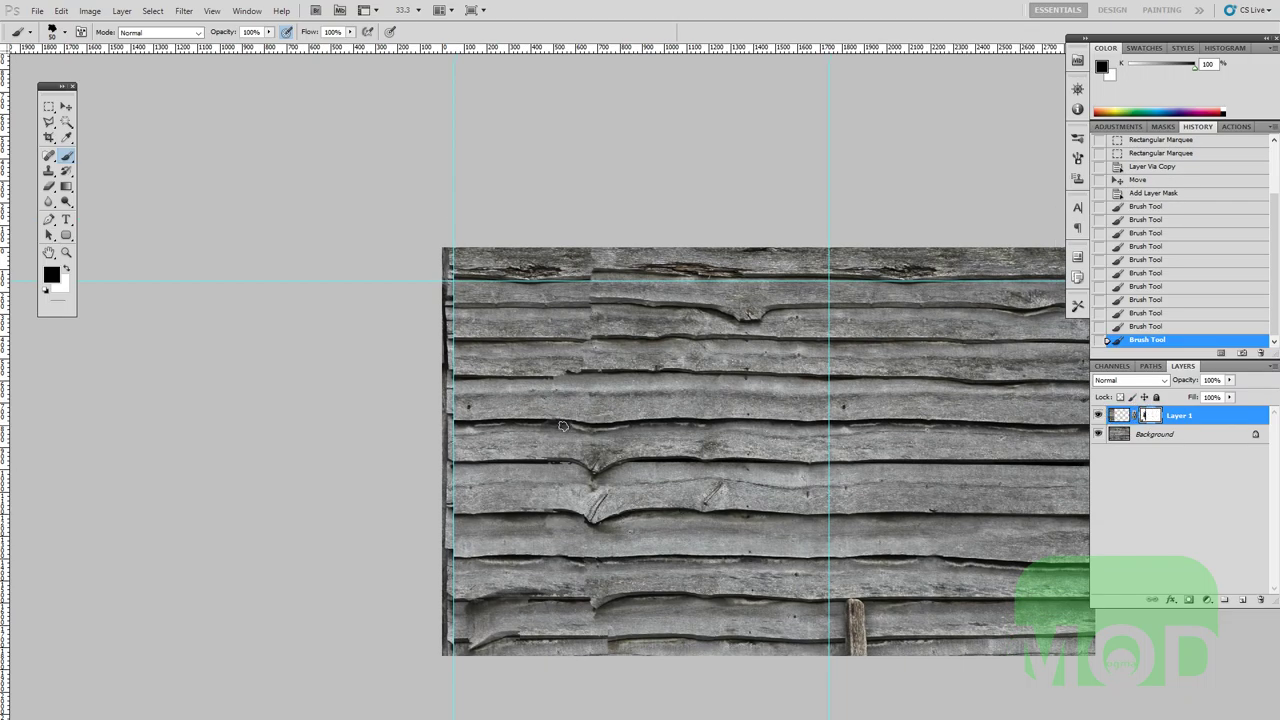
pyautogui.moveTo(577, 445); pyautogui.dragTo(581, 400)
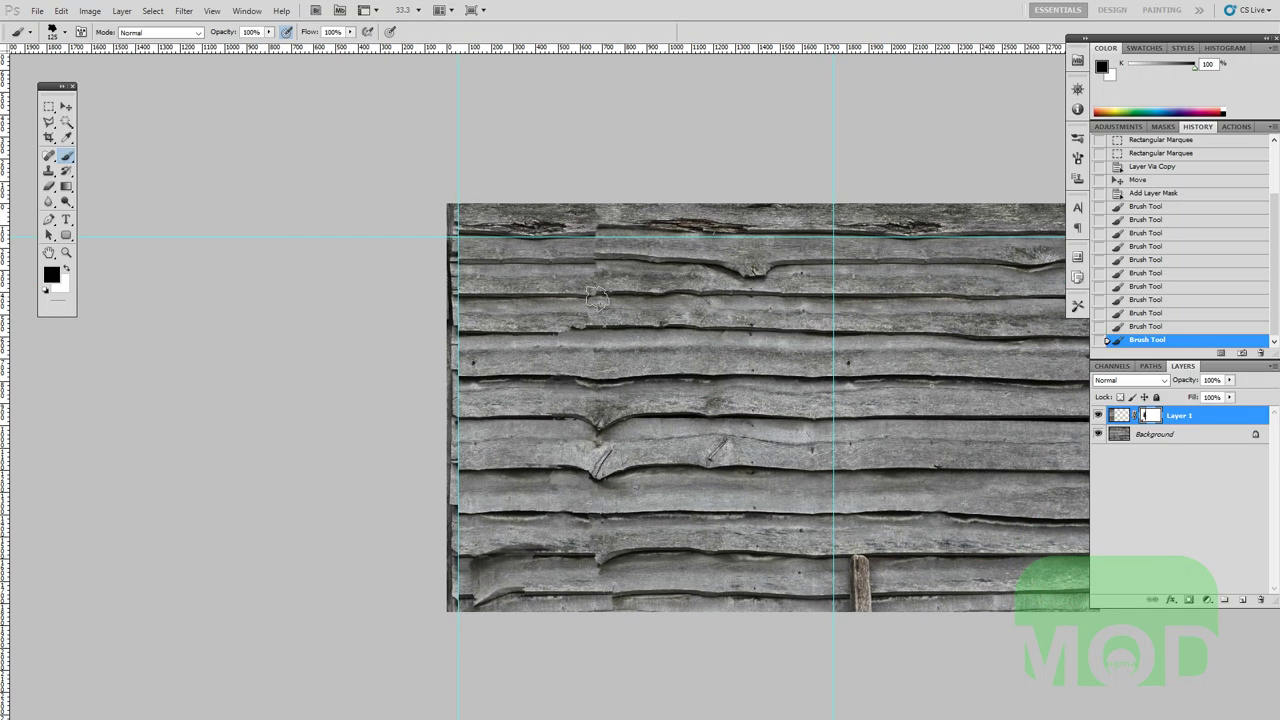
pyautogui.moveTo(600, 279); pyautogui.dragTo(595, 278)
pyautogui.press(']')
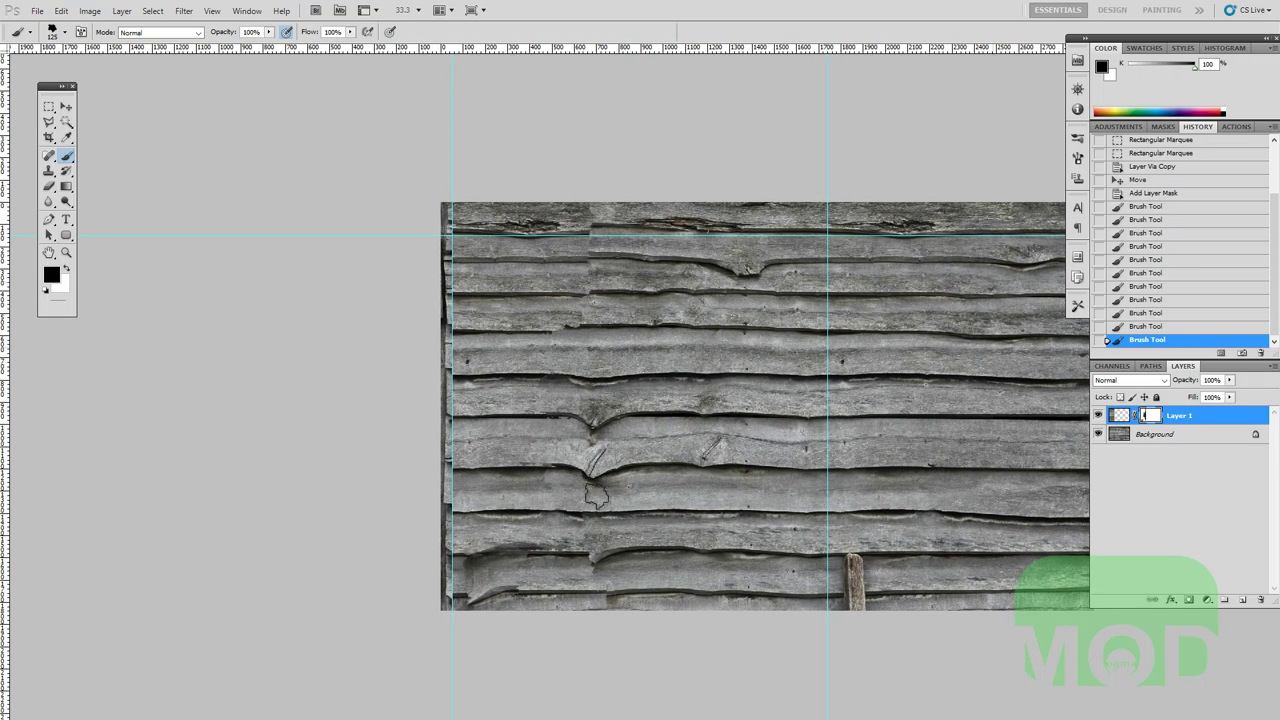
# Try to hide more of the strip's right edge with long black strokes down Layer 1's mask.
pyautogui.moveTo(562, 542)
pyautogui.mouseDown()
pyautogui.moveTo(557, 257)
pyautogui.moveTo(578, 608)
pyautogui.mouseUp()
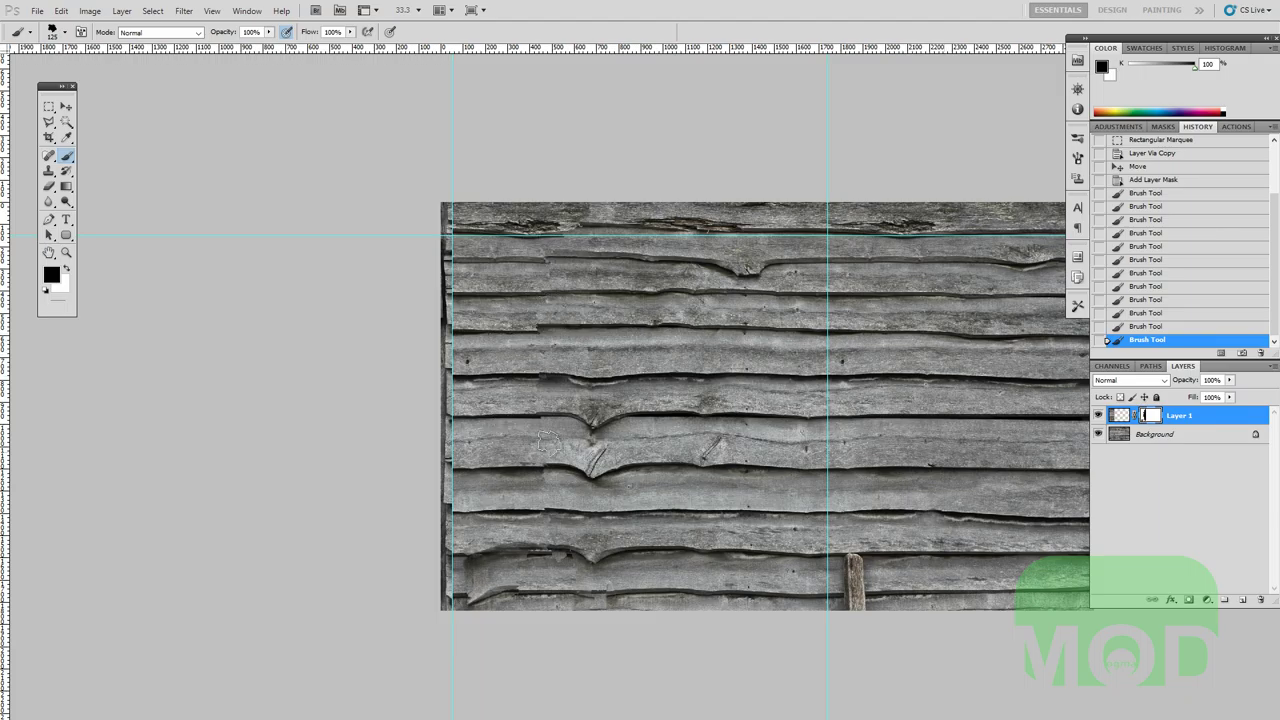
pyautogui.moveTo(551, 506); pyautogui.dragTo(518, 545)
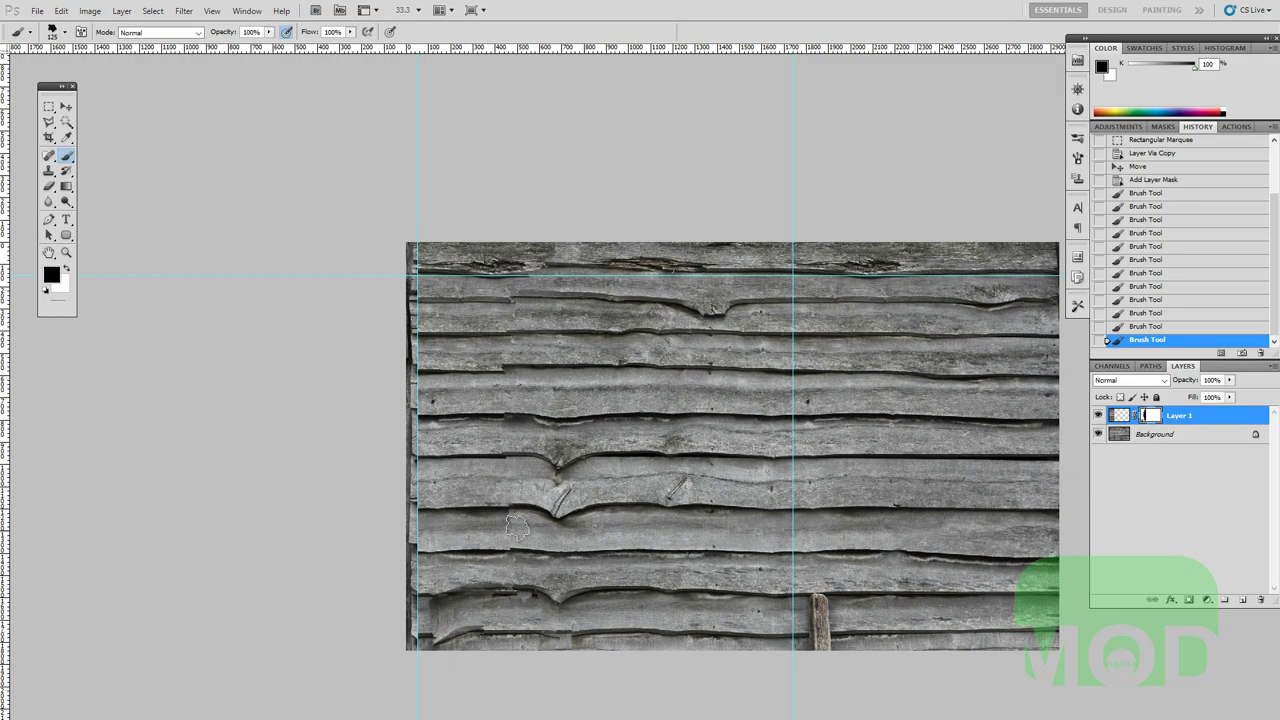
pyautogui.moveTo(540, 265); pyautogui.dragTo(540, 606)
pyautogui.moveTo(540, 498); pyautogui.dragTo(547, 469)
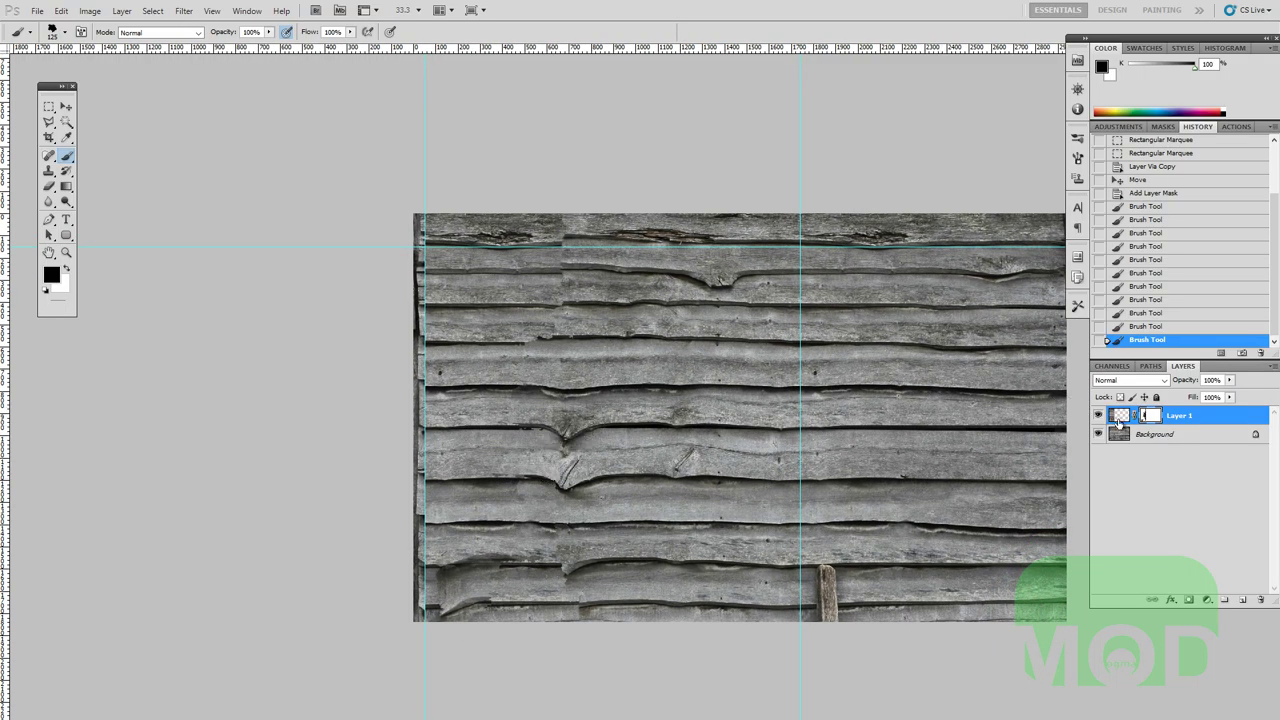
# Dab black on Layer 1's mask with the 125-pixel brush to blend the individual planks along the strip's right edge.
pyautogui.click(507, 413)
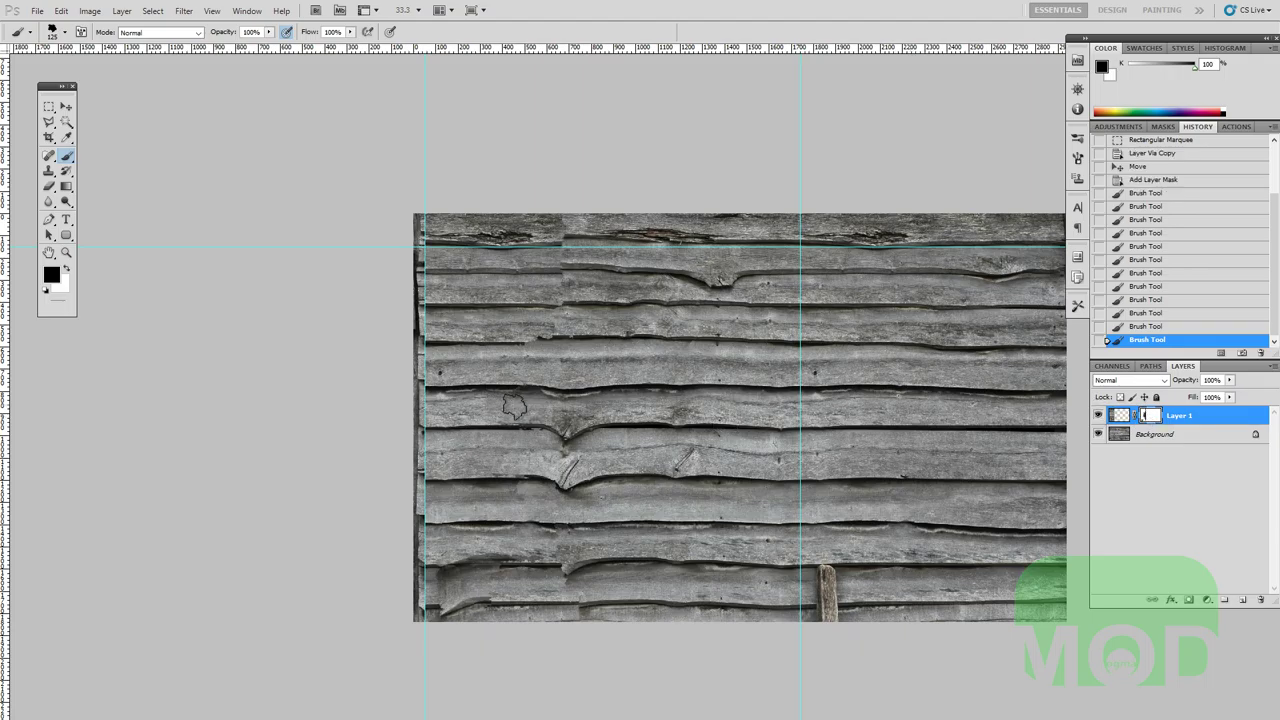
pyautogui.click(516, 406)
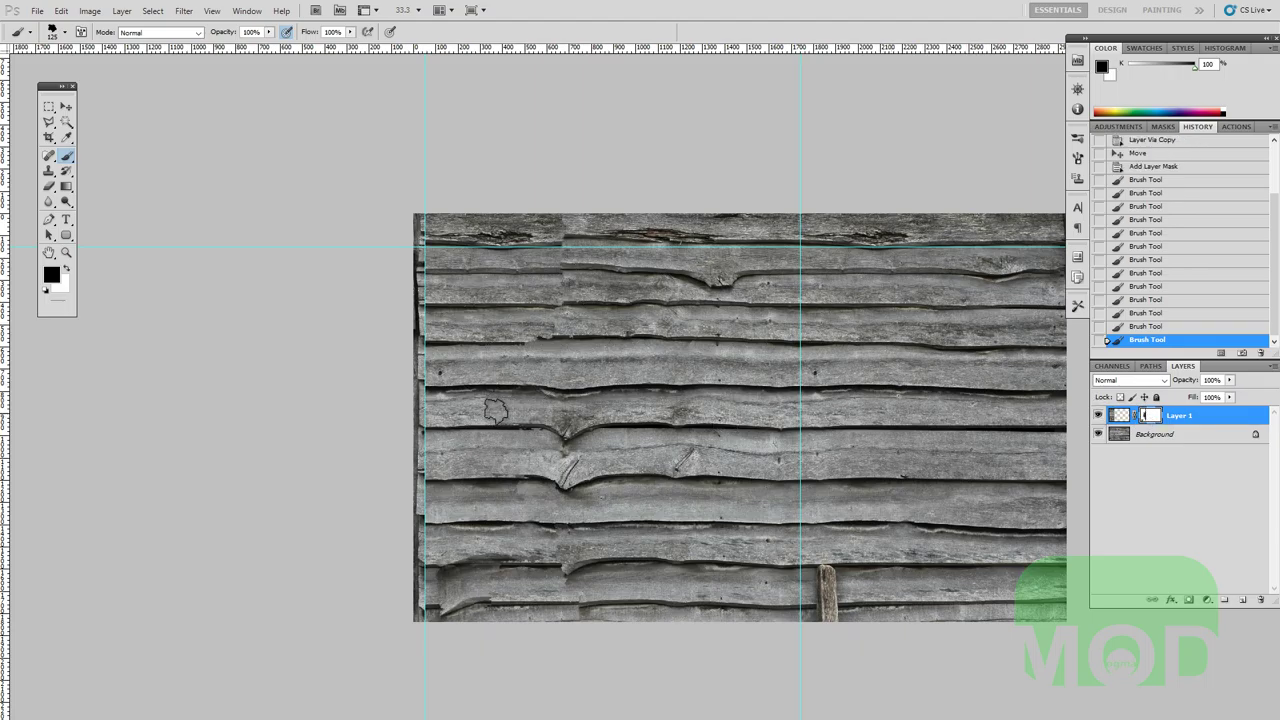
pyautogui.click(542, 416)
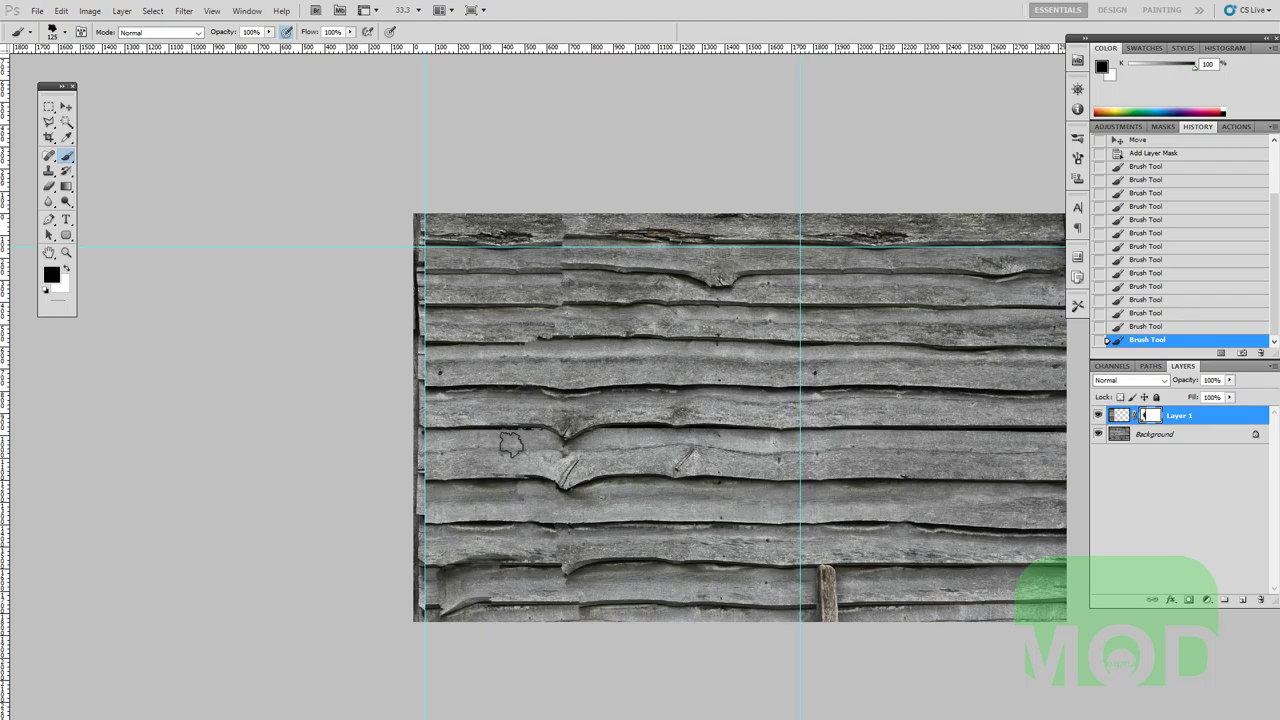
pyautogui.click(544, 442)
pyautogui.click(541, 468)
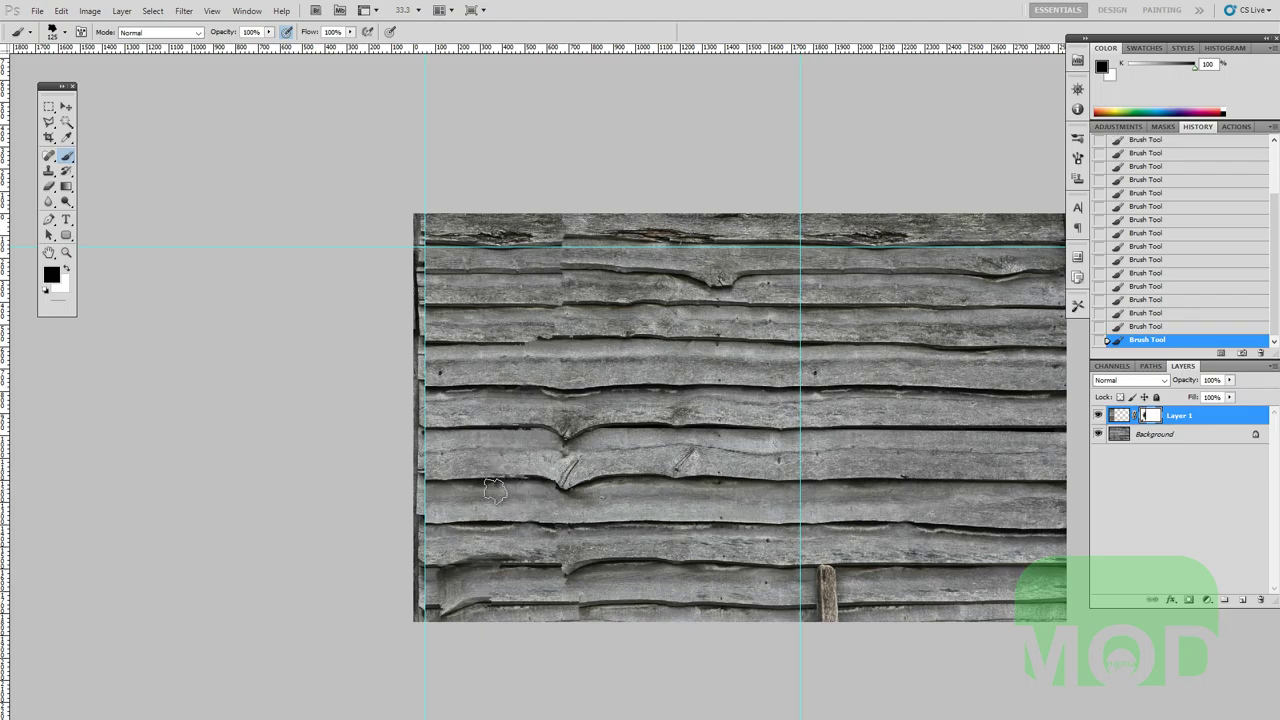
pyautogui.moveTo(565, 569)
pyautogui.mouseDown()
pyautogui.moveTo(509, 553)
pyautogui.moveTo(539, 577)
pyautogui.moveTo(488, 593)
pyautogui.moveTo(580, 595)
pyautogui.mouseUp()
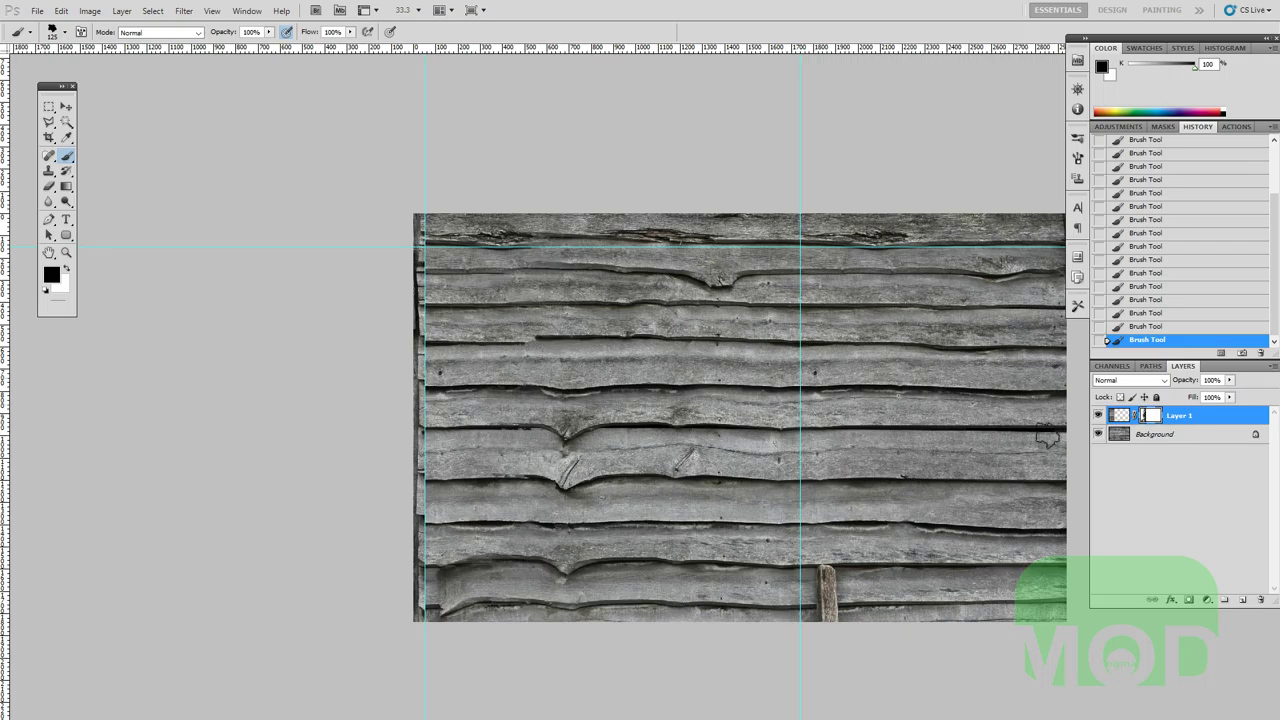
# Load Layer 1's outline as a selection, touch up the black band in the isolated mask view, and return to the image.
pyautogui.keyDown('ctrl'); pyautogui.click(1120, 420); pyautogui.keyUp('ctrl')
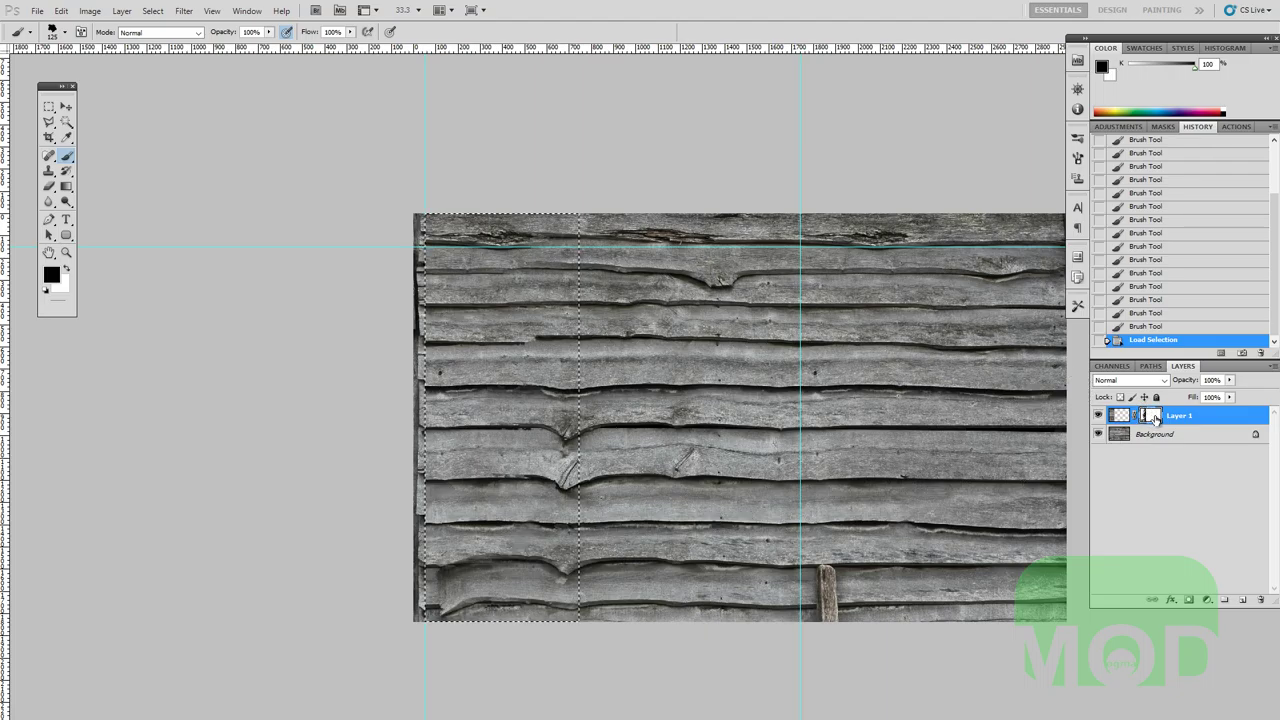
pyautogui.keyDown('alt'); pyautogui.click(1152, 418); pyautogui.keyUp('alt')
pyautogui.moveTo(567, 366); pyautogui.dragTo(564, 382)
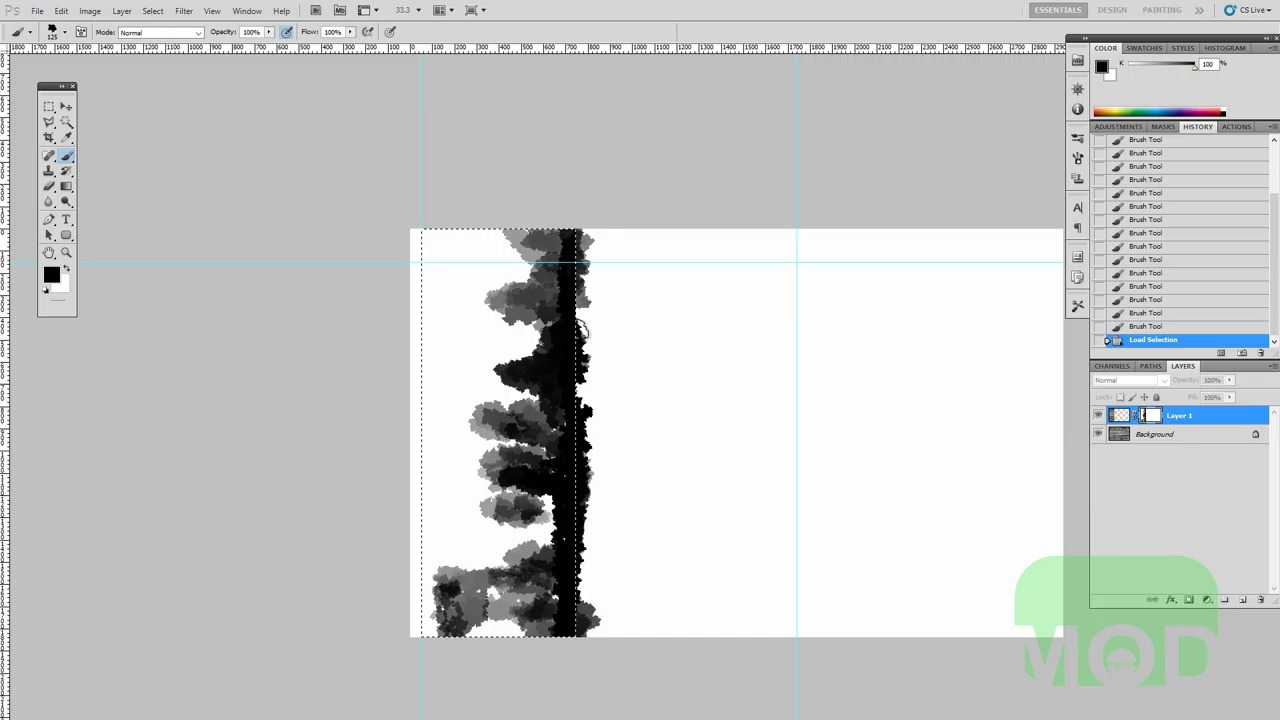
pyautogui.click(588, 525)
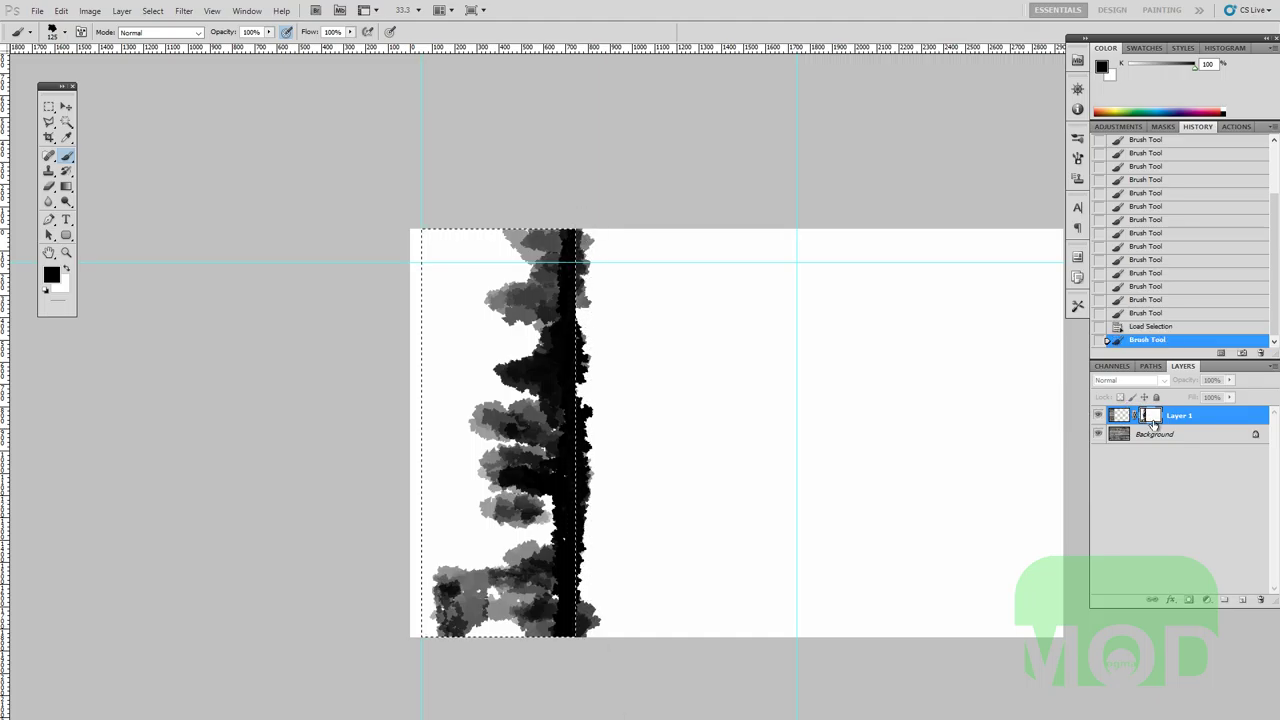
pyautogui.keyDown('alt'); pyautogui.click(1152, 401); pyautogui.keyUp('alt')
# Dab black on Layer 1's mask around the broken dark gap in the upper middle planks to make it continuous.
pyautogui.click(514, 430)
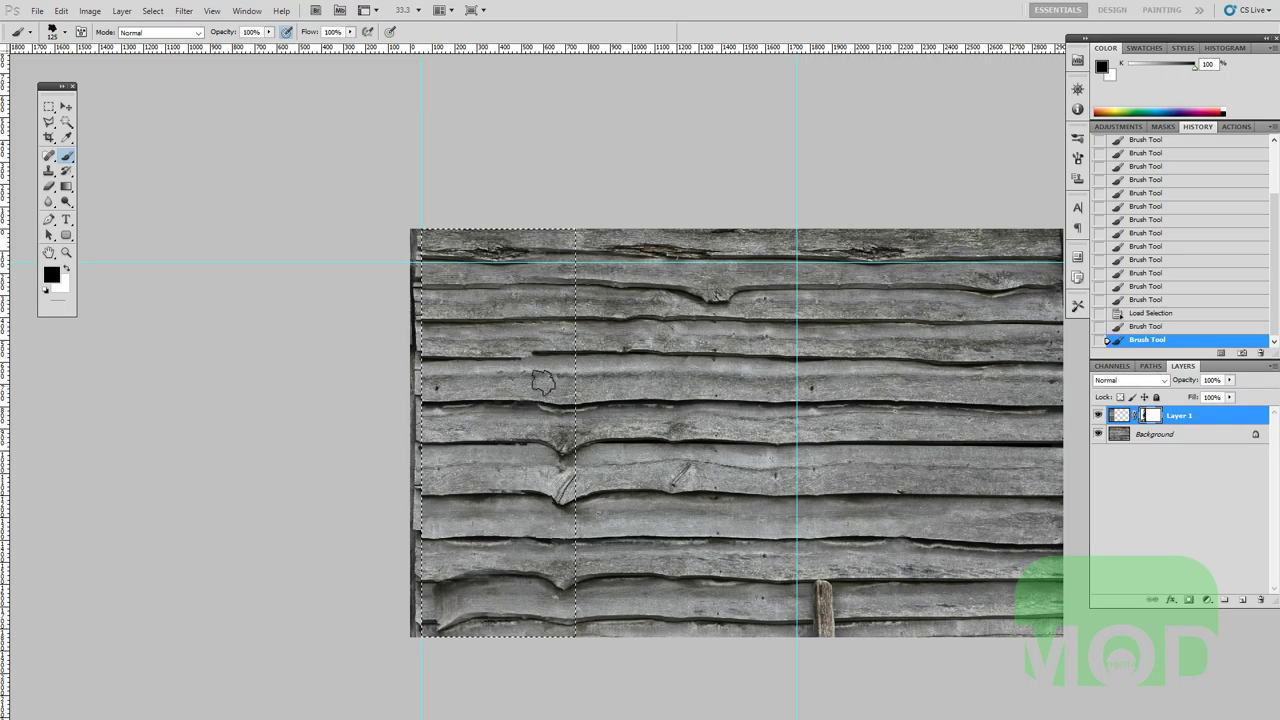
pyautogui.click(543, 381)
pyautogui.click(537, 368)
pyautogui.click(532, 355)
pyautogui.click(516, 359)
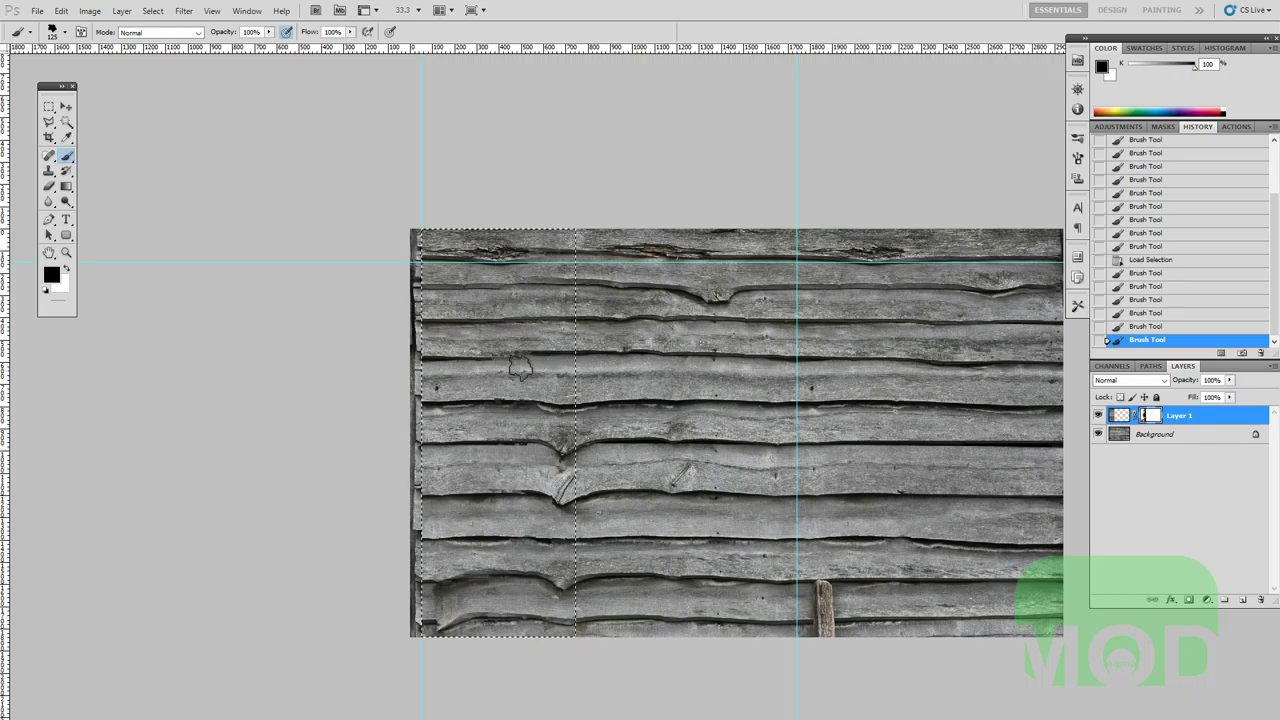
pyautogui.click(519, 369)
pyautogui.click(505, 370)
pyautogui.click(534, 352)
# Dab black on Layer 1's mask over the upper planks and beside the lower knots to soften the remaining transitions.
pyautogui.click(558, 320)
pyautogui.click(544, 304)
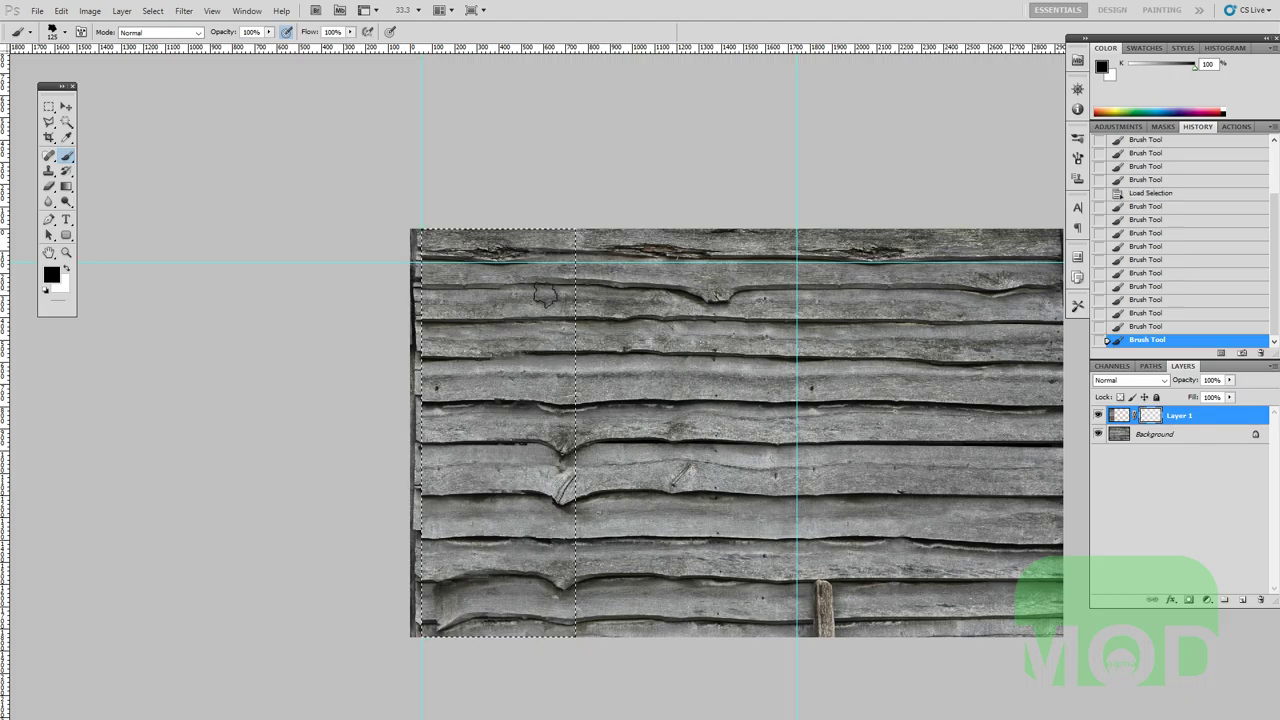
pyautogui.click(538, 292)
pyautogui.click(529, 287)
pyautogui.click(532, 295)
pyautogui.click(551, 430)
pyautogui.click(514, 496)
# Blend the selected strip's lower-left corner on the mask with an 80-pixel black brush at 40% opacity.
pyautogui.press('x')
pyautogui.press('[')
pyautogui.press('[')
pyautogui.press('[')
pyautogui.press('4')
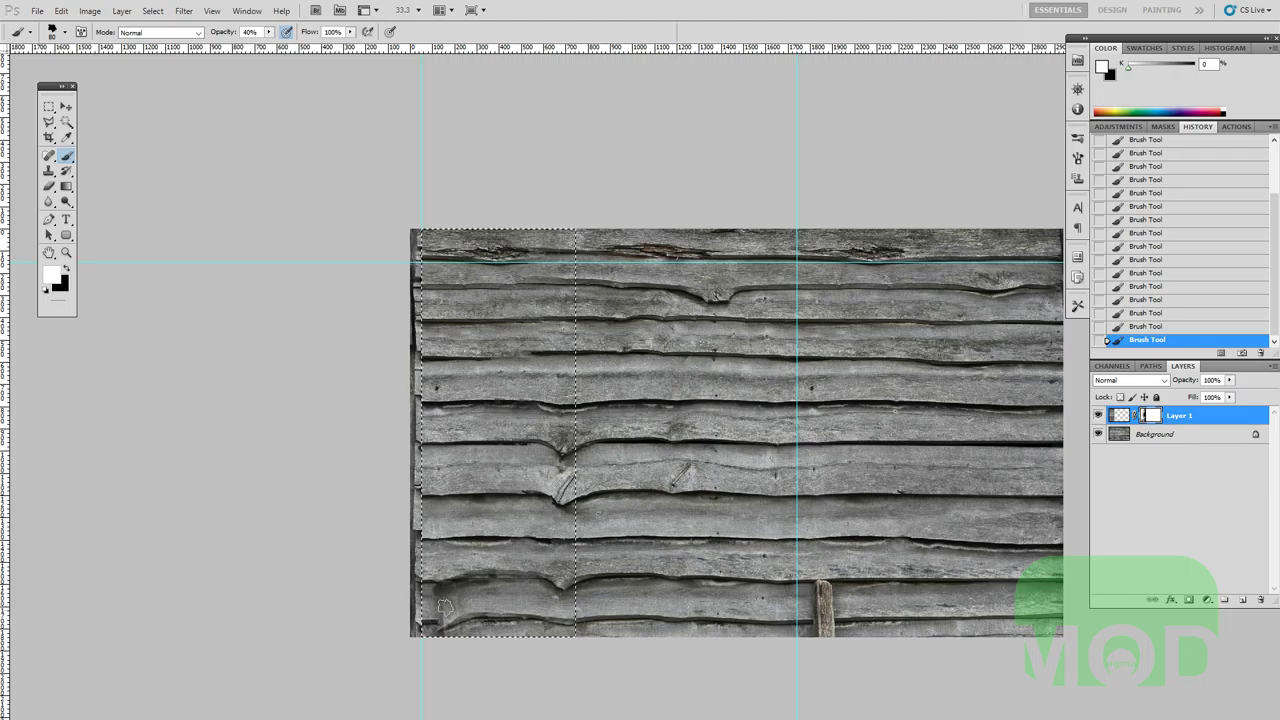
pyautogui.press('x')
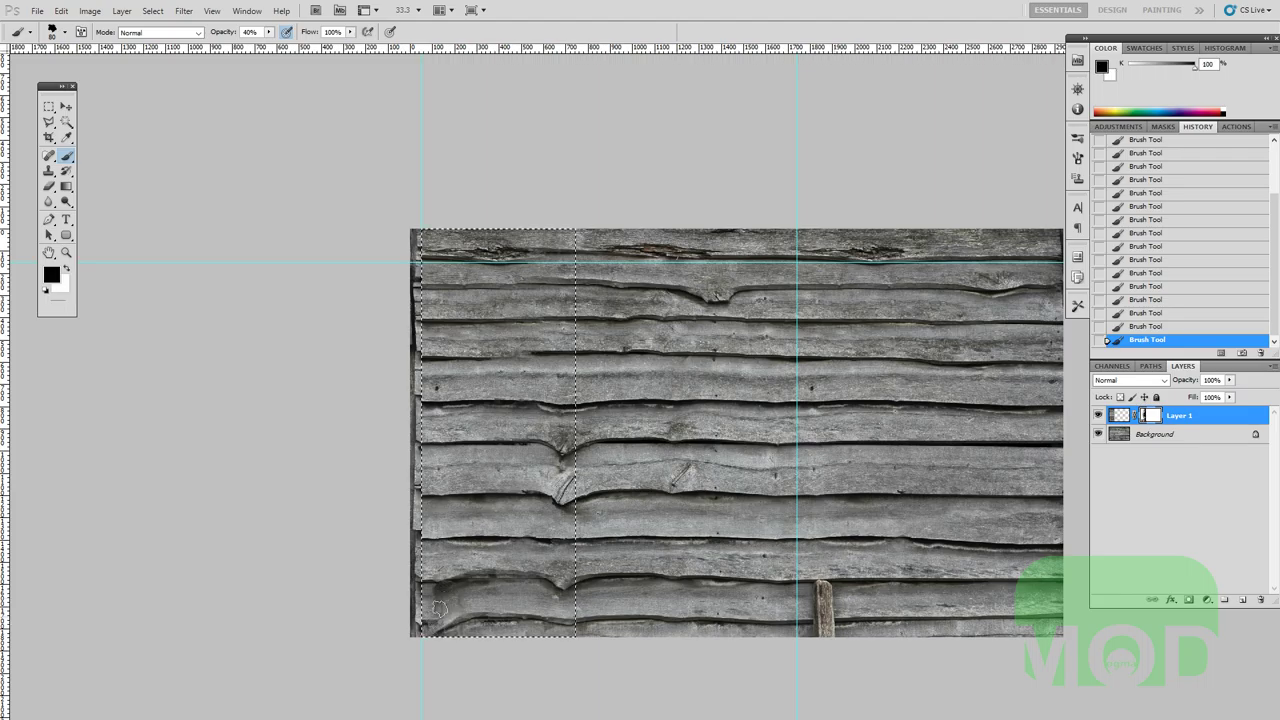
pyautogui.click(436, 604)
pyautogui.click(437, 595)
pyautogui.click(438, 584)
pyautogui.press('x')
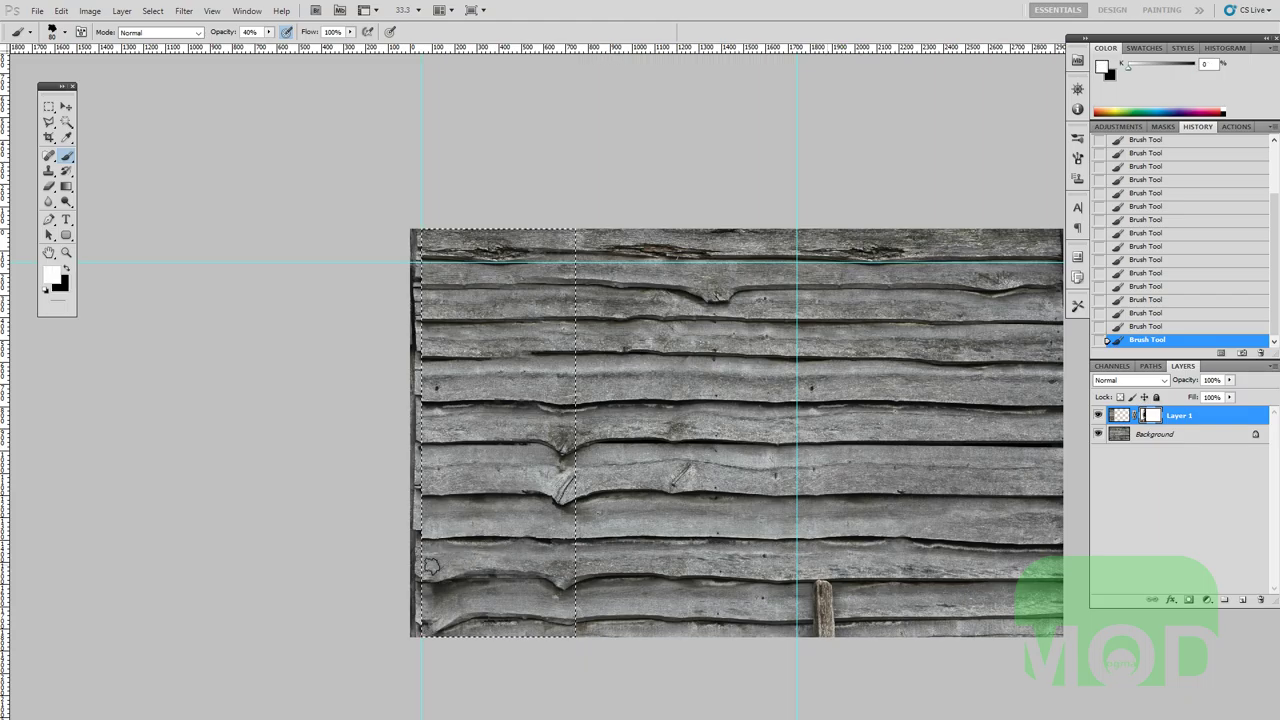
# Clear the selection and select the full-width strip of planks above the horizontal guide.
pyautogui.hotkey('ctrl', 'd')
pyautogui.moveTo(580, 560); pyautogui.dragTo(555, 494)
pyautogui.press('v')
pyautogui.moveTo(769, 470); pyautogui.dragTo(776, 497)
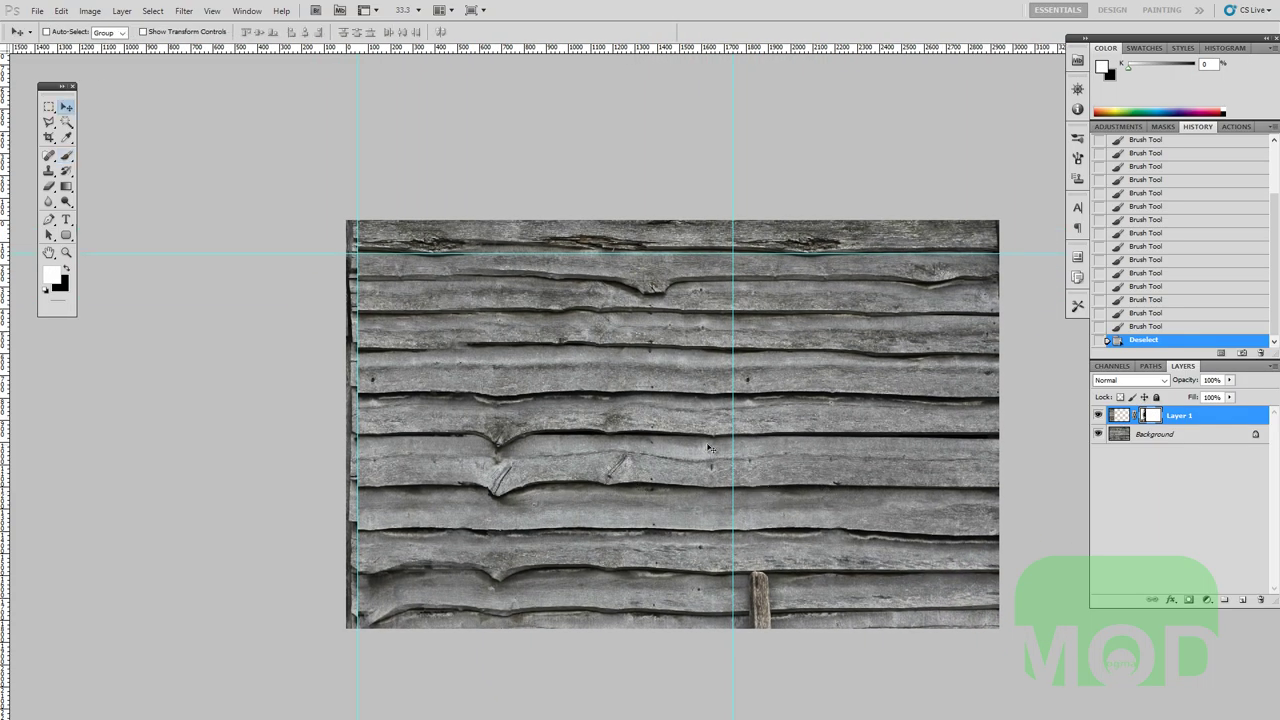
pyautogui.press('m')
pyautogui.moveTo(537, 377); pyautogui.dragTo(533, 431)
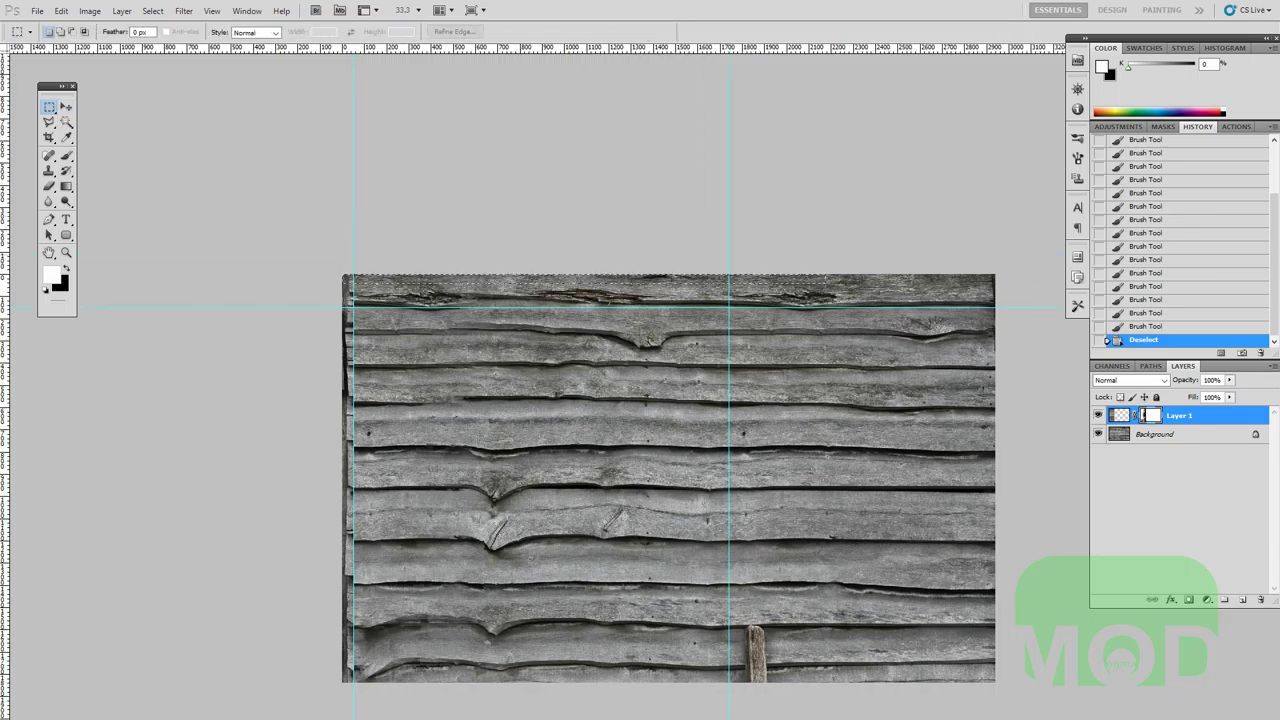
pyautogui.moveTo(826, 282); pyautogui.dragTo(801, 308)
pyautogui.moveTo(738, 385)
pyautogui.mouseDown()
pyautogui.moveTo(751, 388)
pyautogui.moveTo(719, 382)
pyautogui.mouseUp()
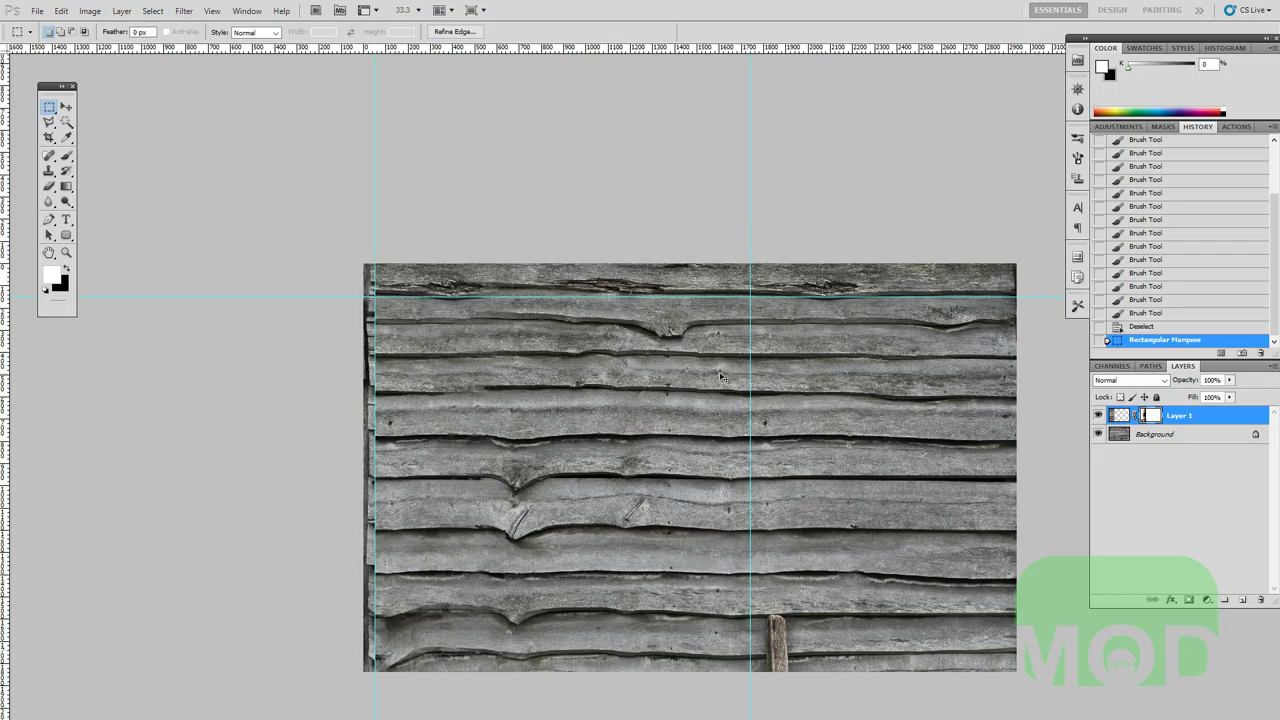
# Paste the copied top strip of planks in place and move it straight down to the image's lower edge.
pyautogui.hotkey('ctrl', 'shift', 'v')
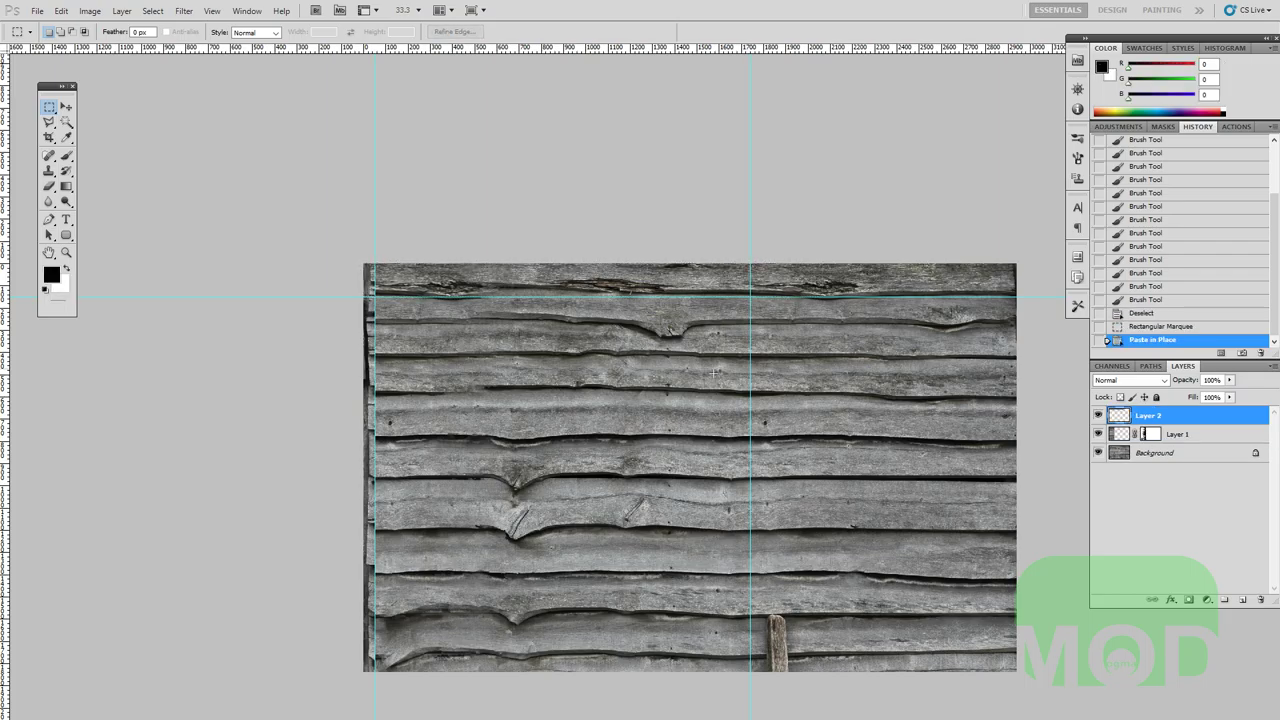
pyautogui.press('v')
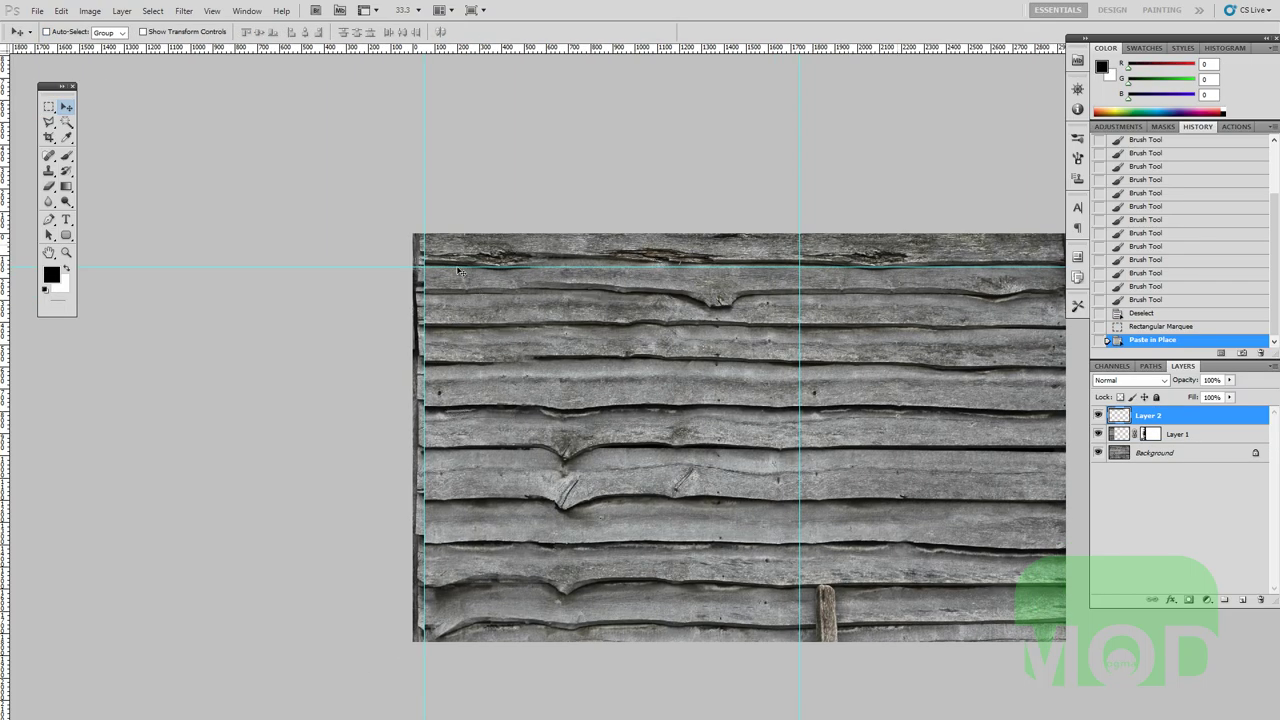
pyautogui.moveTo(648, 268); pyautogui.dragTo(657, 525)
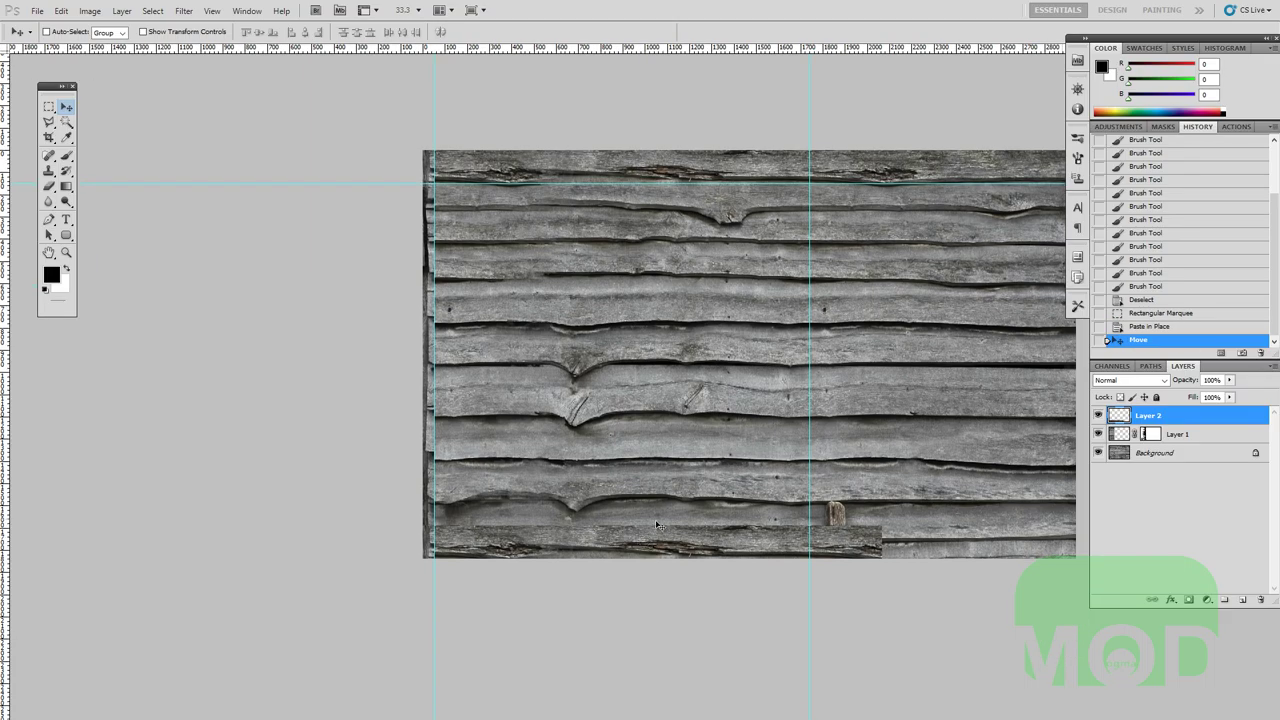
# Add a layer mask to Layer 2, load the strip's outline as a selection, and paint its upper edge black at 100% opacity.
pyautogui.click(1189, 599)
pyautogui.press('b')
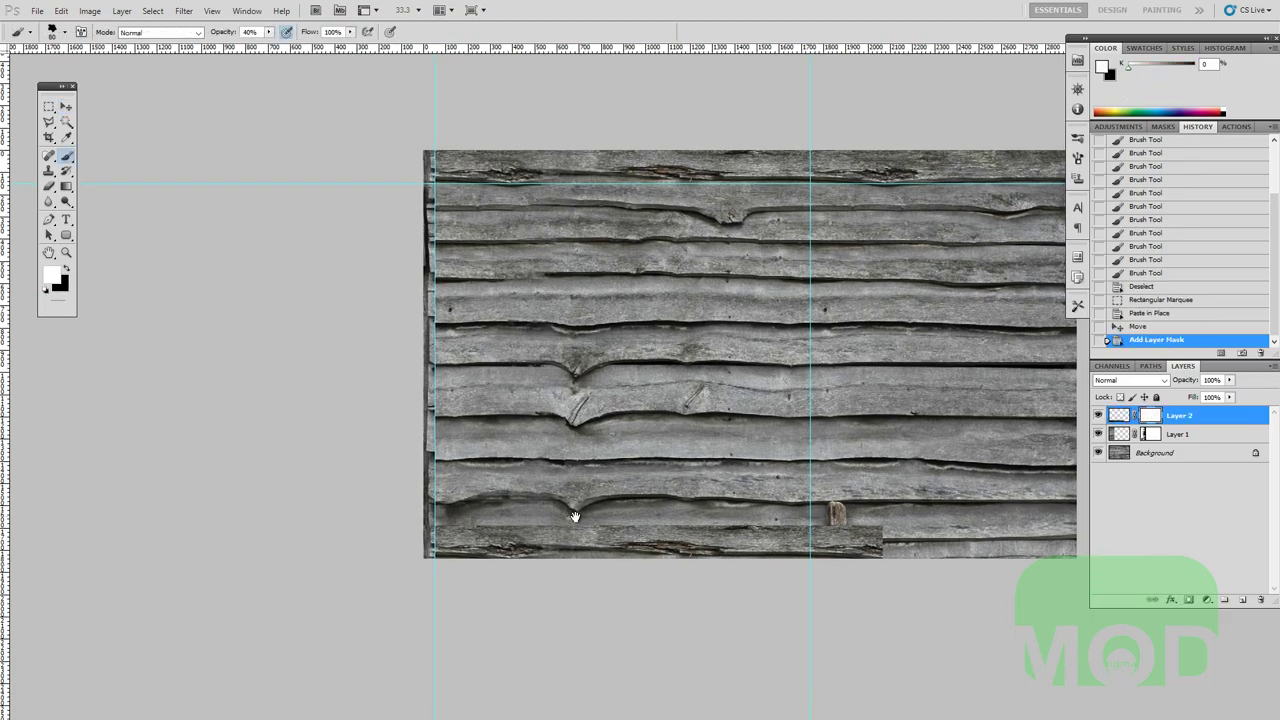
pyautogui.press('0')
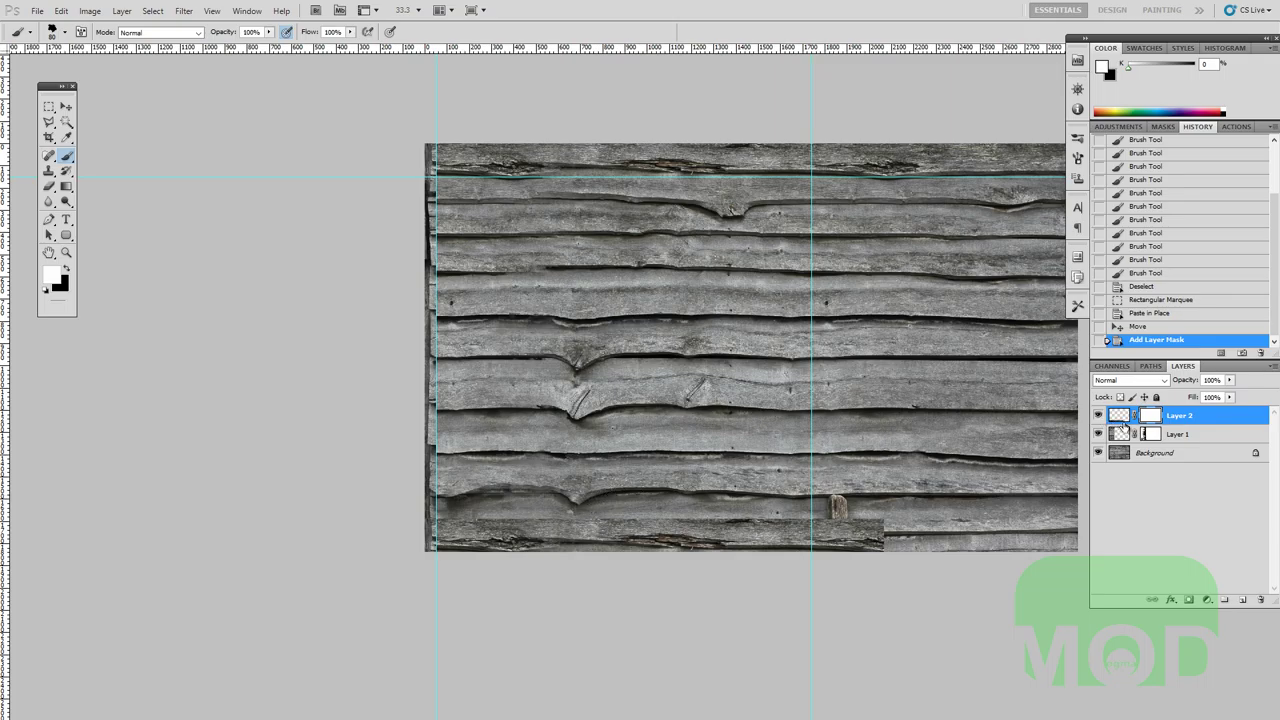
pyautogui.keyDown('ctrl'); pyautogui.click(1119, 418); pyautogui.keyUp('ctrl')
pyautogui.keyDown('alt'); pyautogui.click(1150, 416); pyautogui.keyUp('alt')
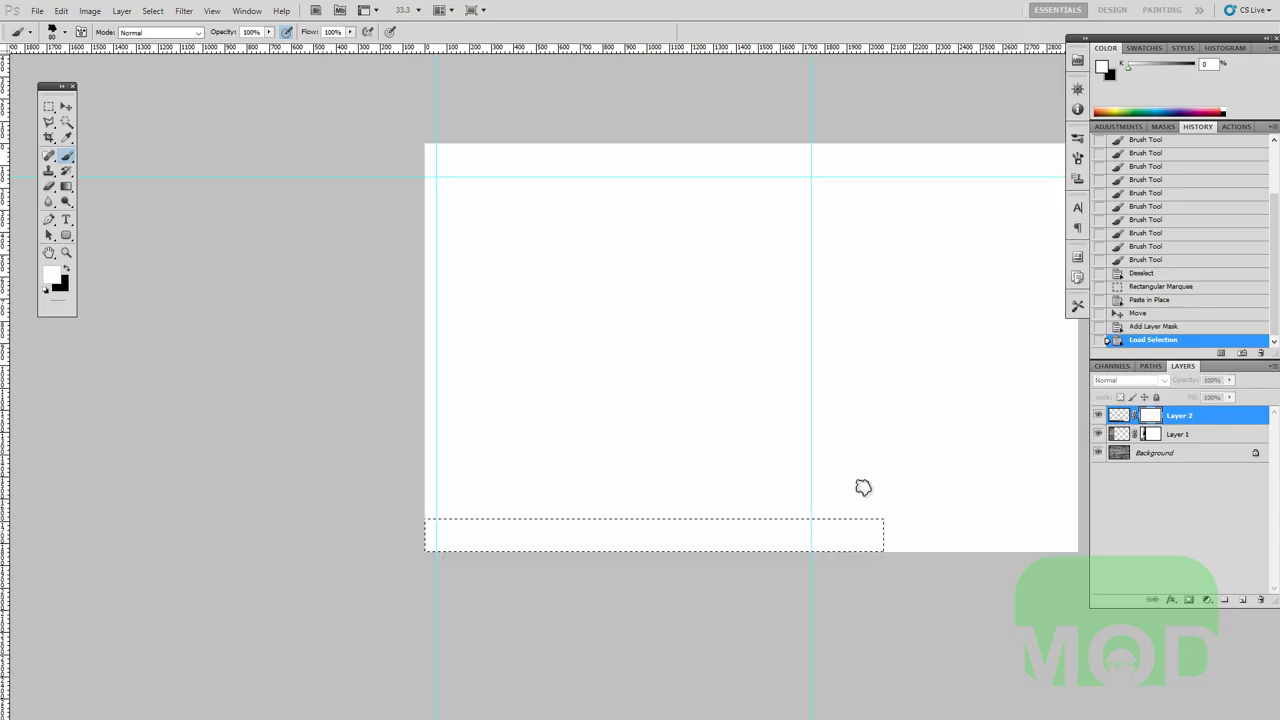
pyautogui.press('x')
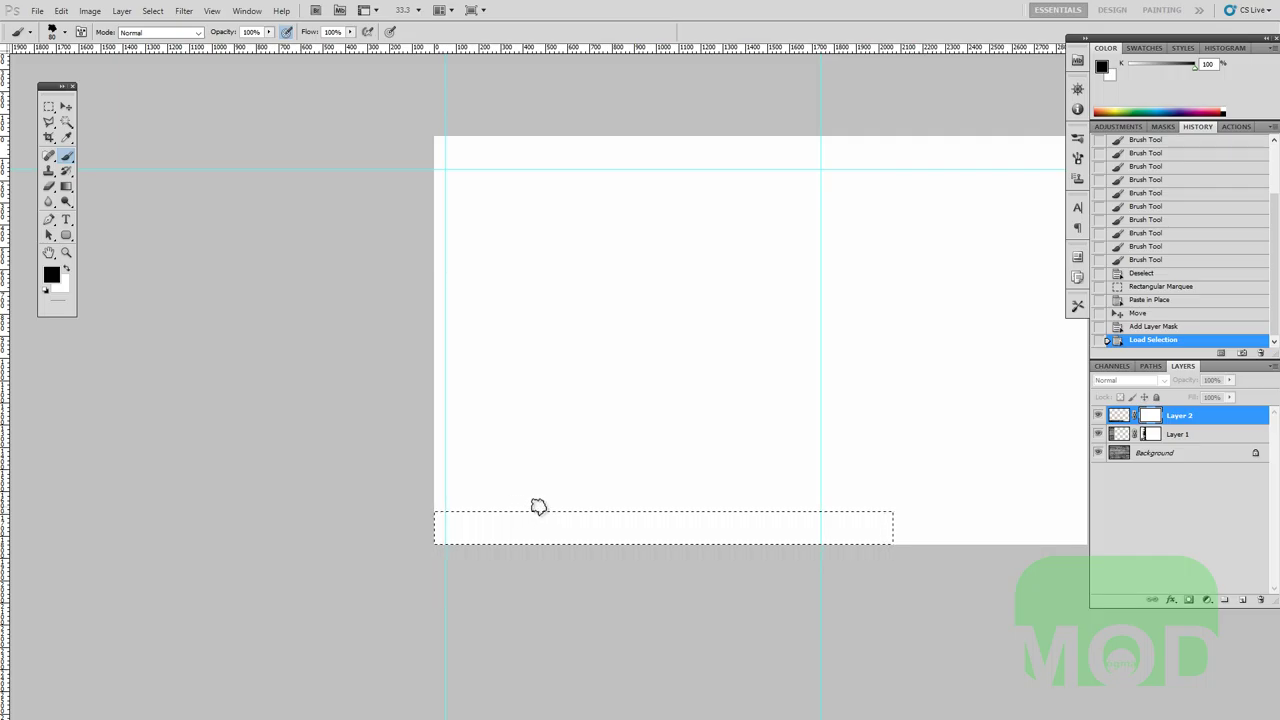
pyautogui.moveTo(505, 516)
pyautogui.mouseDown()
pyautogui.moveTo(449, 511)
pyautogui.moveTo(571, 517)
pyautogui.moveTo(785, 494)
pyautogui.moveTo(429, 489)
pyautogui.moveTo(811, 474)
pyautogui.moveTo(741, 464)
pyautogui.moveTo(735, 491)
pyautogui.mouseUp()
pyautogui.keyDown('alt'); pyautogui.click(1150, 417); pyautogui.keyUp('alt')
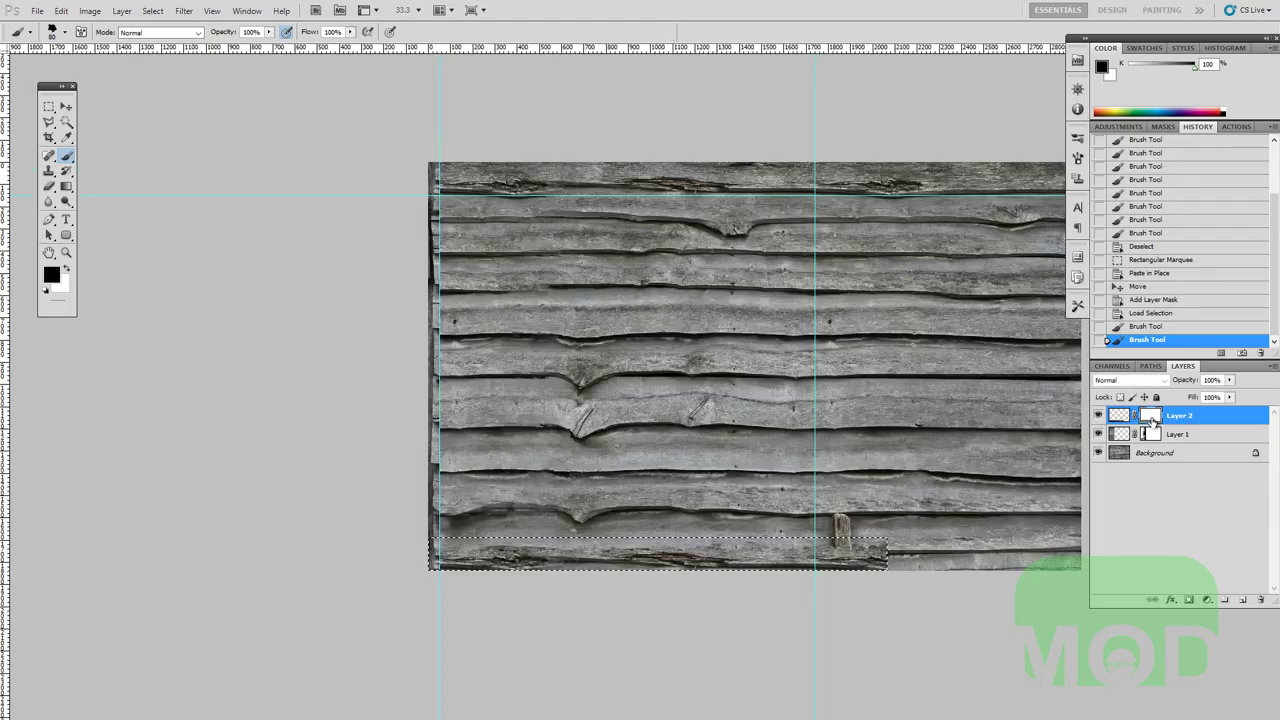
# Refine the pasted strip's upper edge left of the wooden post with black and white mask dabs, using a 45-pixel brush.
pyautogui.scroll(1, 669, 560)
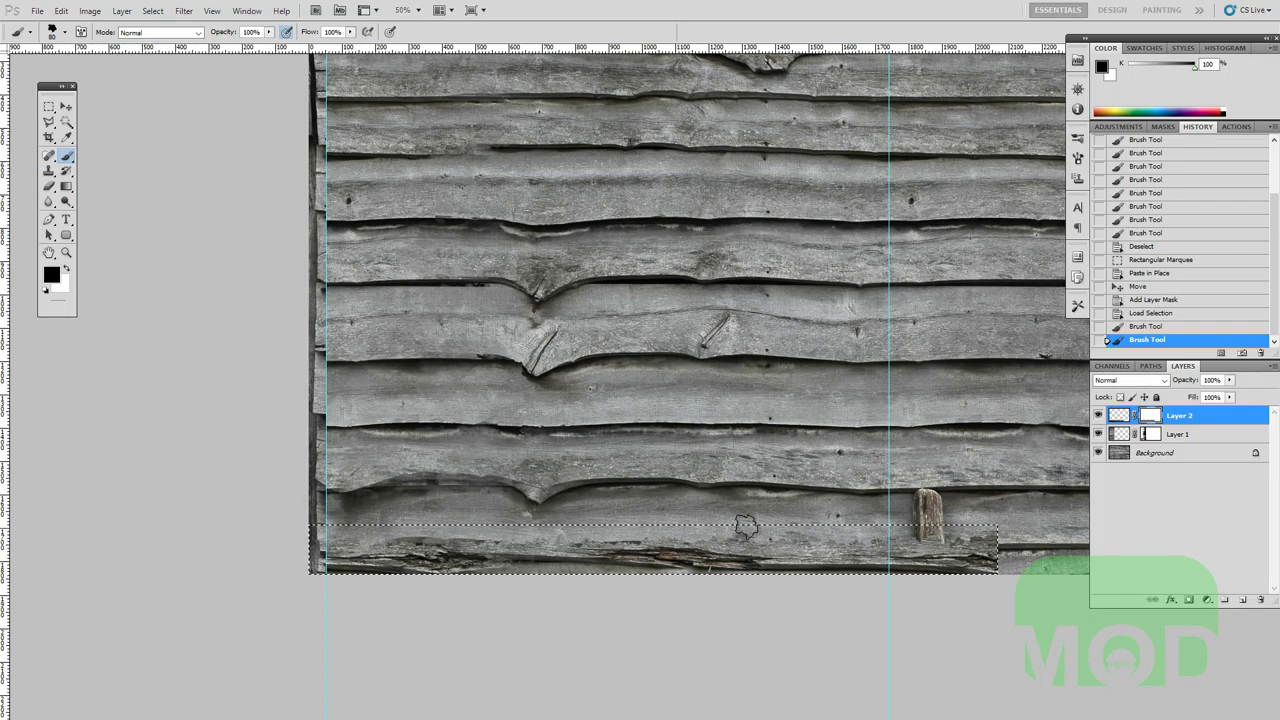
pyautogui.press('[')
pyautogui.press('[')
pyautogui.press('[')
pyautogui.press('[')
pyautogui.click(791, 545)
pyautogui.press('x')
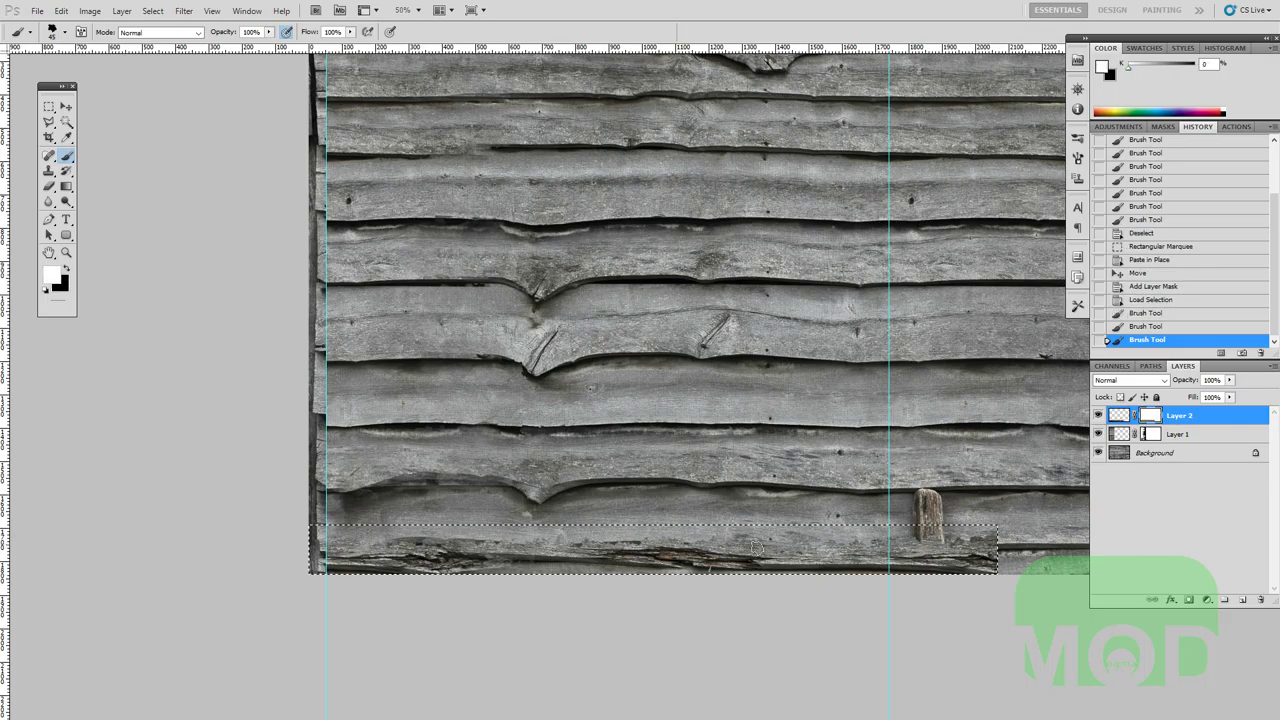
pyautogui.click(756, 547)
pyautogui.press('x')
pyautogui.click(890, 538)
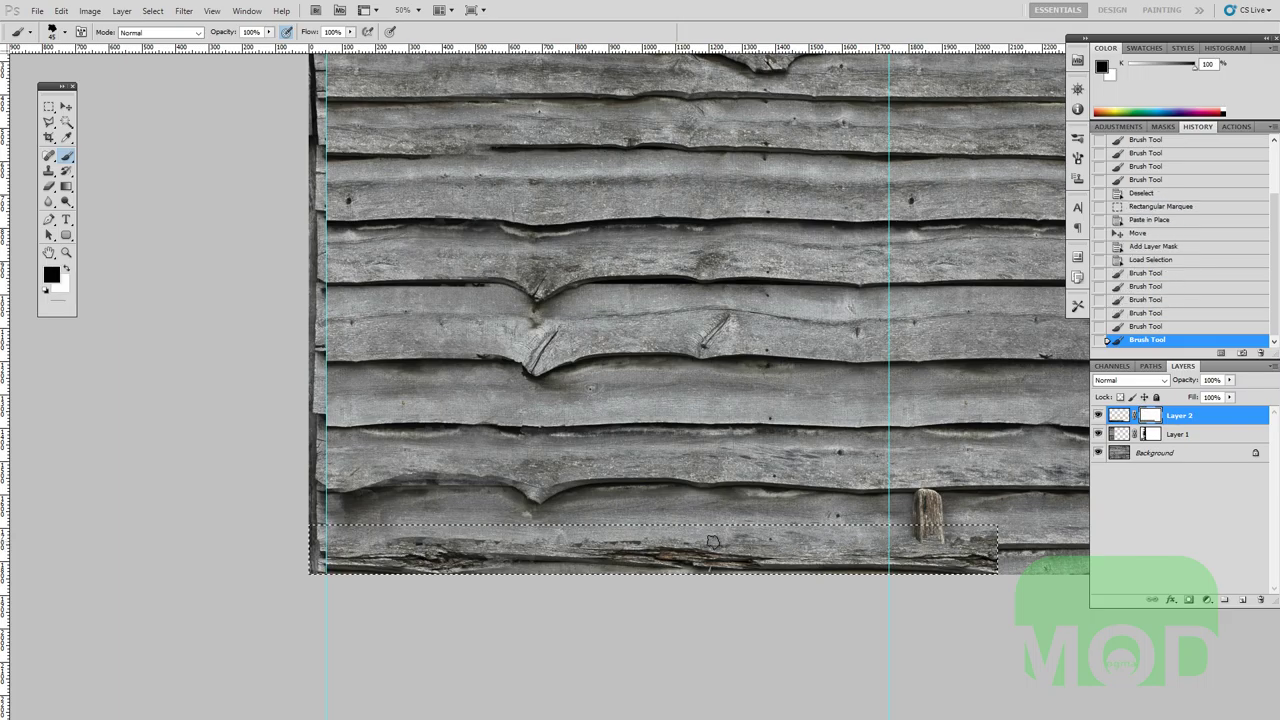
# Dab black and then white on Layer 2's mask along the left half of the strip's upper edge.
pyautogui.click(612, 535)
pyautogui.click(533, 538)
pyautogui.click(440, 545)
pyautogui.press('x')
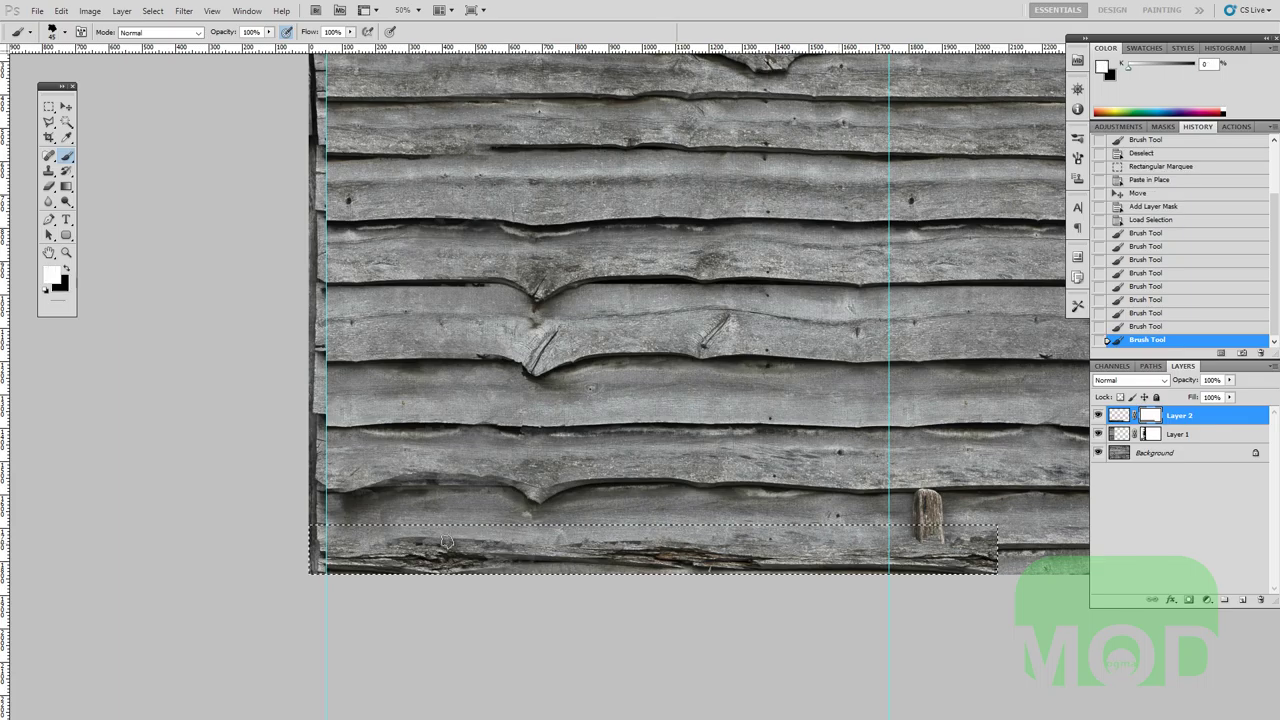
pyautogui.click(438, 537)
pyautogui.click(390, 541)
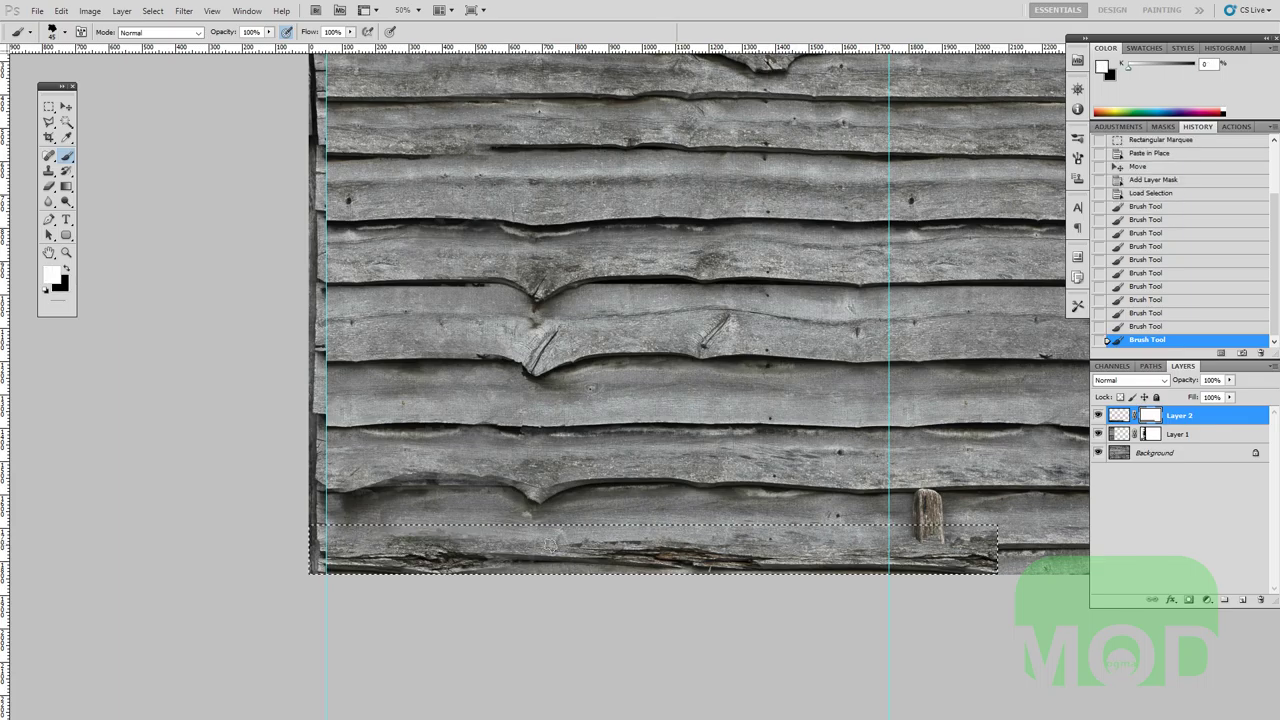
# Restore parts of the strip's middle section with white mask dabs and hide one spot with black.
pyautogui.click(564, 546)
pyautogui.click(610, 544)
pyautogui.click(648, 543)
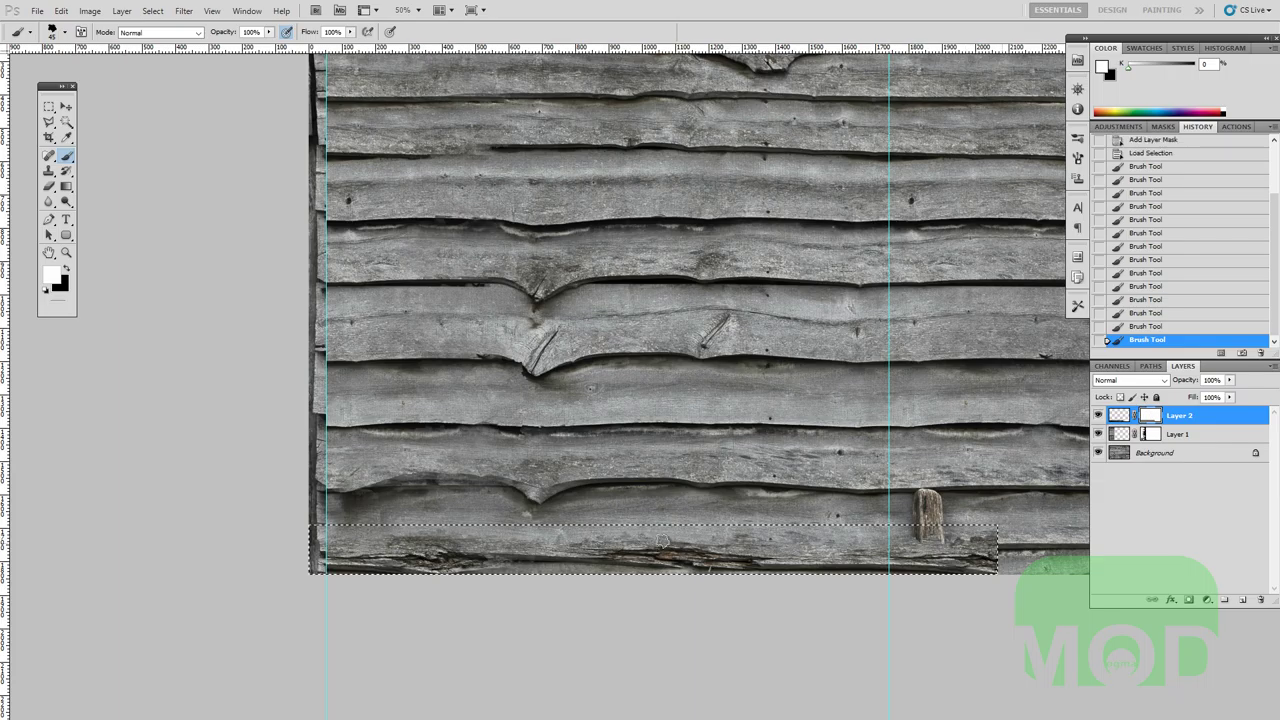
pyautogui.click(661, 541)
pyautogui.press('x')
pyautogui.click(651, 537)
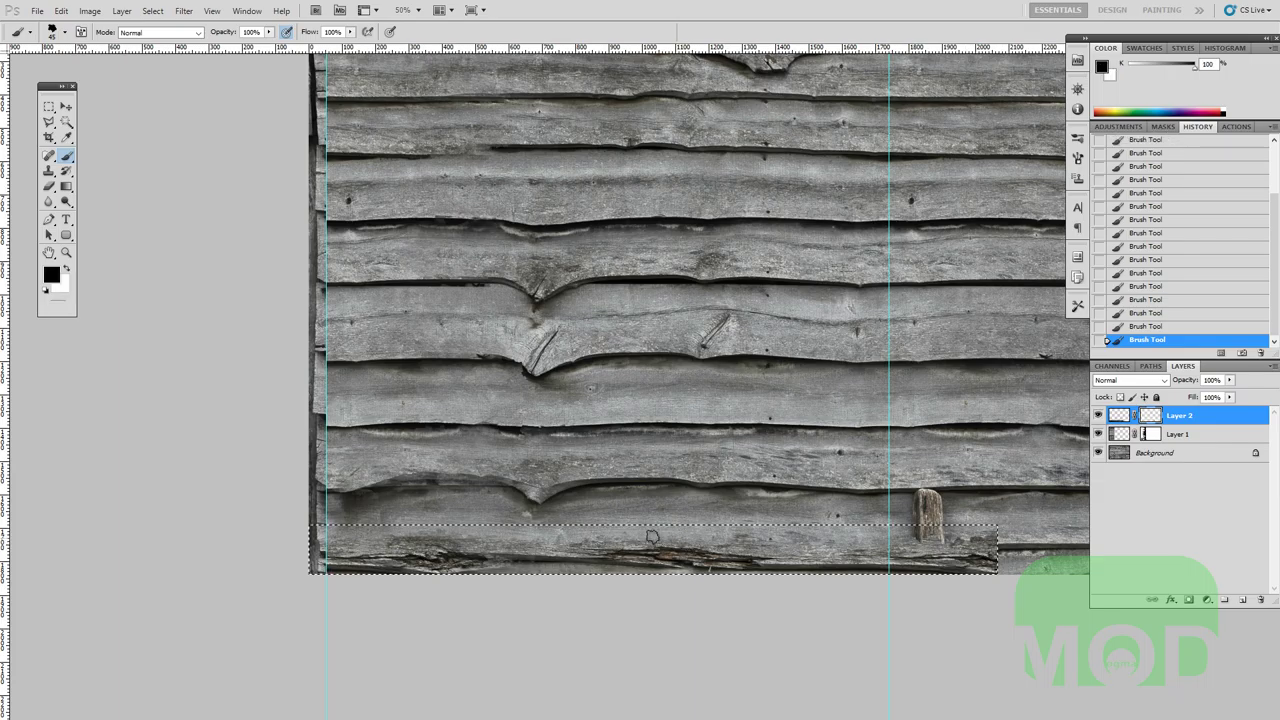
# Soften the strip's upper edge on the mask with black at 50% opacity and clear the selection.
pyautogui.press('5')
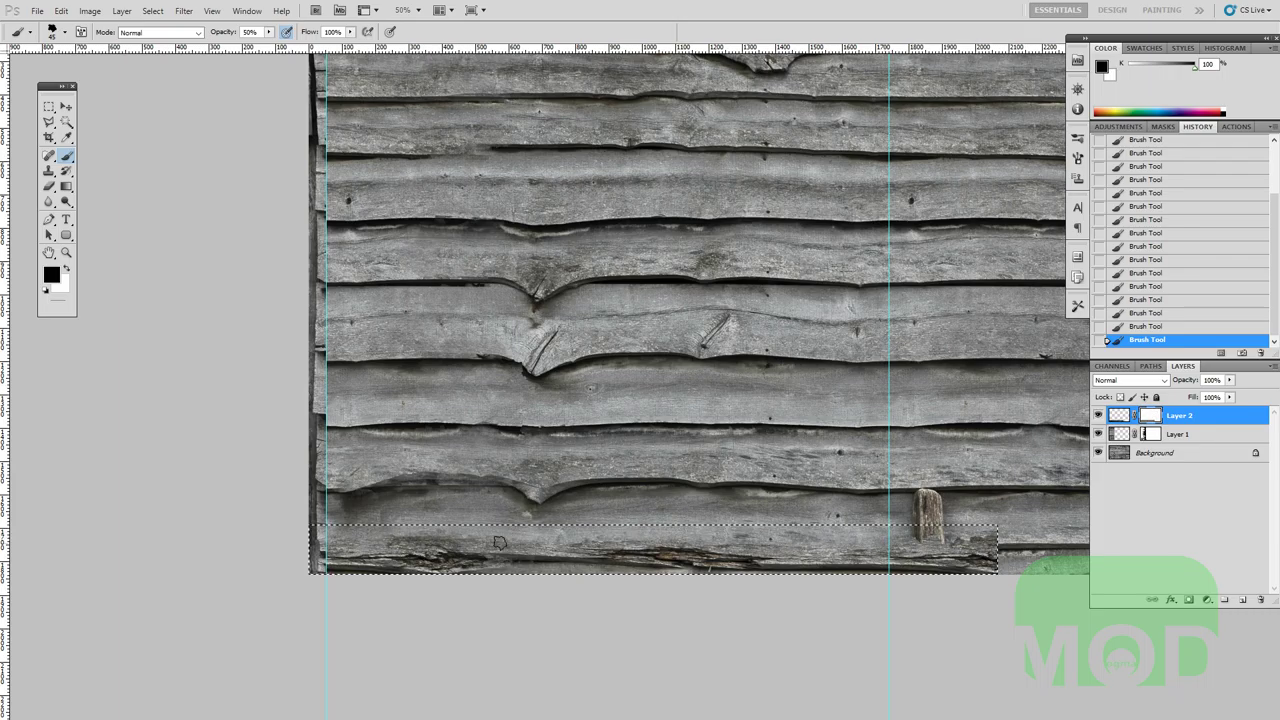
pyautogui.moveTo(732, 531); pyautogui.dragTo(682, 538)
pyautogui.hotkey('ctrl', 'd')
pyautogui.scroll(-1, 910, 490)
pyautogui.hscroll(-1, 766, 520)
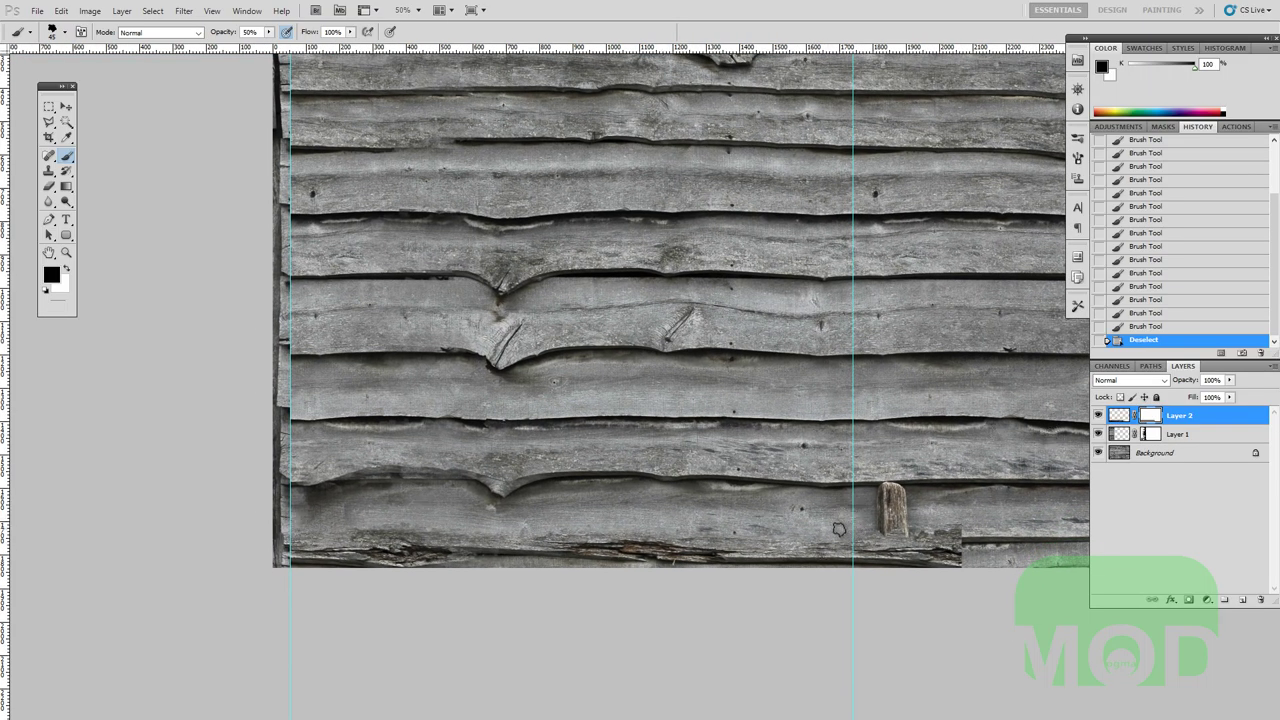
pyautogui.scroll(1, 845, 540)
pyautogui.hscroll(-1, 835, 550)
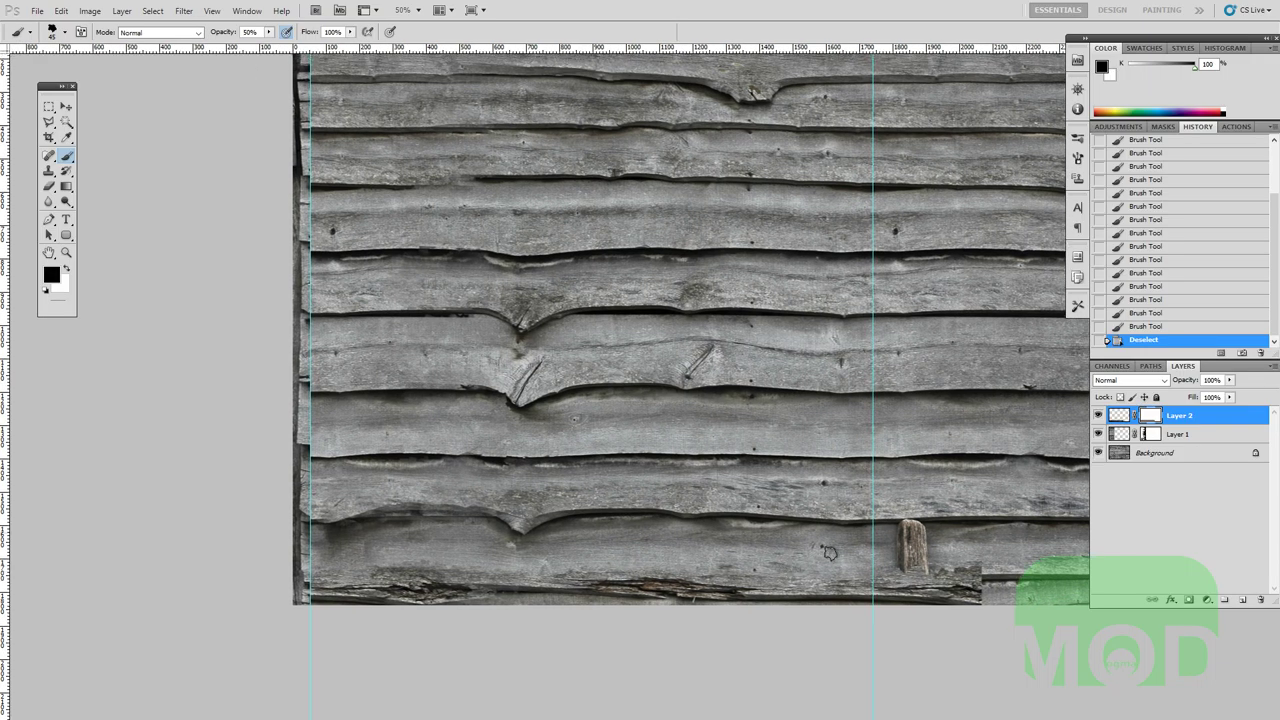
# Display Layer 2's mask on its own in the canvas.
pyautogui.keyDown('alt'); pyautogui.click(1150, 418); pyautogui.keyUp('alt')
pyautogui.scroll(-1, 757, 526)
pyautogui.hscroll(1, 757, 526)
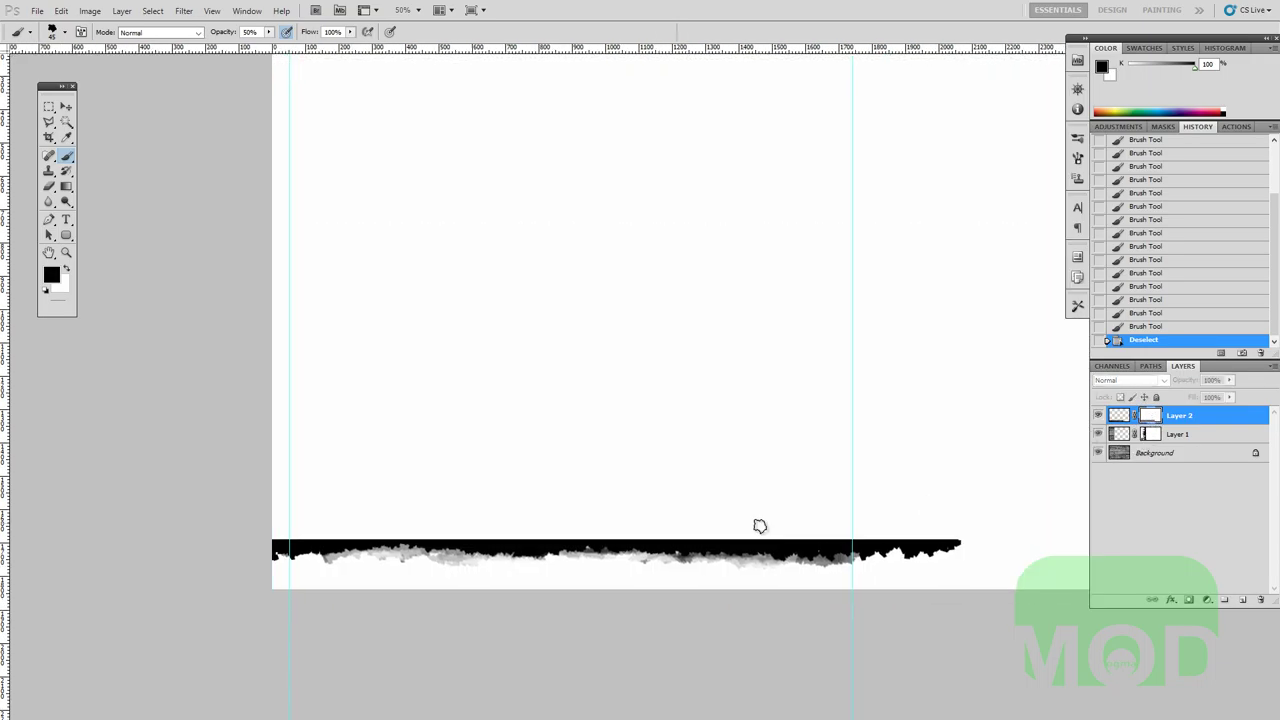
# Marquee-select the lower mask area left of the second vertical guide, and then the area right of the first vertical guide.
pyautogui.press('m')
pyautogui.scroll(1, 713, 535)
pyautogui.hscroll(1, 713, 535)
pyautogui.scroll(1, 713, 535)
pyautogui.hscroll(1, 713, 535)
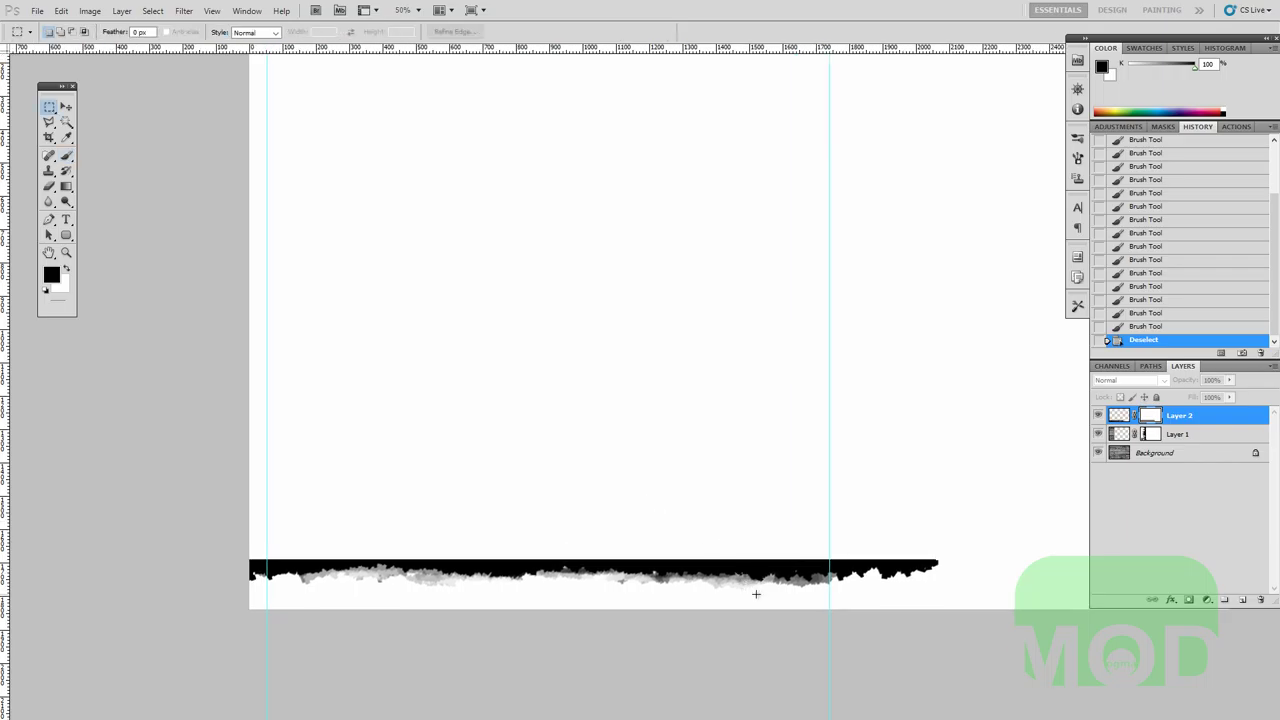
pyautogui.moveTo(793, 407); pyautogui.dragTo(825, 404)
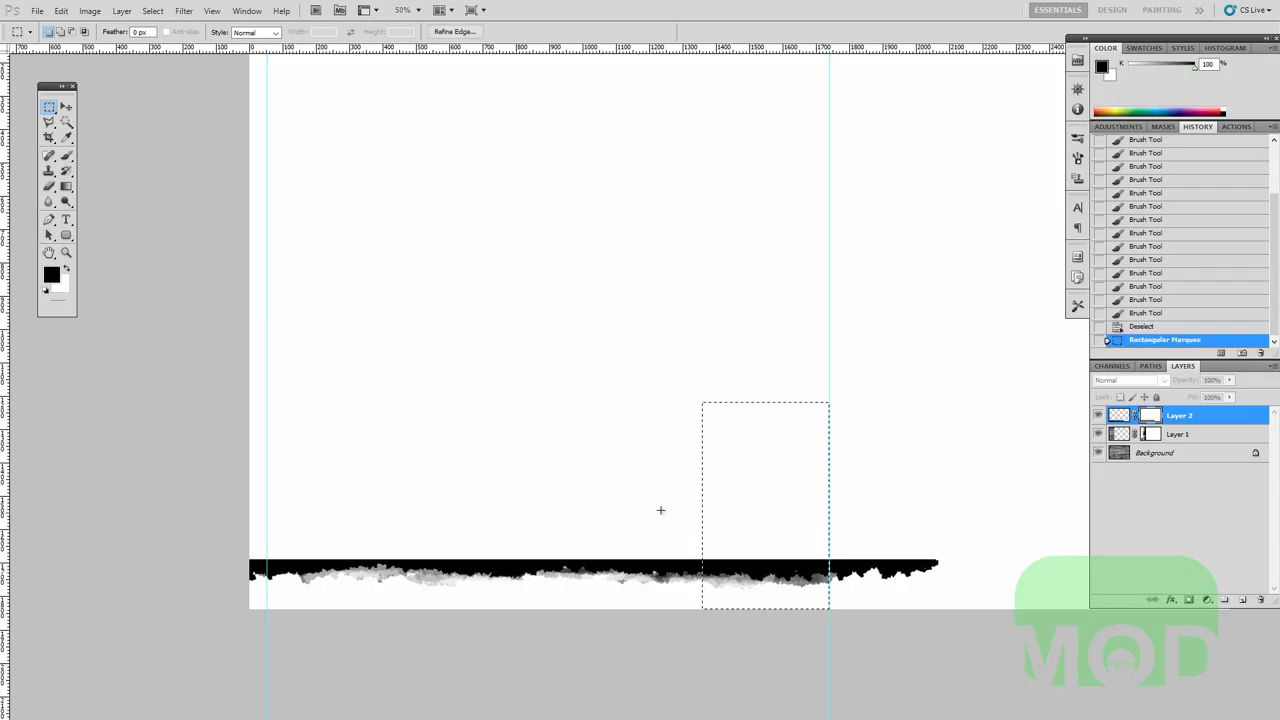
pyautogui.moveTo(526, 600); pyautogui.dragTo(626, 573)
pyautogui.moveTo(534, 615); pyautogui.dragTo(534, 615)
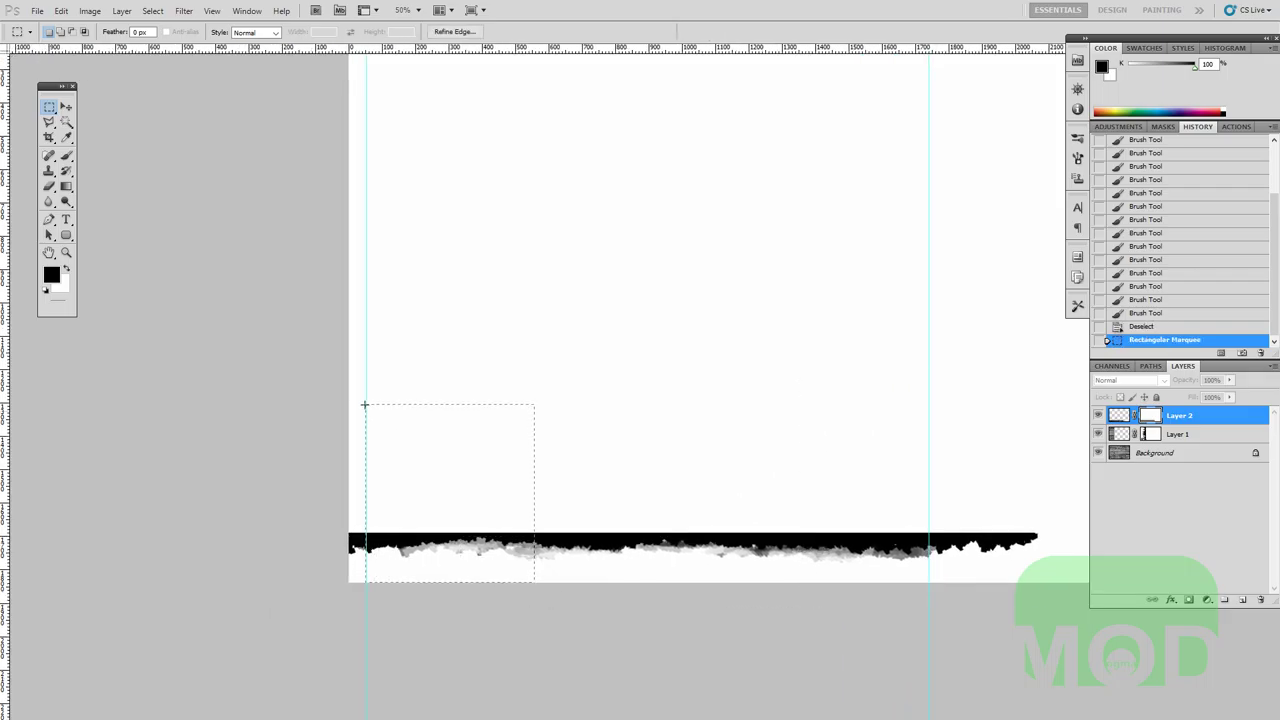
pyautogui.moveTo(364, 404); pyautogui.dragTo(366, 400)
pyautogui.scroll(2, 520, 520)
pyautogui.scroll(-1, 580, 560)
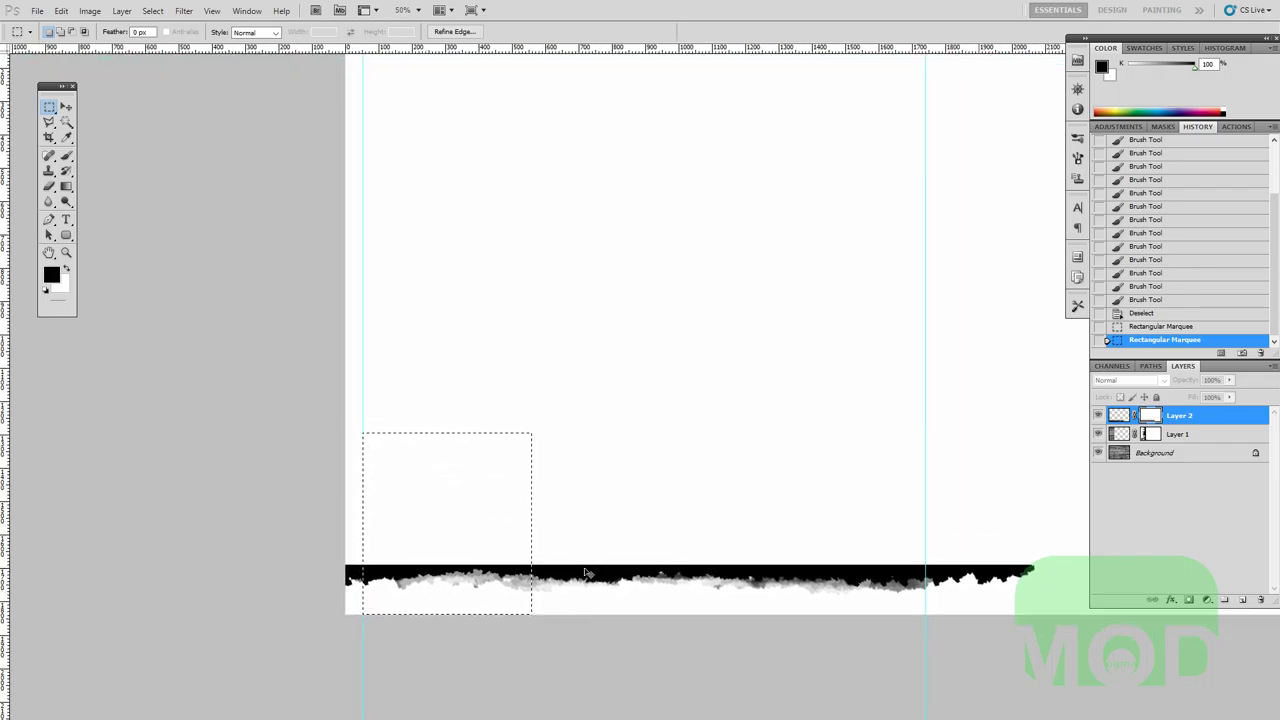
# Select and copy the whole mask image, create a new layer, and paste the mask image into it.
pyautogui.press('v')
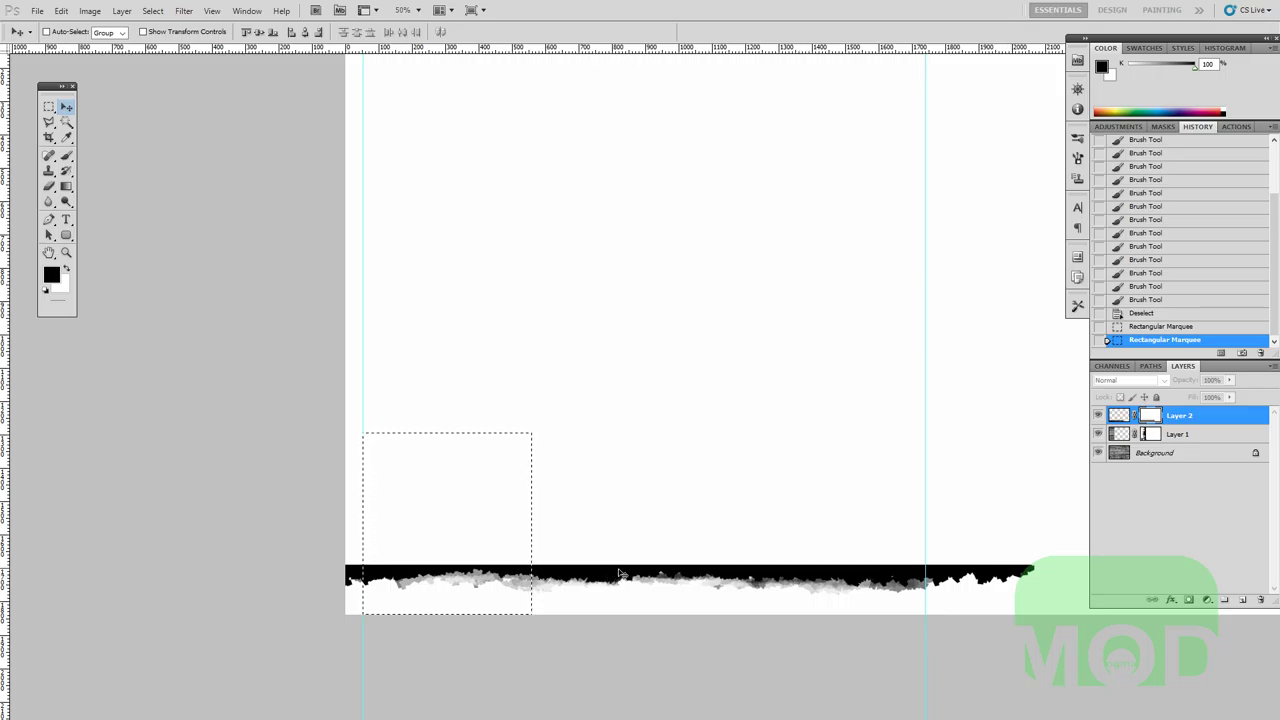
pyautogui.hotkey('ctrl', 'a')
pyautogui.moveTo(652, 555); pyautogui.dragTo(628, 603)
pyautogui.keyDown('alt'); pyautogui.click(648, 595); pyautogui.keyUp('alt')
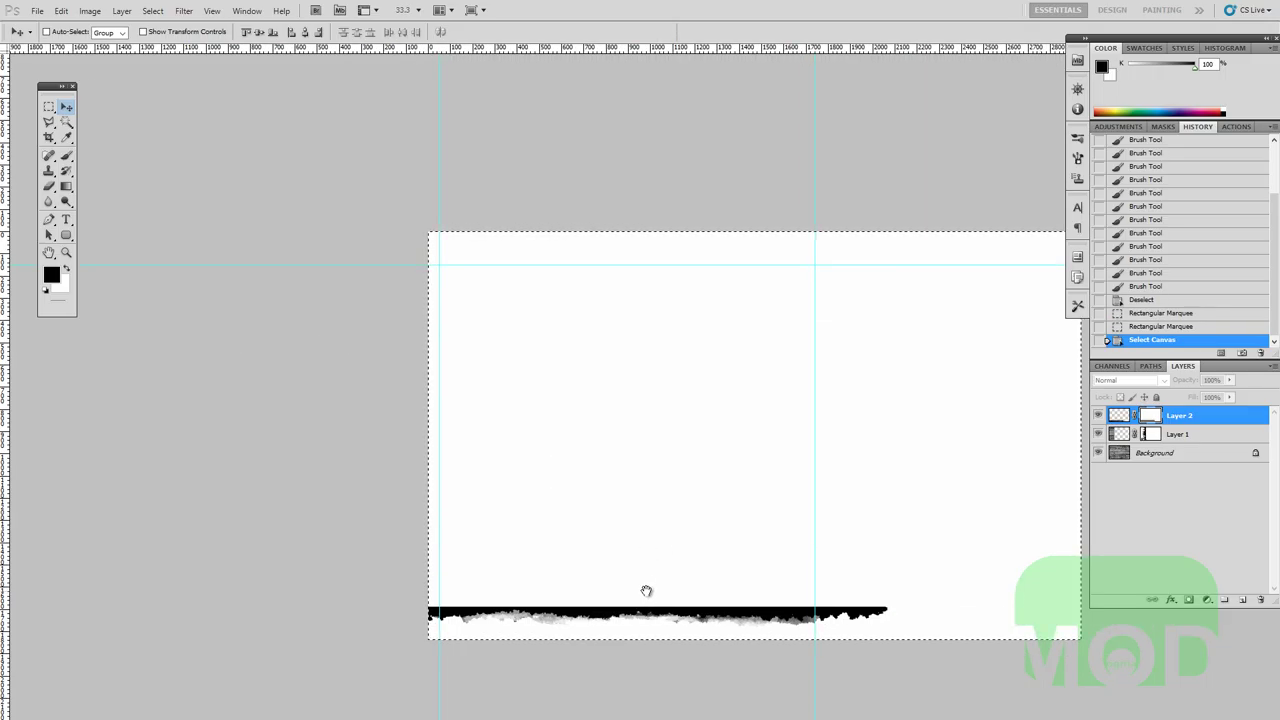
pyautogui.keyDown('ctrl'); pyautogui.click(645, 592); pyautogui.keyUp('ctrl')
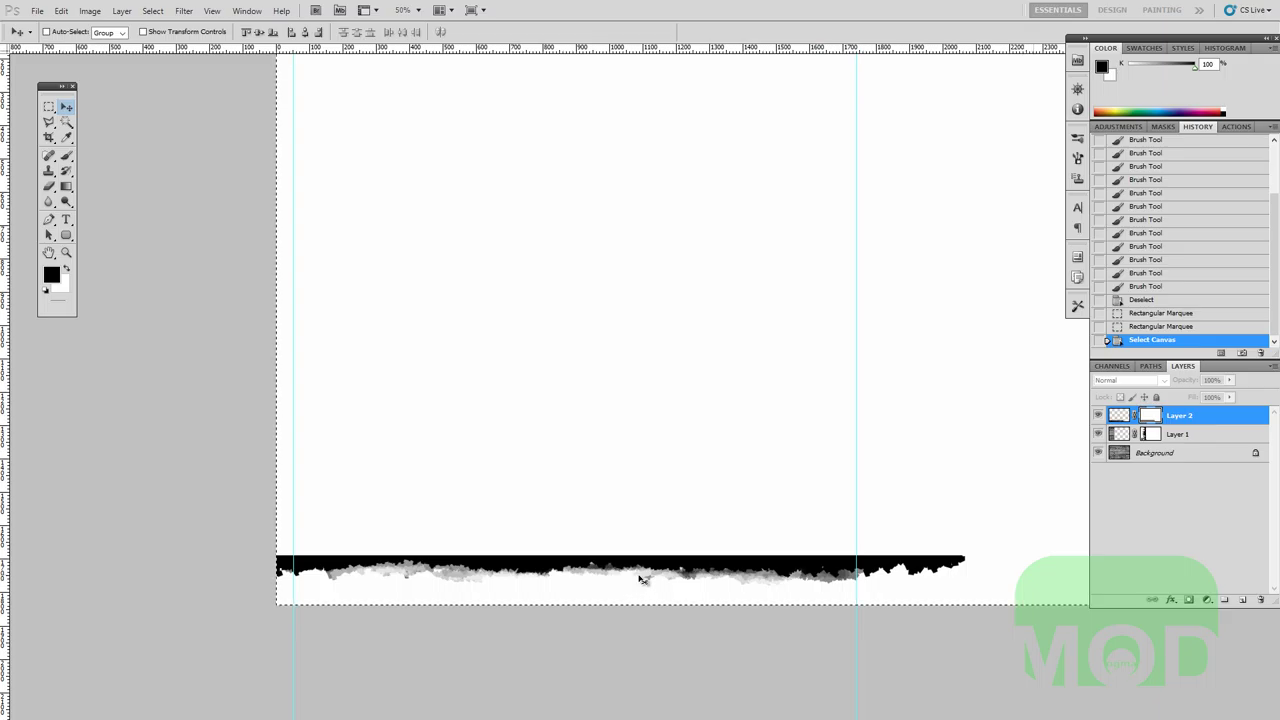
pyautogui.click(1243, 601)
pyautogui.moveTo(758, 523); pyautogui.dragTo(754, 527)
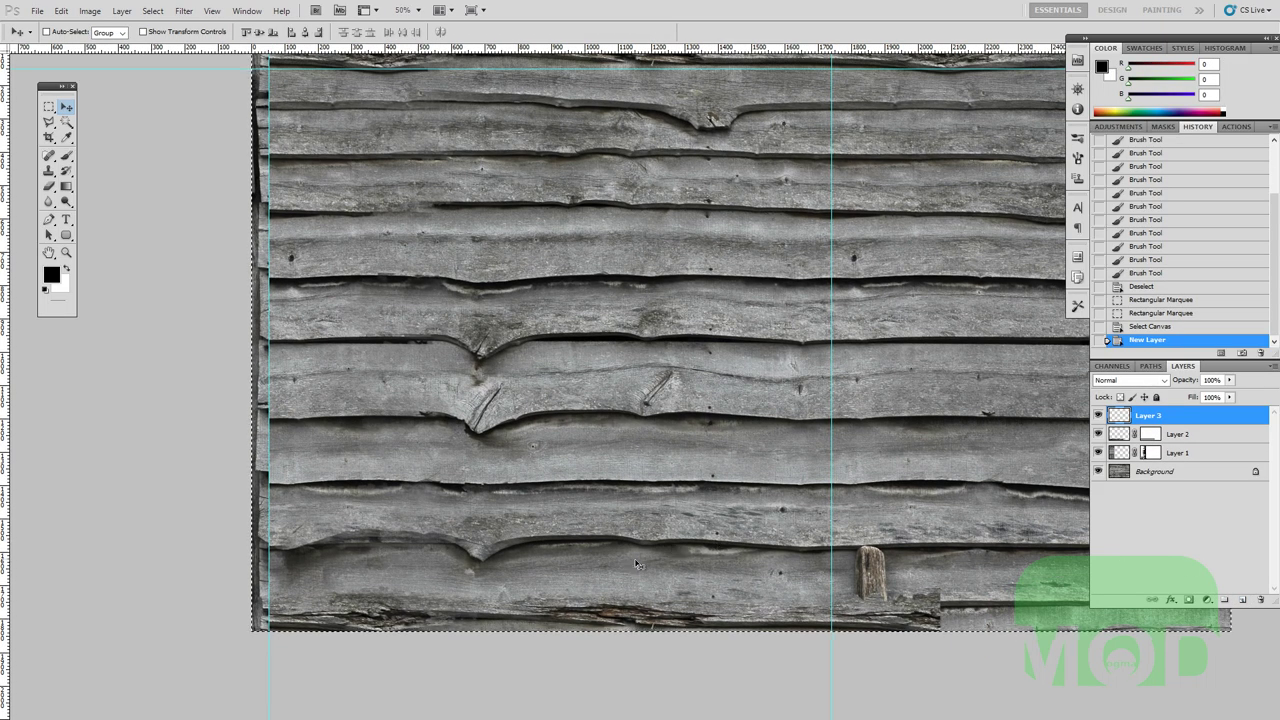
pyautogui.hotkey('ctrl', 'v')
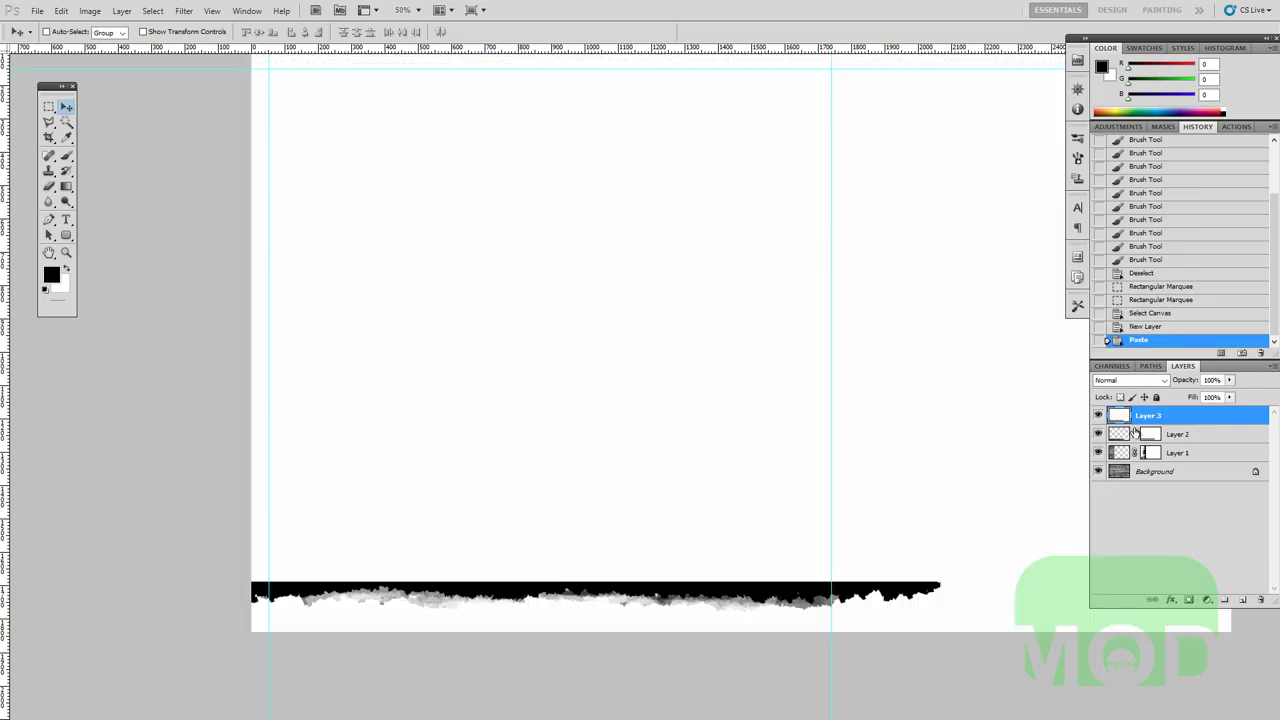
# Hide Layer 3 to check Layer 2's mask and the blended planks, and show and reselect Layer 3.
pyautogui.click(1150, 436)
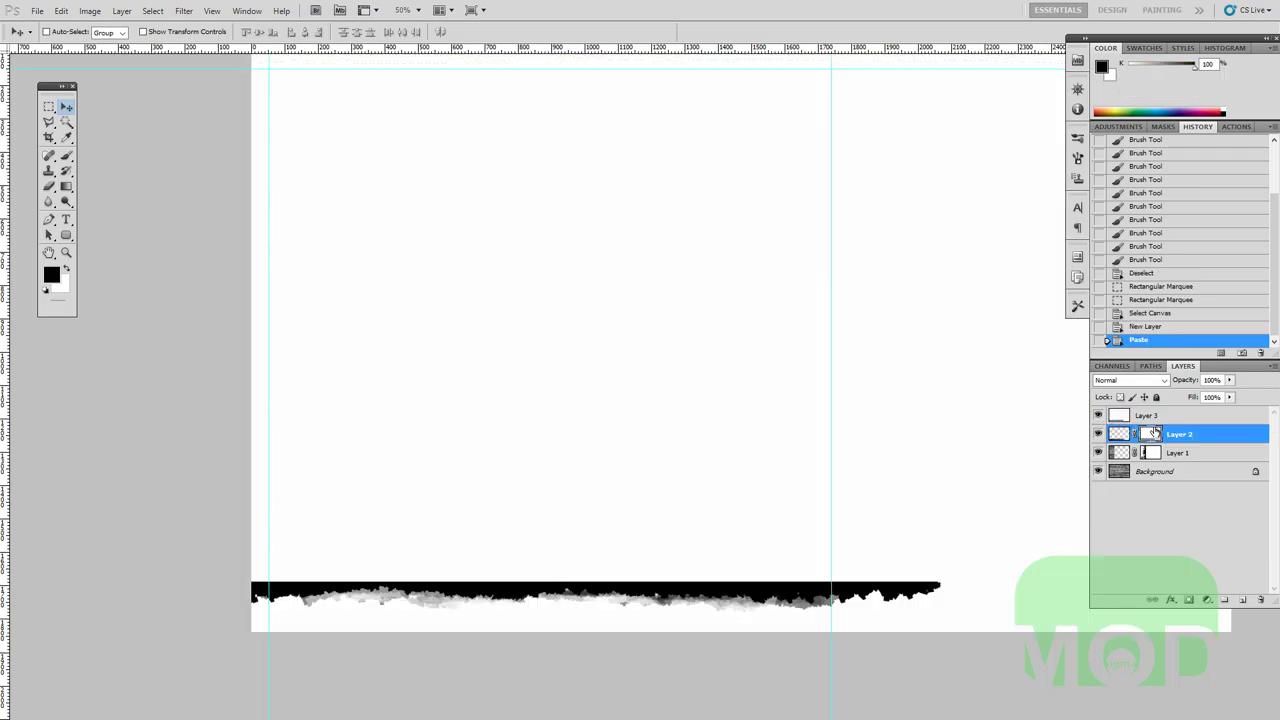
pyautogui.click(1098, 416)
pyautogui.keyDown('alt'); pyautogui.click(1150, 437); pyautogui.keyUp('alt')
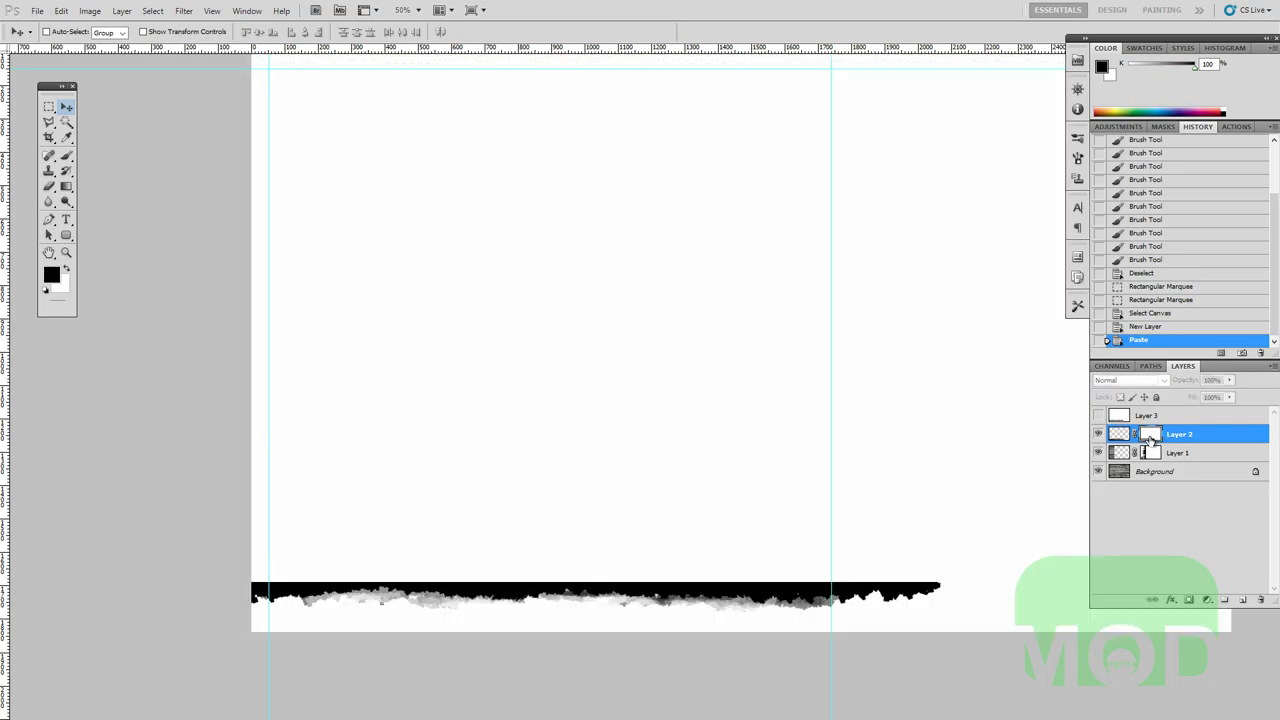
pyautogui.keyDown('alt'); pyautogui.click(1144, 436); pyautogui.keyUp('alt')
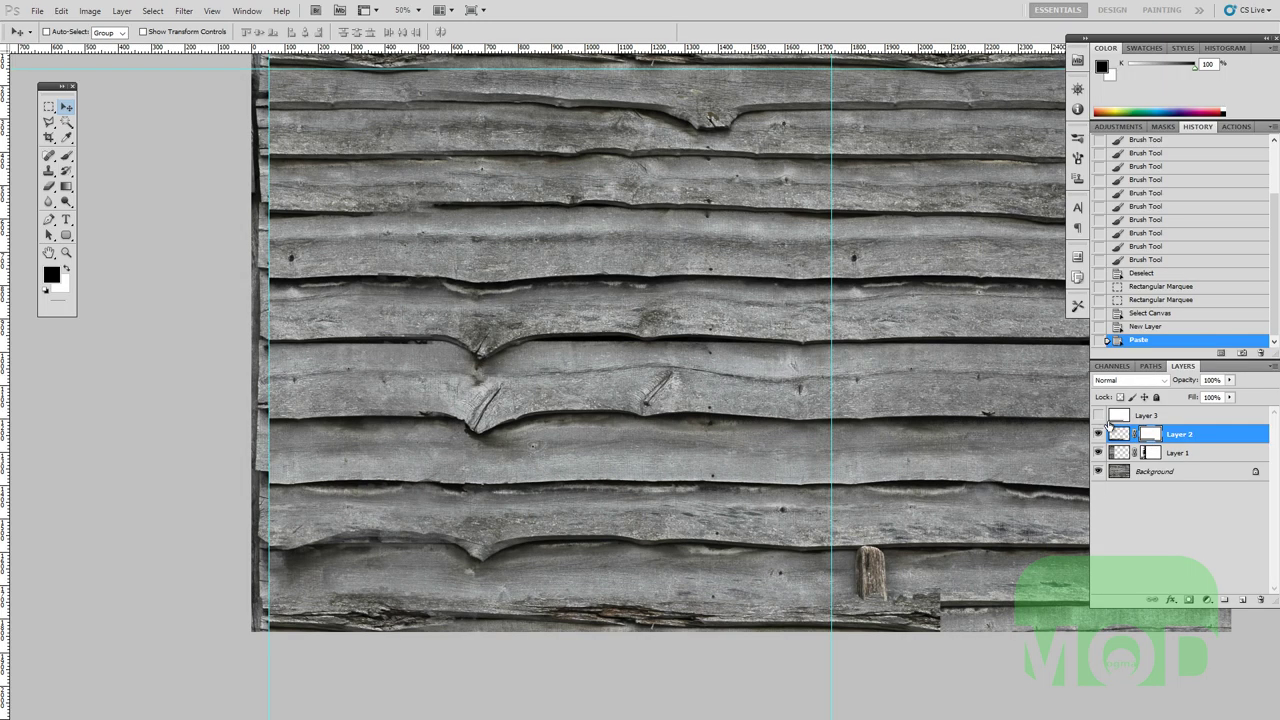
pyautogui.click(1150, 415)
pyautogui.click(1098, 415)
# Marquee-select the lower part of Layer 3's mask image from the first vertical guide rightward, down to the image's lower edge.
pyautogui.hscroll(-1, 432, 580)
pyautogui.press('m')
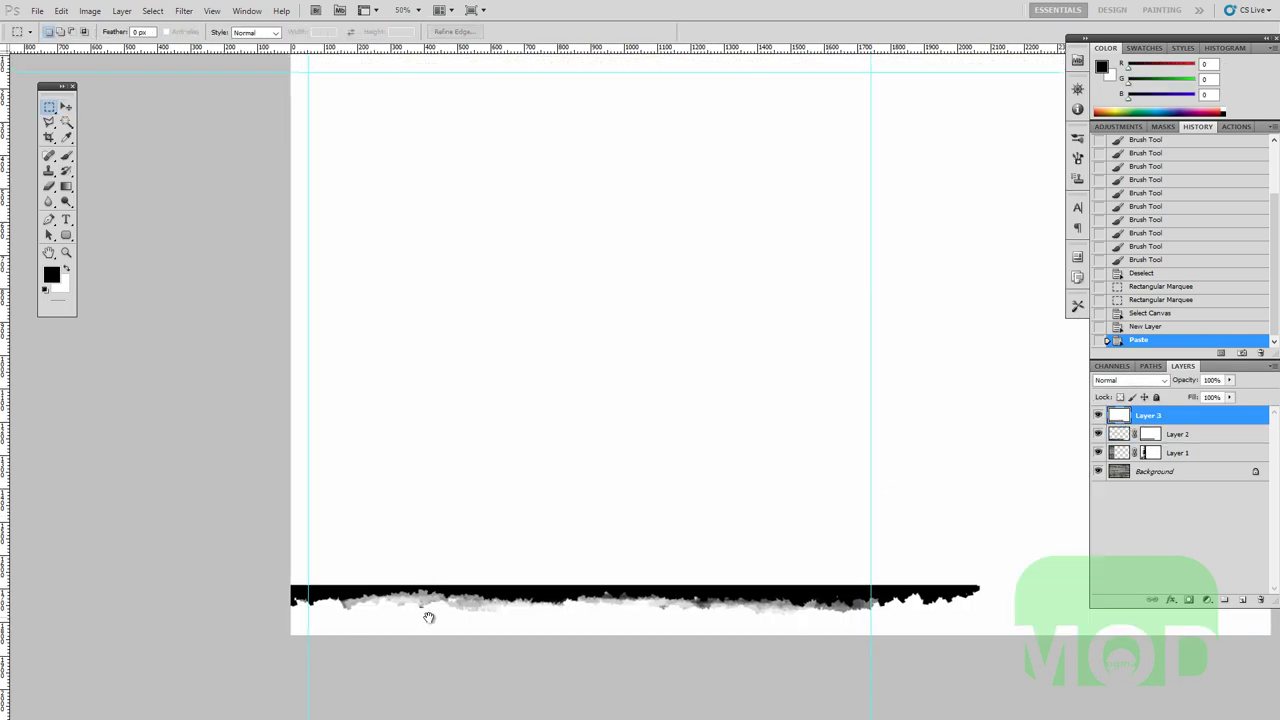
pyautogui.hscroll(-1, 423, 609)
pyautogui.moveTo(520, 640); pyautogui.dragTo(349, 419)
pyautogui.scroll(-1, 505, 516)
pyautogui.hscroll(-1, 505, 516)
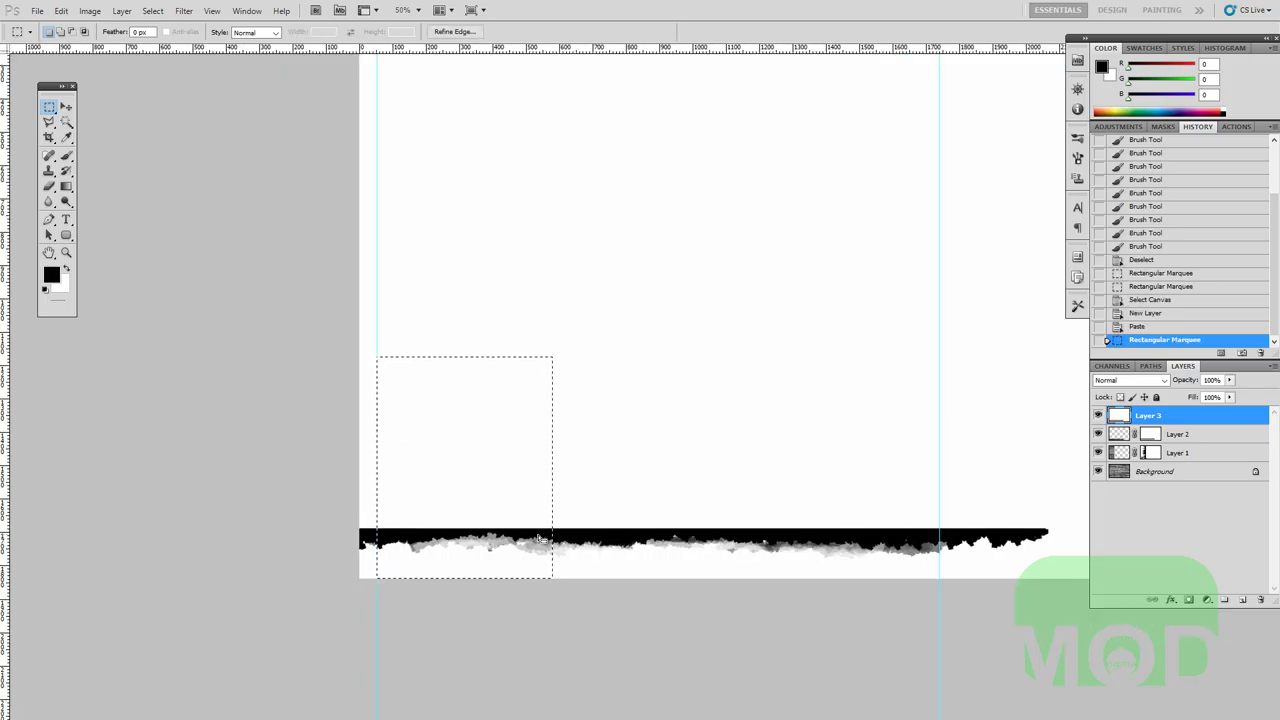
# Try to copy the selected part of the mask image onto its own layer, and undo the copy.
pyautogui.hotkey('ctrl', 'j')
pyautogui.press('v')
pyautogui.hscroll(2, 531, 527)
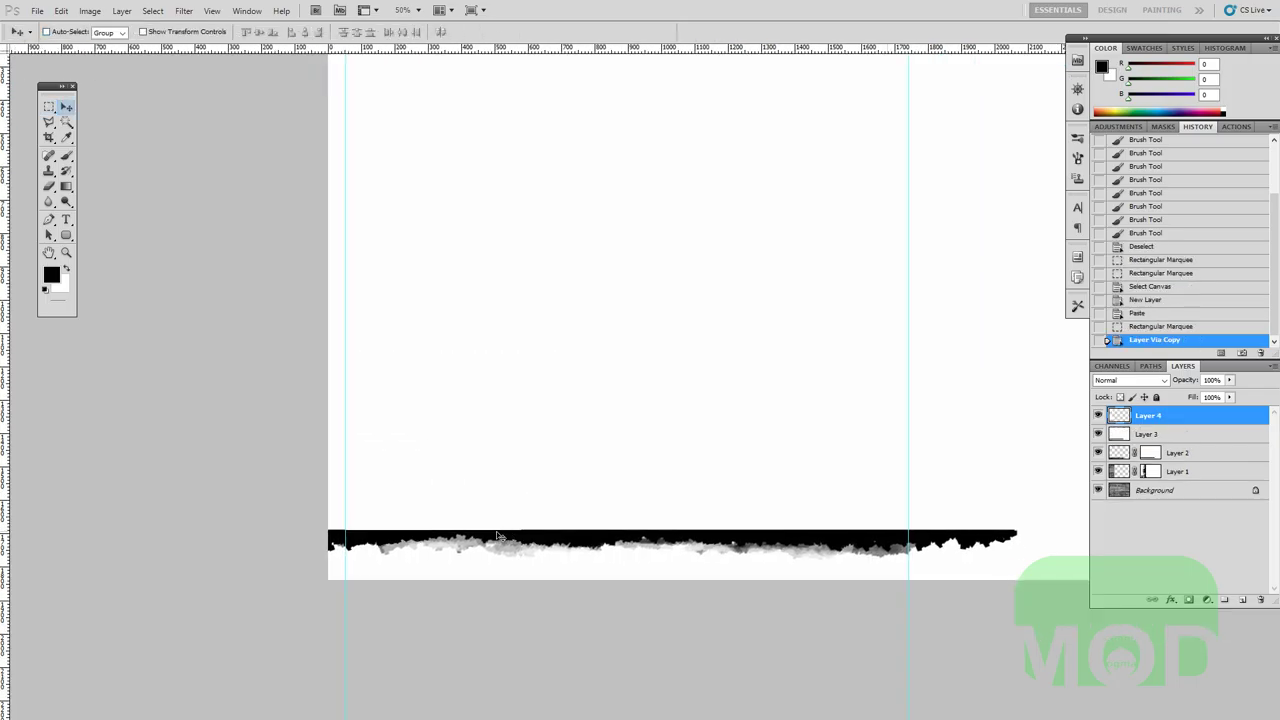
pyautogui.hotkey('ctrl', 'z')
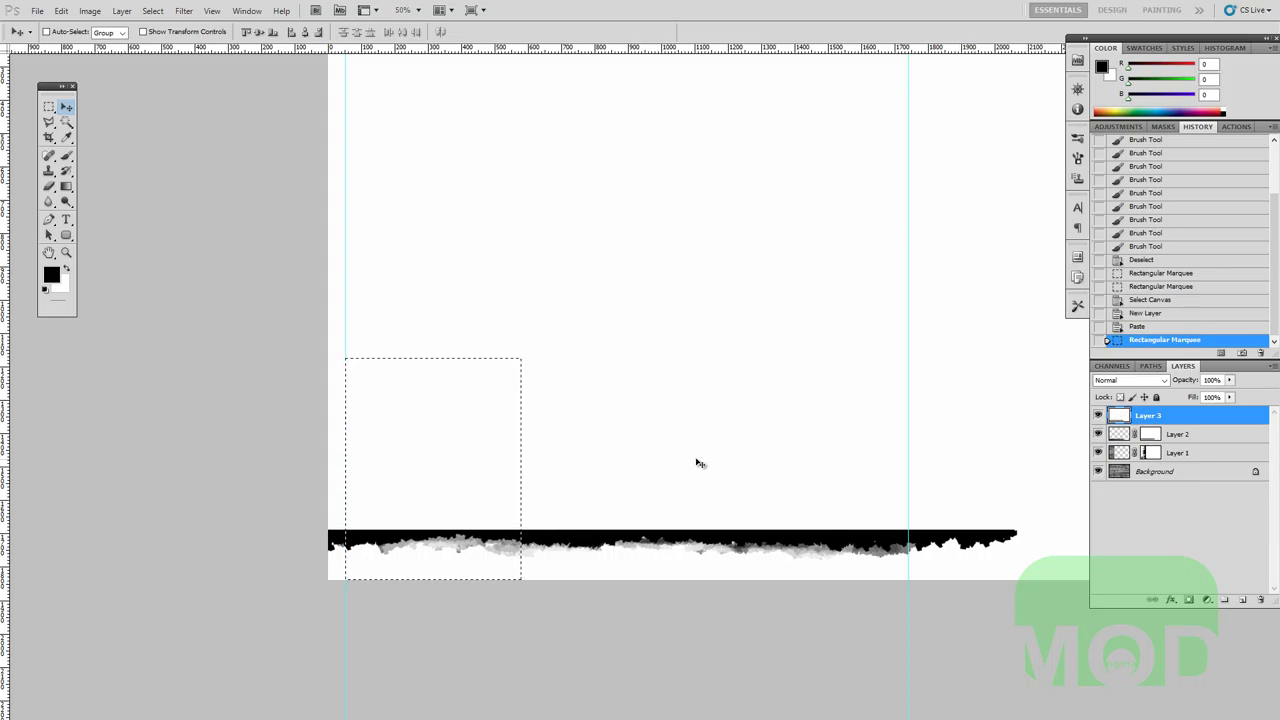
# Marquee-select the lower section of Layer 3's mask image starting at the first vertical guide, and copy it onto its own layer.
pyautogui.hotkey('ctrl', 'z')
pyautogui.hotkey('ctrl', 'z')
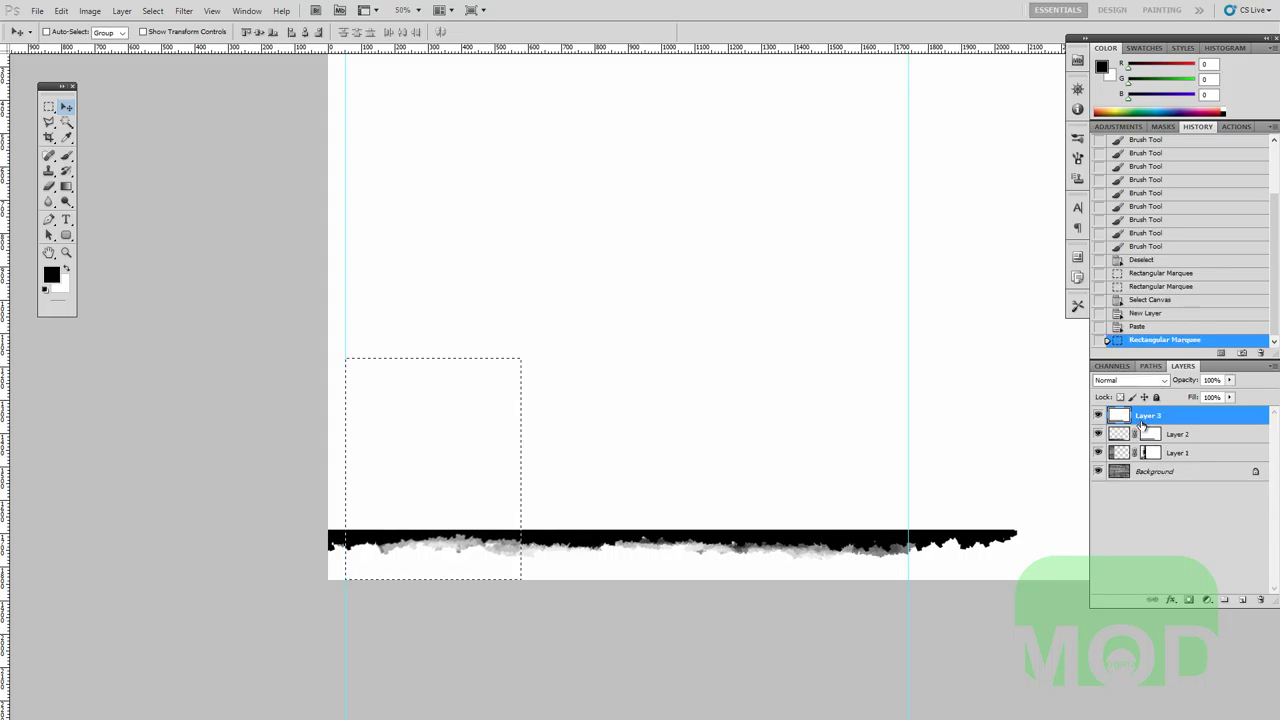
pyautogui.hotkey('ctrl', 'd')
pyautogui.press('m')
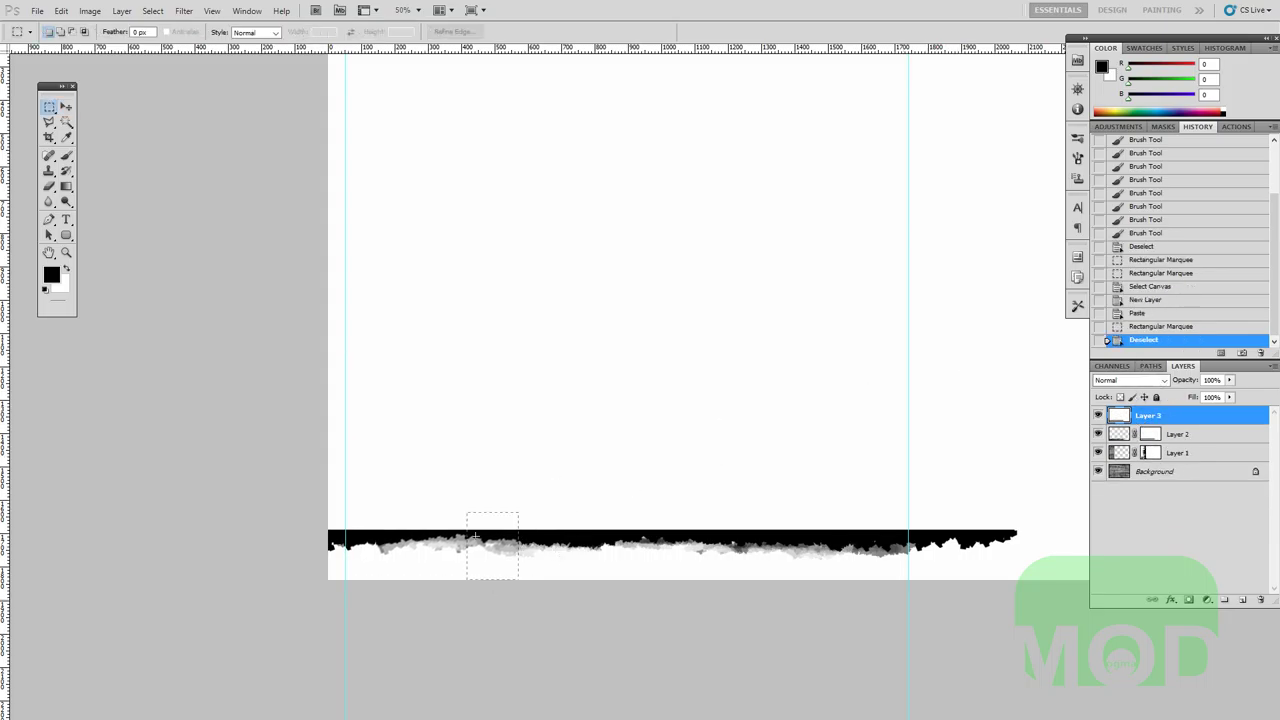
pyautogui.moveTo(352, 352); pyautogui.dragTo(349, 349)
pyautogui.hotkey('ctrl', 'j')
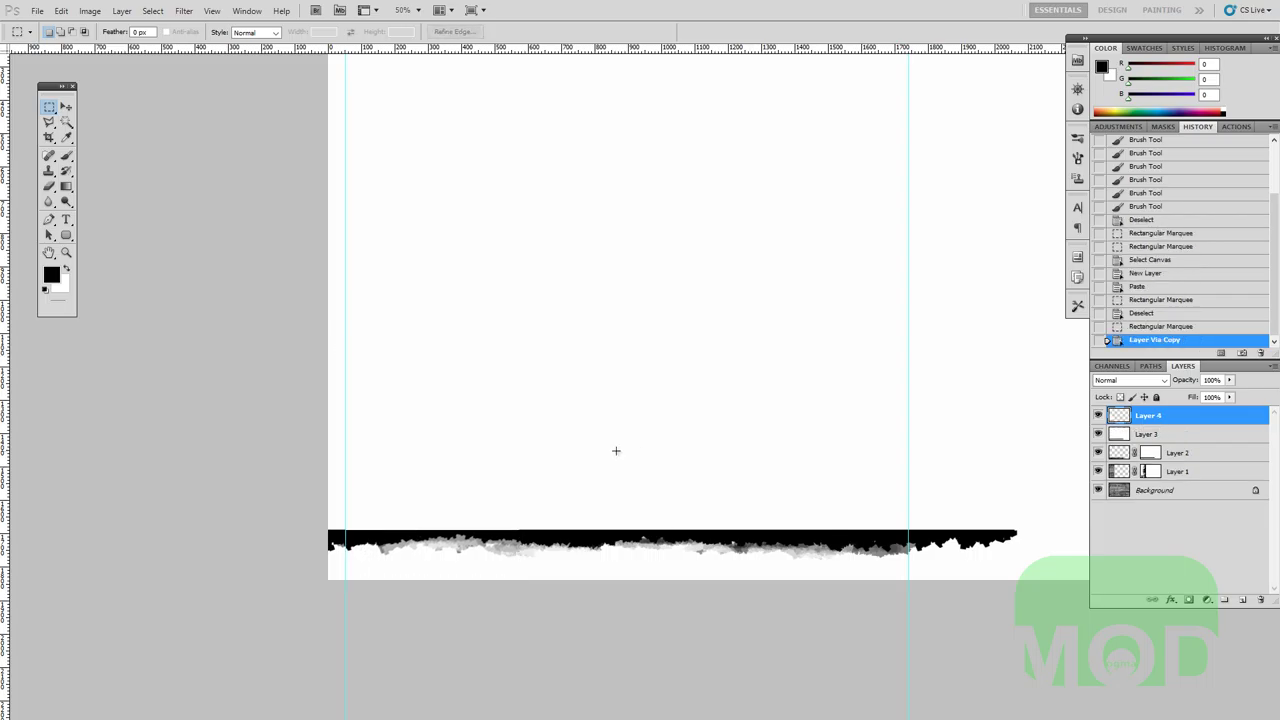
# Move the copied mask piece rightward along the black strip until its right edge meets the second vertical guide.
pyautogui.press('v')
pyautogui.moveTo(520, 526); pyautogui.dragTo(492, 518)
pyautogui.moveTo(447, 510); pyautogui.dragTo(747, 502)
pyautogui.click(747, 502)
pyautogui.click(764, 519)
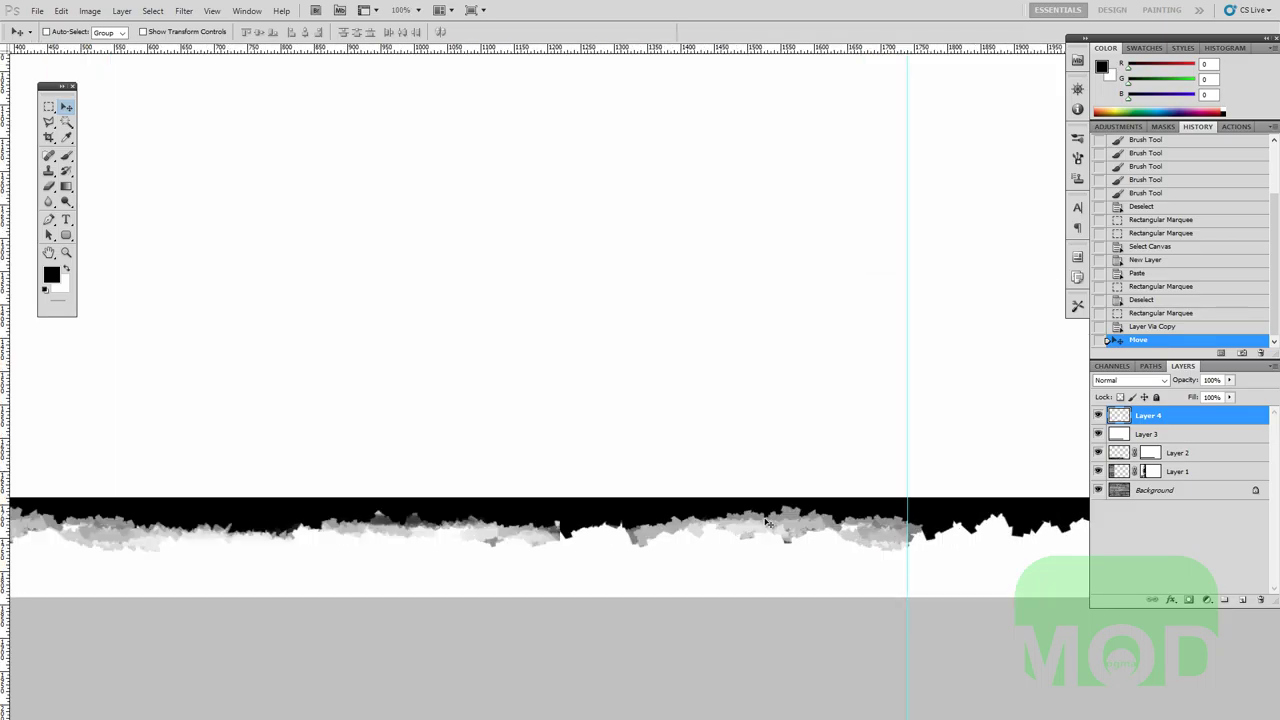
pyautogui.keyDown('alt'); pyautogui.click(738, 541); pyautogui.keyUp('alt')
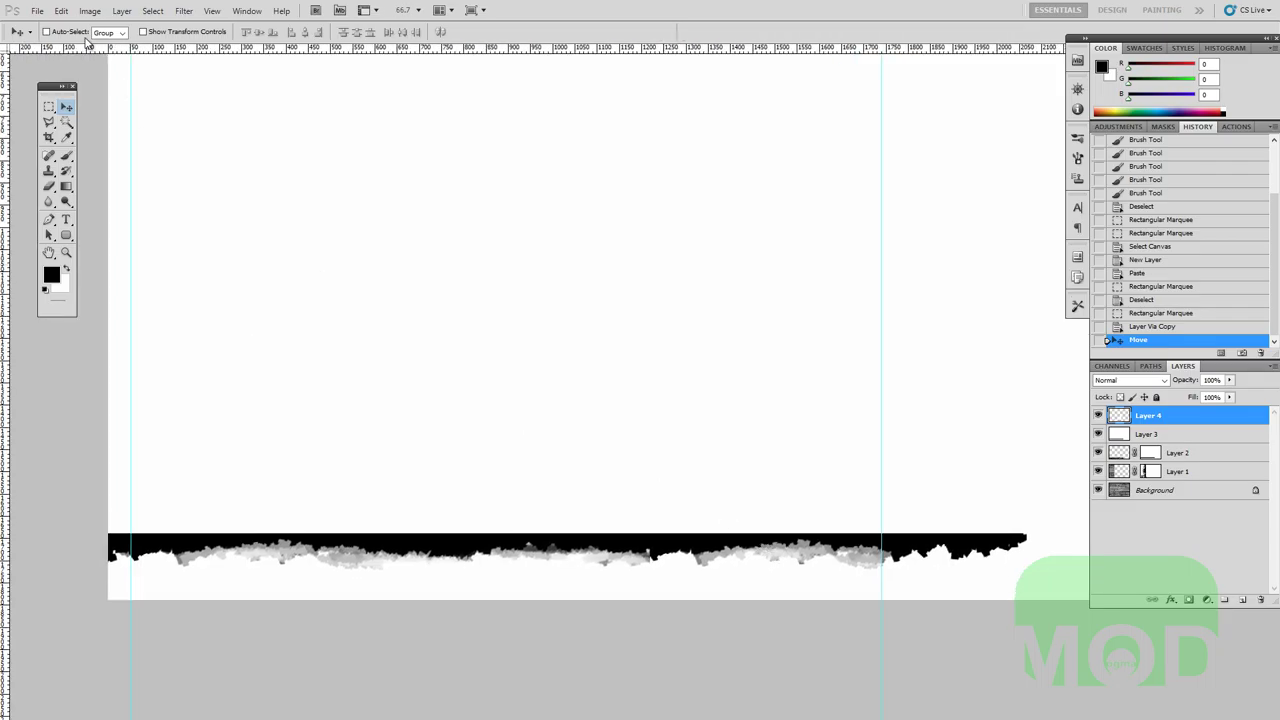
# Flip the copied mask piece on Layer 4 horizontally.
pyautogui.click(61, 10)
pyautogui.moveTo(177, 277)
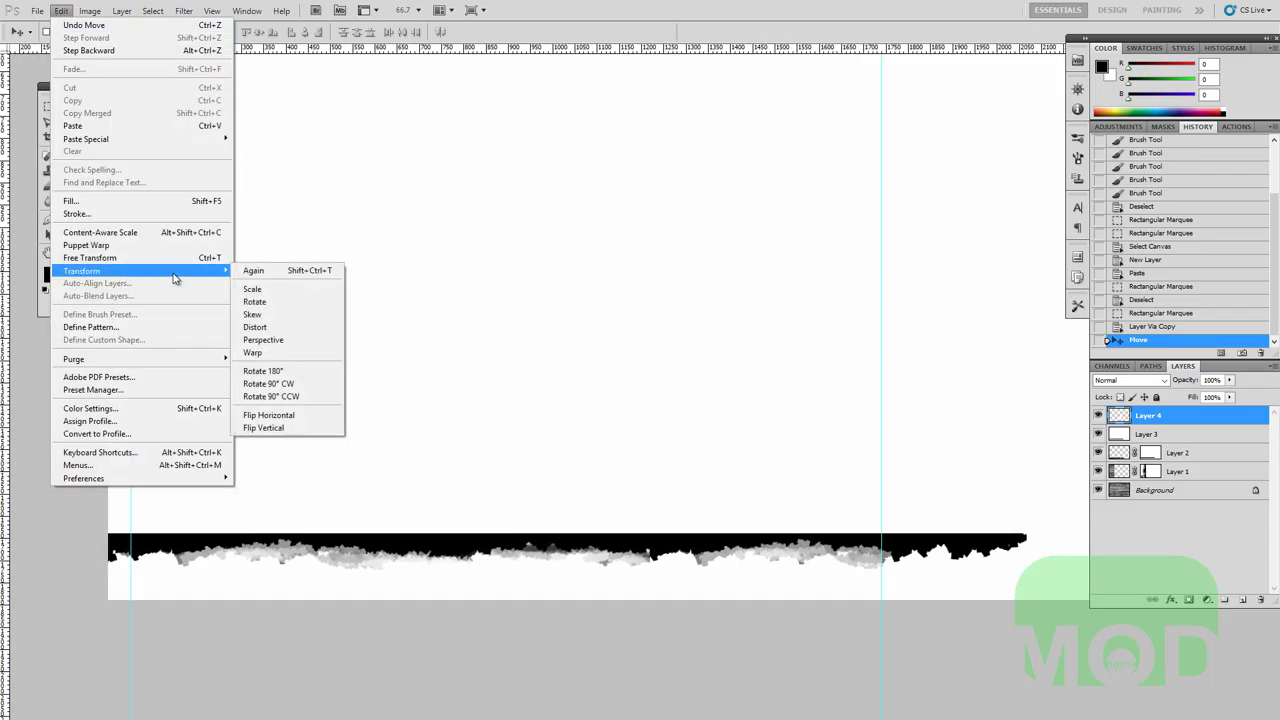
pyautogui.click(320, 416)
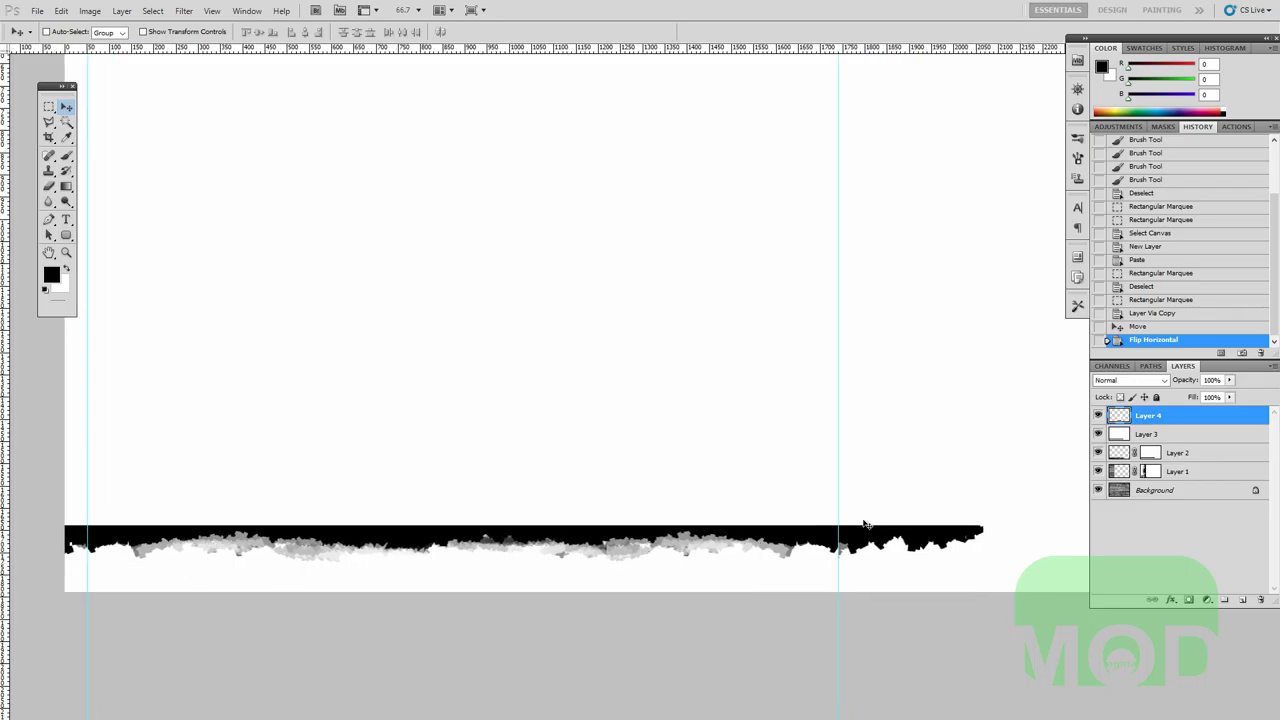
pyautogui.moveTo(835, 549); pyautogui.dragTo(875, 543)
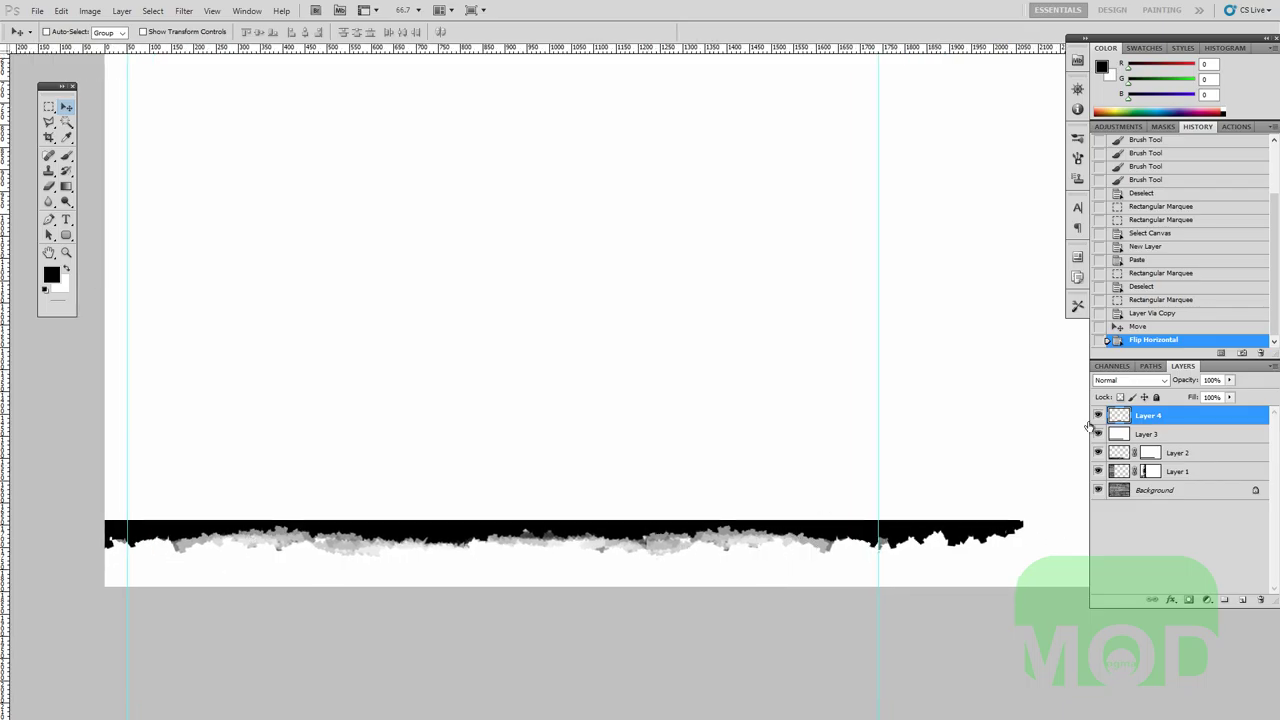
# Select Layer 4 and add a layer mask to it.
pyautogui.click(1186, 591)
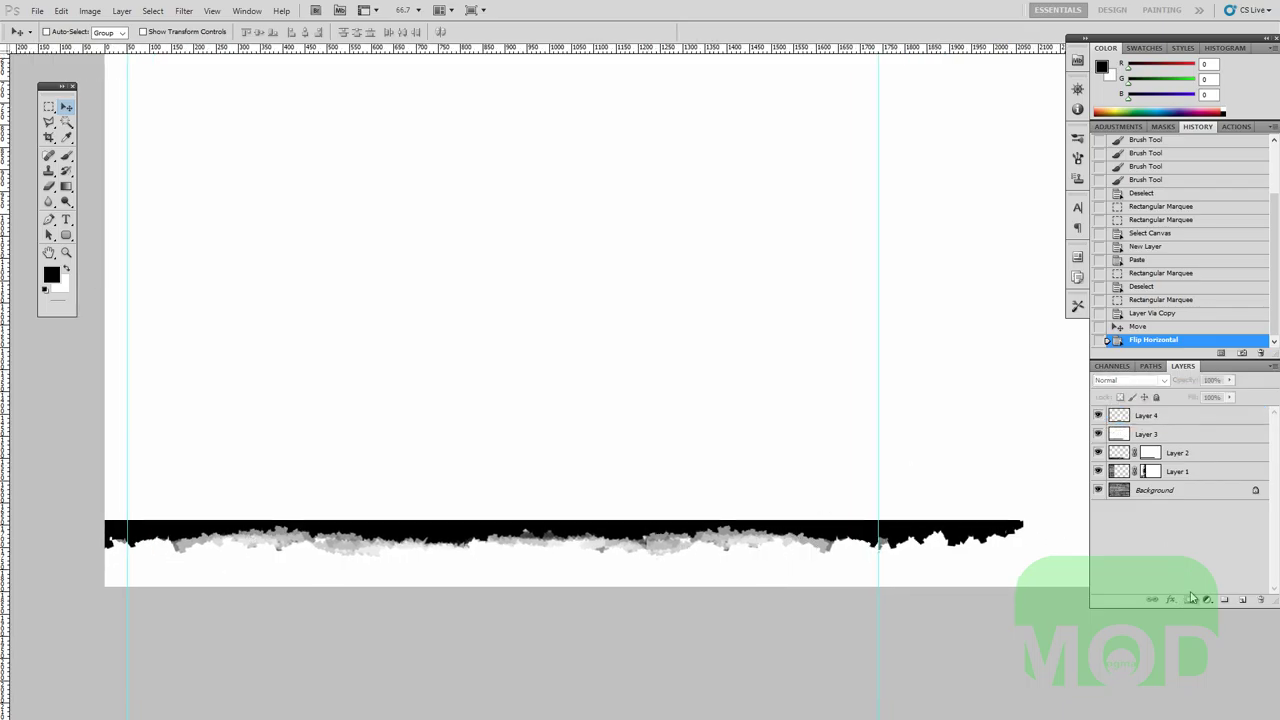
pyautogui.click(1145, 418)
pyautogui.click(1189, 600)
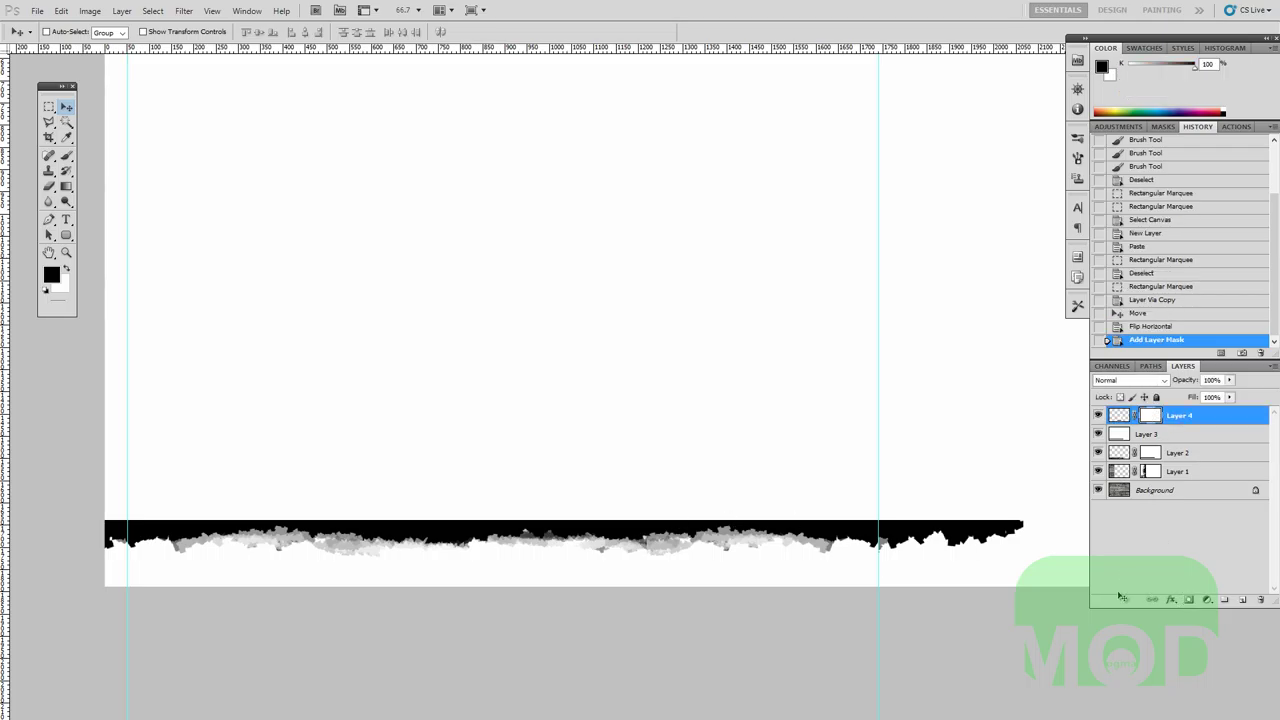
# Paint black at 50% brush opacity on Layer 4's mask to blend the flipped piece's left edge into the strip below.
pyautogui.press('b')
pyautogui.click(655, 545)
pyautogui.click(664, 545)
pyautogui.click(656, 544)
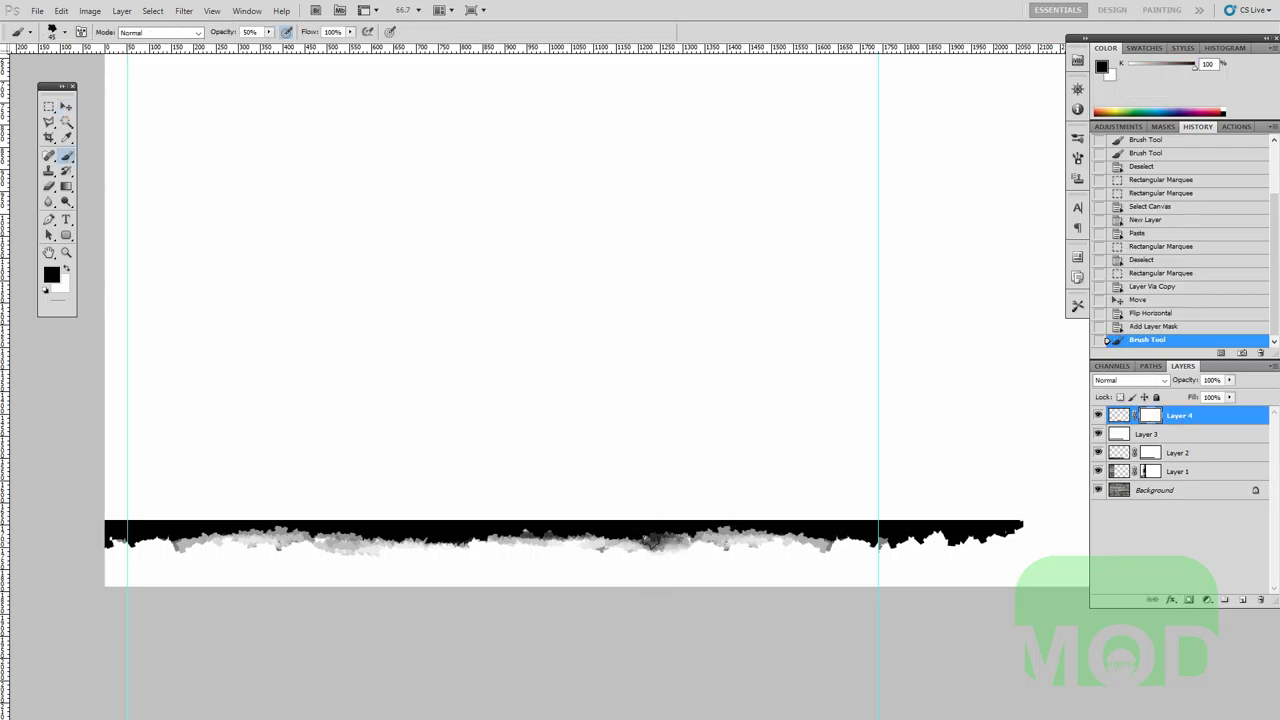
pyautogui.click(668, 541)
pyautogui.click(686, 537)
pyautogui.click(672, 537)
pyautogui.click(678, 537)
pyautogui.click(652, 541)
pyautogui.click(651, 586)
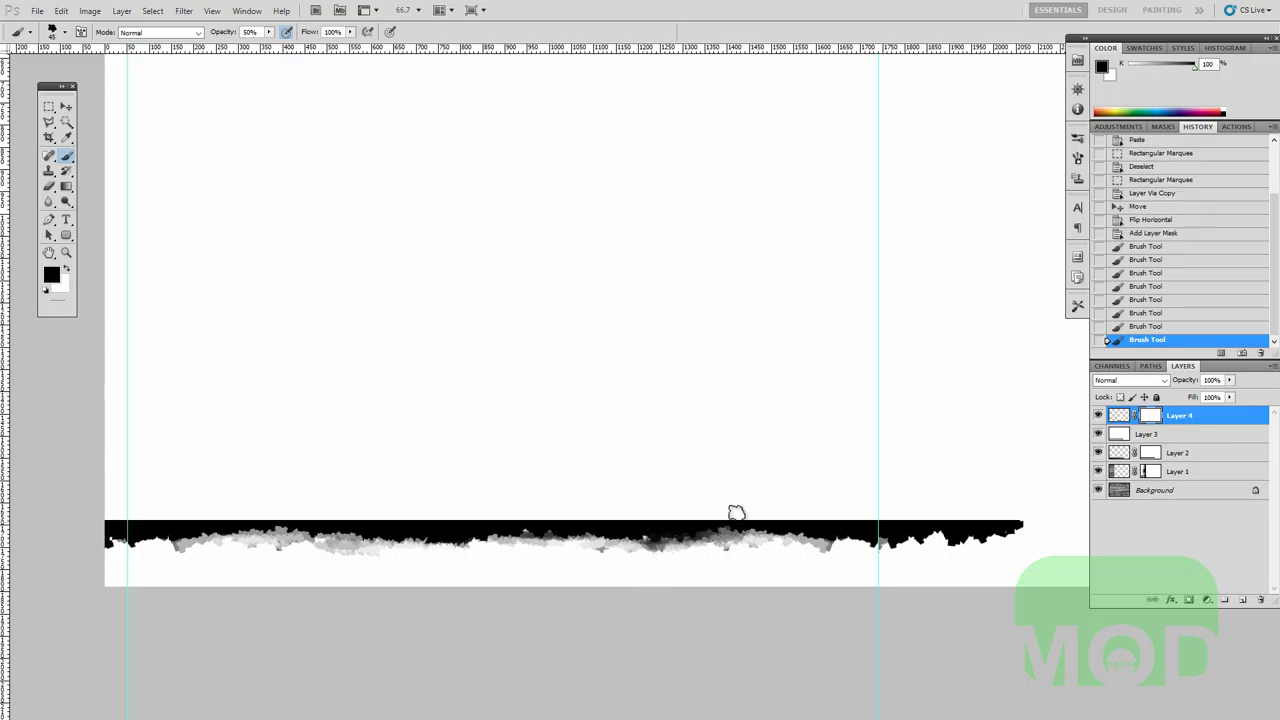
pyautogui.click(728, 517)
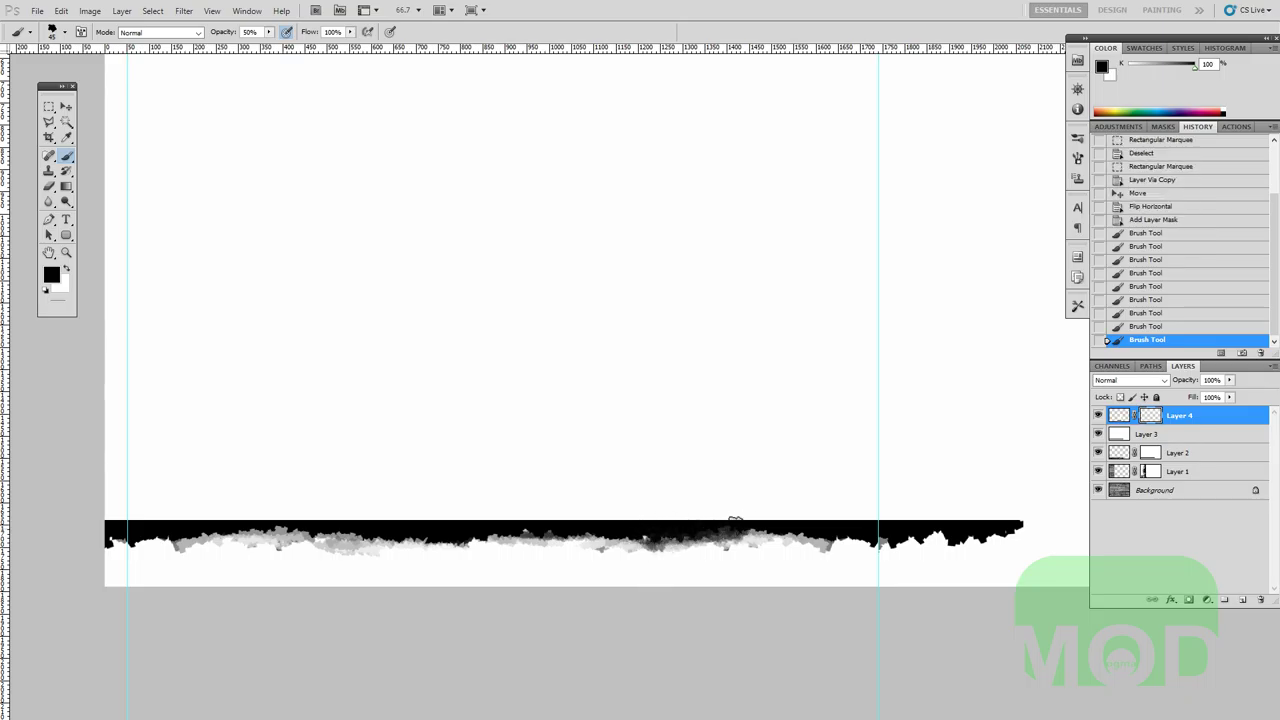
pyautogui.click(692, 512)
pyautogui.click(628, 546)
pyautogui.click(640, 543)
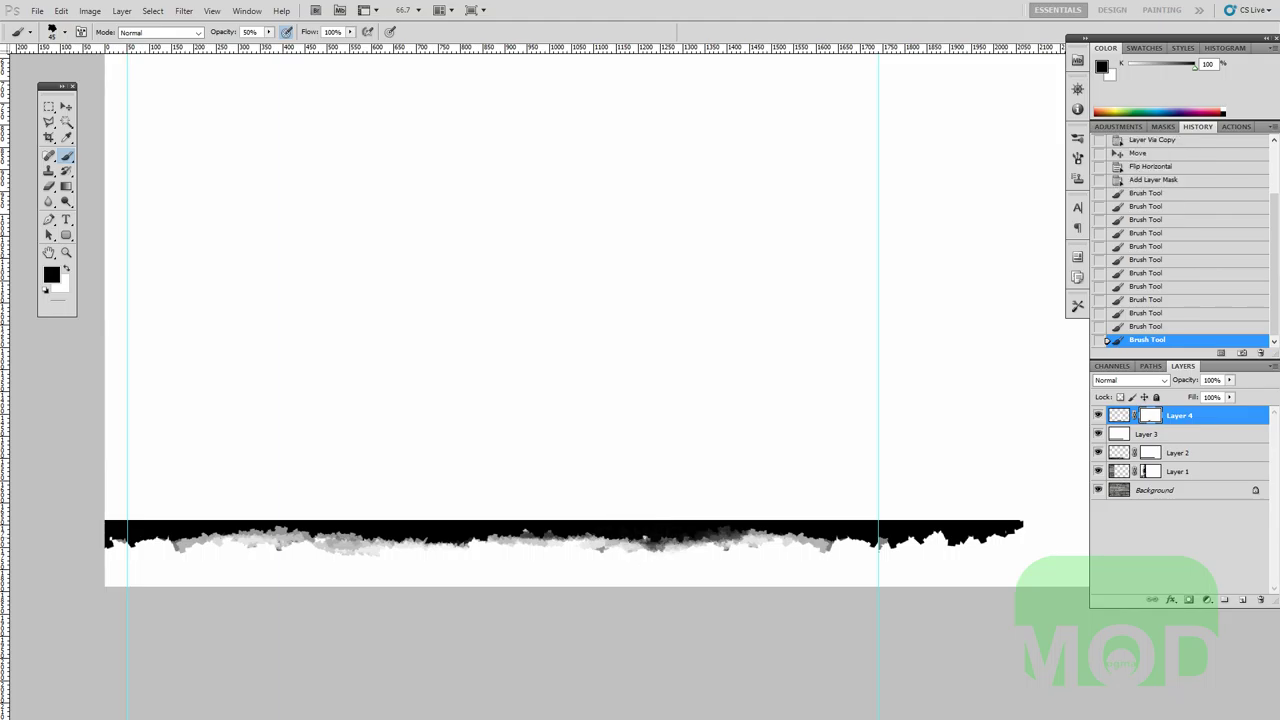
pyautogui.click(689, 554)
# Select and copy the whole combined mask image, and hide Layer 4 and Layer 3.
pyautogui.moveTo(728, 611); pyautogui.dragTo(694, 588)
pyautogui.keyDown('alt'); pyautogui.click(725, 616); pyautogui.keyUp('alt')
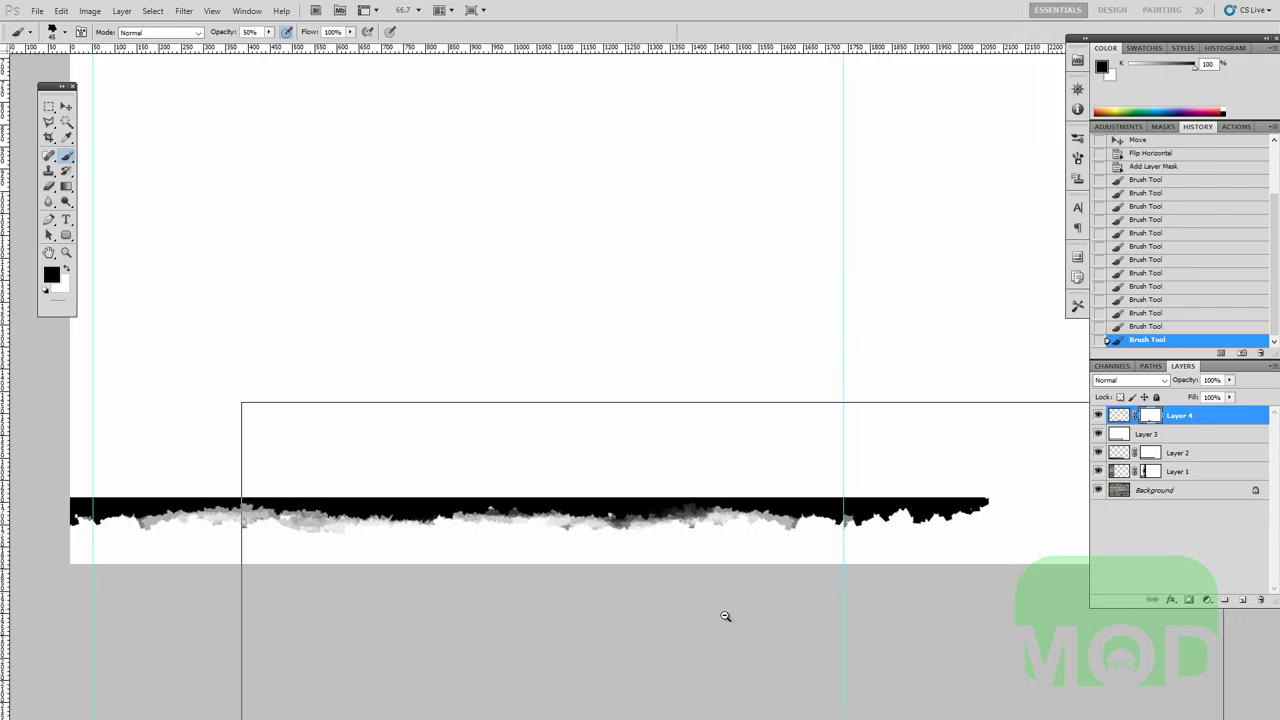
pyautogui.keyDown('alt'); pyautogui.click(770, 606); pyautogui.keyUp('alt')
pyautogui.hotkey('ctrl', 'a')
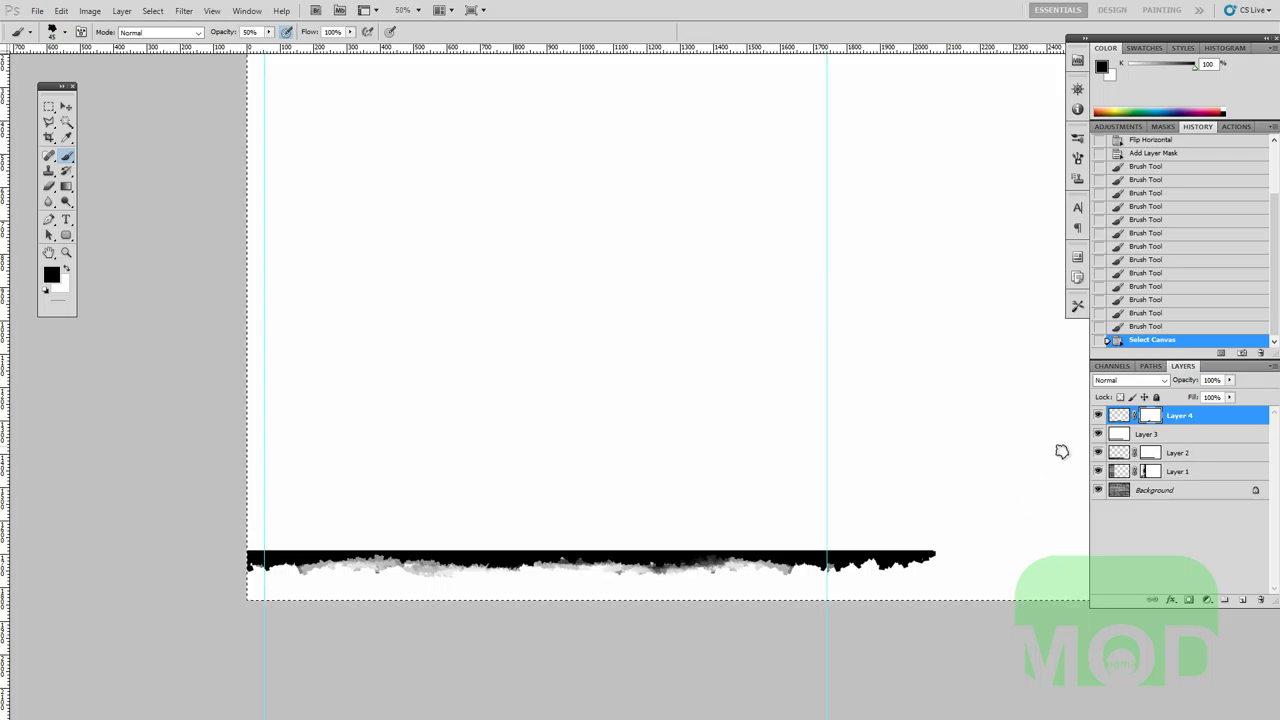
pyautogui.click(1098, 415)
pyautogui.click(1098, 434)
# Paste the copied mask image in place into Layer 2's mask, deselect, and return to the normal image view.
pyautogui.click(1152, 456)
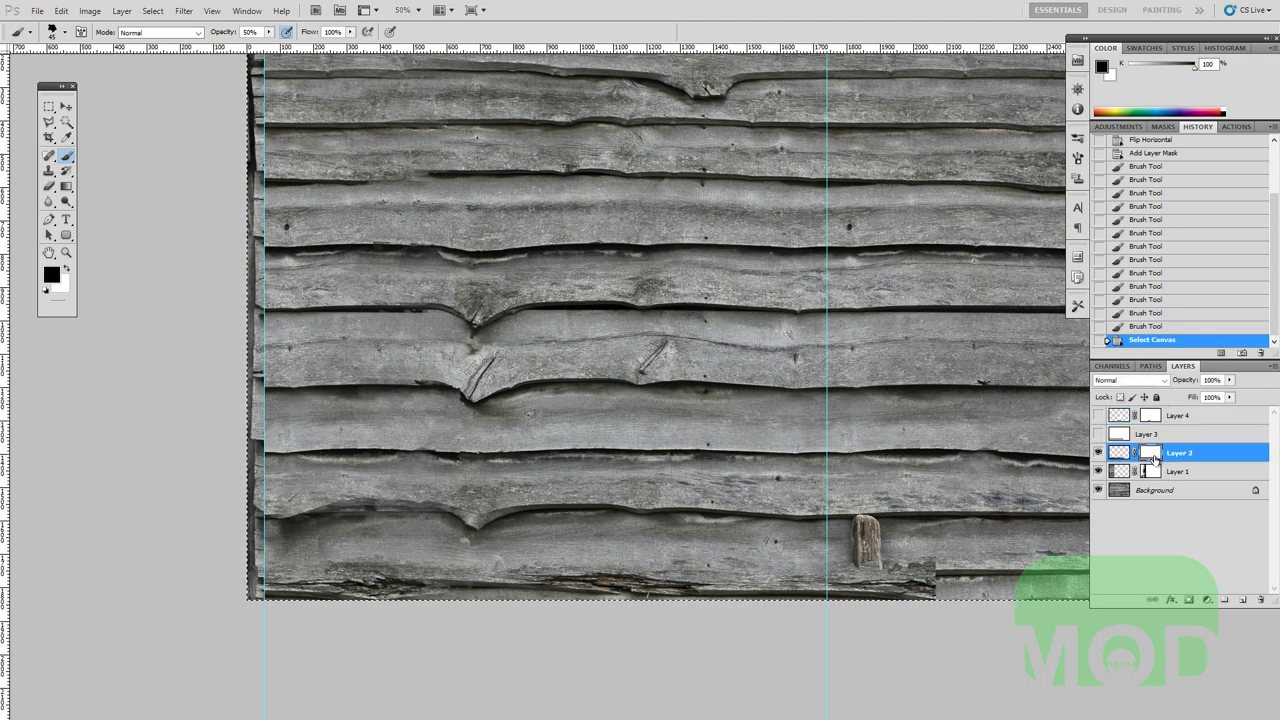
pyautogui.keyDown('alt'); pyautogui.click(1150, 458); pyautogui.keyUp('alt')
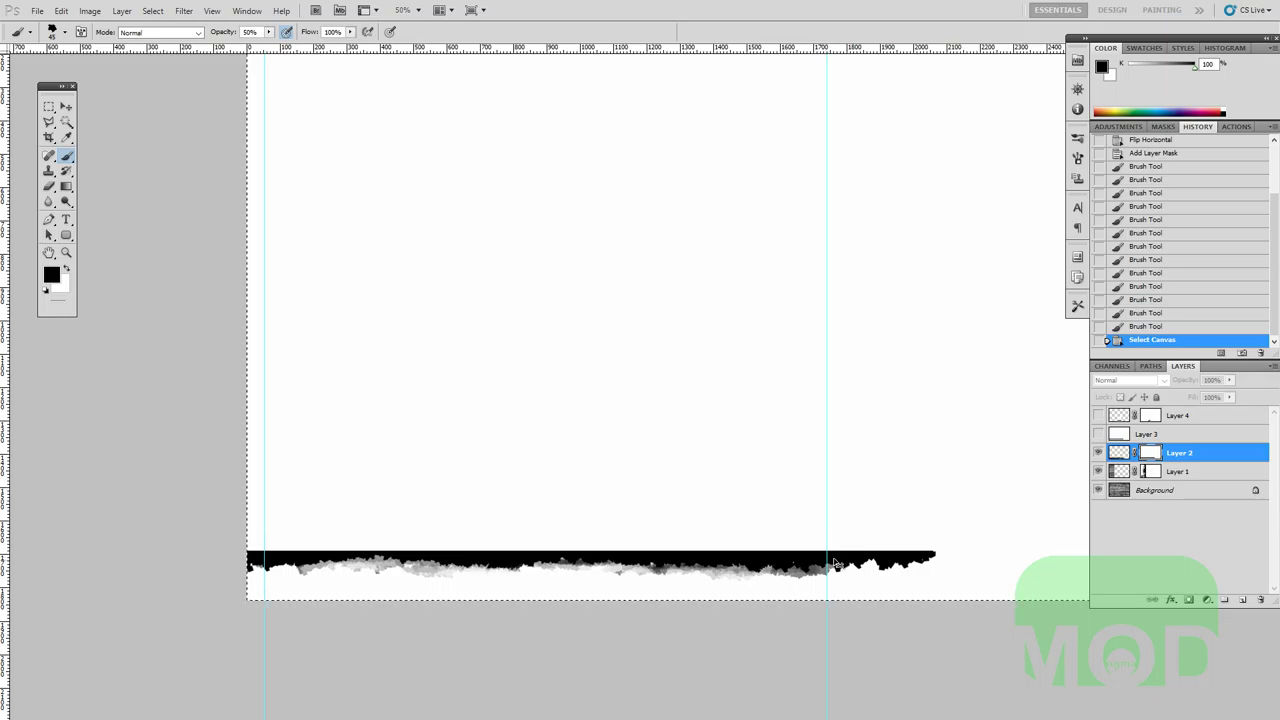
pyautogui.hotkey('ctrl', 'shift', 'v')
pyautogui.hotkey('ctrl', 'd')
pyautogui.keyDown('alt'); pyautogui.click(1155, 456); pyautogui.keyUp('alt')
# Marquee-select the tile between the two vertical guides, from the horizontal guide to the image's lower edge, subtracting the excess beyond the second guide.
pyautogui.moveTo(858, 522); pyautogui.dragTo(836, 572)
pyautogui.scroll(-1, 880, 551)
pyautogui.moveTo(899, 519); pyautogui.dragTo(770, 530)
pyautogui.press('v')
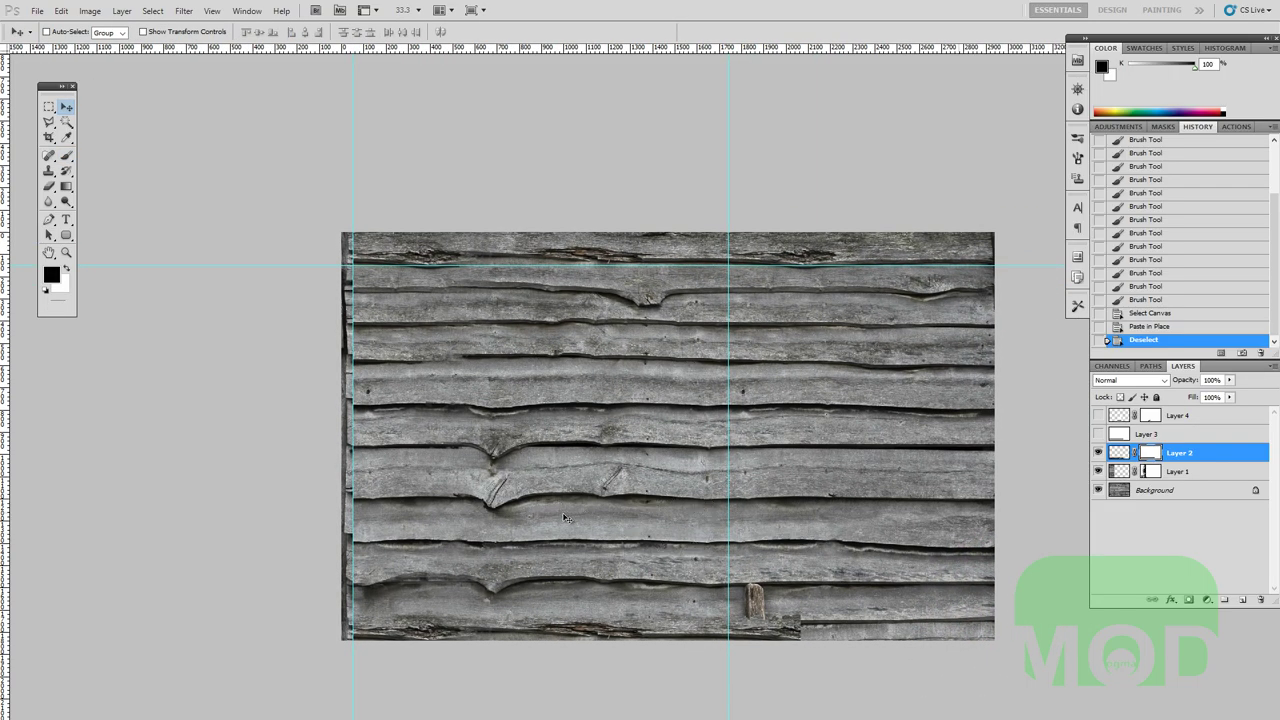
pyautogui.press('m')
pyautogui.moveTo(571, 551); pyautogui.dragTo(615, 523)
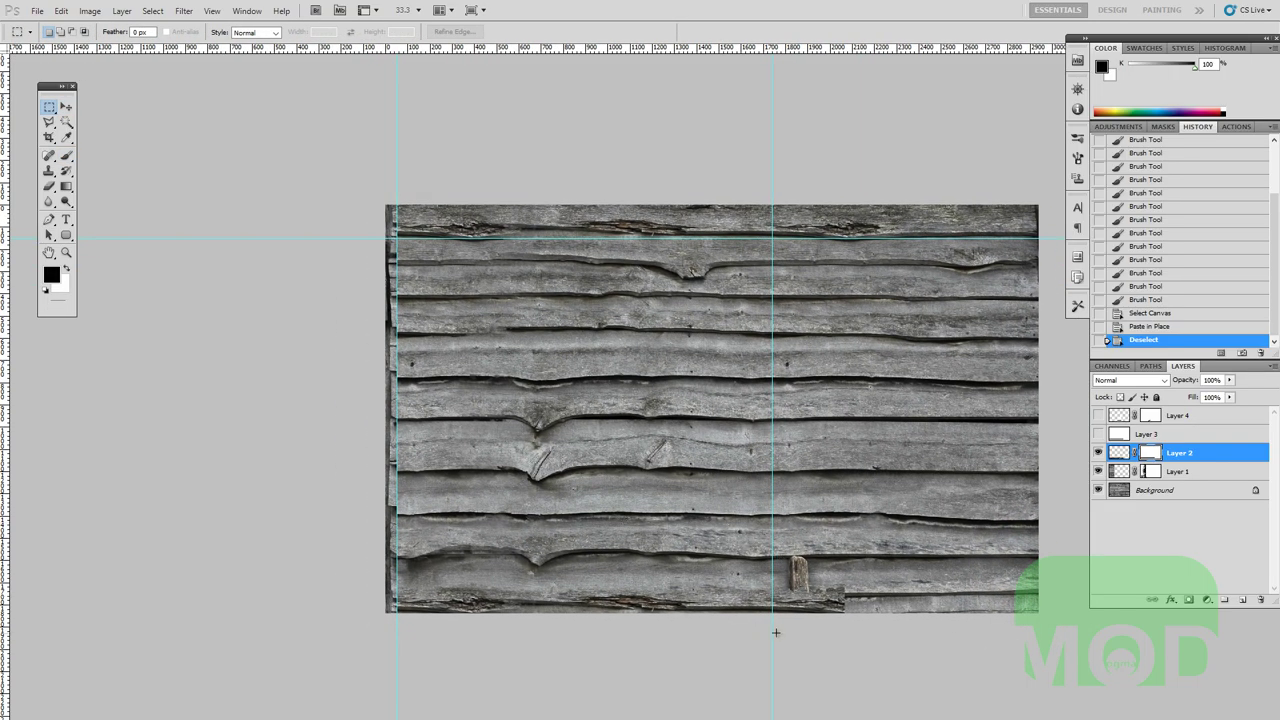
pyautogui.moveTo(398, 250); pyautogui.dragTo(397, 238)
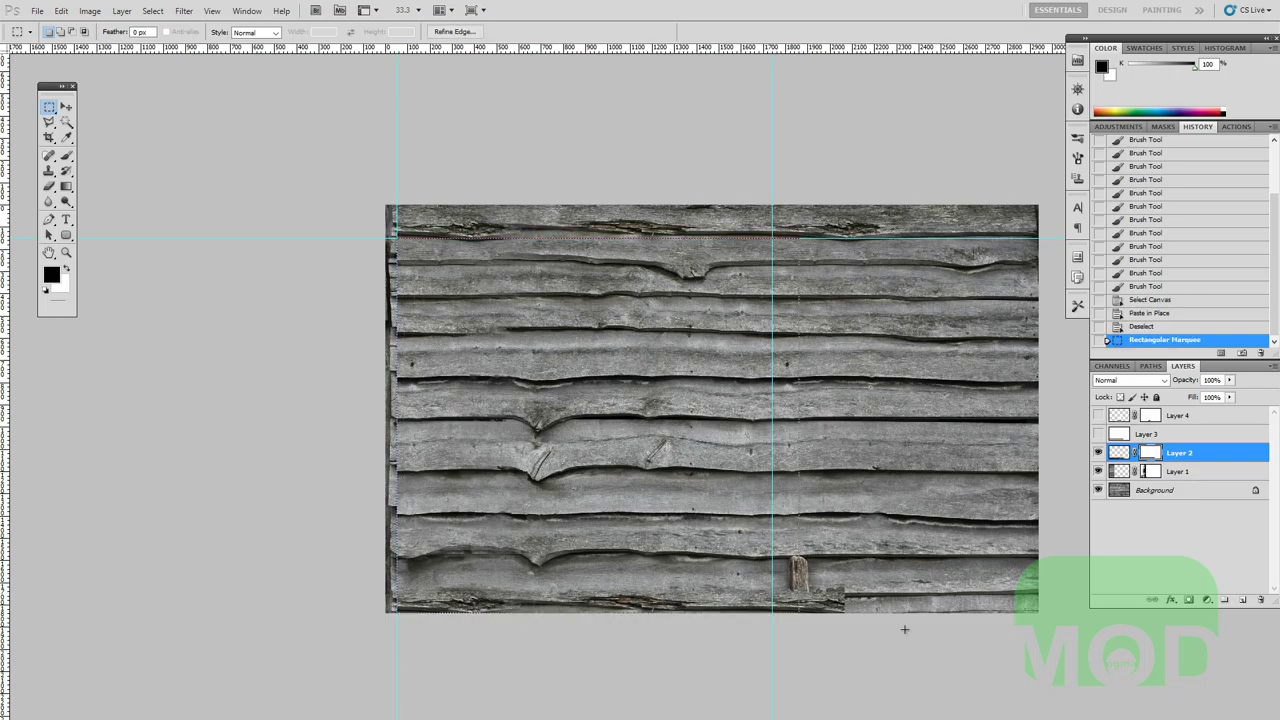
pyautogui.keyDown('alt'); pyautogui.moveTo(890, 631); pyautogui.dragTo(770, 240); pyautogui.keyUp('alt')
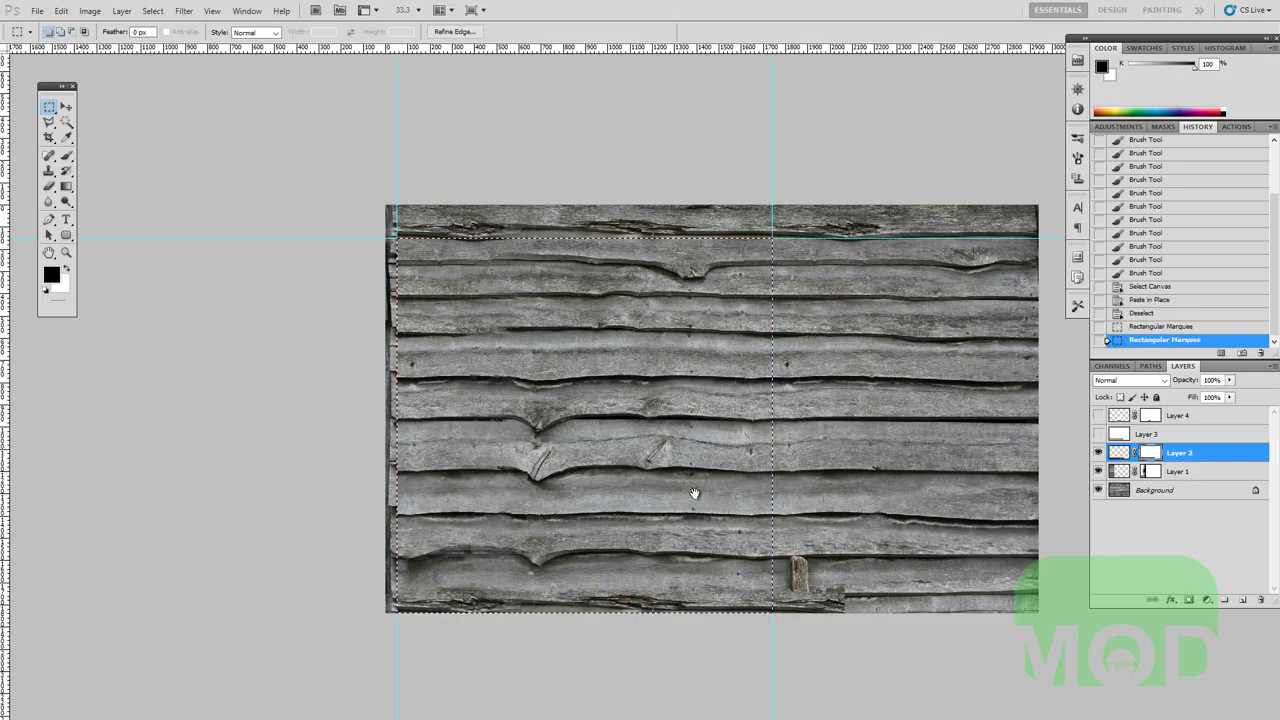
pyautogui.scroll(-1, 694, 495)
pyautogui.moveTo(695, 506); pyautogui.dragTo(679, 527)
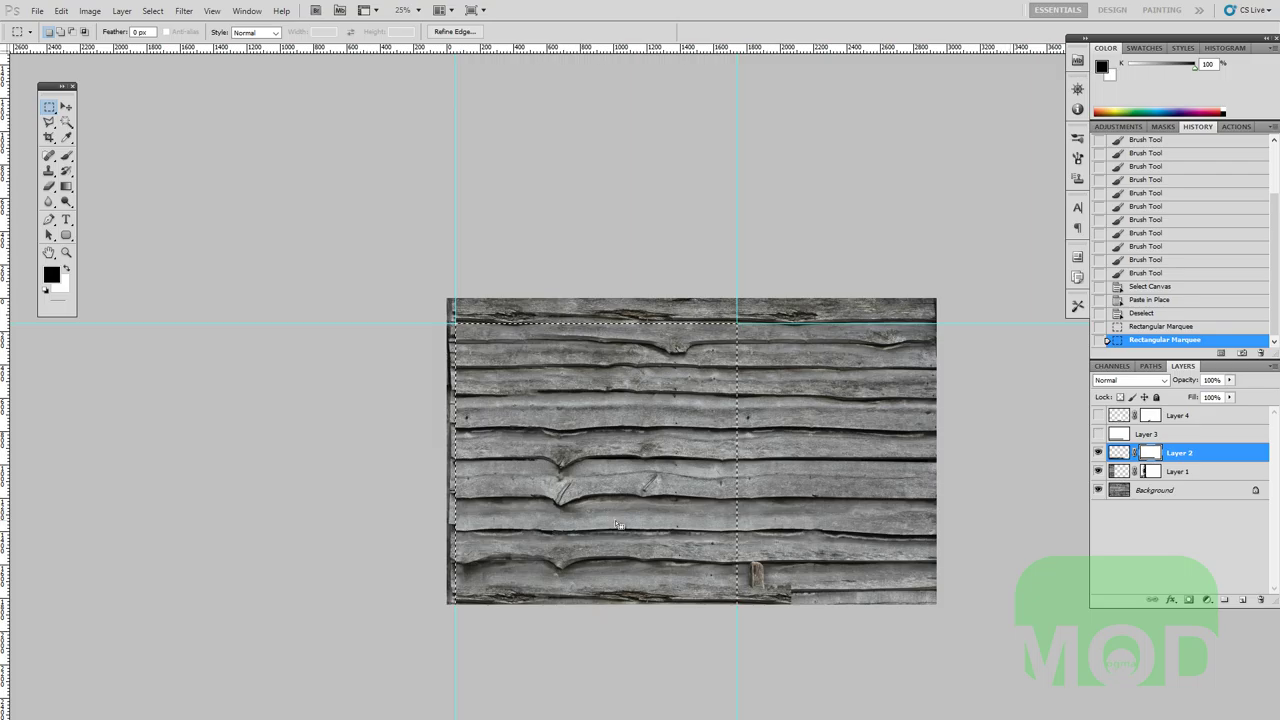
# Copy the selected tile into a new 1689 × 1689 pixel document with a resolution of 72 pixels/inch.
pyautogui.press('v')
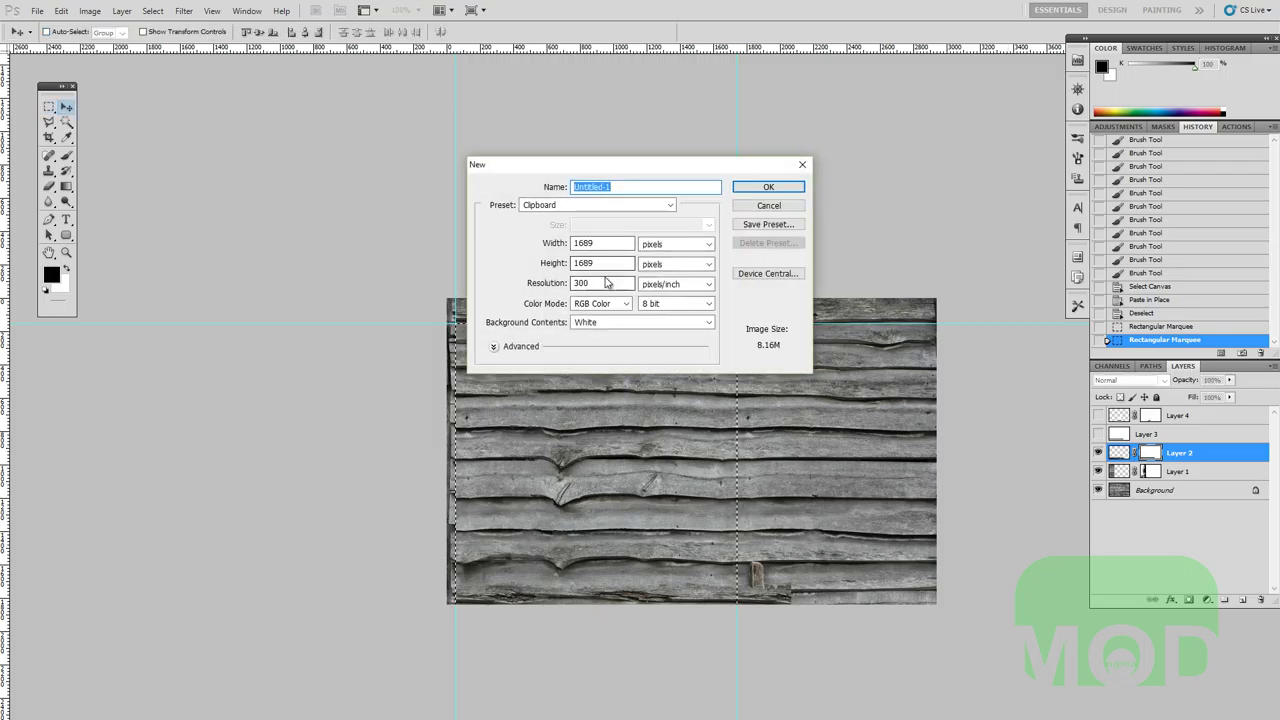
pyautogui.doubleClick(600, 283)
pyautogui.write('7')
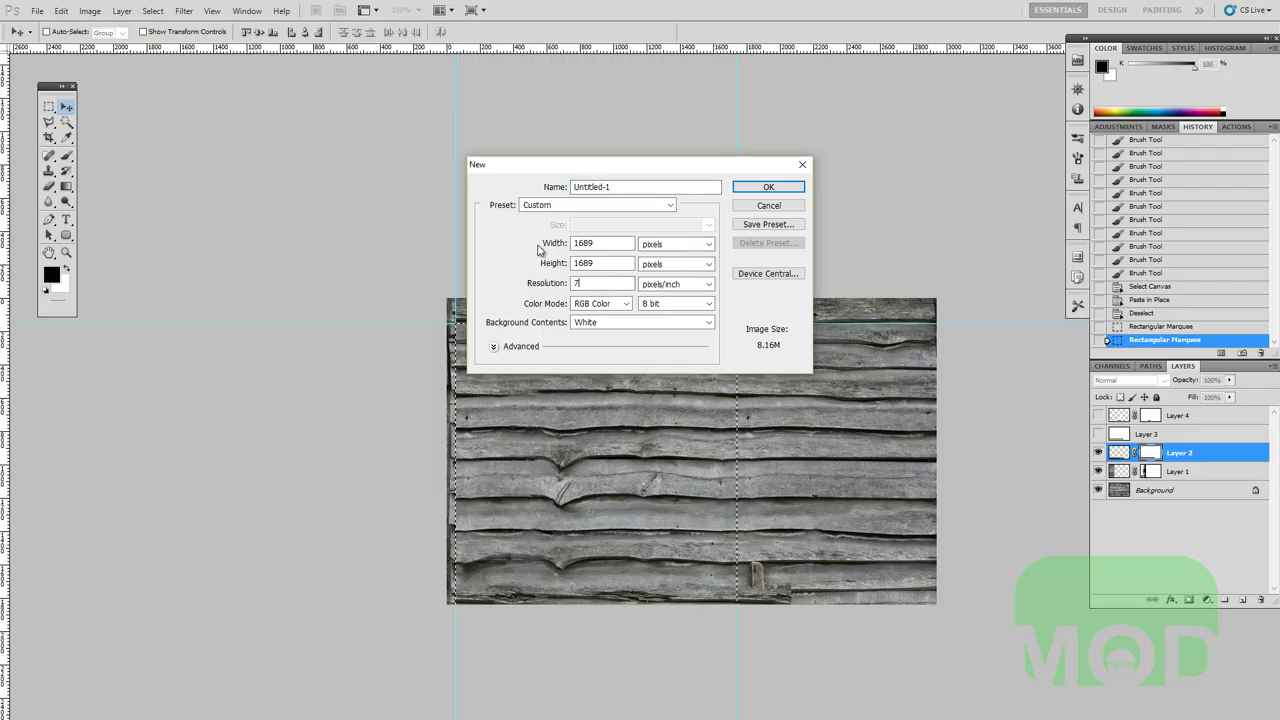
pyautogui.write('2')
pyautogui.click(750, 190)
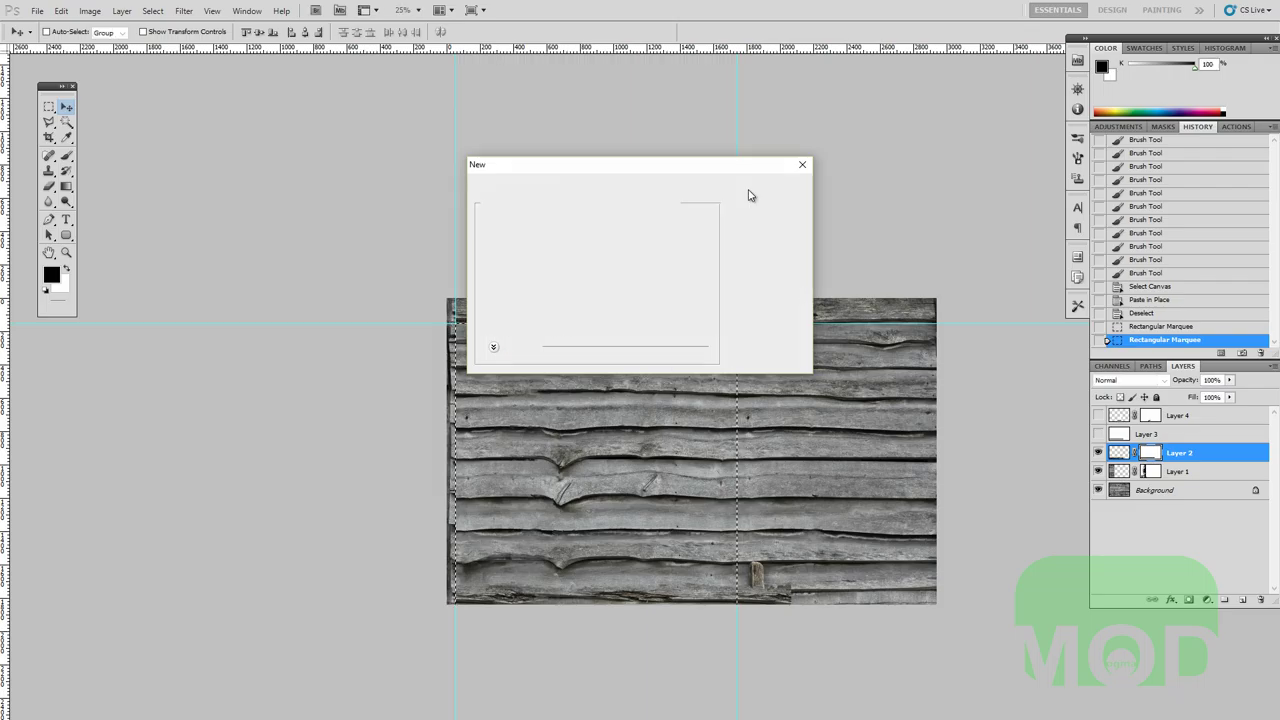
pyautogui.hotkey('ctrl', 'v')
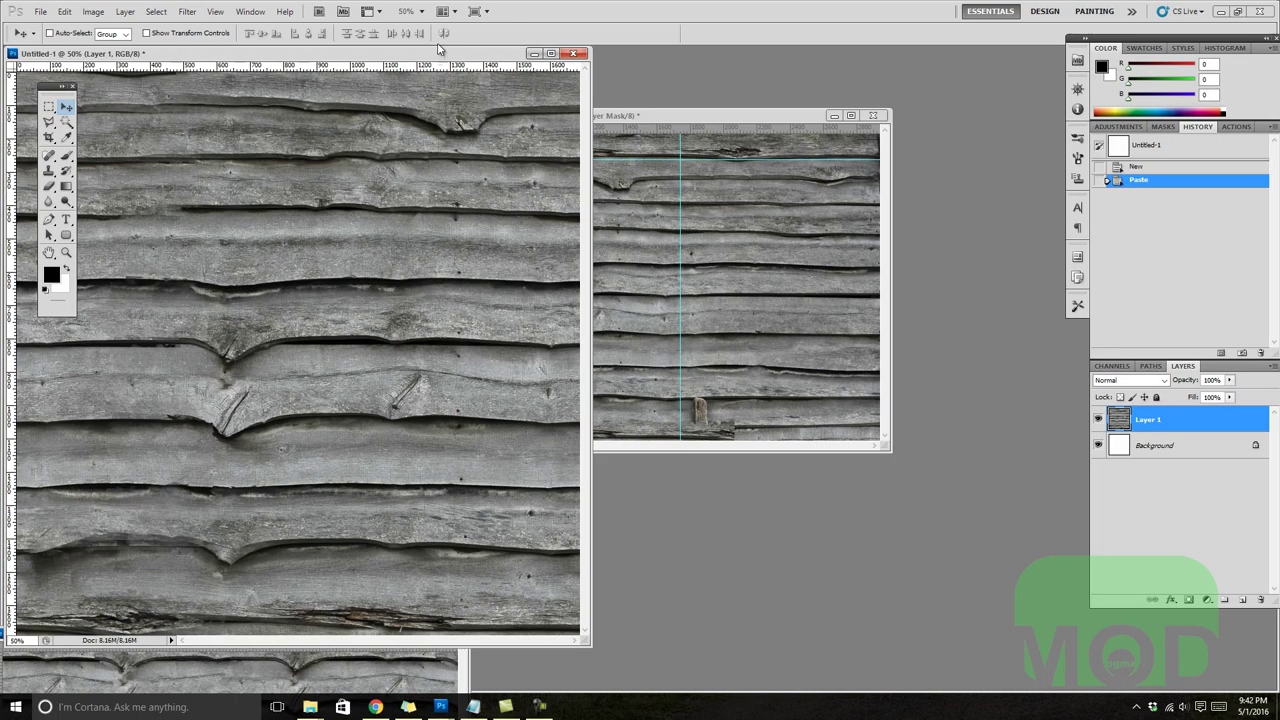
# Move the new tile document's window clear and resize its image to 2048 pixels wide with constrained proportions.
pyautogui.moveTo(441, 50); pyautogui.dragTo(700, 93)
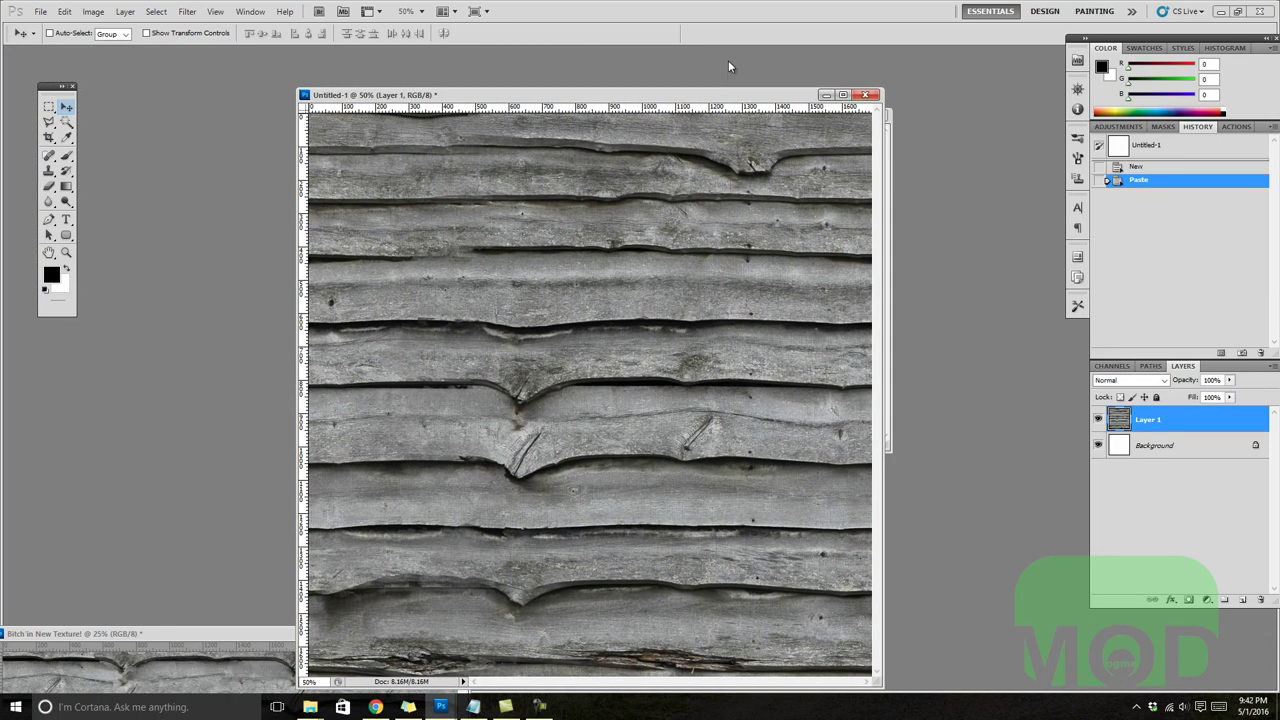
pyautogui.press('alt')
pyautogui.hotkey('ctrl', 'alt', 'i')
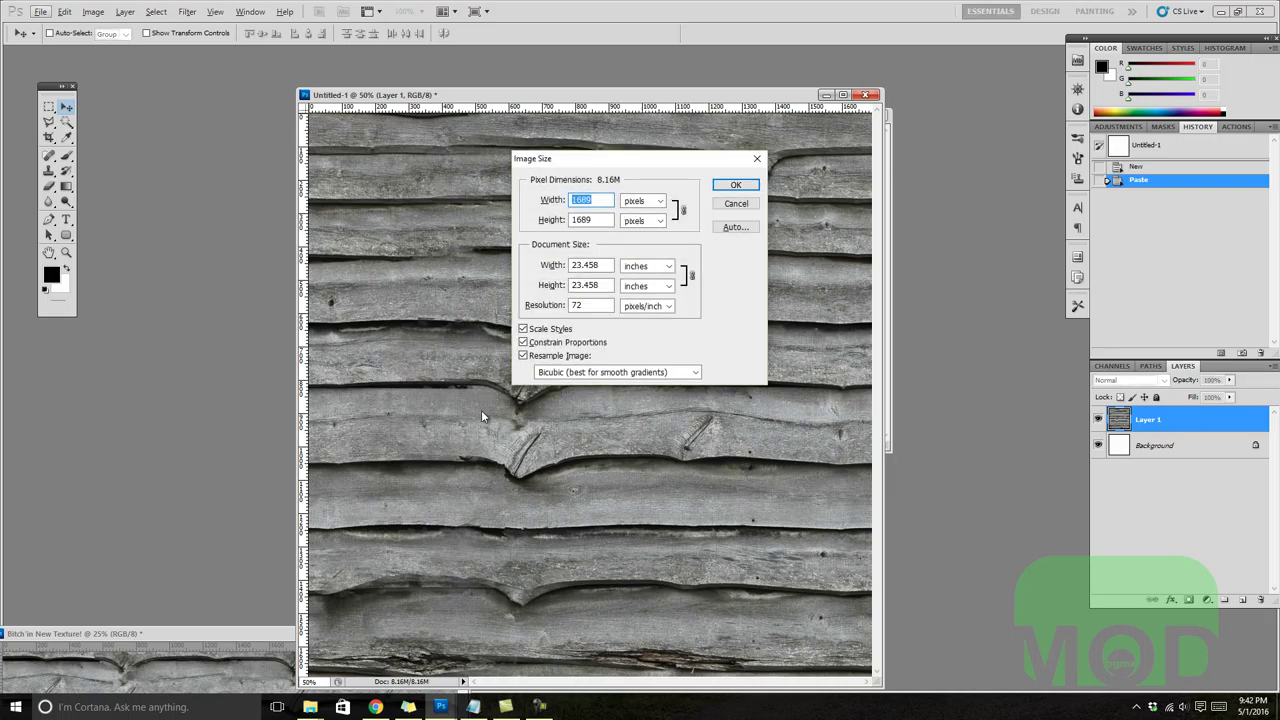
pyautogui.write('2048')
pyautogui.click(737, 186)
# Copy the entire resized tile and create a new 4096 × 4096 pixel document at 72 pixels/inch.
pyautogui.hotkey('ctrl', 'a')
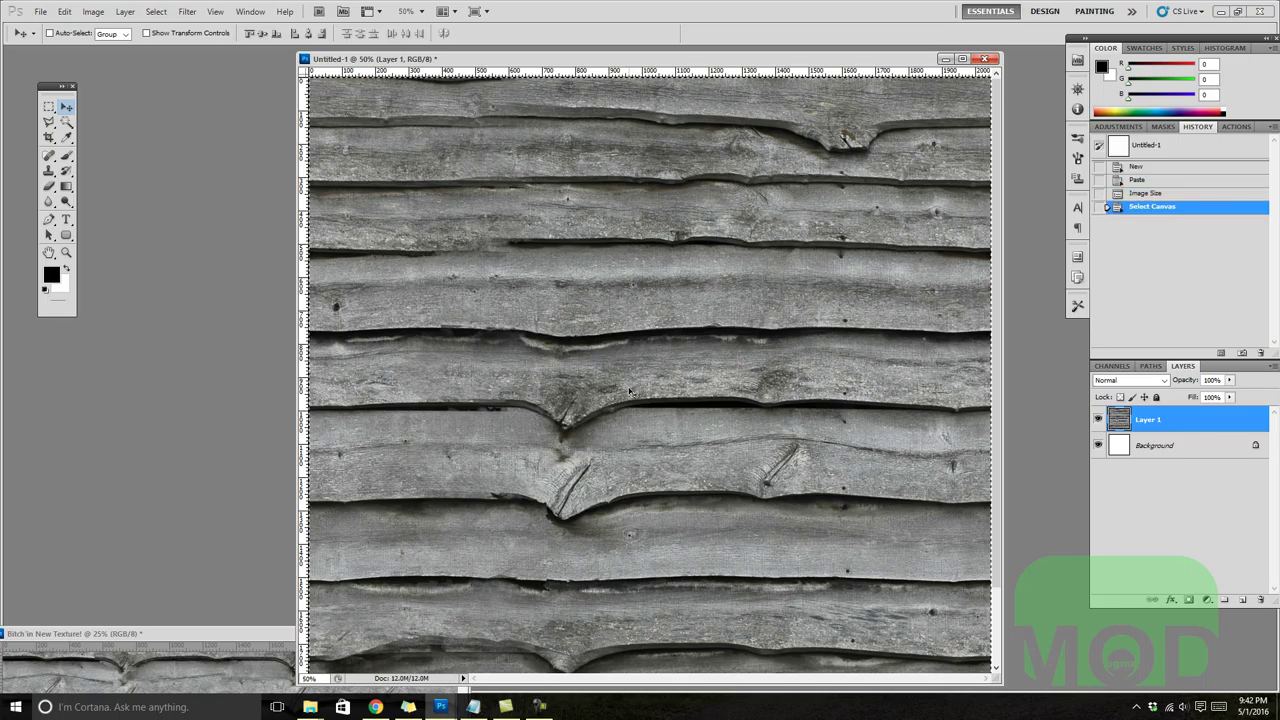
pyautogui.hotkey('ctrl', 'n')
pyautogui.moveTo(597, 245); pyautogui.dragTo(507, 235)
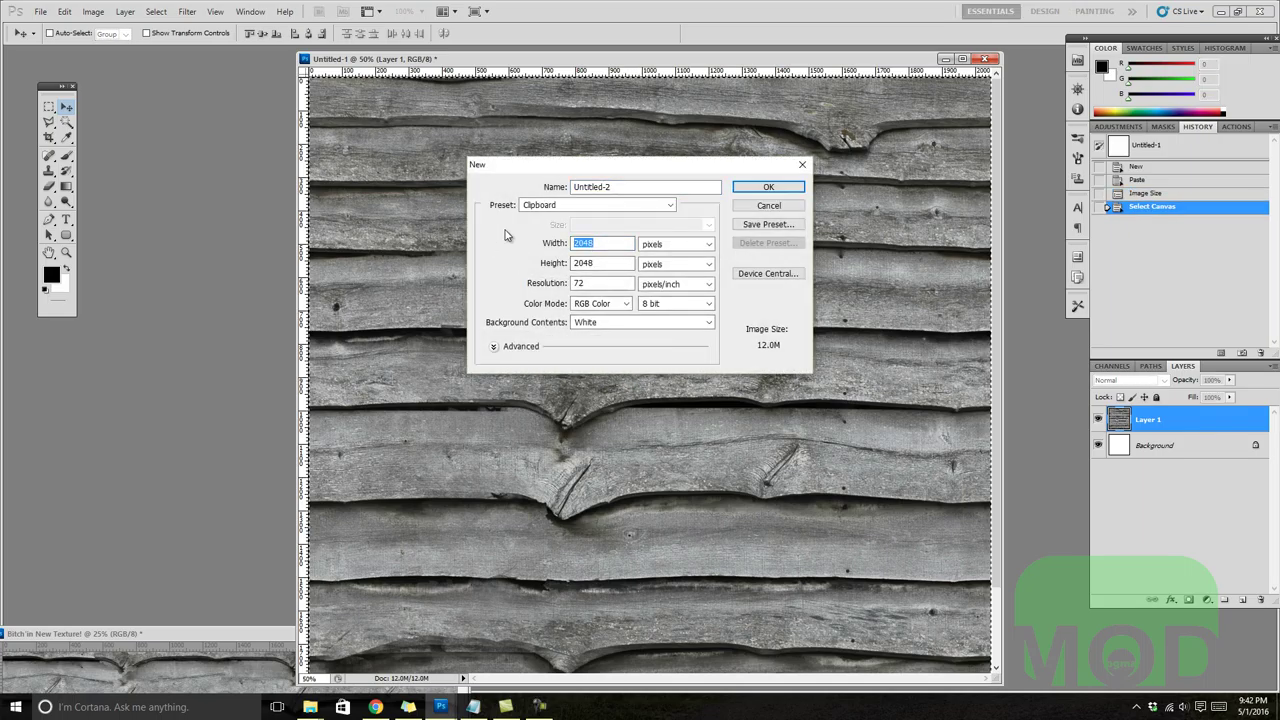
pyautogui.write('4096')
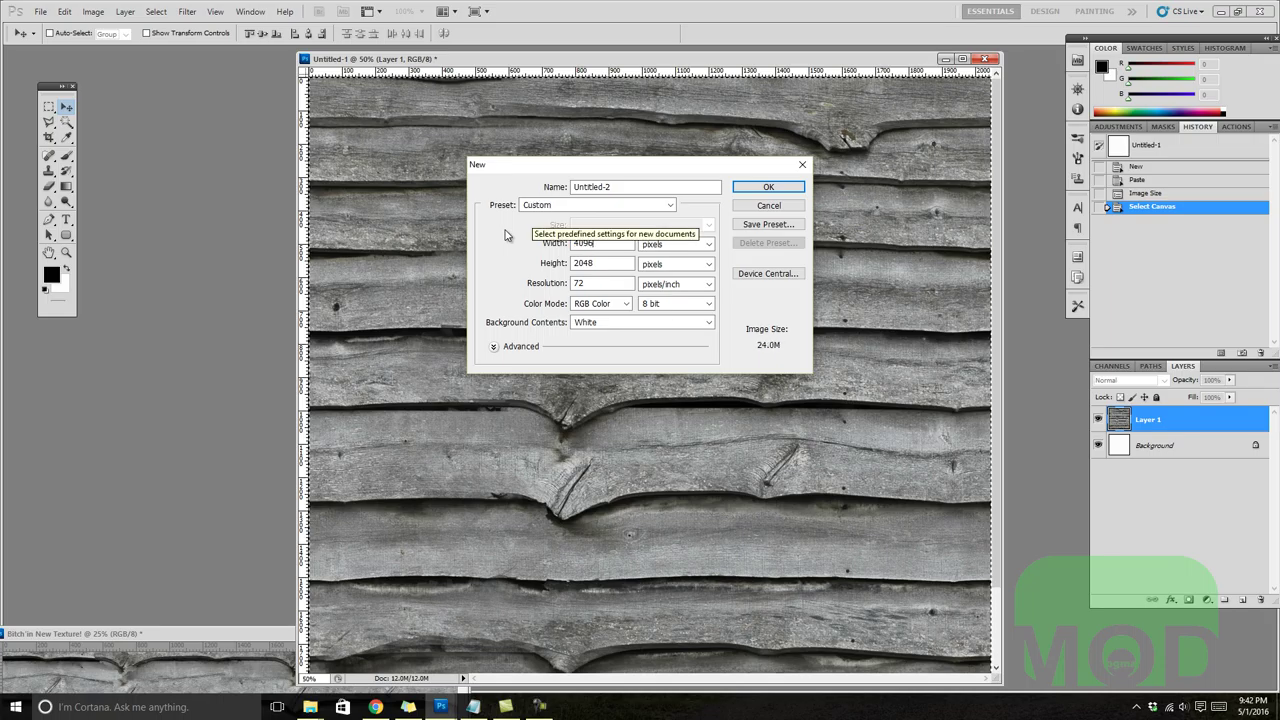
pyautogui.press('Tab')
pyautogui.press('Tab')
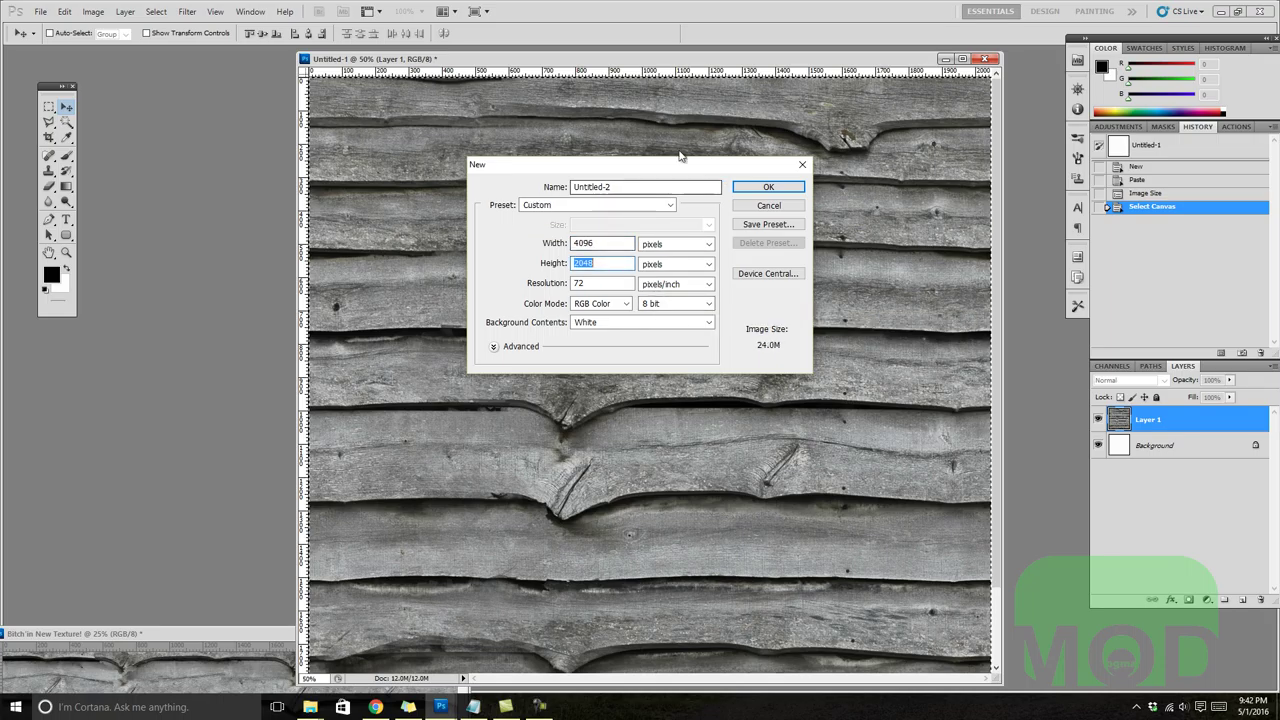
pyautogui.click(621, 262)
pyautogui.moveTo(621, 262); pyautogui.dragTo(512, 259)
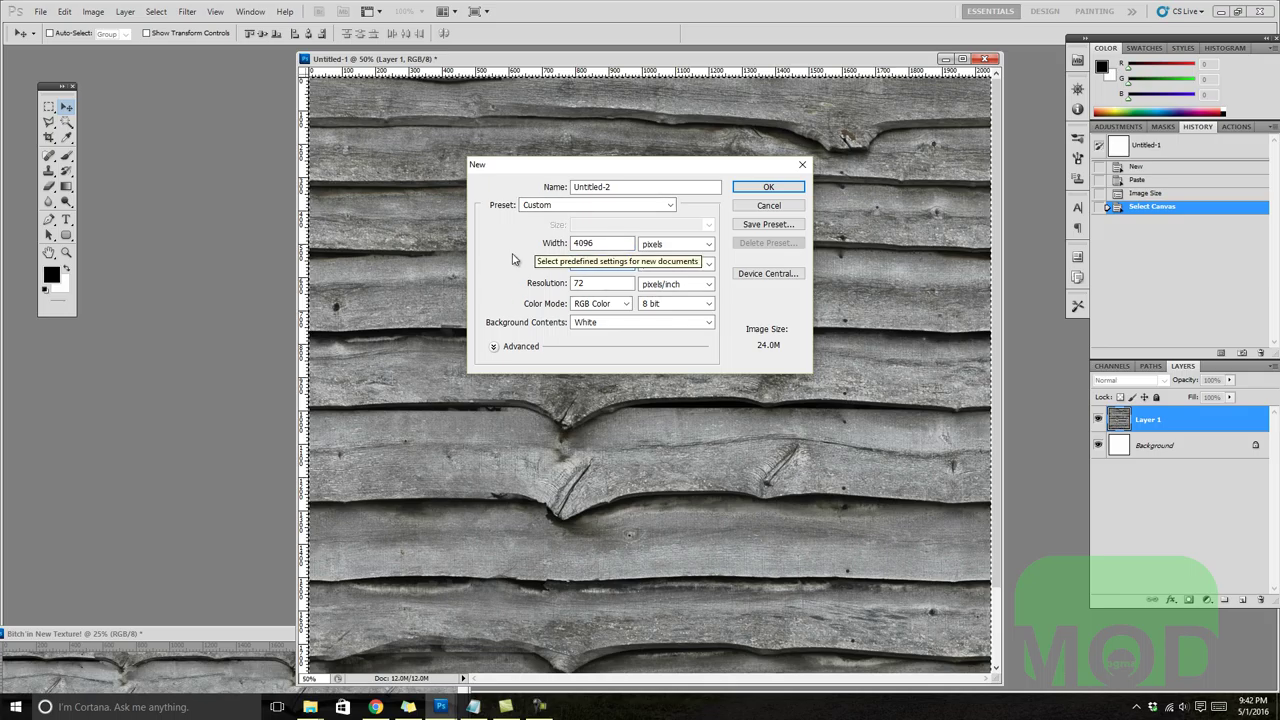
pyautogui.write('4096')
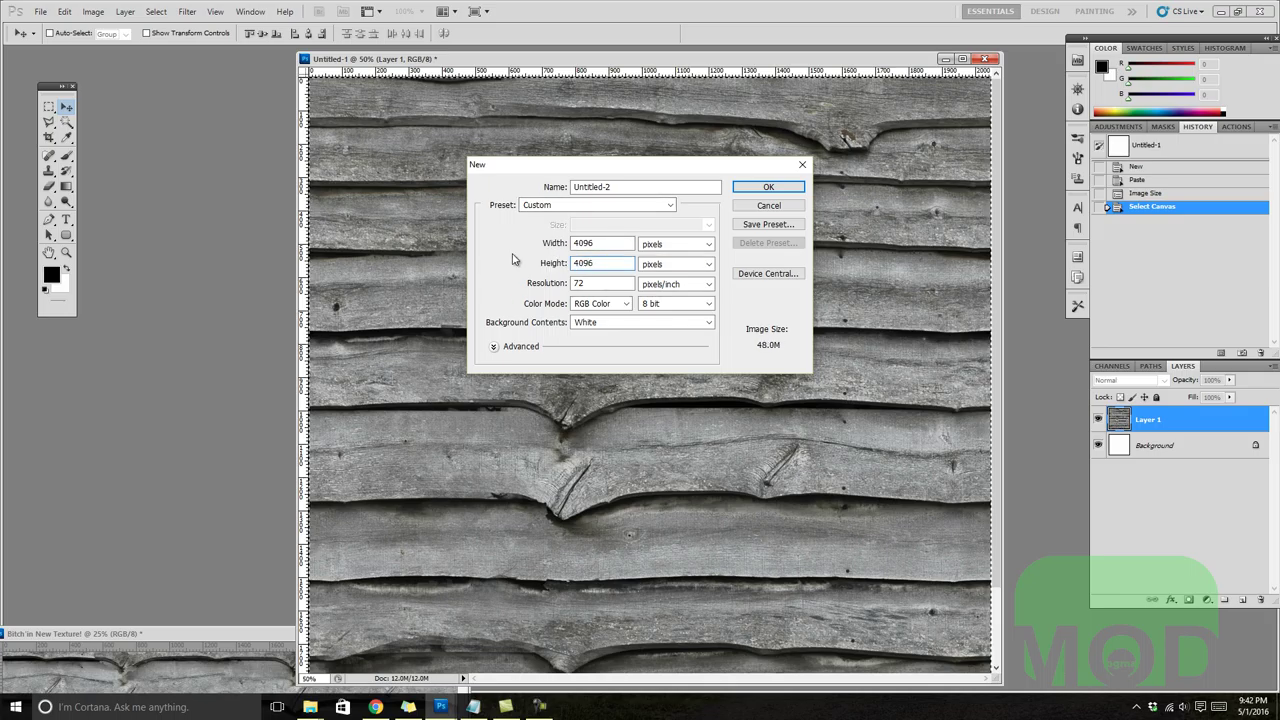
pyautogui.click(757, 192)
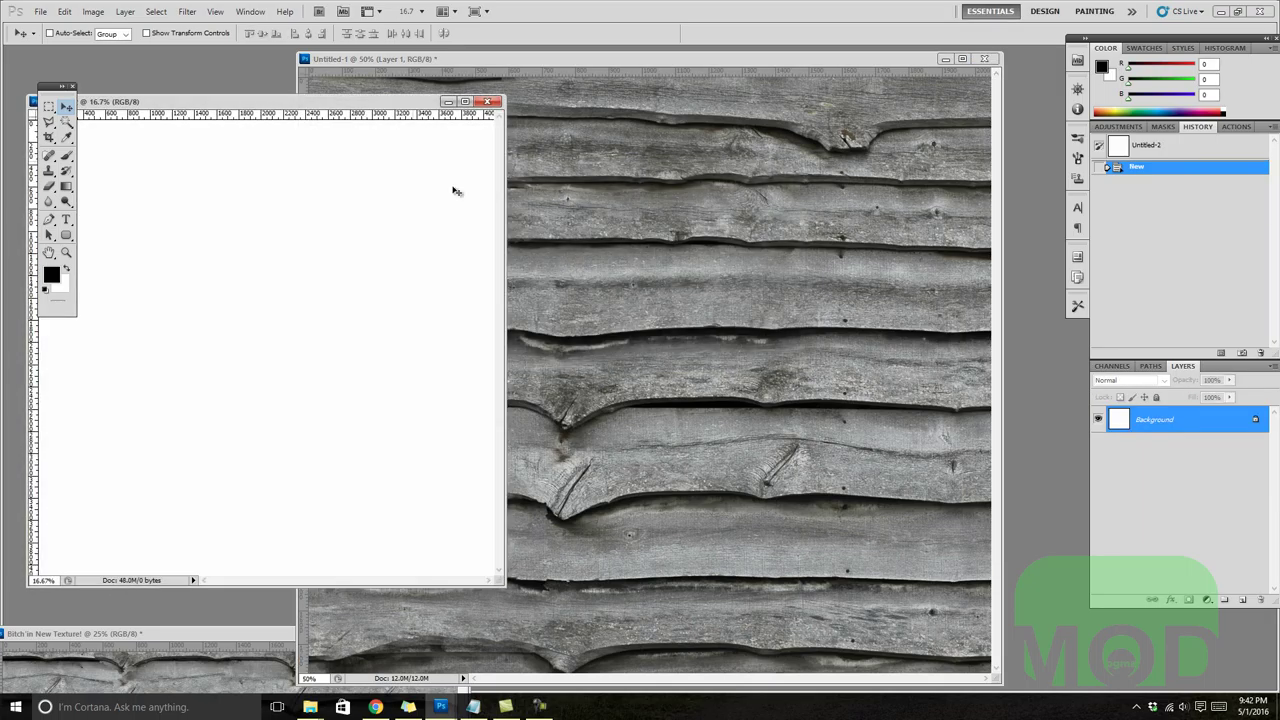
# Paste the tile into the 4096-pixel document and duplicate it into a two-by-two grid filling the canvas.
pyautogui.moveTo(403, 105); pyautogui.dragTo(801, 140)
pyautogui.hotkey('ctrl', 'v')
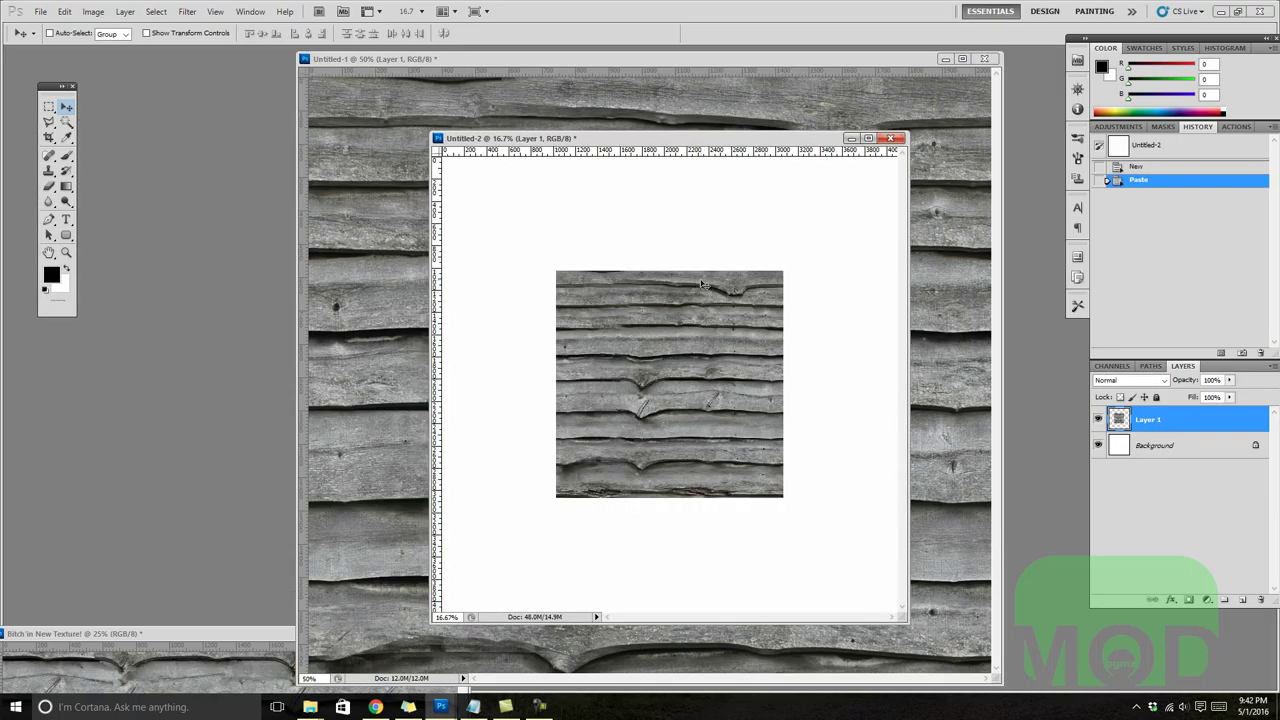
pyautogui.press('f')
pyautogui.moveTo(738, 487); pyautogui.dragTo(825, 370)
pyautogui.moveTo(780, 428); pyautogui.dragTo(752, 367)
pyautogui.keyDown('shift'); pyautogui.click(1122, 446); pyautogui.keyUp('shift')
pyautogui.moveTo(831, 374); pyautogui.dragTo(770, 526)
# Examine the joins between the four tile copies at several magnifications for visible seams and repetition.
pyautogui.scroll(2, 722, 504)
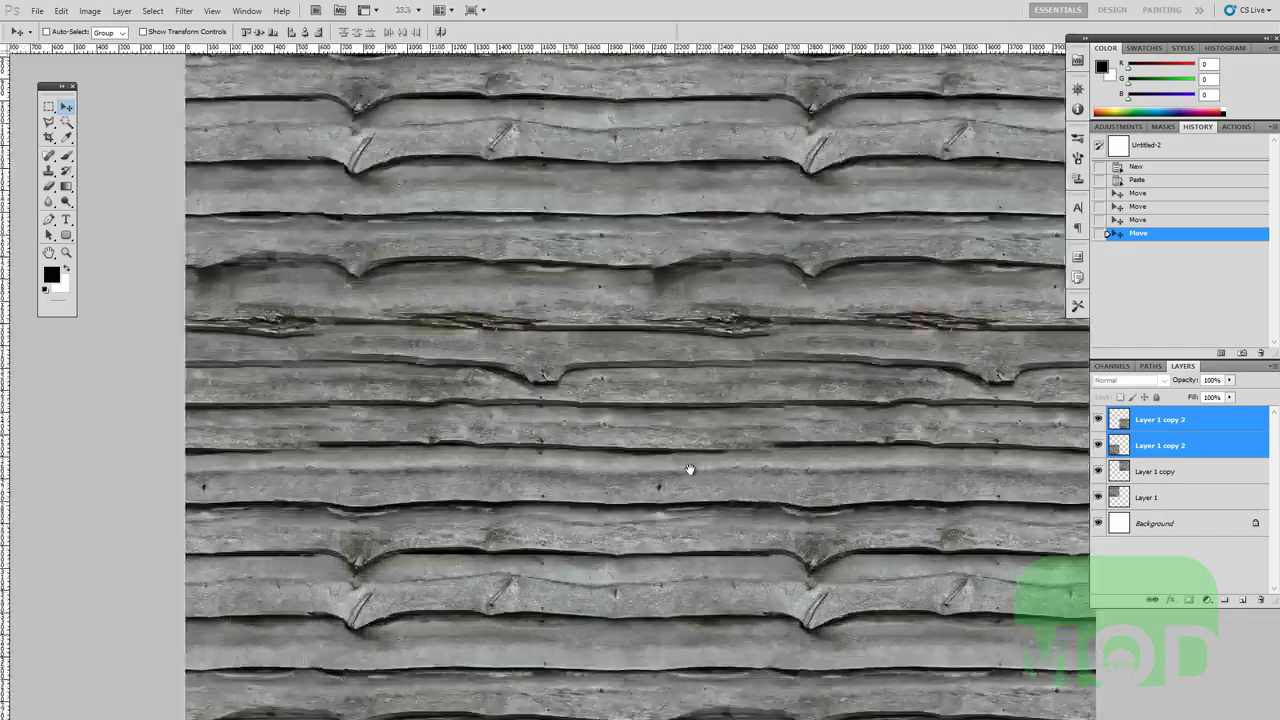
pyautogui.moveTo(646, 505); pyautogui.dragTo(655, 391)
pyautogui.scroll(1, 648, 457)
pyautogui.scroll(2, 646, 509)
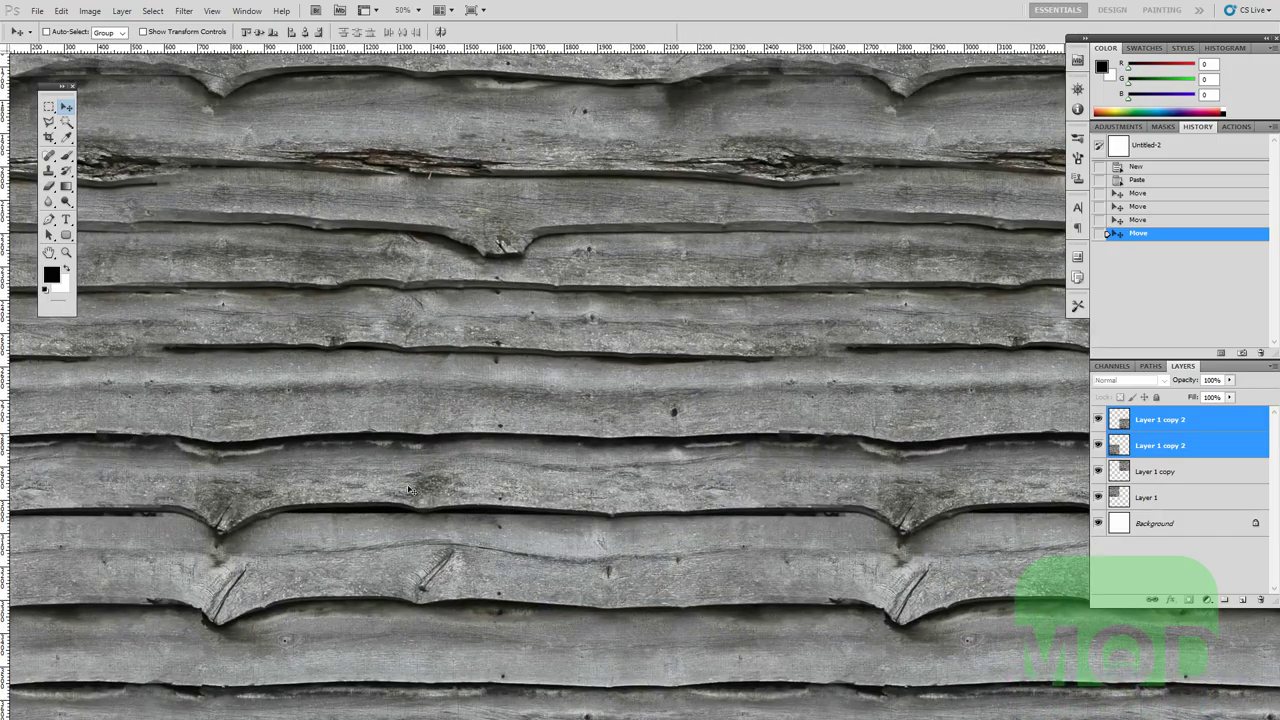
pyautogui.scroll(-1, 769, 465)
pyautogui.scroll(-1, 770, 465)
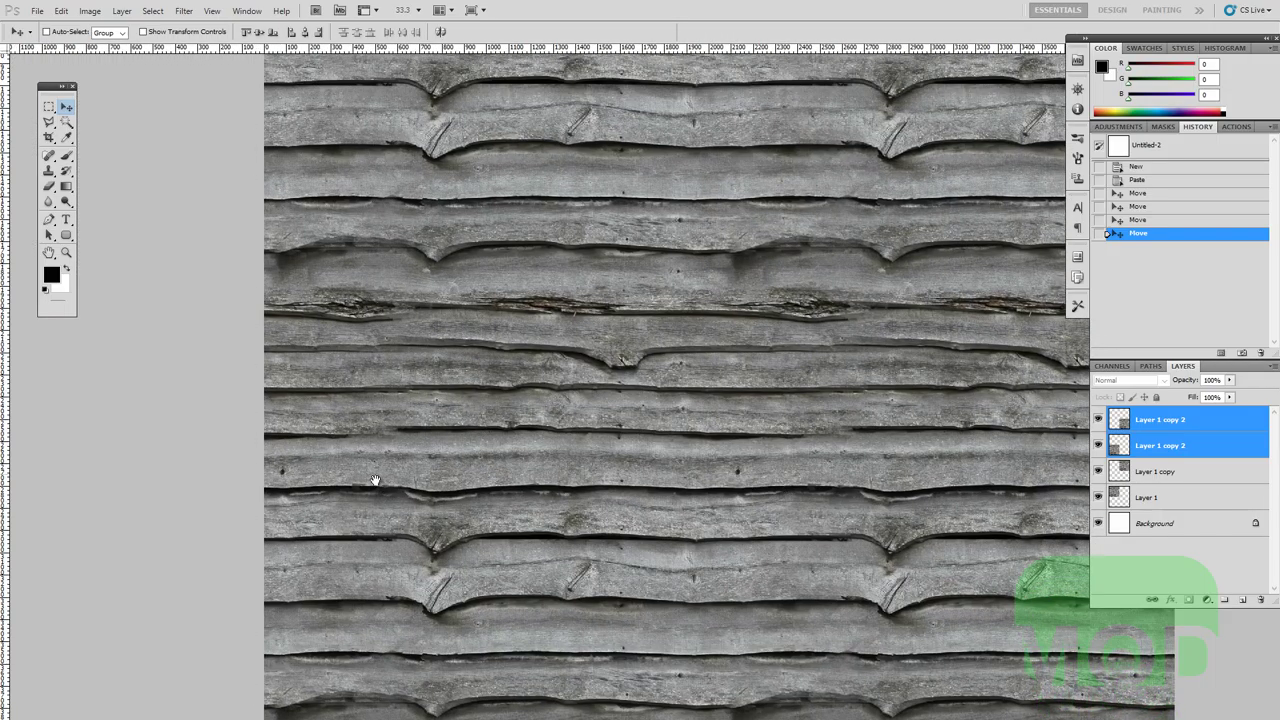
pyautogui.scroll(4, 500, 443)
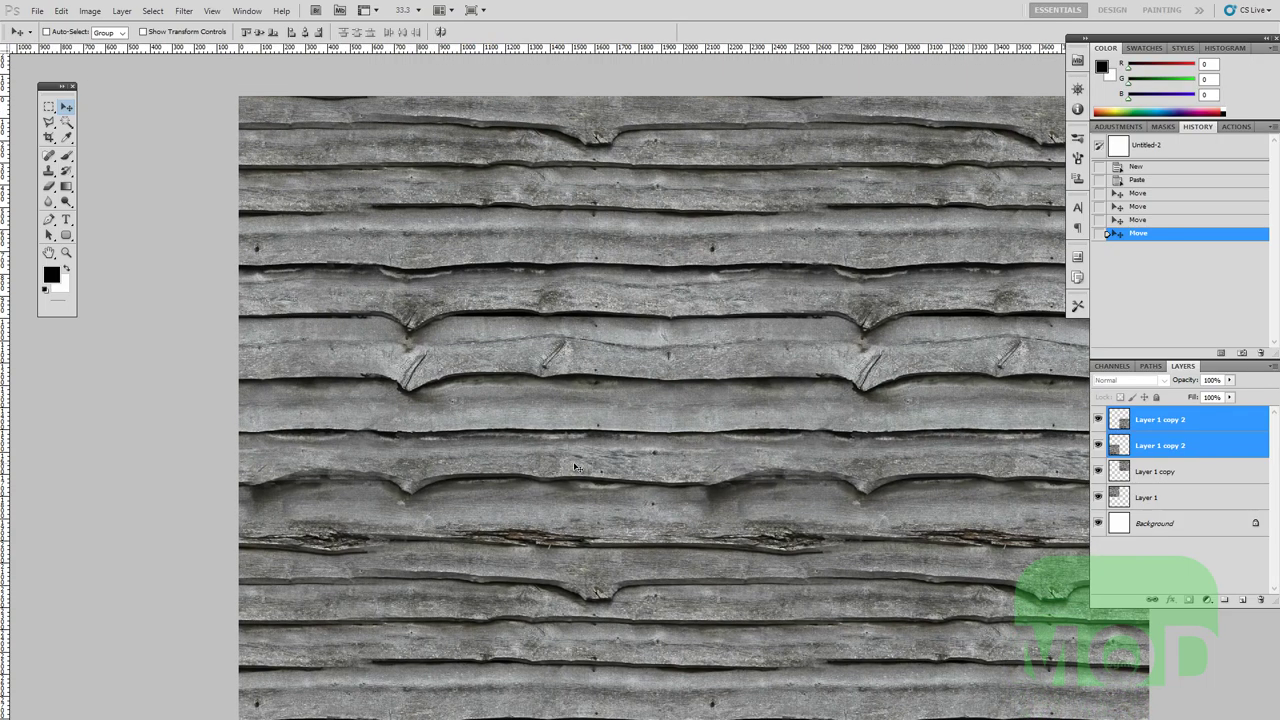
pyautogui.scroll(1, 560, 410)
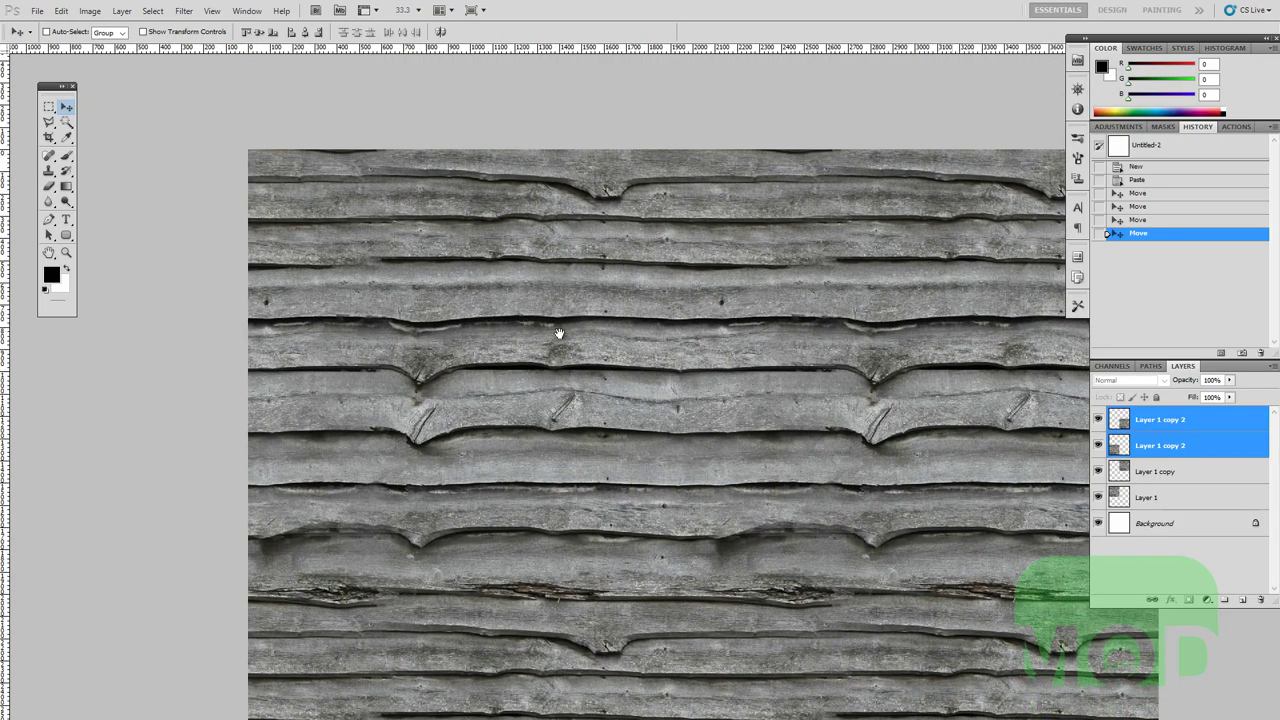
pyautogui.scroll(1, 557, 340)
pyautogui.scroll(-2, 702, 320)
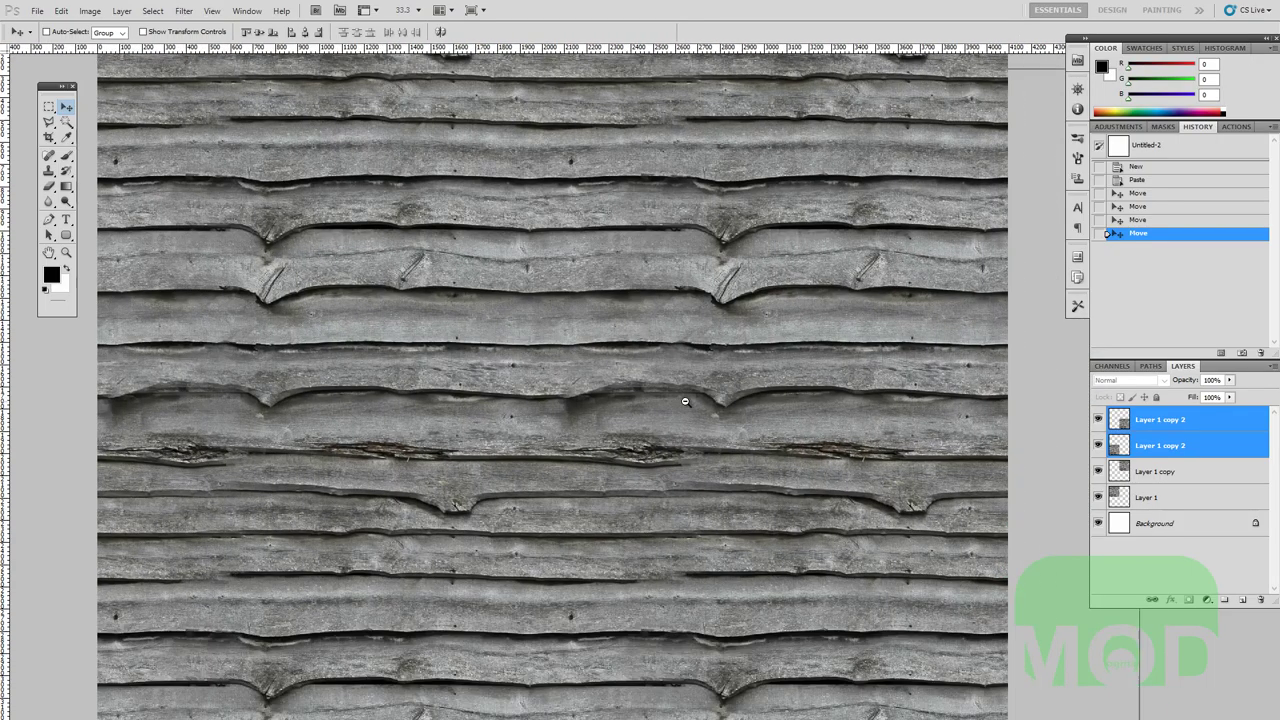
pyautogui.press('f')
pyautogui.press('f')
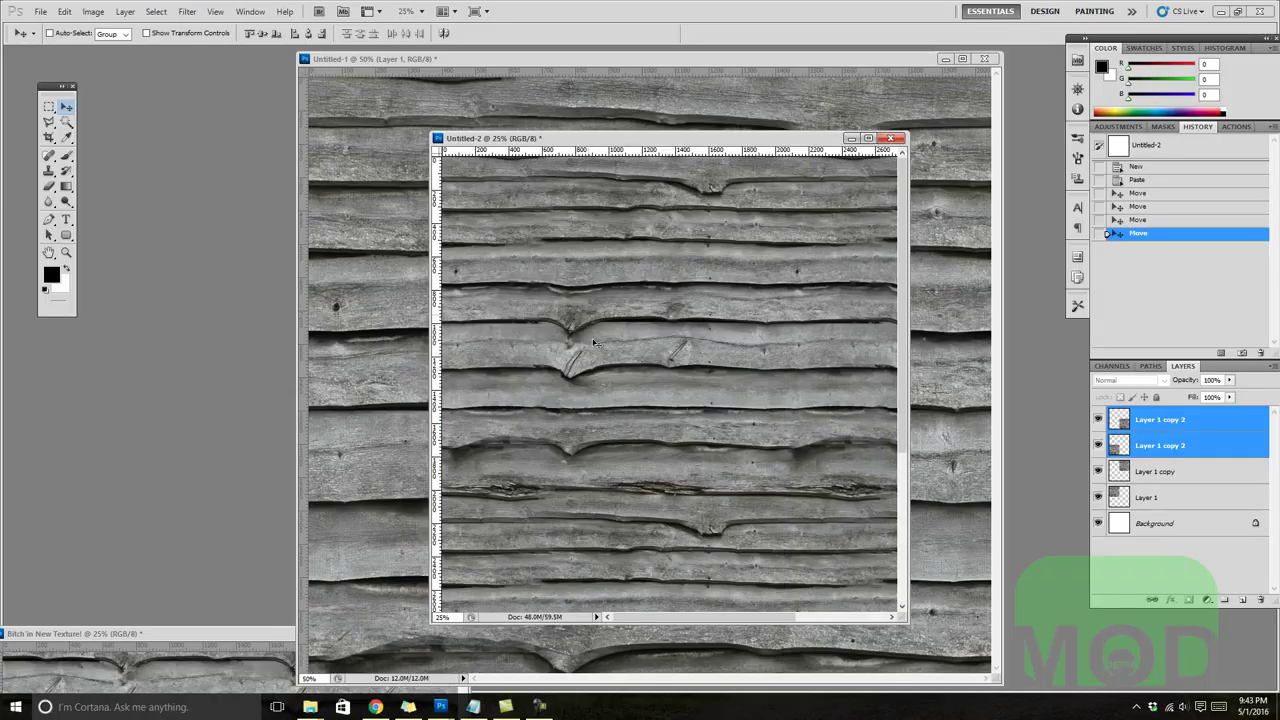
# Place the Bitch'in New Texture! and Untitled-2 windows side by side, both zoomed to 12.5%, to compare their tiling.
pyautogui.moveTo(568, 140); pyautogui.dragTo(733, 155)
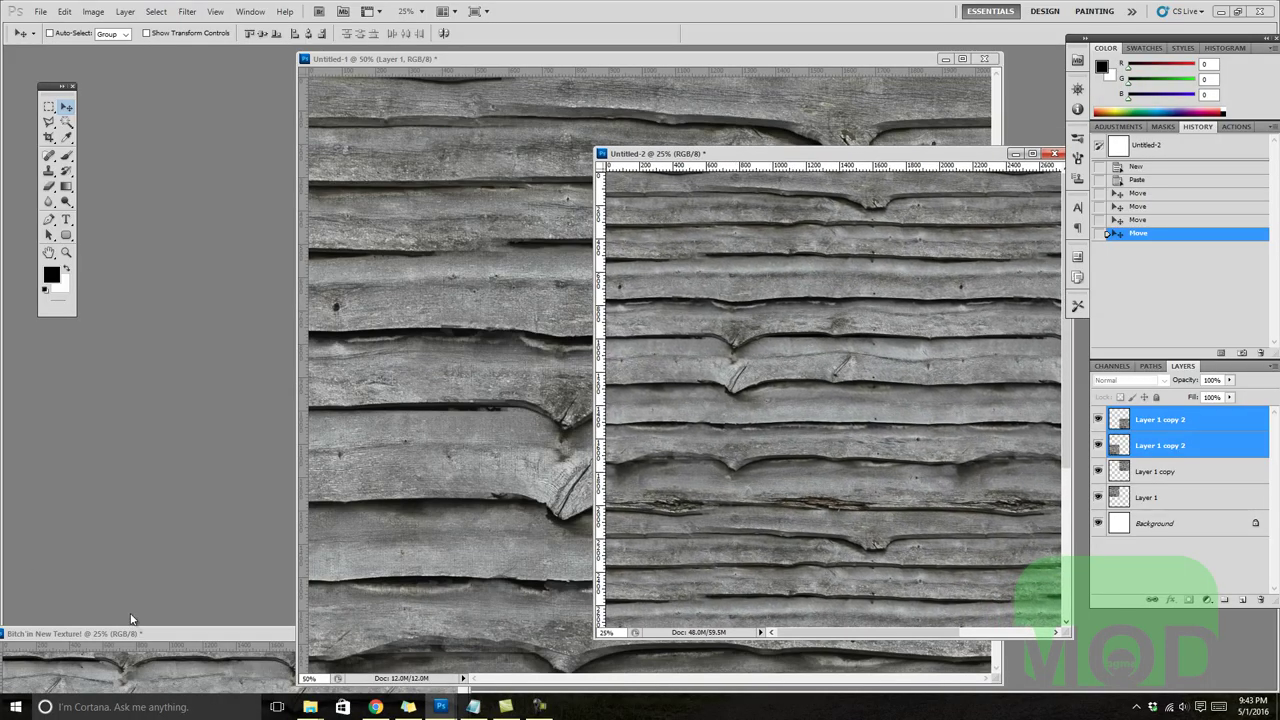
pyautogui.moveTo(146, 631); pyautogui.dragTo(256, 155)
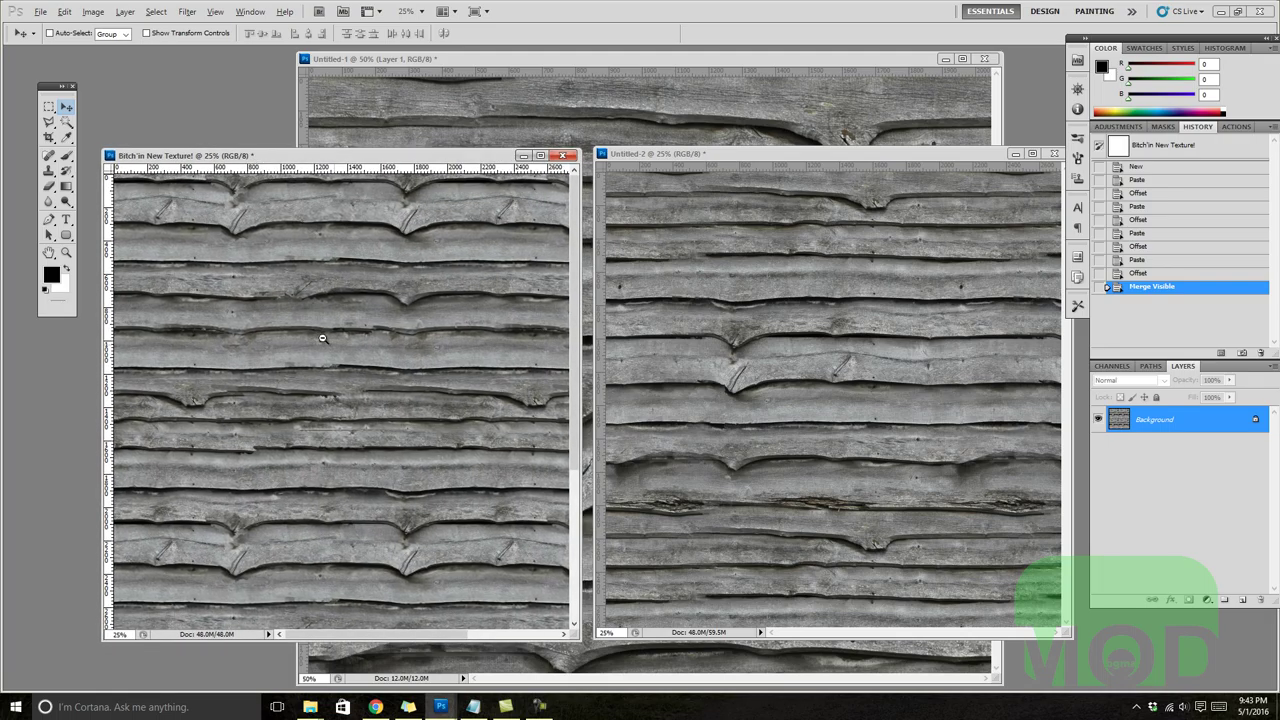
pyautogui.scroll(-1, 334, 376)
pyautogui.scroll(-1, 335, 383)
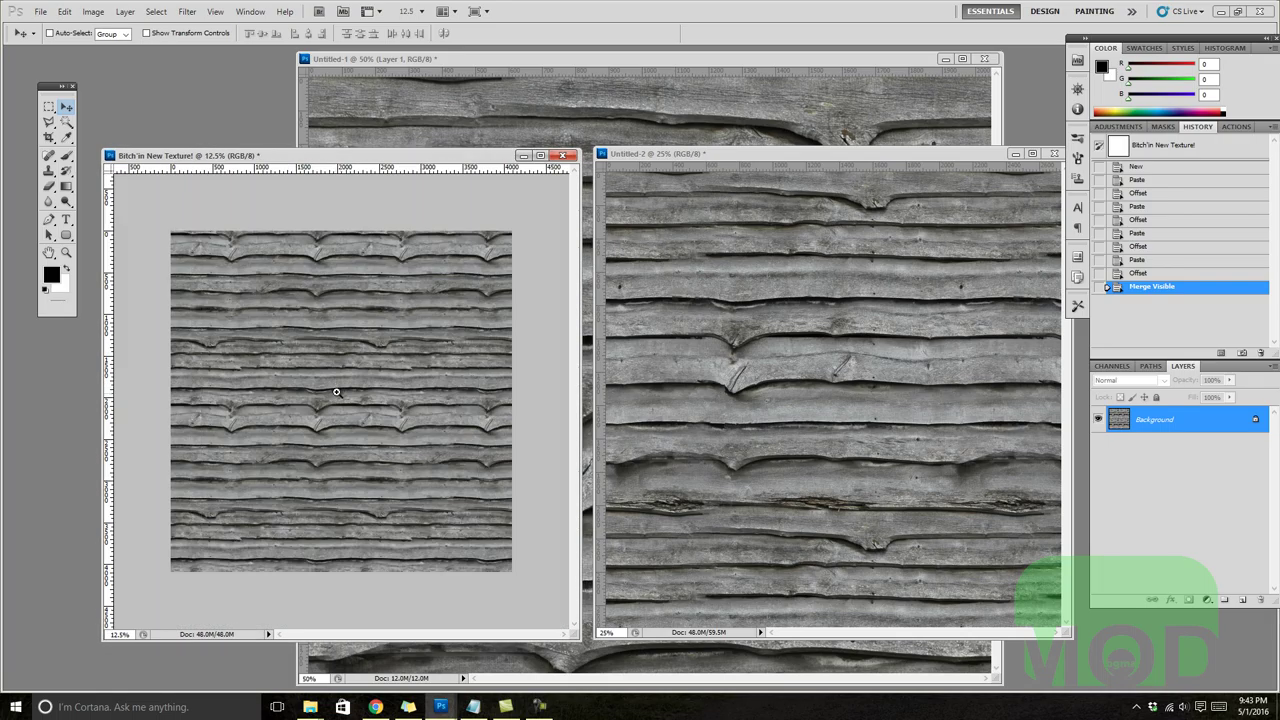
pyautogui.scroll(1, 335, 388)
pyautogui.scroll(-1, 388, 302)
pyautogui.click(754, 158)
pyautogui.scroll(-1, 750, 258)
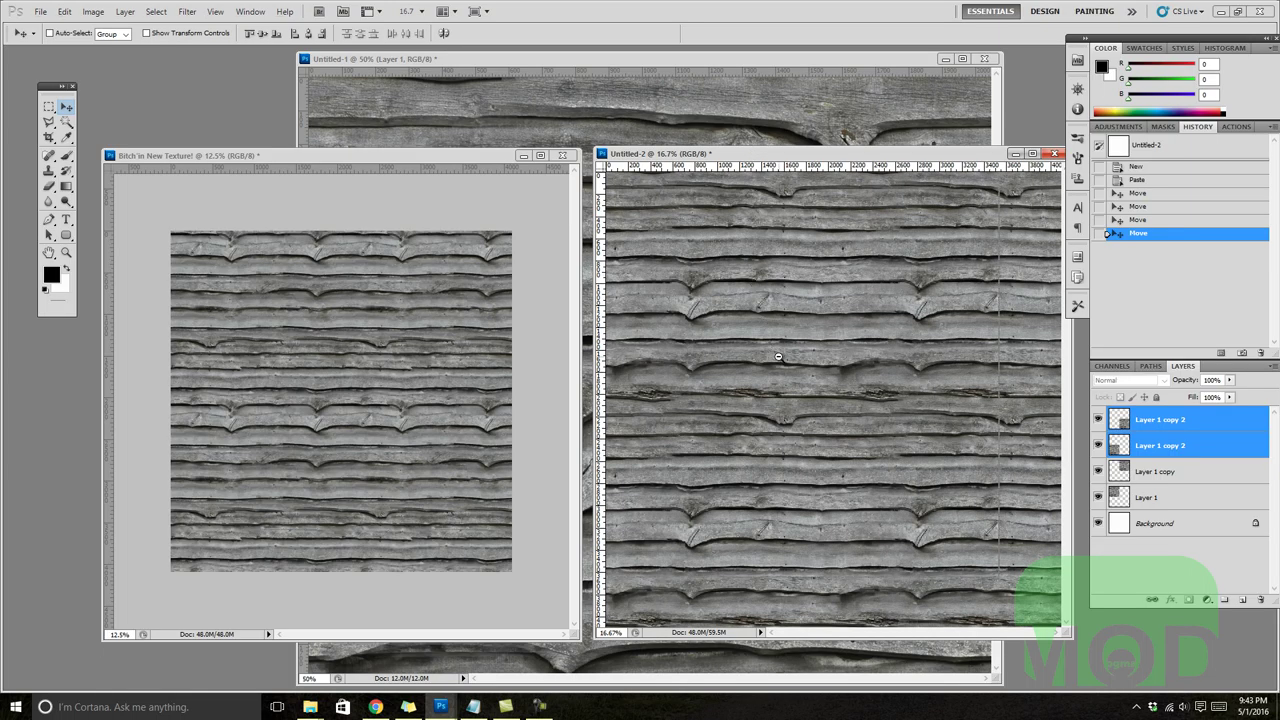
pyautogui.scroll(-1, 776, 362)
pyautogui.moveTo(393, 162); pyautogui.dragTo(380, 162)
pyautogui.click(784, 158)
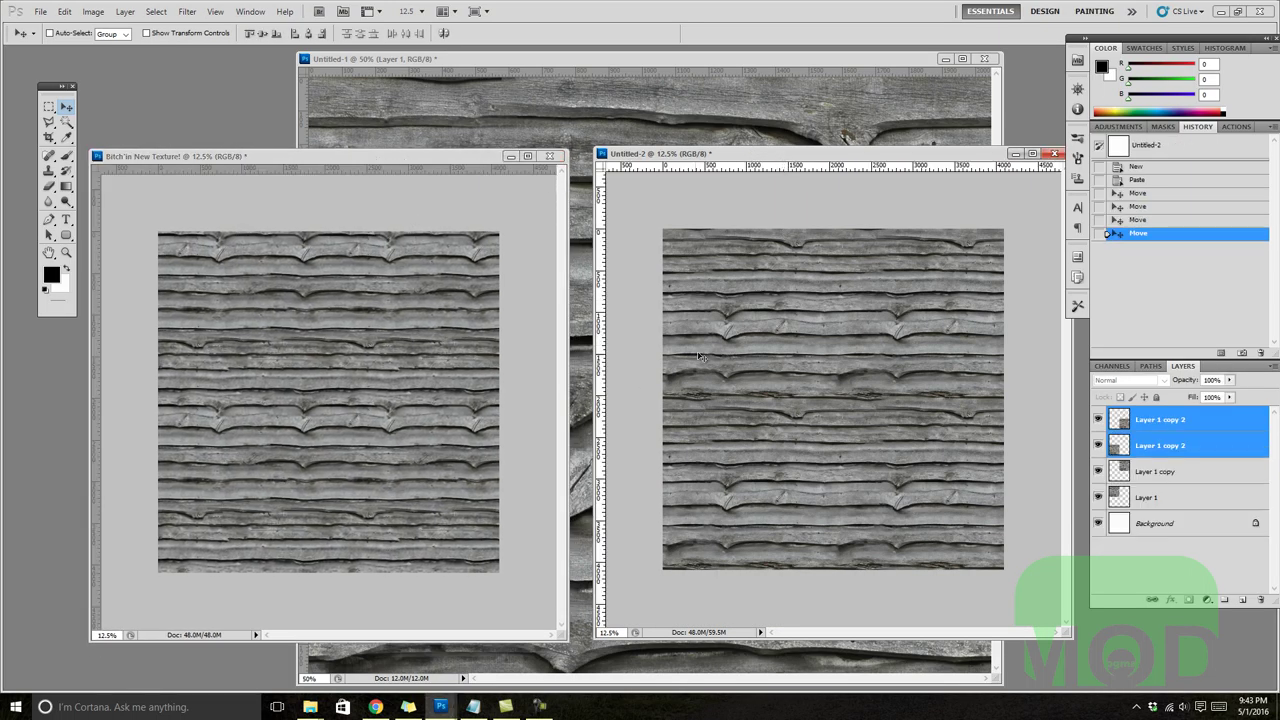
# Add a new layer to the Bitch'in New Texture! document and set the Brush's foreground colour to red (236, 12, 12).
pyautogui.click(430, 159)
pyautogui.press('b')
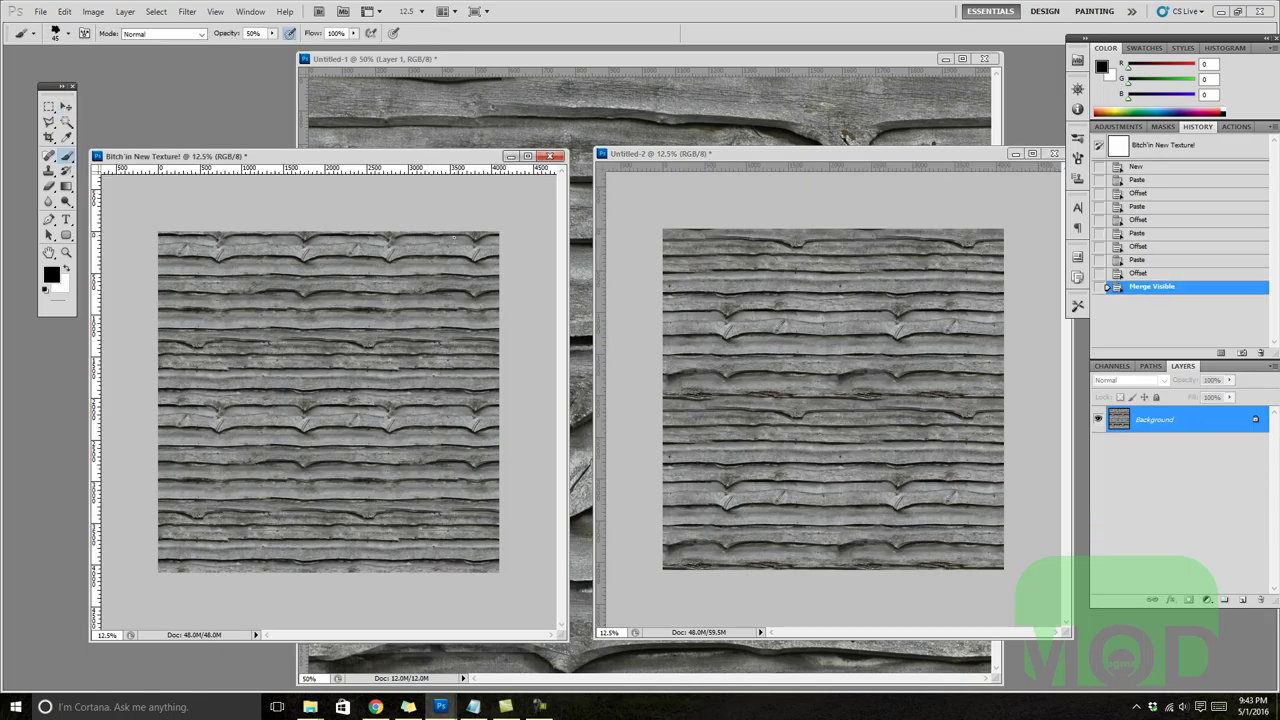
pyautogui.click(1242, 599)
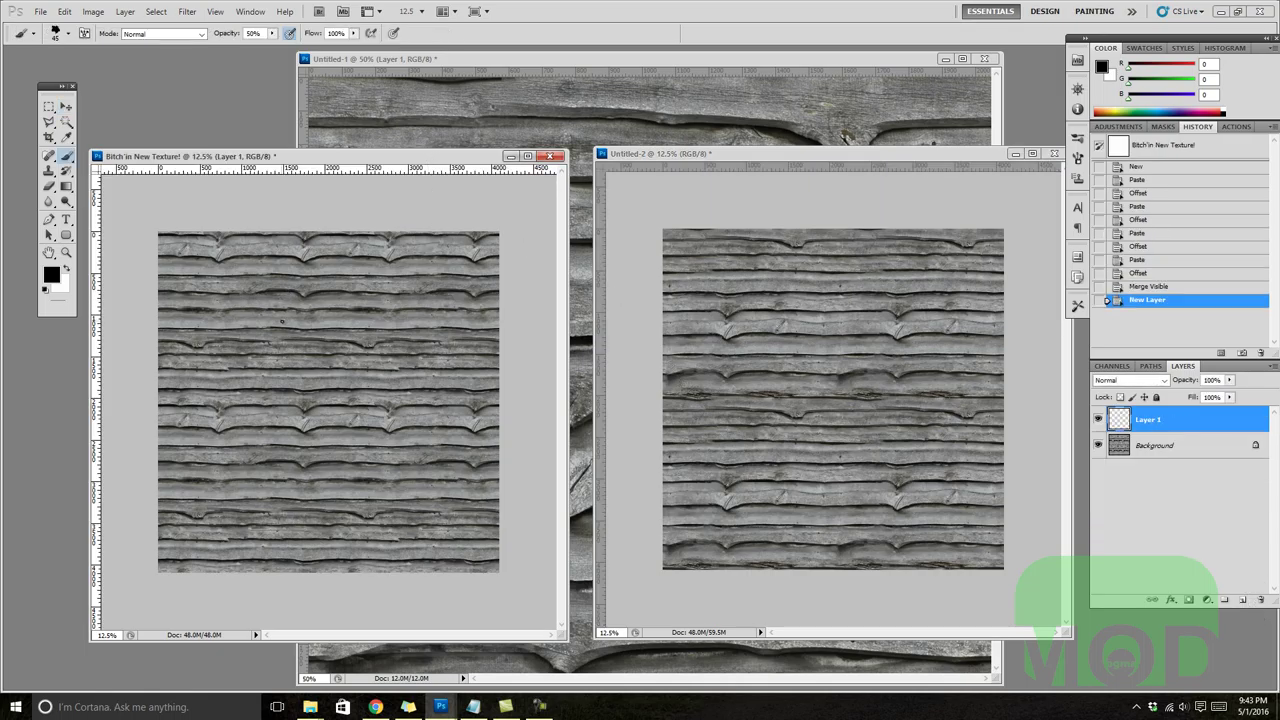
pyautogui.click(51, 274)
pyautogui.click(1032, 214)
pyautogui.click(1182, 194)
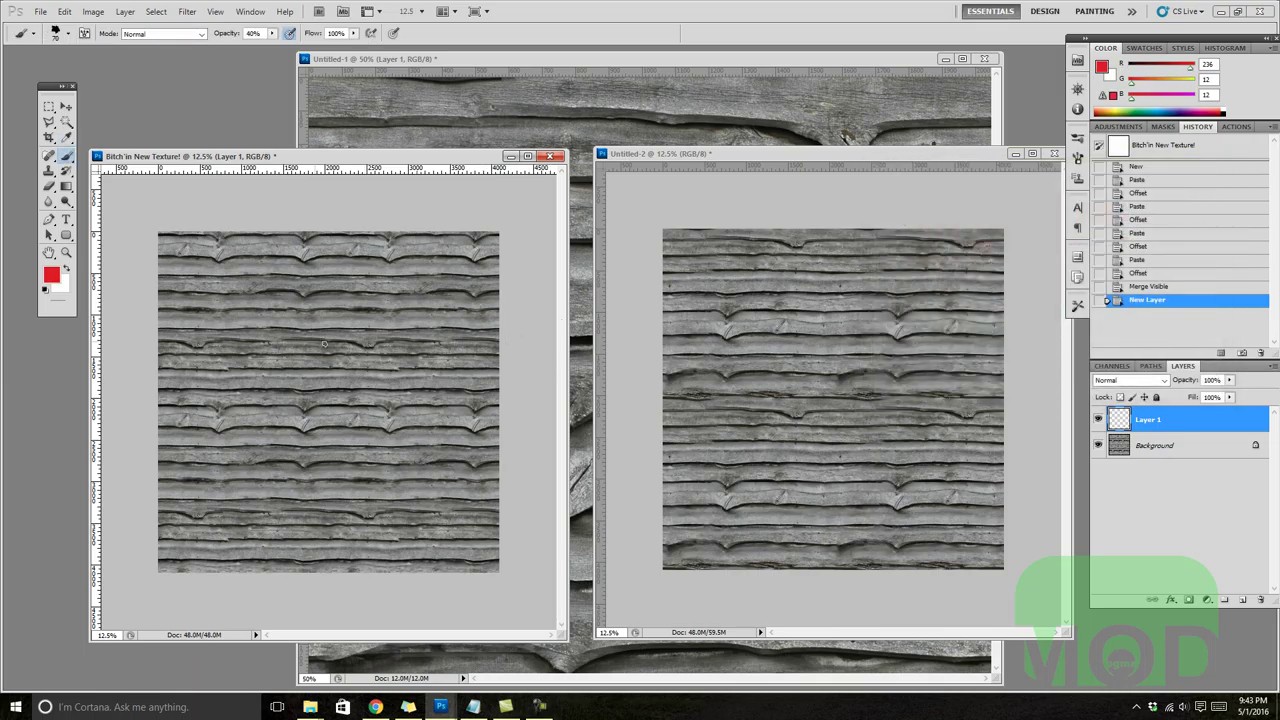
# Enlarge the brush to 200 pixels and mark the four repeated knots along the middle plank edge in red.
pyautogui.press(']')
pyautogui.press(']')
pyautogui.press(']')
pyautogui.press(']')
pyautogui.press(']')
pyautogui.press(']')
pyautogui.click(305, 405)
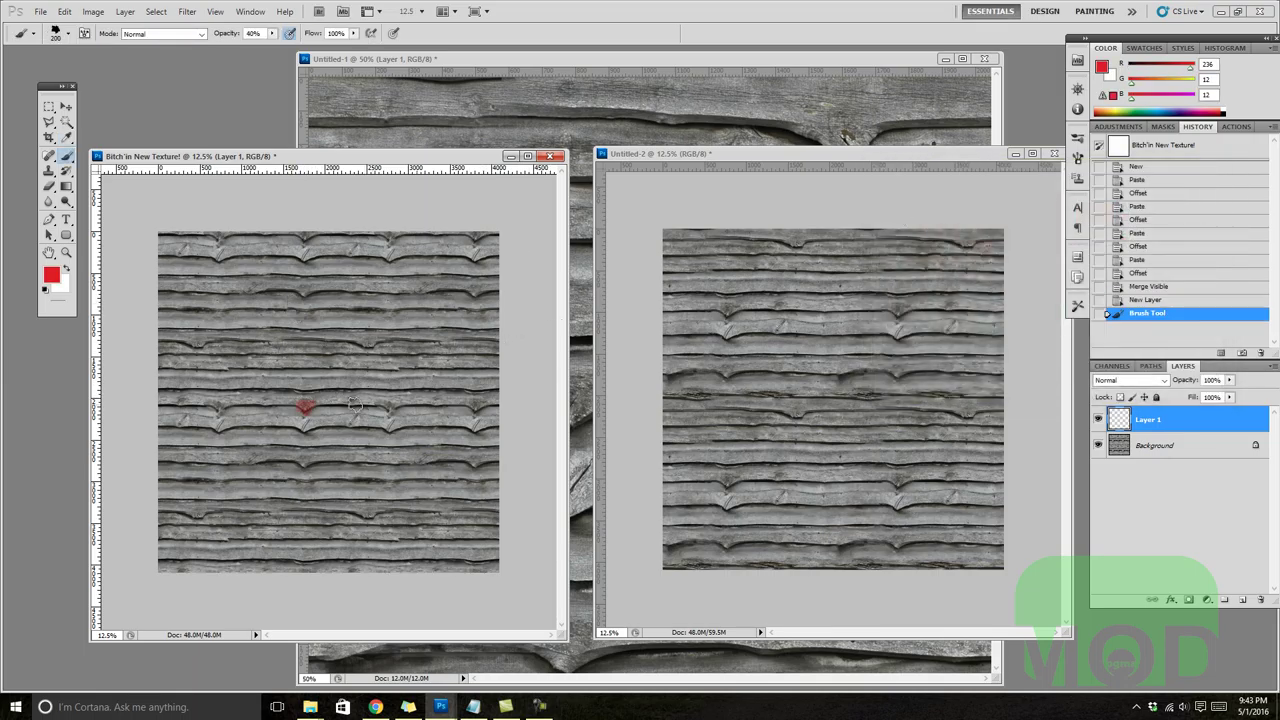
pyautogui.click(388, 405)
pyautogui.click(478, 405)
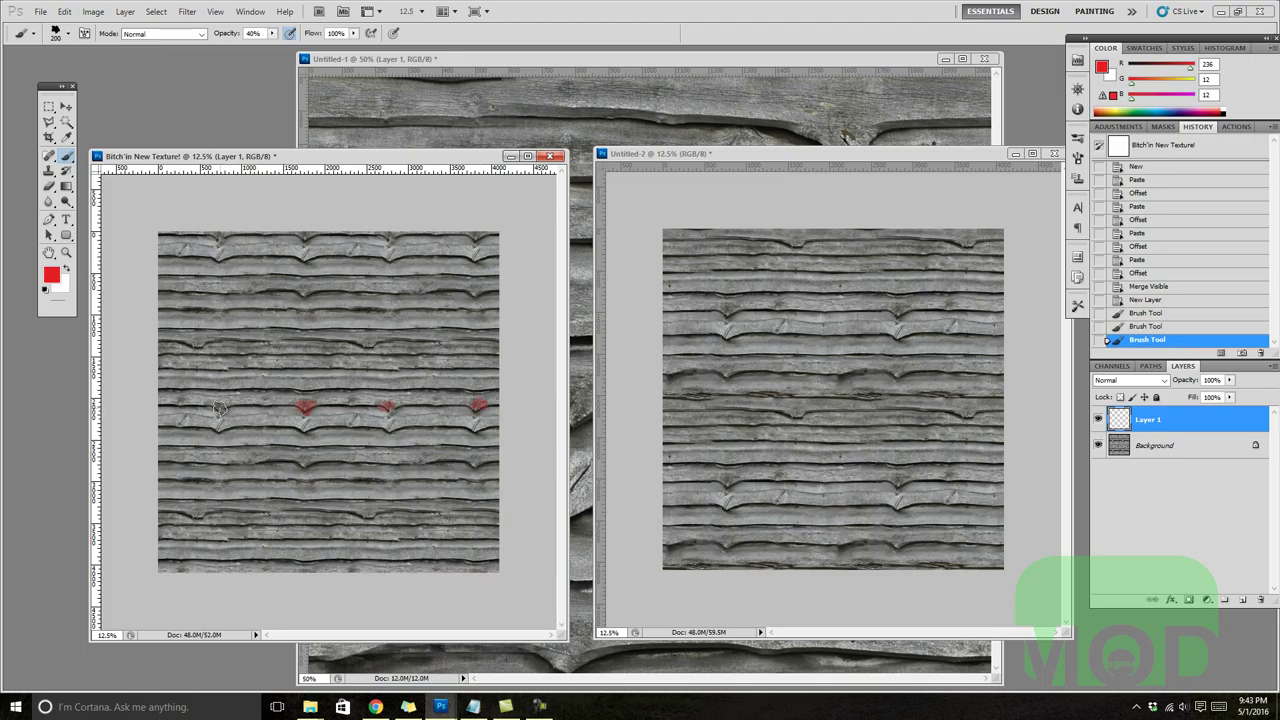
pyautogui.click(219, 407)
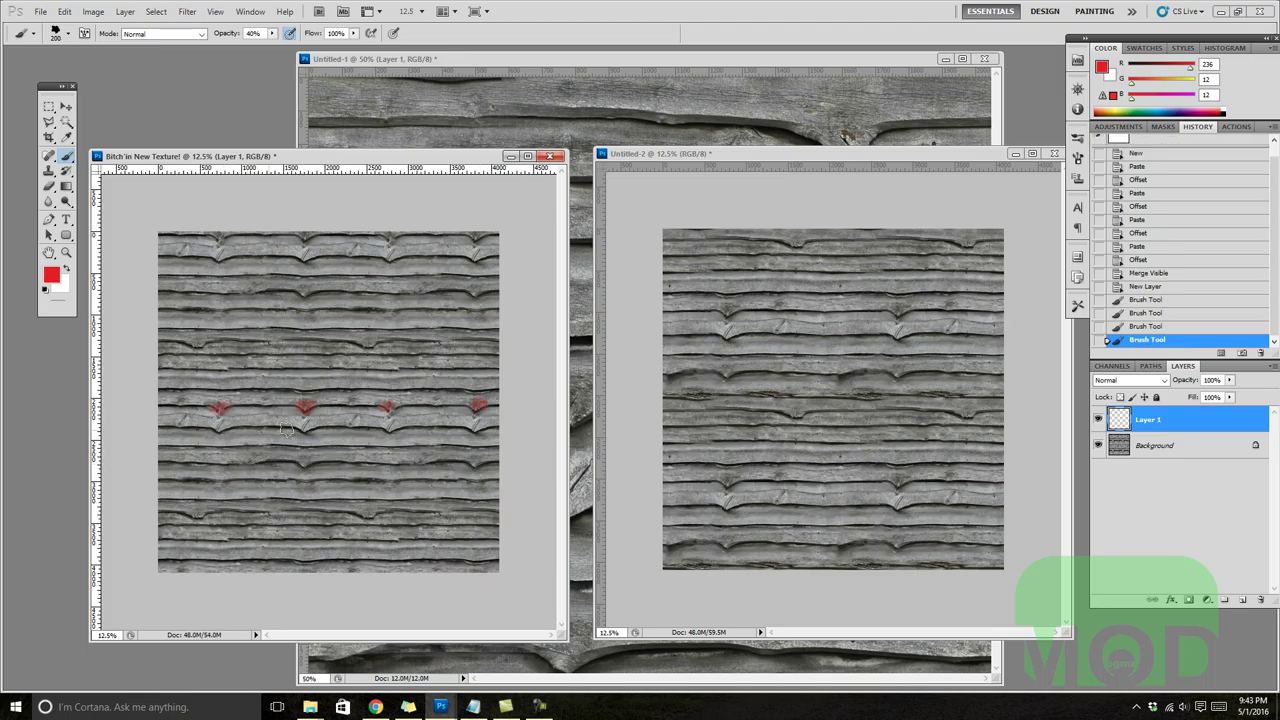
# Mark the four repeated notches just below the marked row and two more on the upper plank edge in red.
pyautogui.click(219, 426)
pyautogui.click(305, 425)
pyautogui.click(387, 426)
pyautogui.click(469, 426)
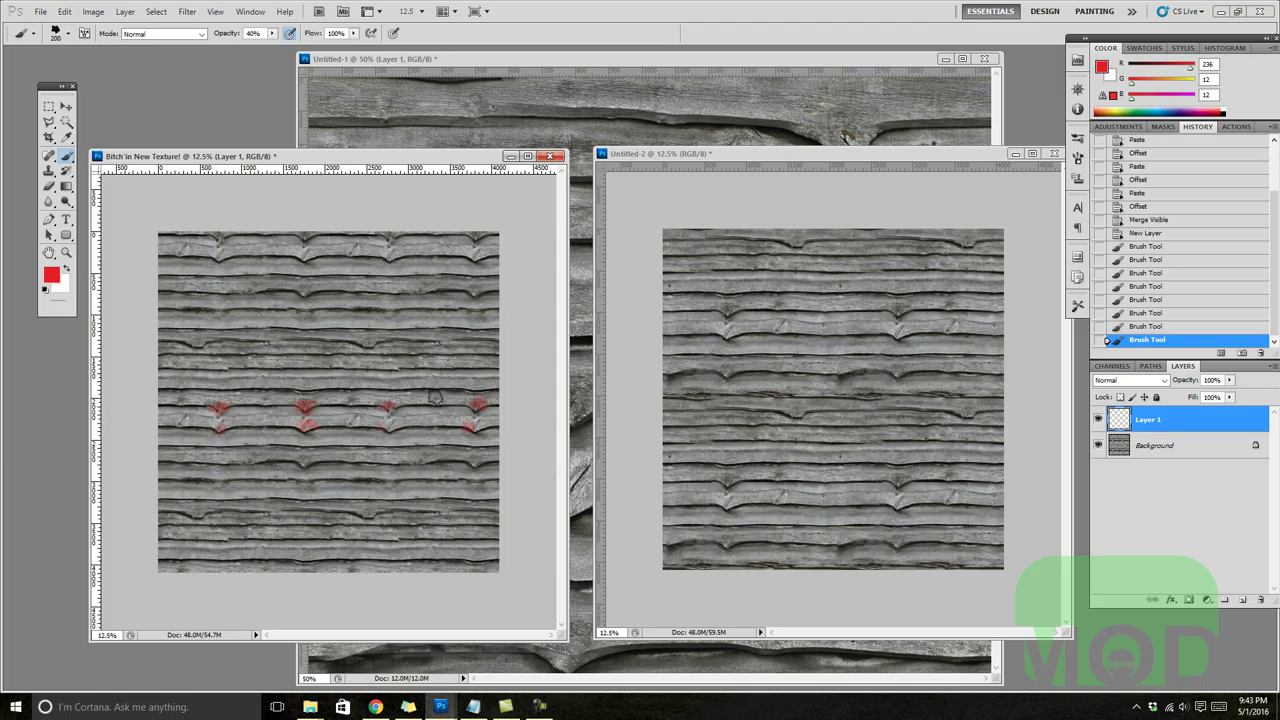
pyautogui.click(305, 290)
pyautogui.click(470, 290)
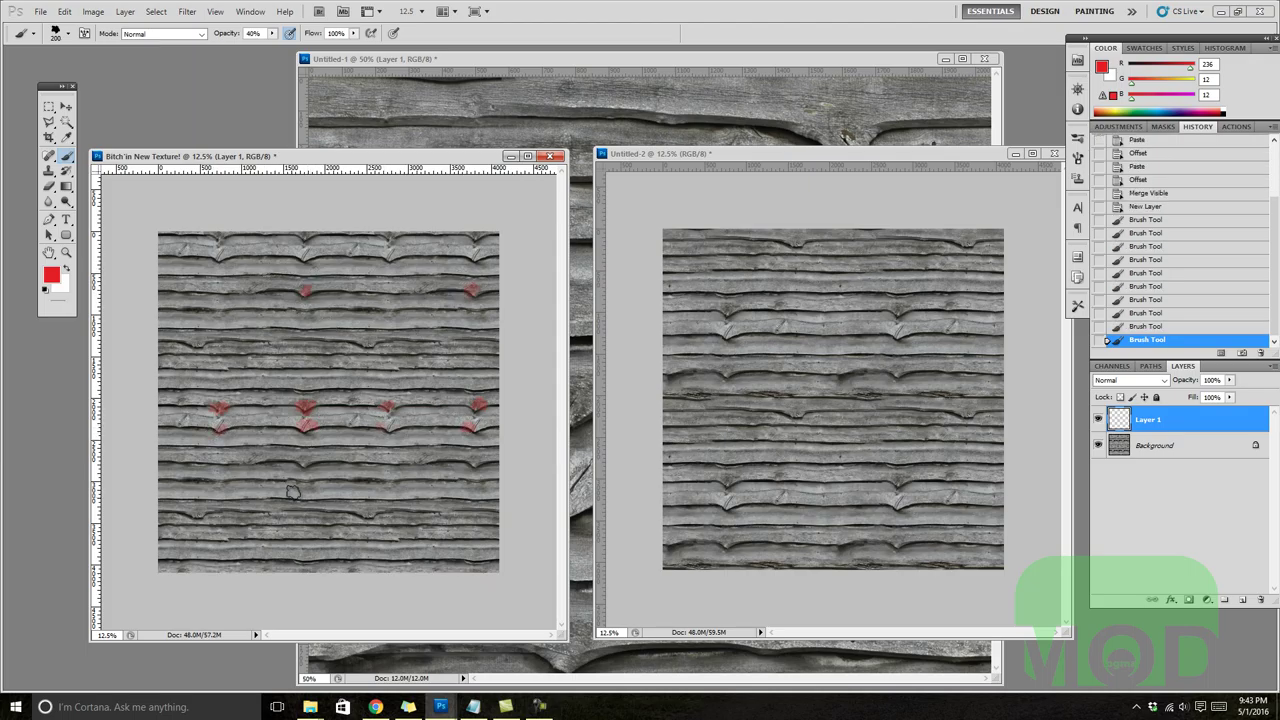
# Paint two vertical red stripes through the repeating columns and dab three repeated spots on the dark planks above the middle.
pyautogui.moveTo(305, 558); pyautogui.dragTo(304, 320)
pyautogui.moveTo(213, 540); pyautogui.dragTo(212, 320)
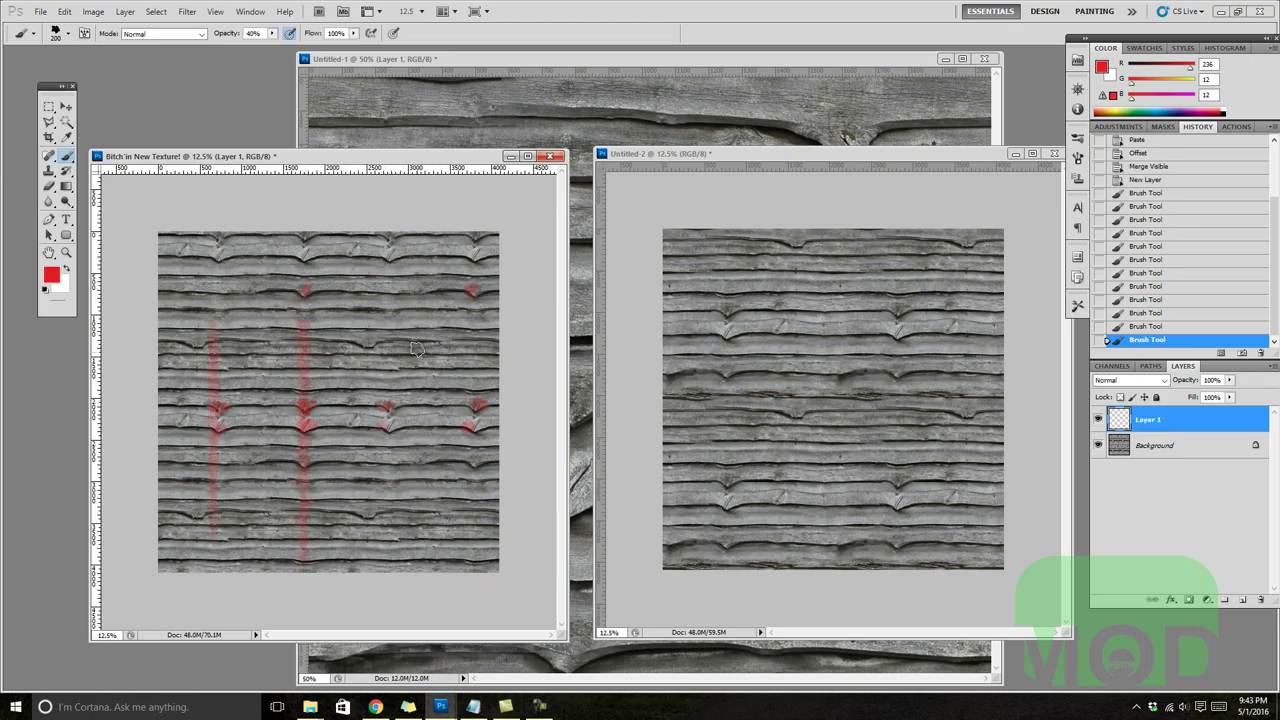
pyautogui.click(413, 351)
pyautogui.click(331, 357)
pyautogui.click(250, 362)
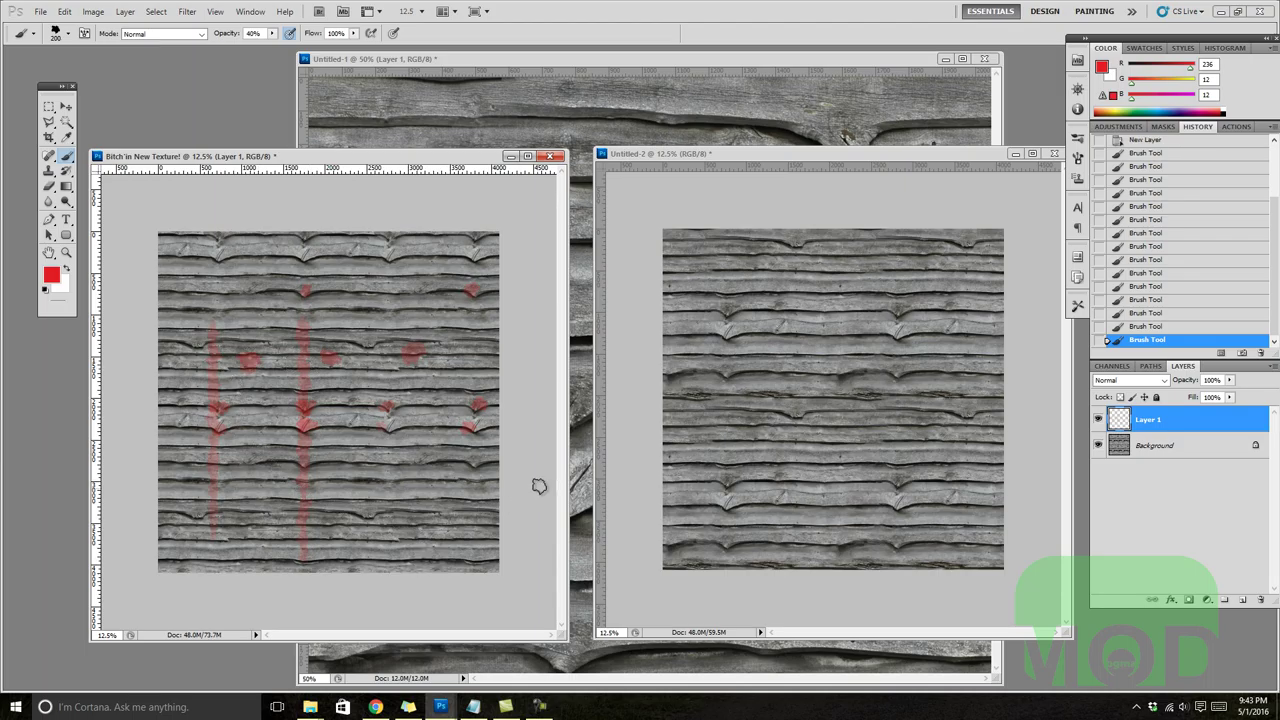
# Reposition the two document windows and add a new layer above the tile copies in Untitled-2.
pyautogui.moveTo(424, 161); pyautogui.dragTo(413, 175)
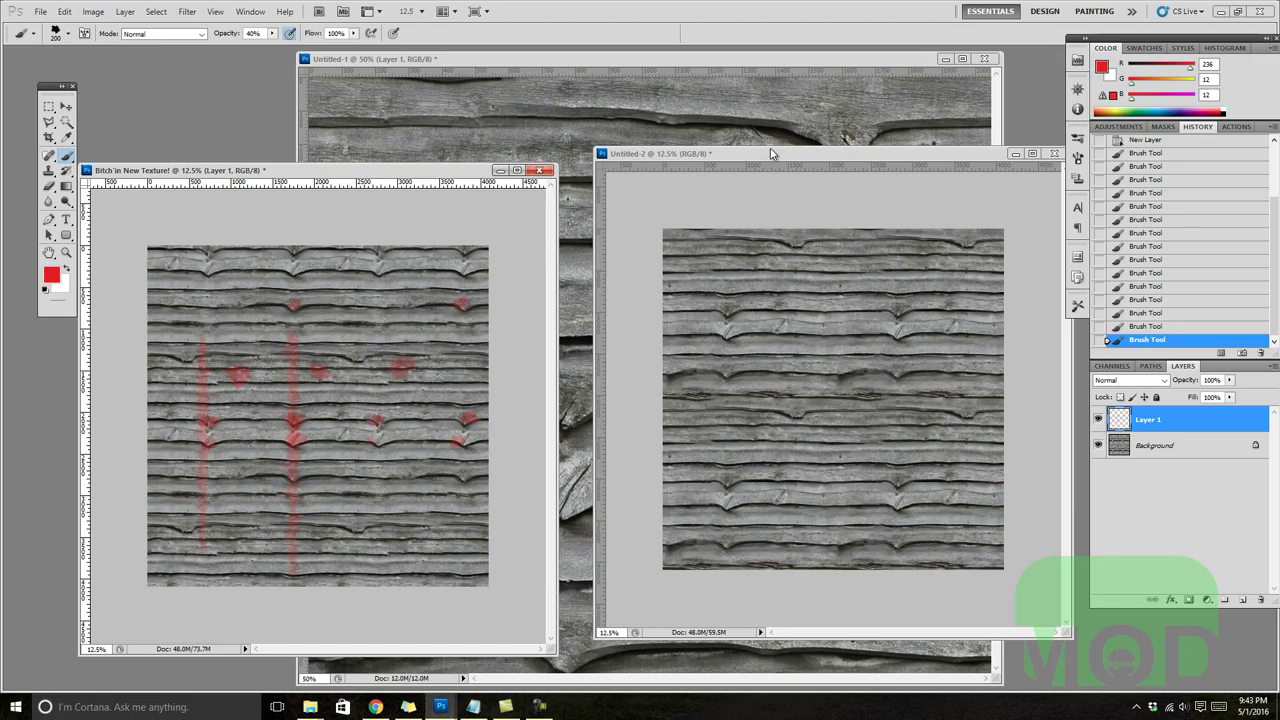
pyautogui.moveTo(760, 156); pyautogui.dragTo(726, 161)
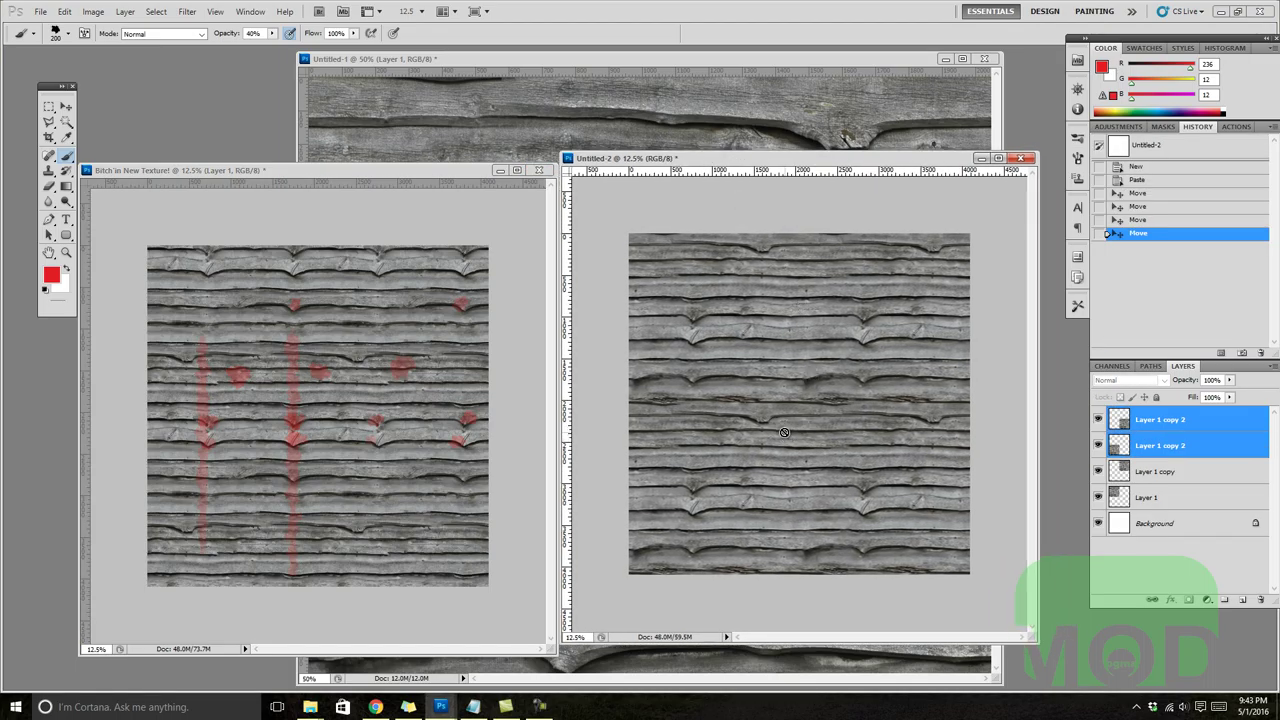
pyautogui.click(1242, 599)
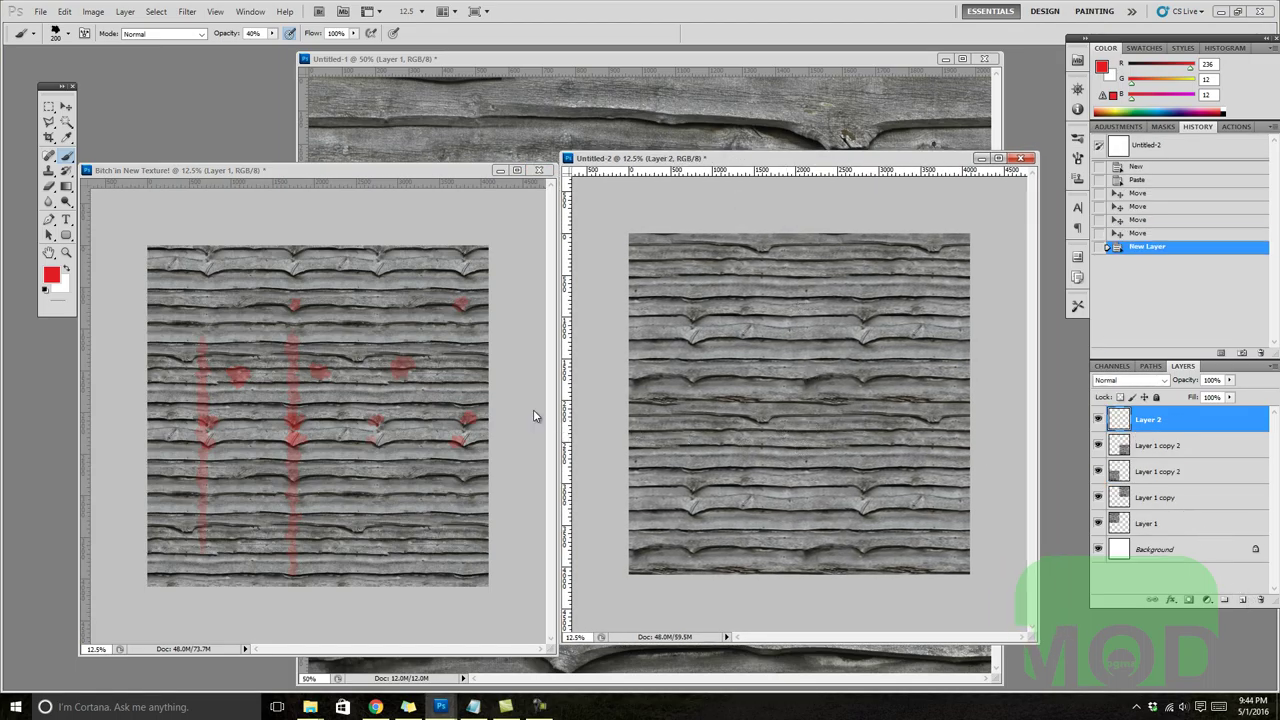
# Set the brush opacity to 34% and mark the four repeated knots in Untitled-2 in red.
pyautogui.press('3')
pyautogui.press('4')
pyautogui.moveTo(692, 314); pyautogui.dragTo(694, 318)
pyautogui.moveTo(858, 318); pyautogui.dragTo(866, 314)
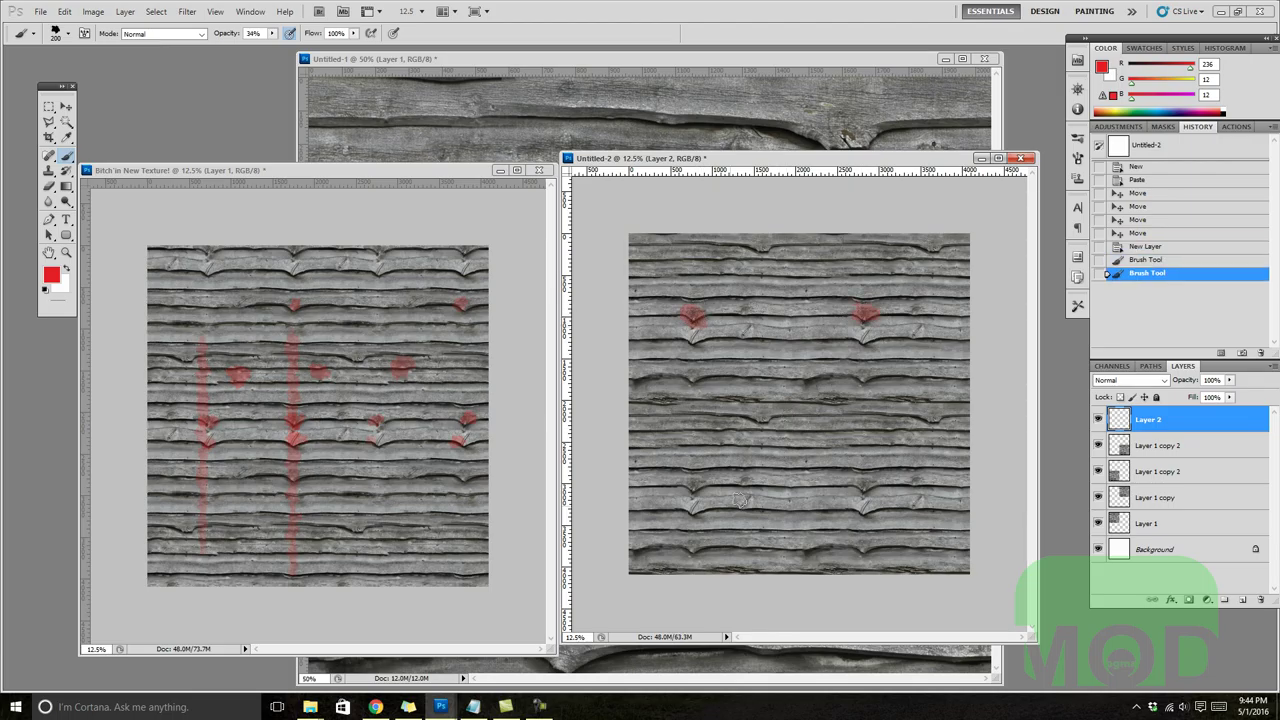
pyautogui.click(692, 488)
pyautogui.click(862, 486)
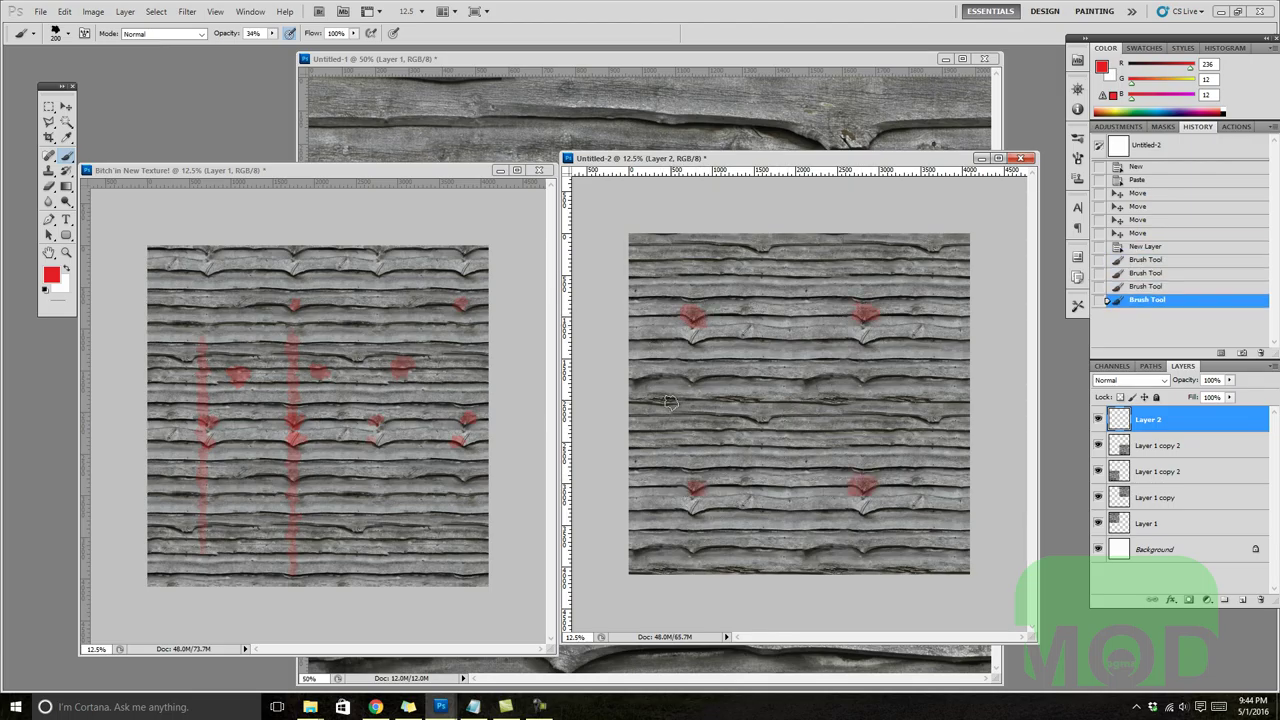
# Reduce the brush to 90 pixels, paint red horizontal and vertical lines along Untitled-2's tile joins, and shift its window aside.
pyautogui.press('[')
pyautogui.press('[')
pyautogui.press('[')
pyautogui.press('[')
pyautogui.press('[')
pyautogui.moveTo(617, 403); pyautogui.dragTo(977, 336)
pyautogui.moveTo(791, 236)
pyautogui.mouseDown()
pyautogui.moveTo(800, 495)
pyautogui.moveTo(750, 590)
pyautogui.mouseUp()
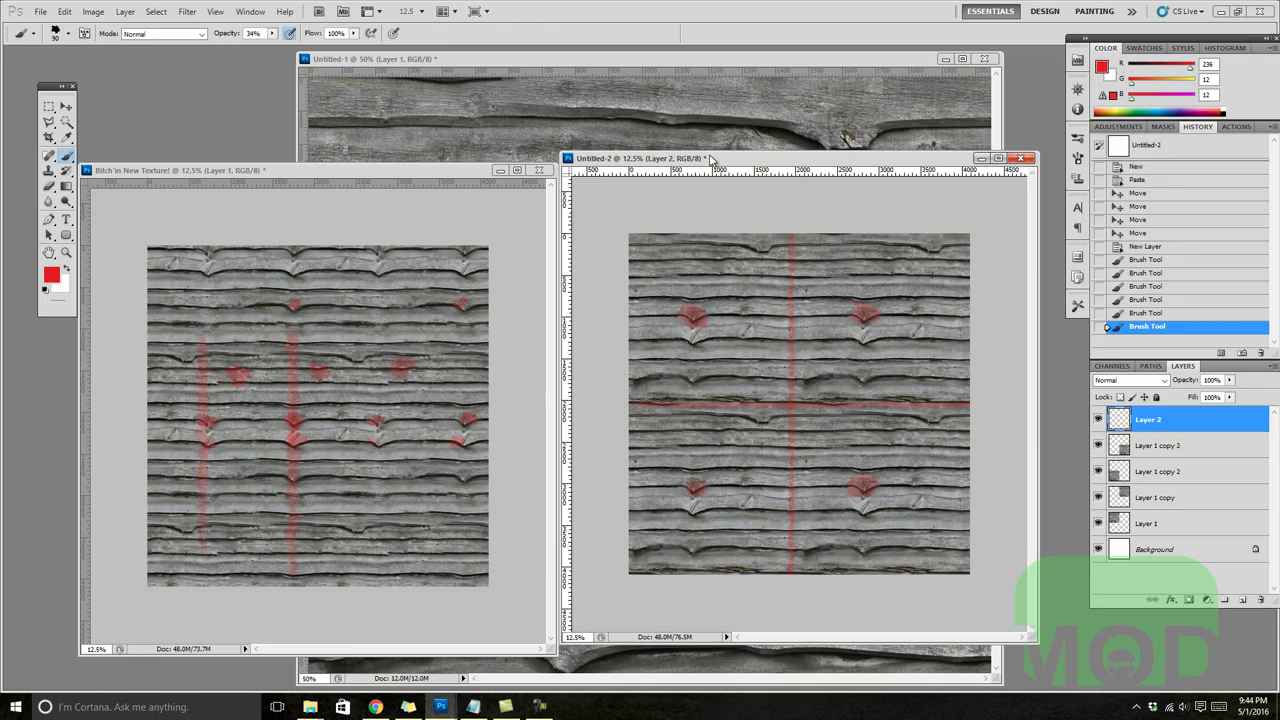
pyautogui.moveTo(707, 159); pyautogui.dragTo(723, 164)
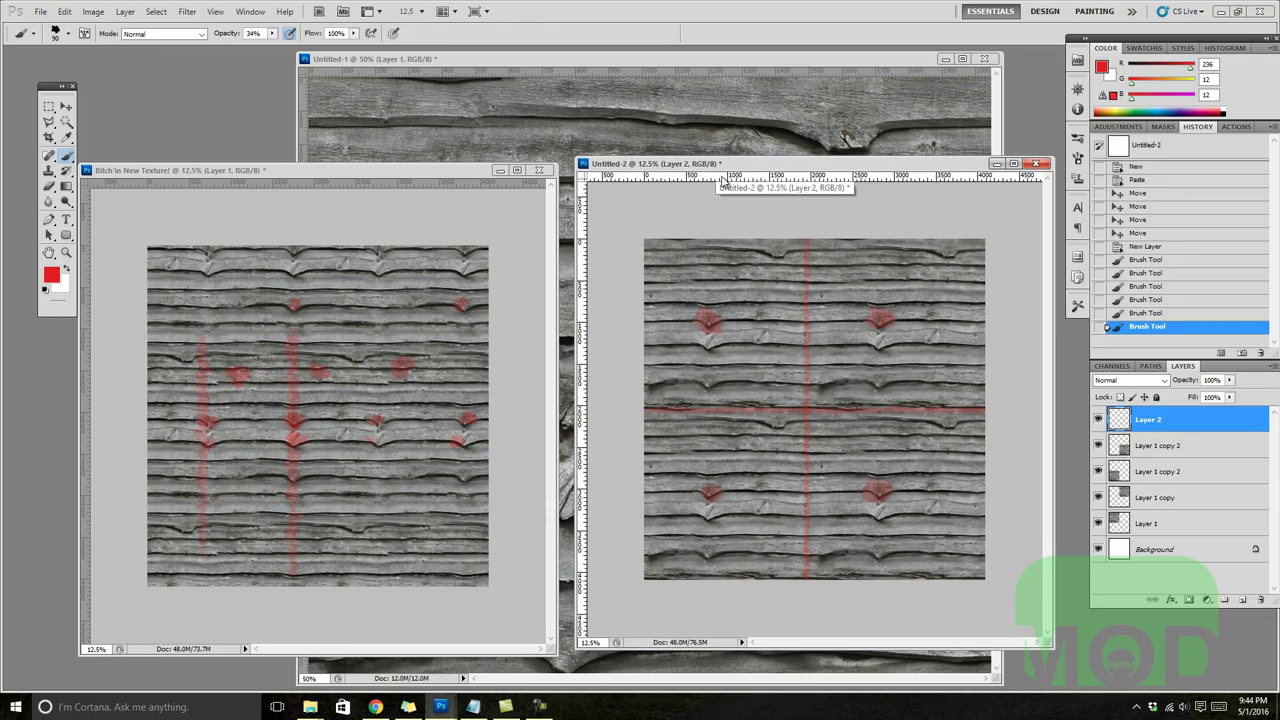